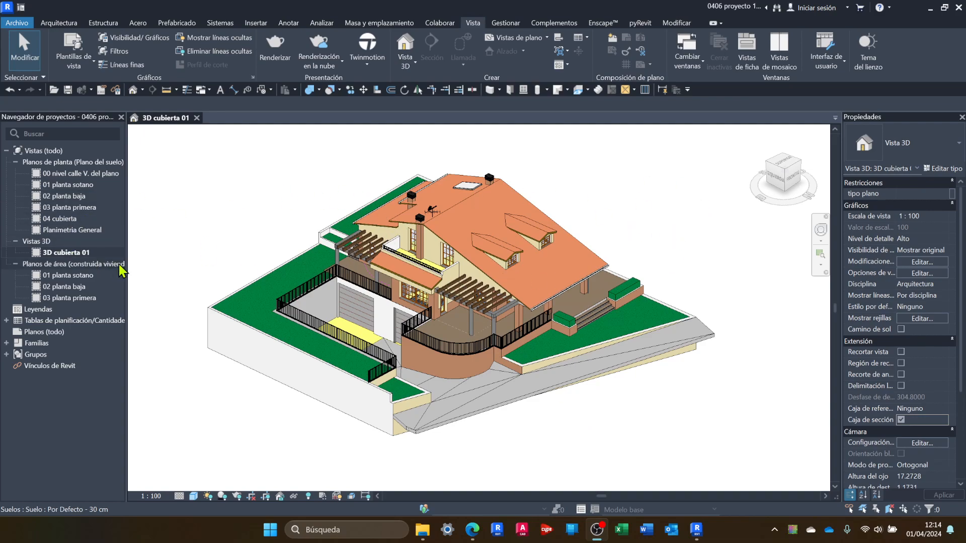
Step: Open the 00 nivel calle V. del plano floor plan, place an elevation marker facing the living room between grids 3 and 4, and expand the elevations group
double_click(59, 174)
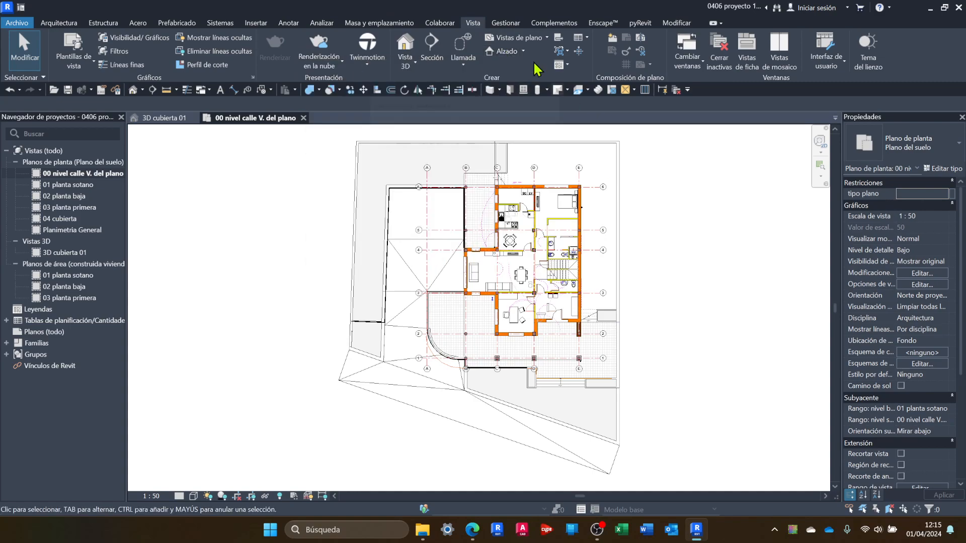
left_click(511, 53)
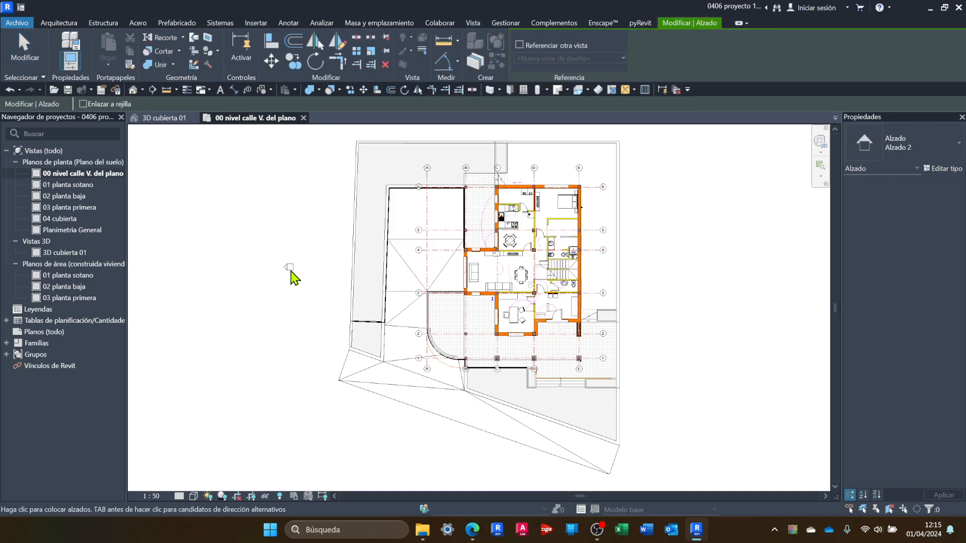
scroll(306, 296, "up", 4)
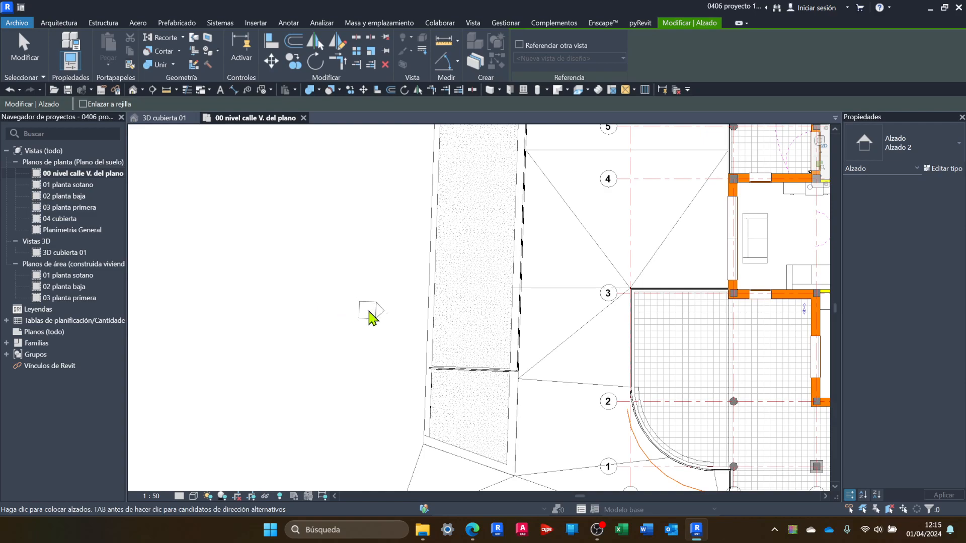
mouse_move(555, 242)
middle_mouse_down()
mouse_move(546, 268)
mouse_move(431, 315)
middle_mouse_up()
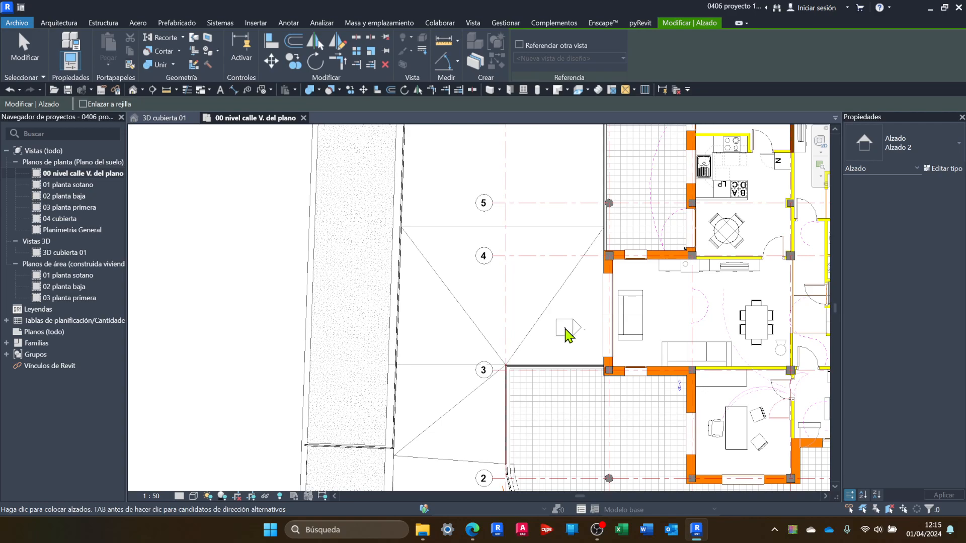
middle_click_drag(565, 330, 567, 177)
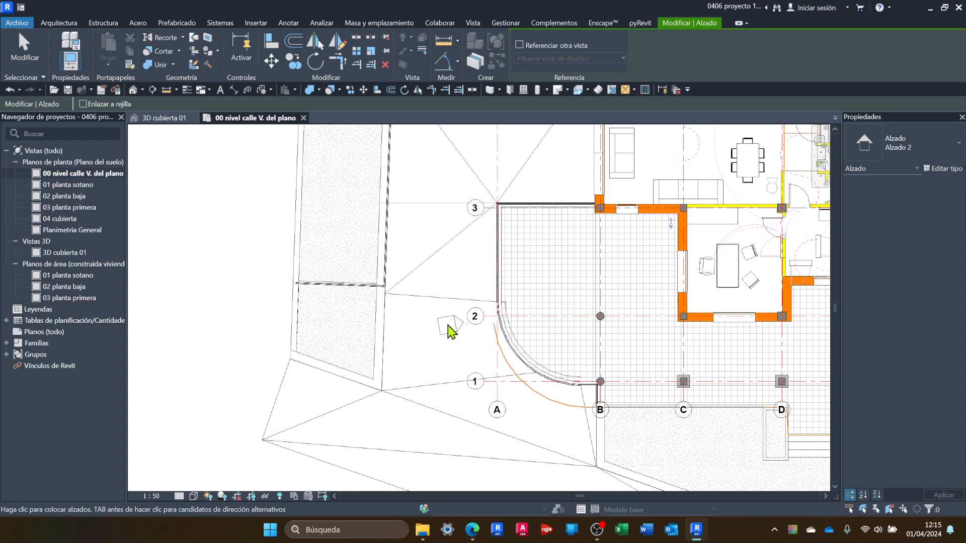
middle_click_drag(453, 292, 406, 403)
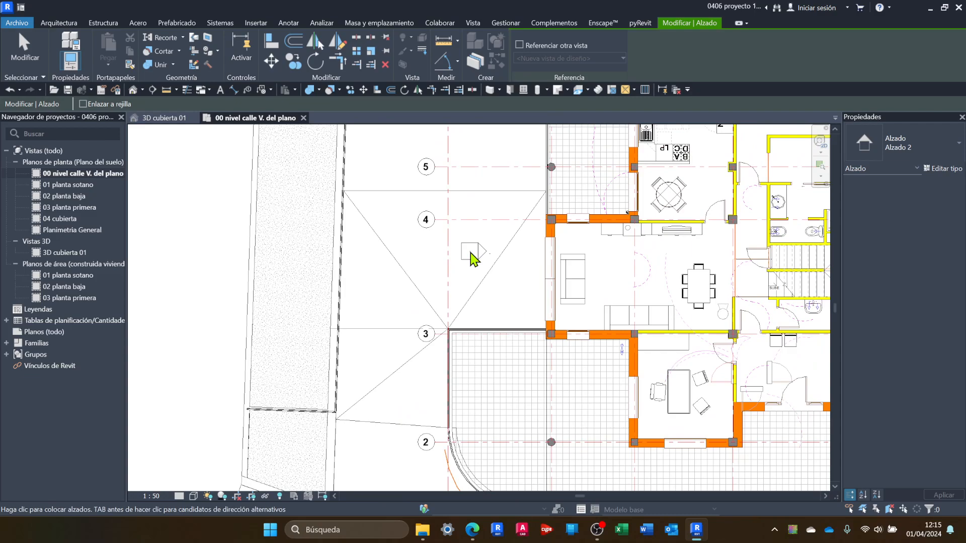
scroll(471, 274, "down", 4)
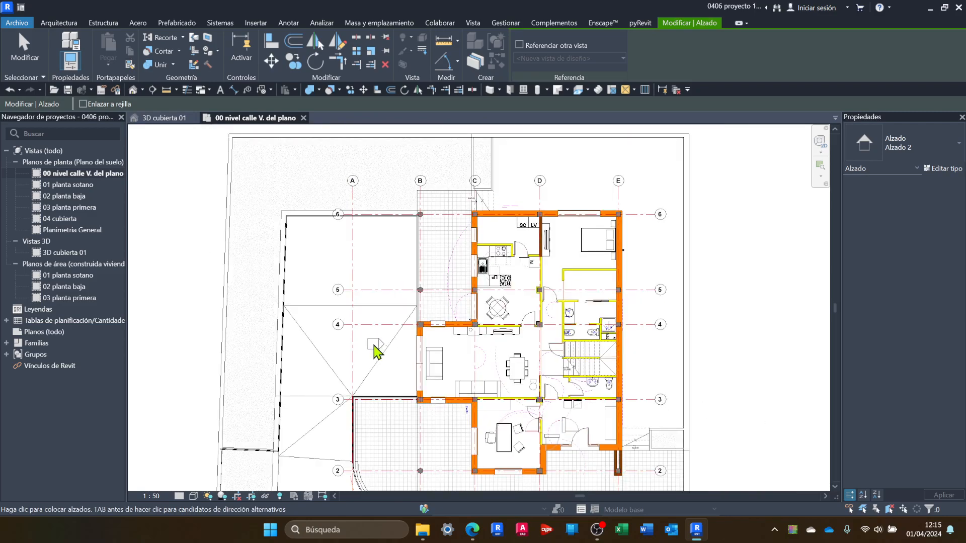
scroll(375, 347, "up", 3)
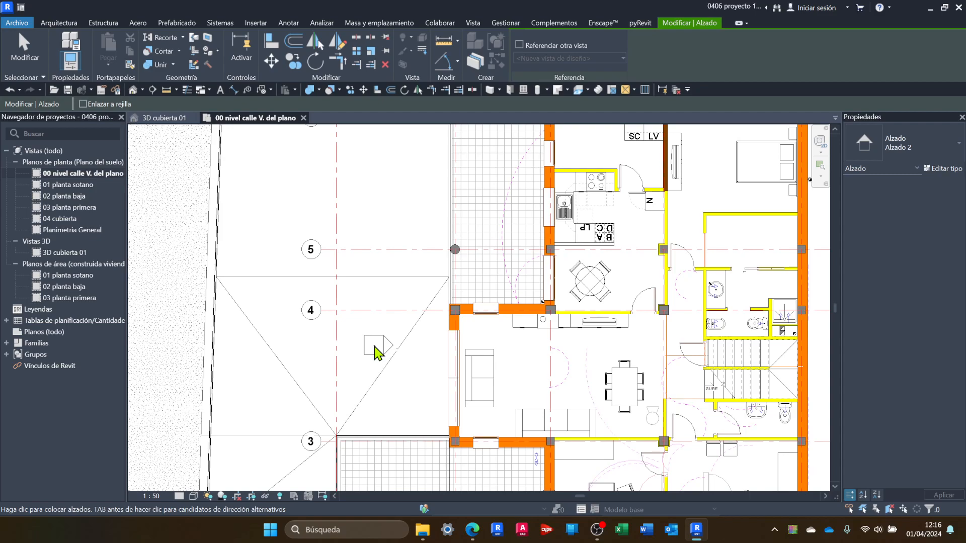
left_click(375, 348)
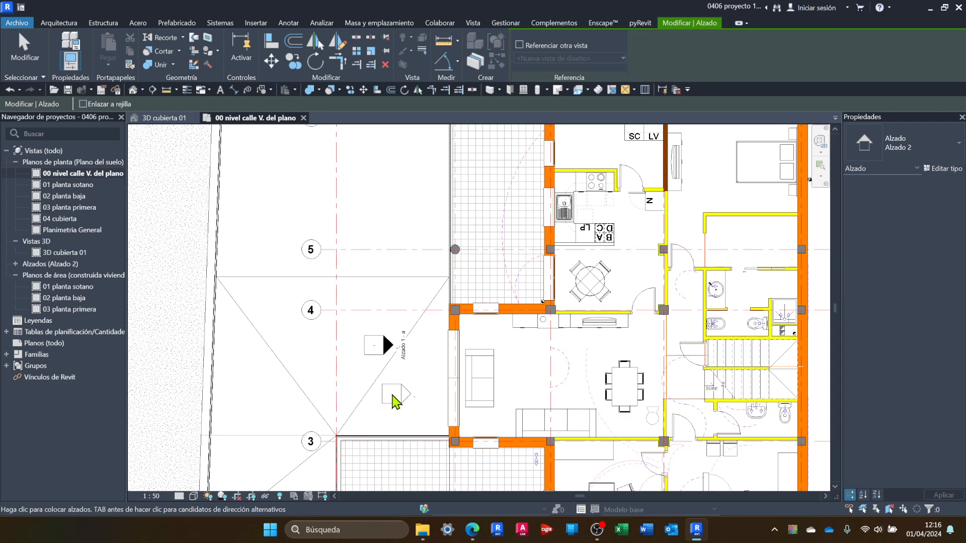
key("Escape")
scroll(388, 357, "up", 4)
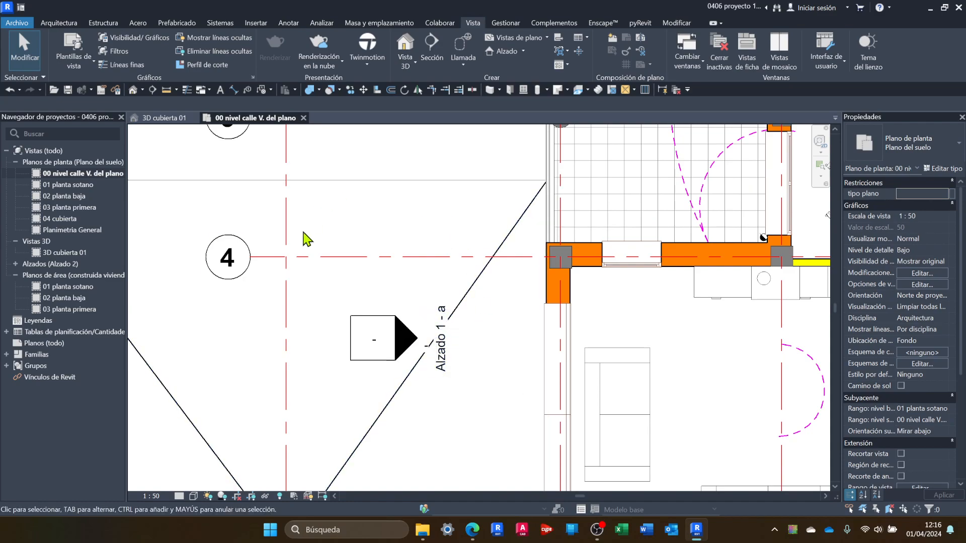
left_click(16, 264)
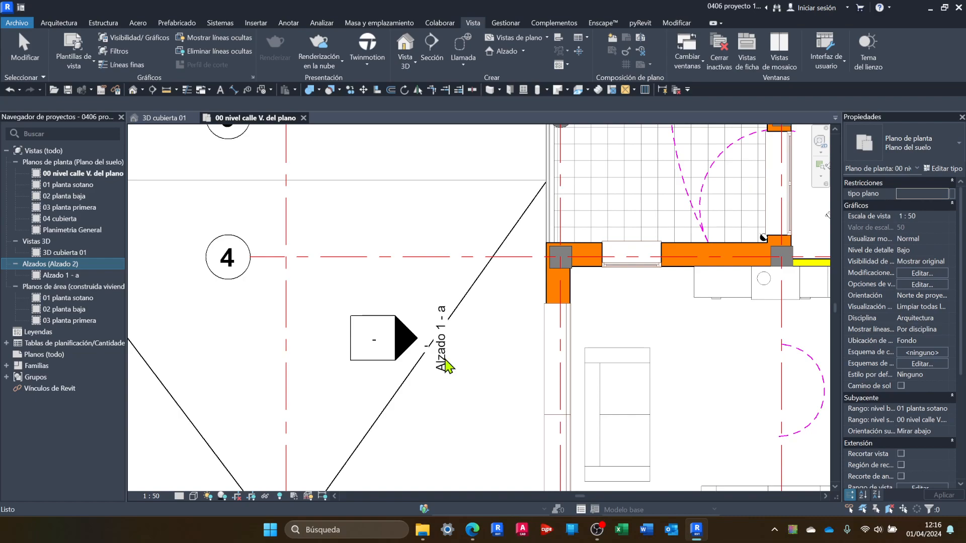
Step: Add elevation views to the marker in its three remaining directions
left_click(375, 367)
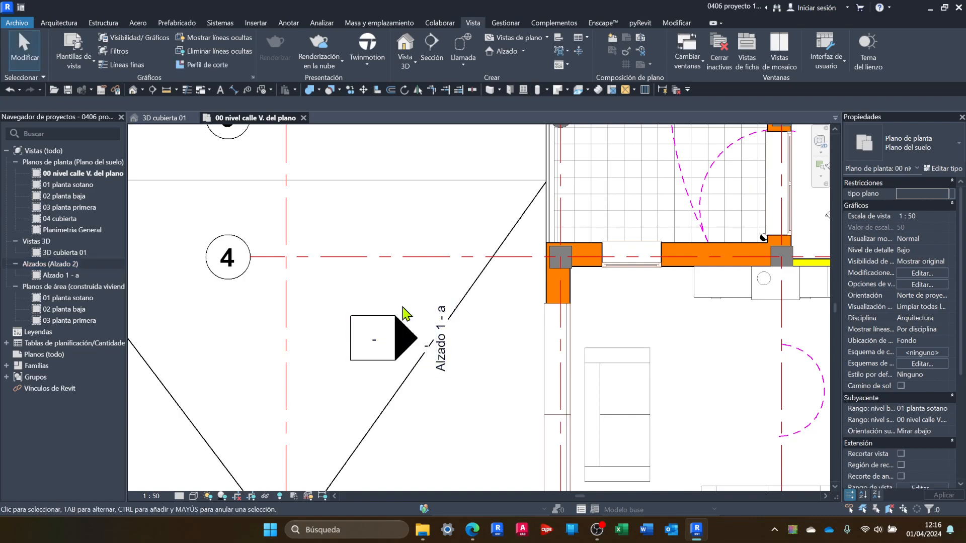
left_click(371, 371)
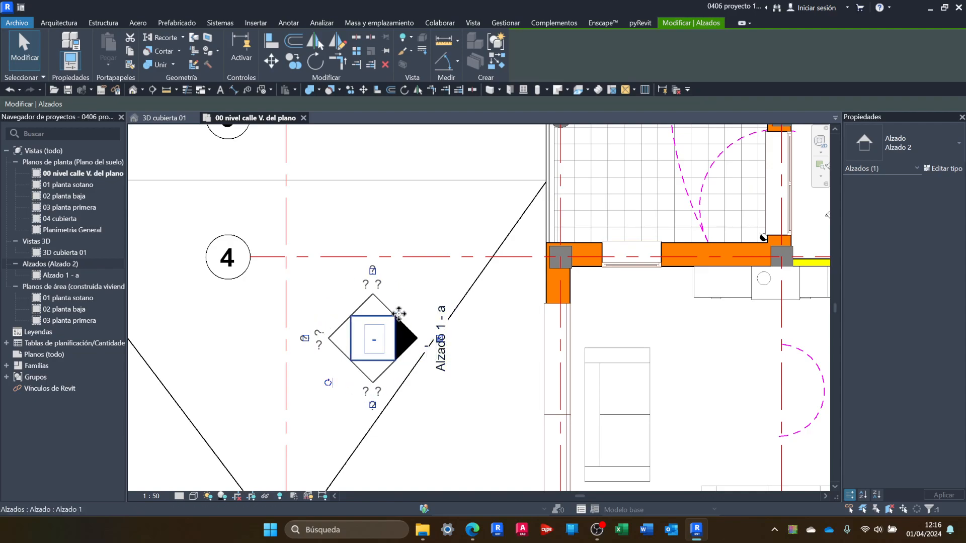
scroll(382, 292, "down", 6)
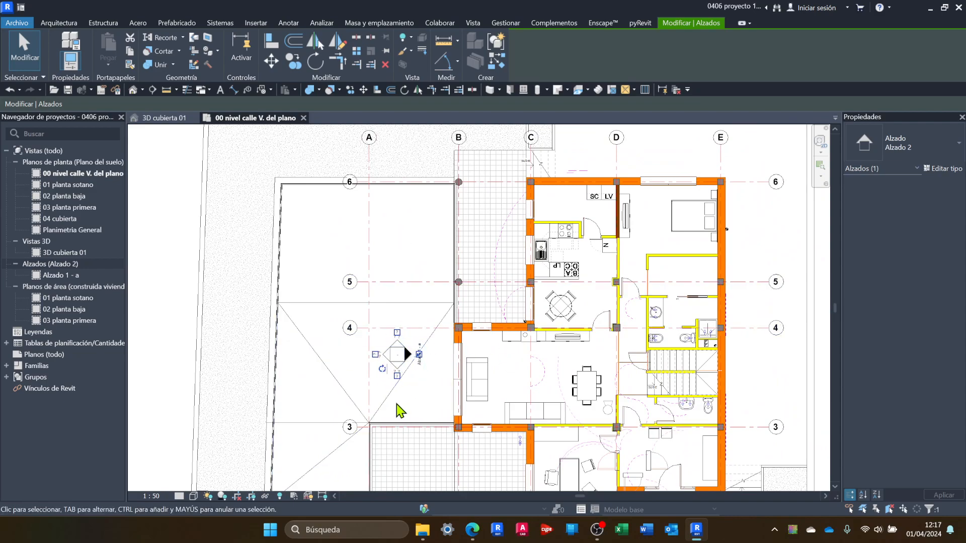
scroll(400, 365, "up", 4)
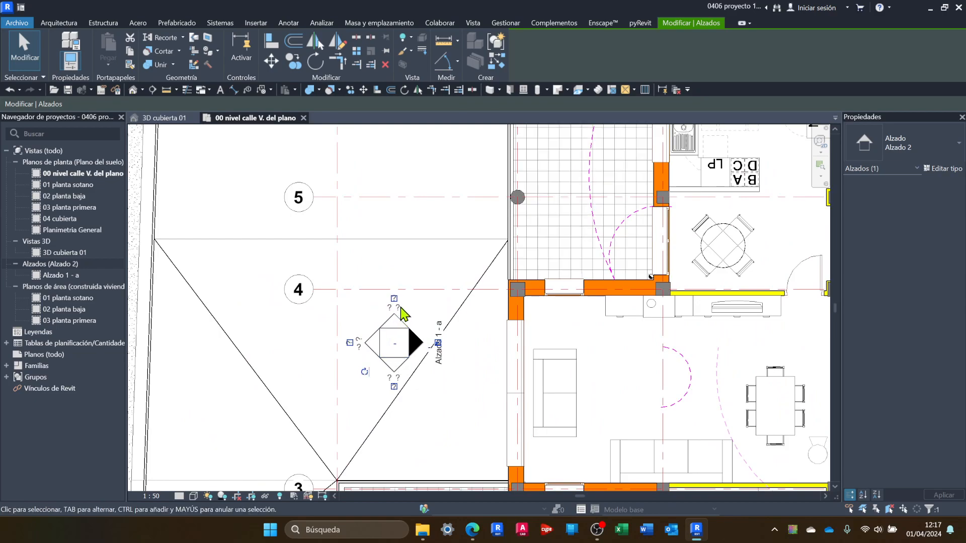
left_click(394, 298)
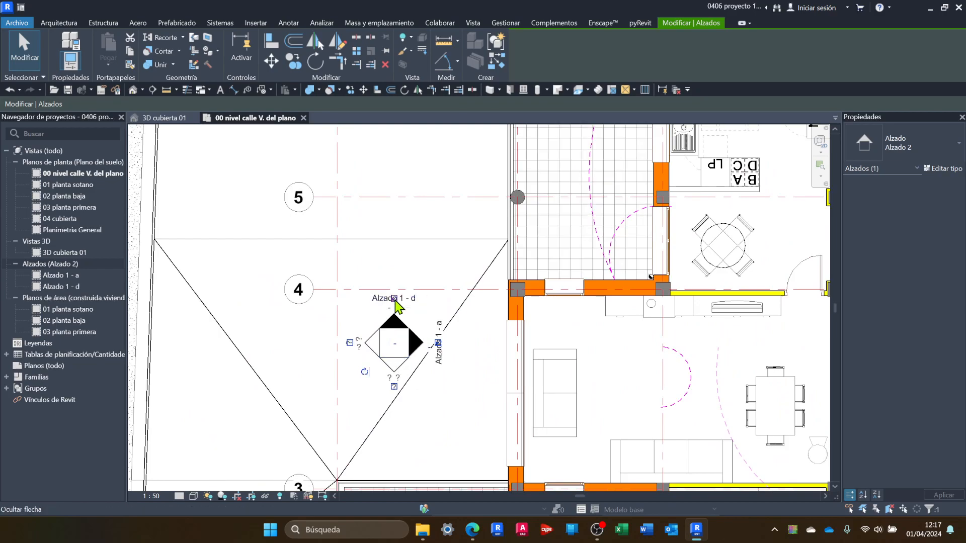
left_click(350, 343)
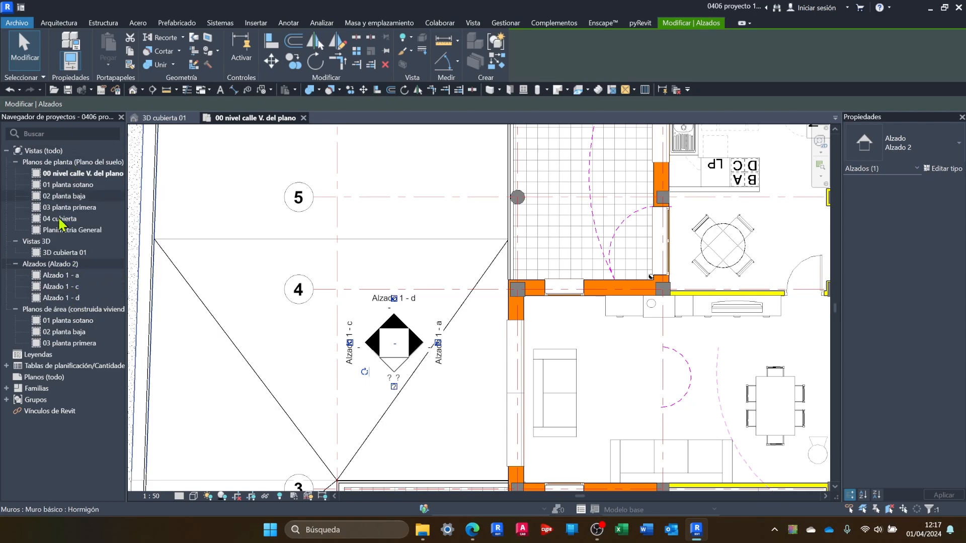
left_click(394, 387)
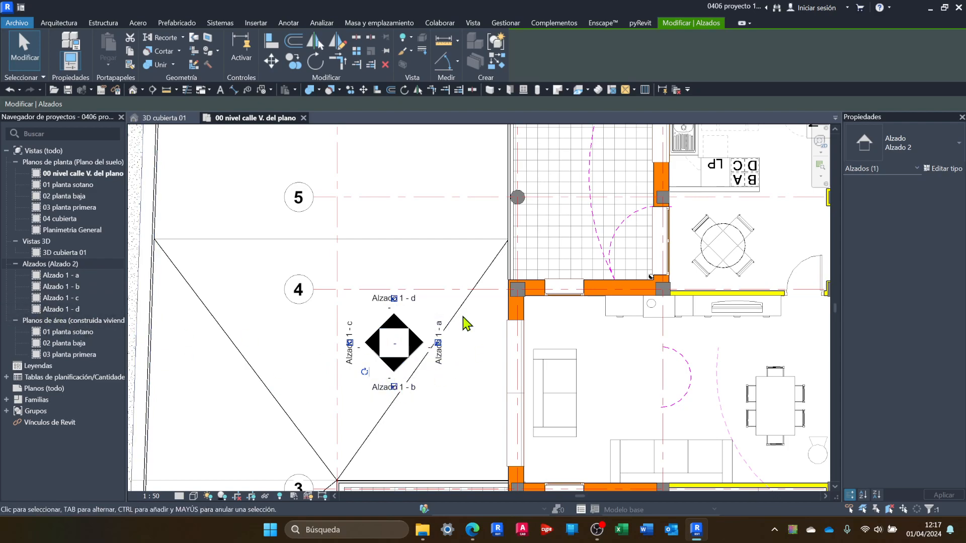
Step: Remove the marker's elevation views Alzado 1 - b, d and c, keeping only the one facing the house
left_click(393, 387)
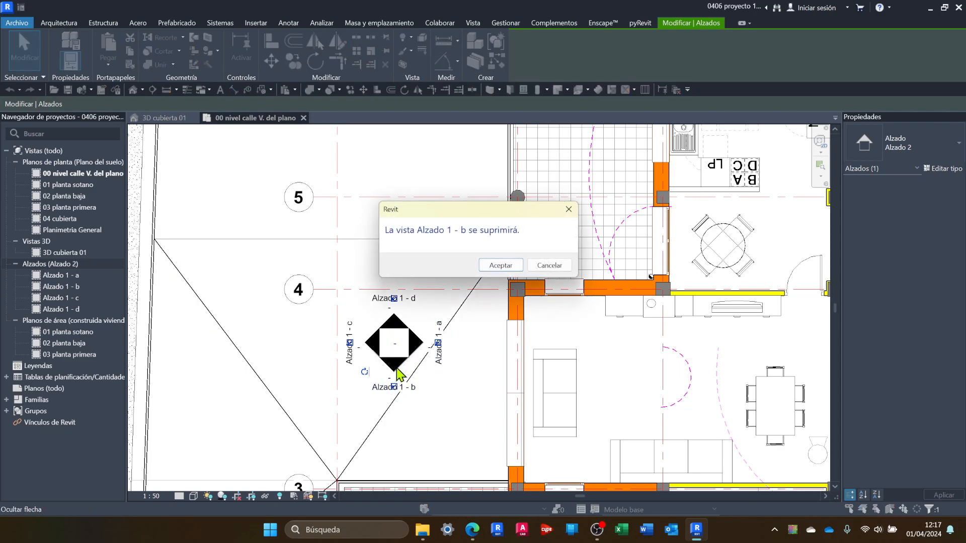
left_click(493, 267)
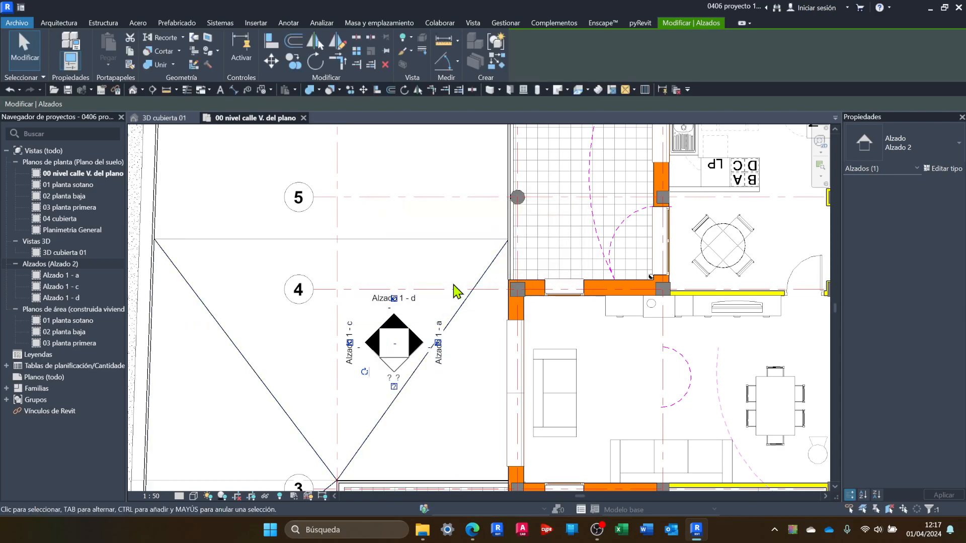
left_click(394, 299)
left_click(493, 266)
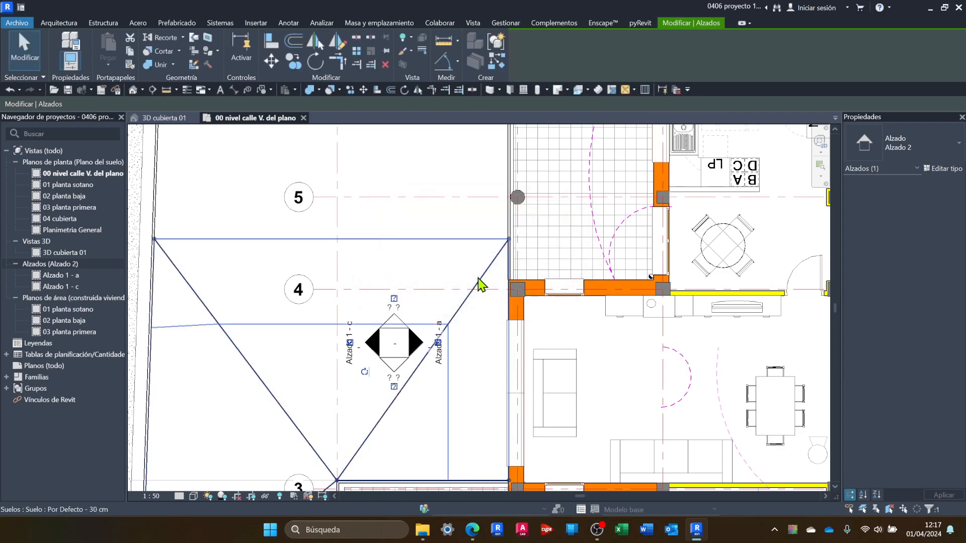
left_click(349, 343)
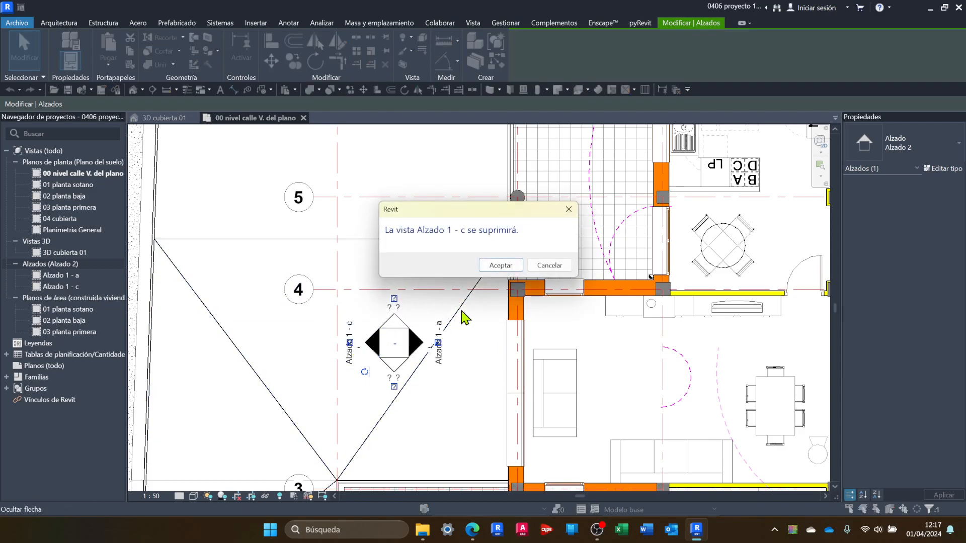
left_click(498, 266)
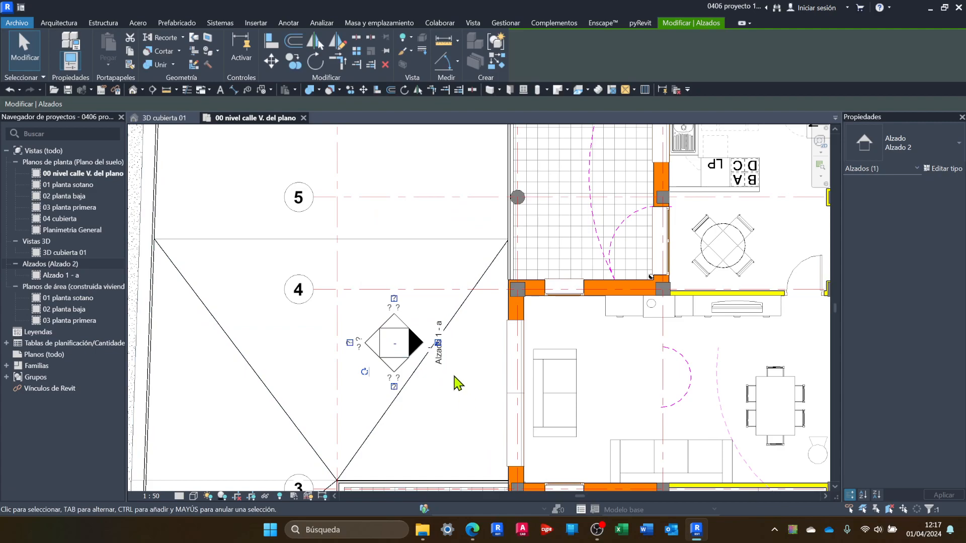
left_click(478, 373)
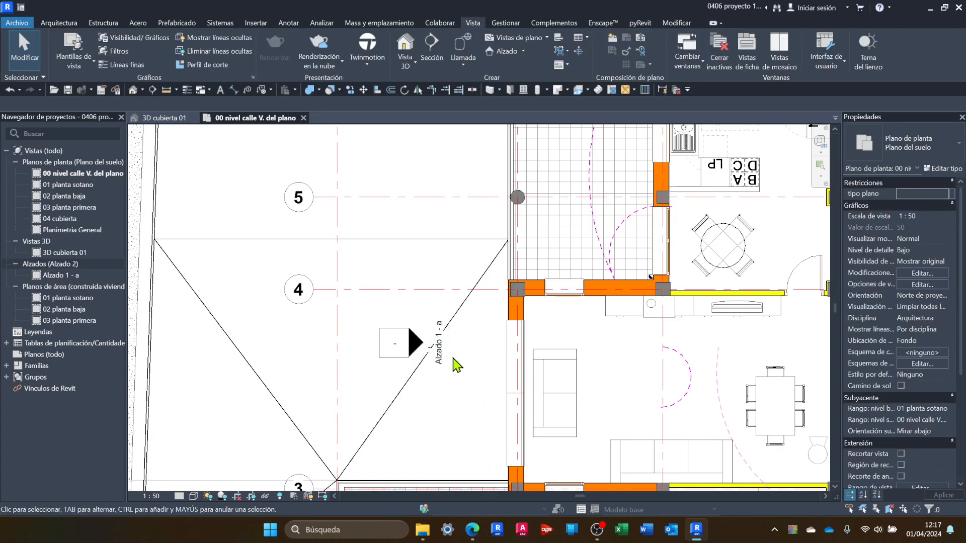
Step: Open the Alzado 1 - a elevation view and select its crop region
scroll(455, 366, "down", 4)
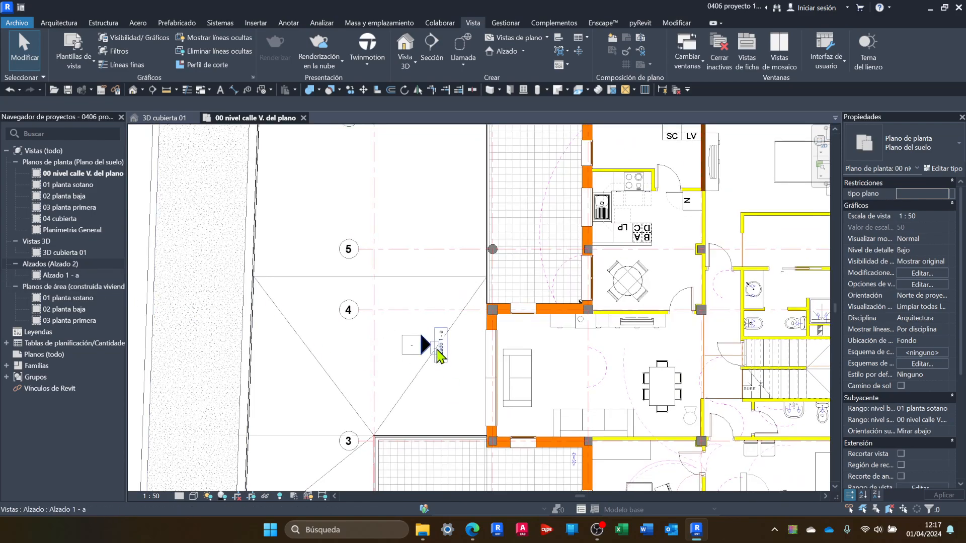
left_click(55, 275)
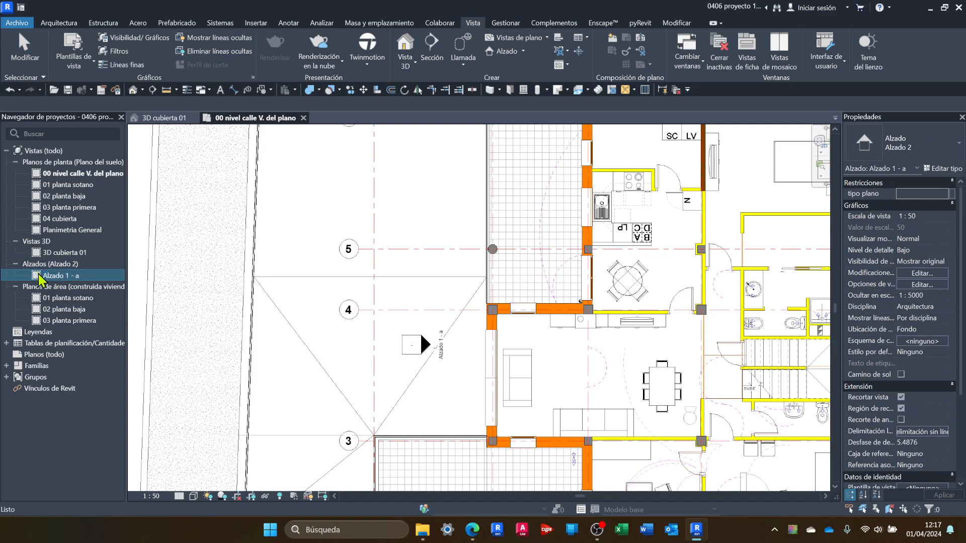
double_click(40, 278)
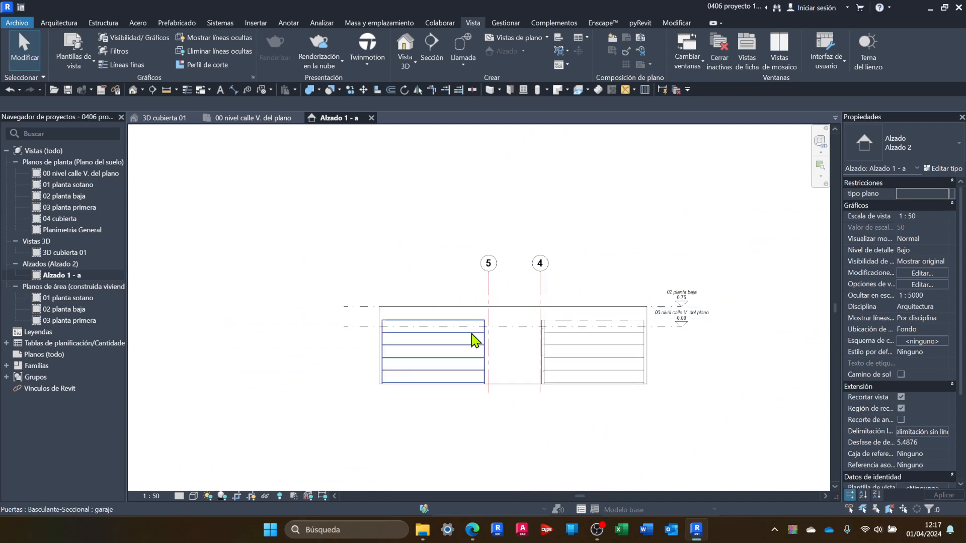
left_click(431, 306)
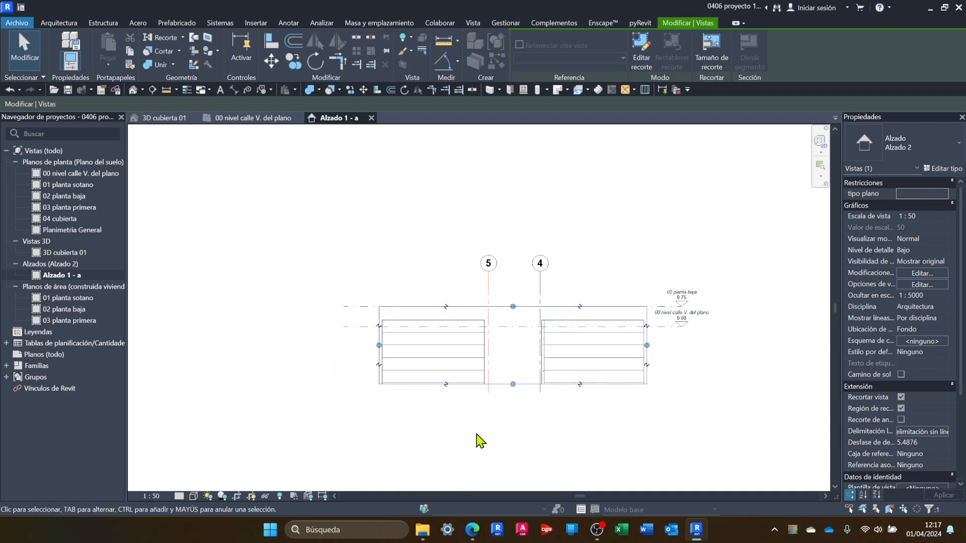
Step: Turn off cropping in the elevation view to see the whole facade, and turn it back on
left_click(237, 496)
middle_click_drag(529, 466, 450, 462)
left_click(238, 497)
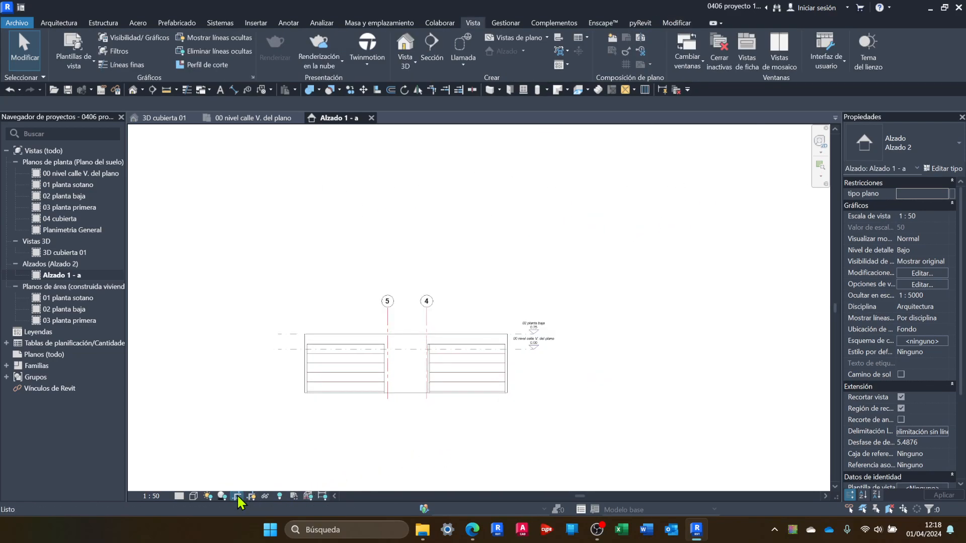
Step: Stretch the elevation's crop region upward past the chimney and sideways to just beyond grid 2
left_click(407, 334)
left_click_drag(406, 334, 405, 192)
left_click_drag(507, 292, 607, 304)
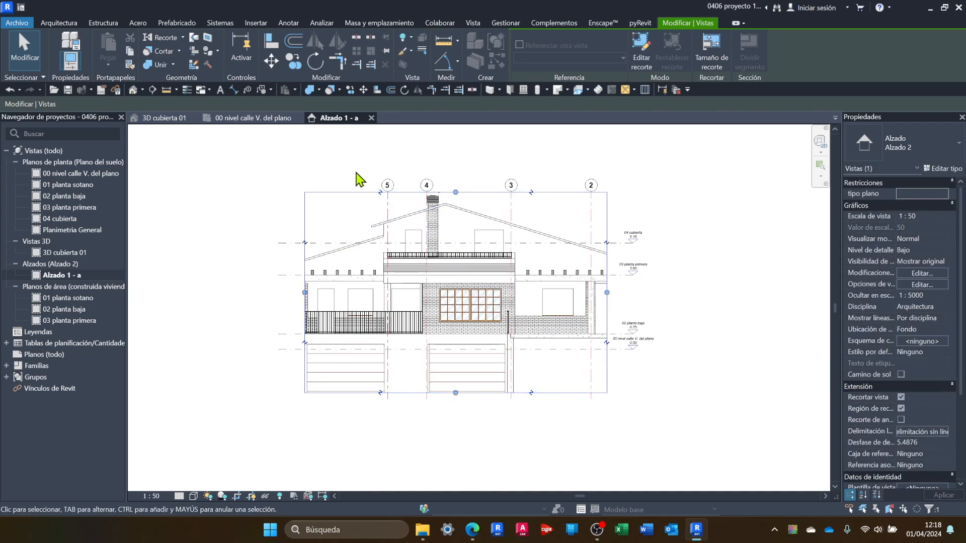
Step: In the floor plan, extend both ends of the elevation line past the house to the plot's outer areas, and check the widened elevation
left_click(255, 118)
scroll(401, 334, "down", 5)
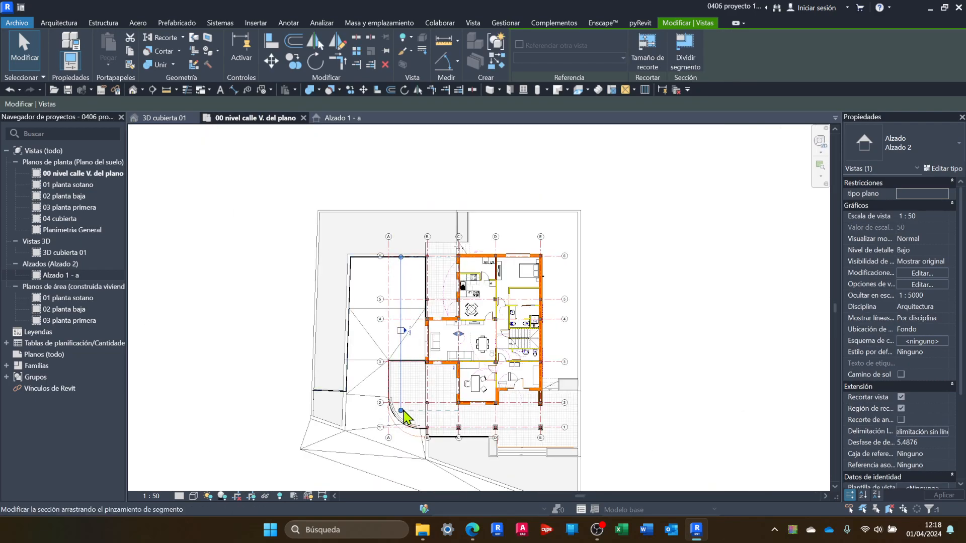
left_click(400, 411)
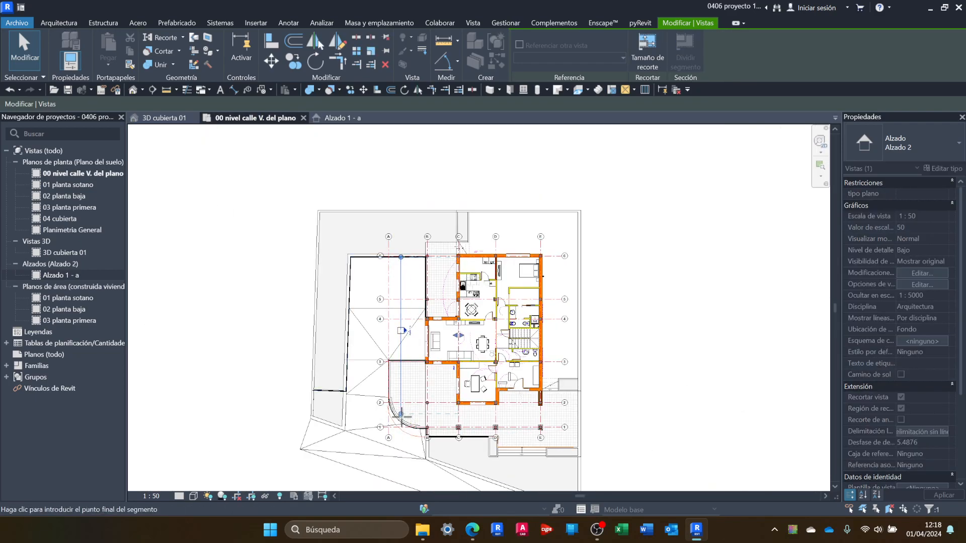
left_click(401, 474)
left_click(401, 255)
left_click(401, 199)
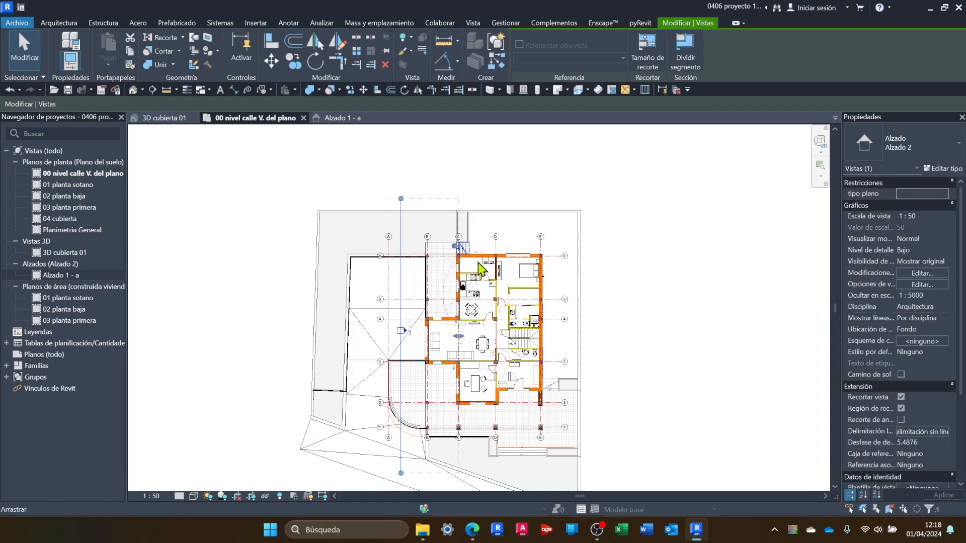
left_click(340, 121)
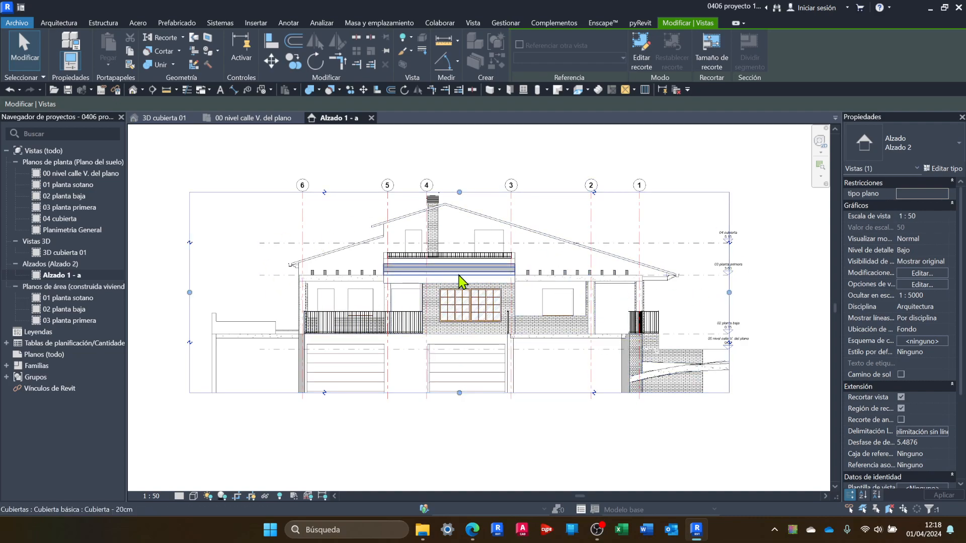
left_click(247, 122)
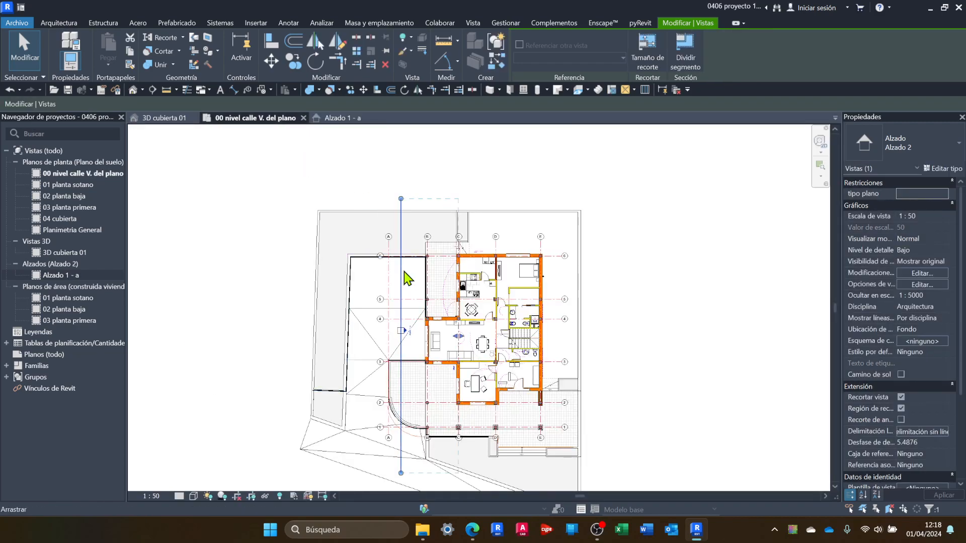
Step: In the floor plan, pull the elevation's far clip back to a depth of about 4.14, and check the cut facade in Alzado 1 - a
scroll(475, 344, "up", 2)
scroll(470, 326, "down", 2)
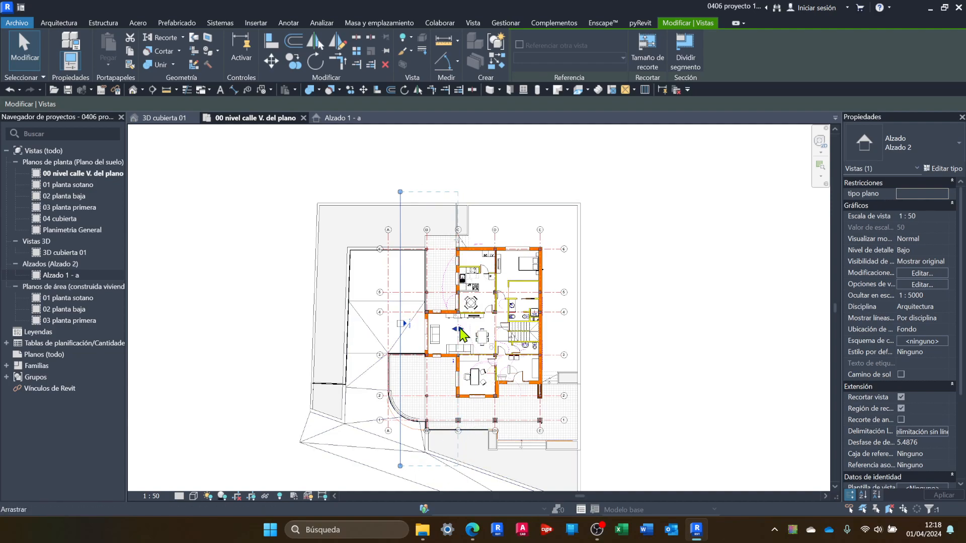
scroll(459, 338, "up", 3)
left_click_drag(459, 312, 420, 308)
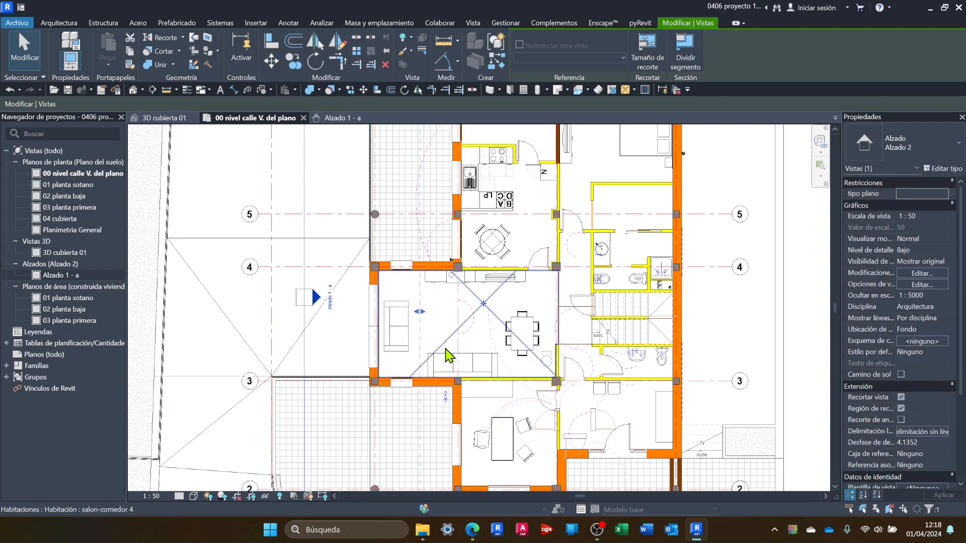
left_click(343, 120)
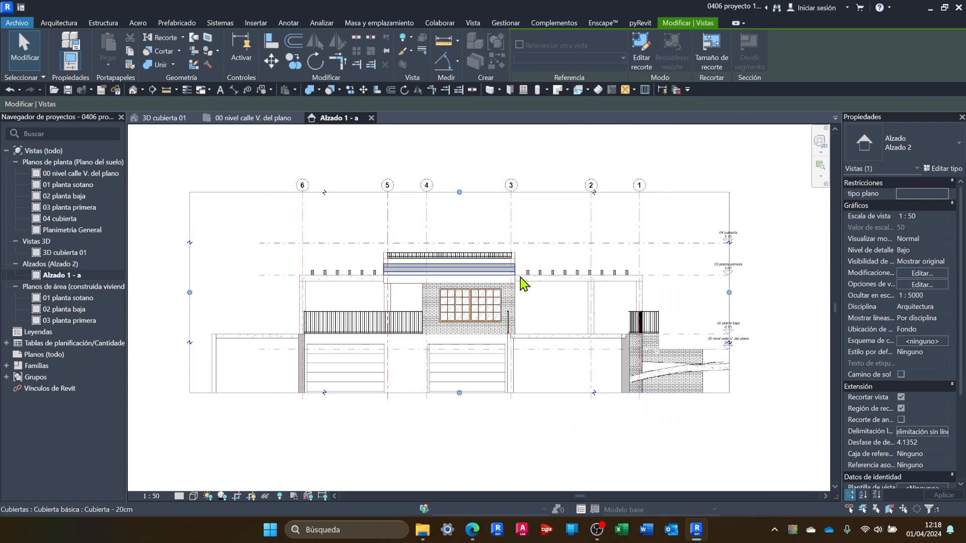
left_click(310, 192)
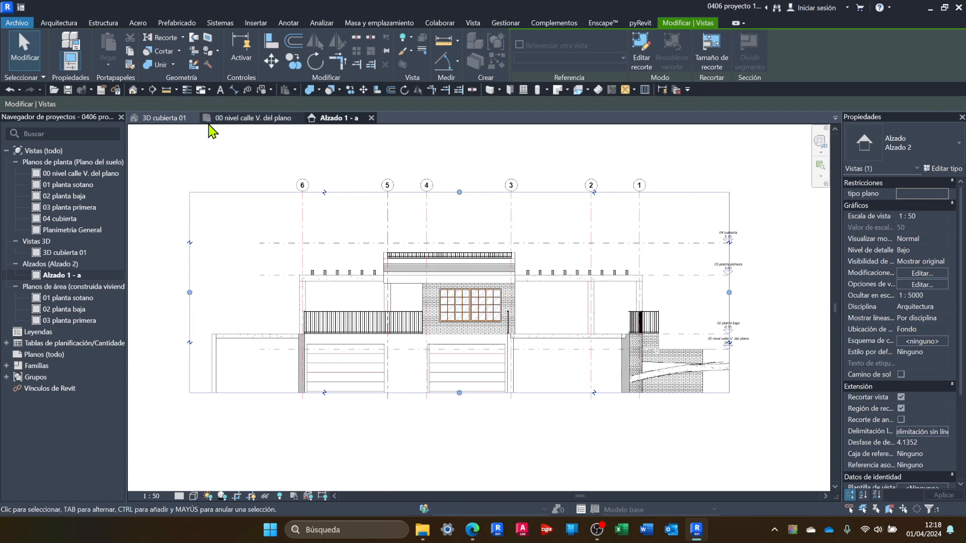
Step: Close the 3D cubierta 01 view and tile the Alzado 1 - a elevation and the floor plan side by side, fitting both drawings
left_click(193, 118)
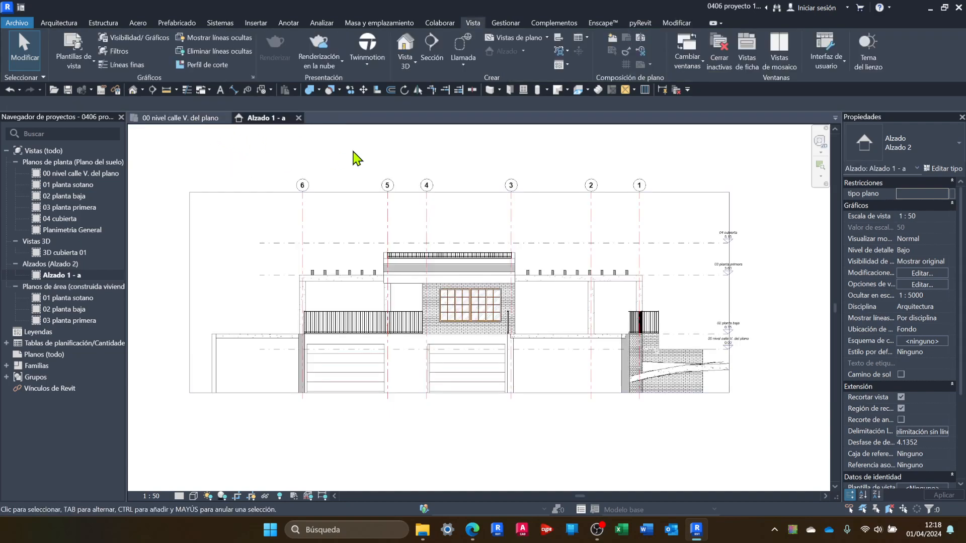
left_click(779, 50)
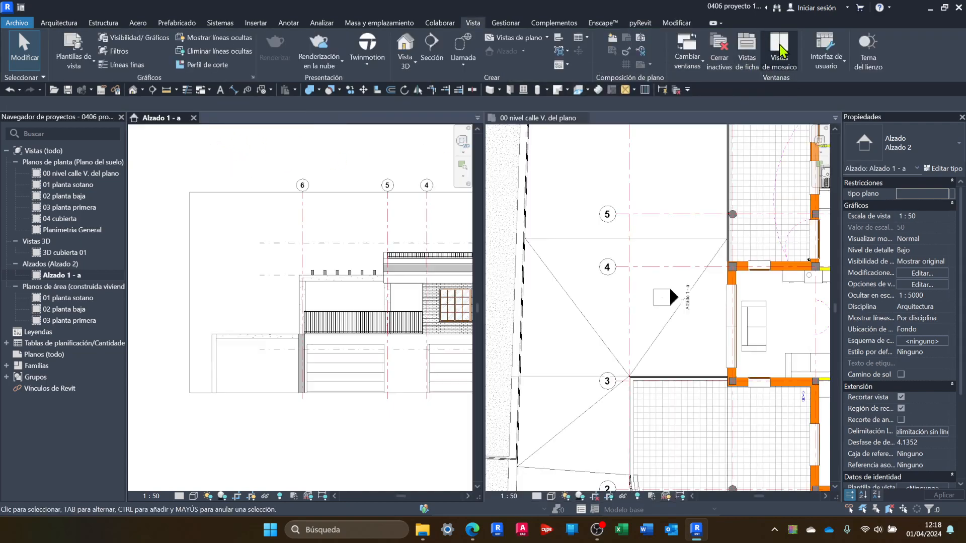
scroll(576, 279, "down", 4)
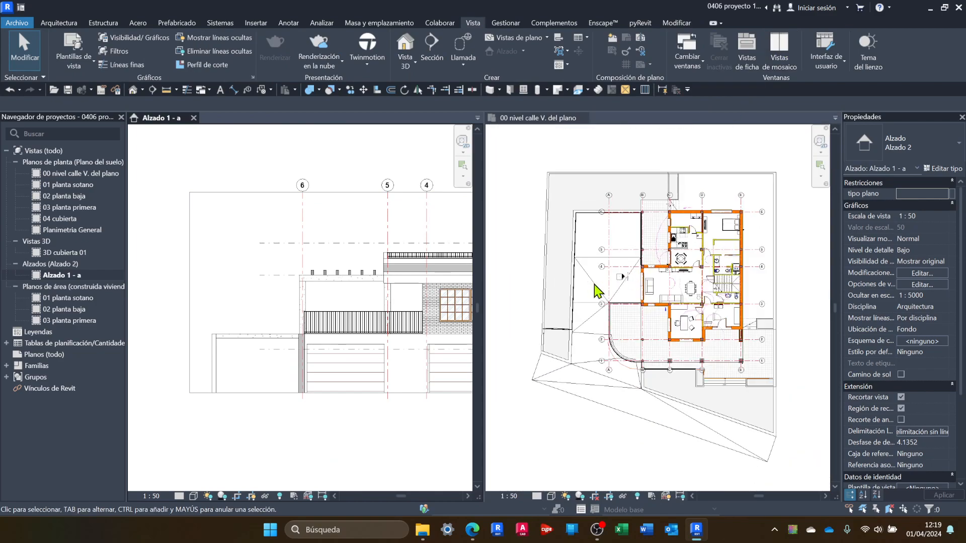
scroll(342, 455, "down", 2)
middle_click_drag(352, 442, 281, 438)
scroll(299, 437, "down", 1)
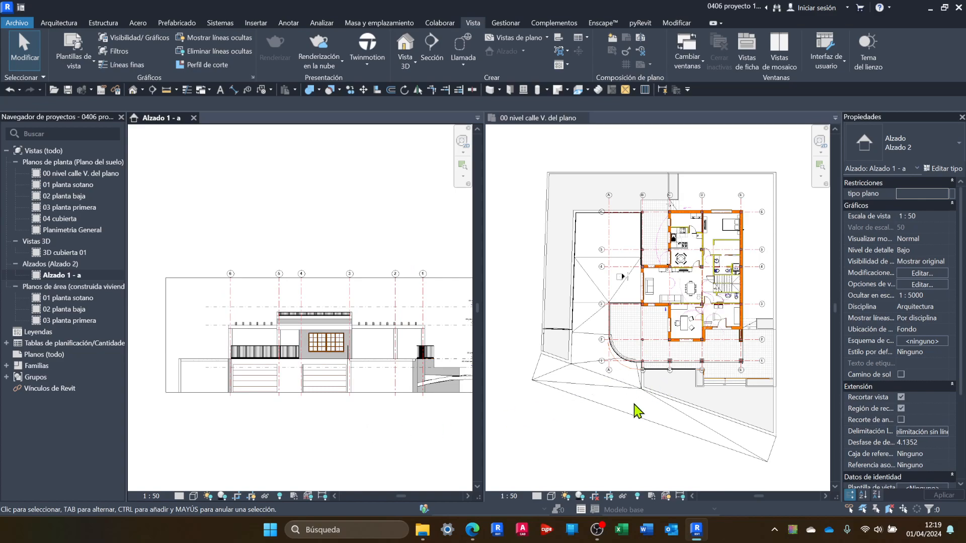
Step: In the floor plan, select the Alzado 1 - a marker and extend its far clip beyond the house, to a depth of about 18.36
left_click(613, 432)
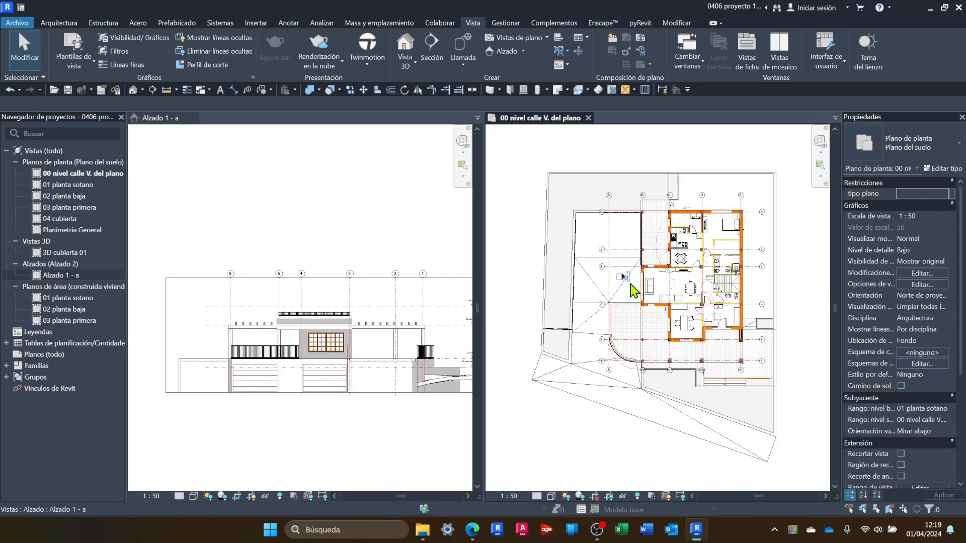
scroll(623, 283, "up", 5)
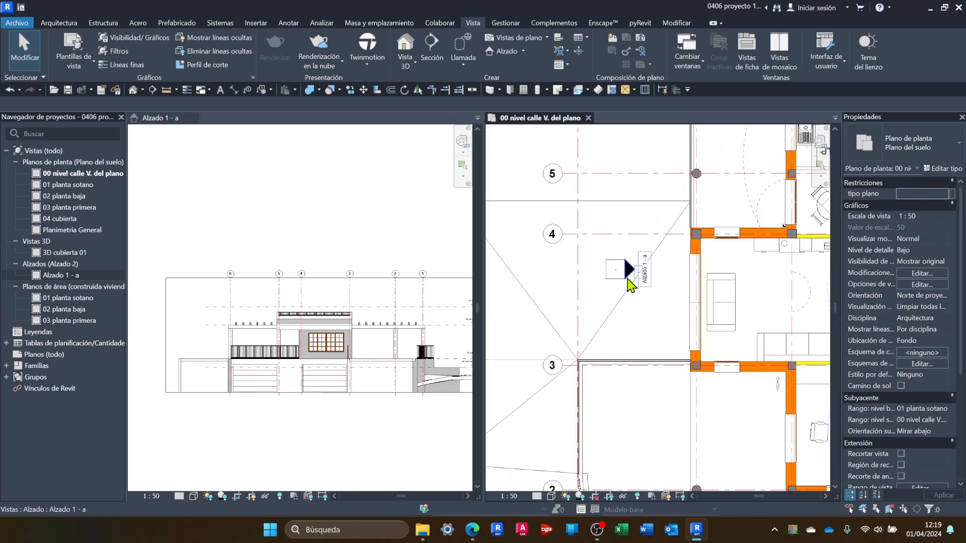
left_click(627, 268)
scroll(631, 330, "down", 5)
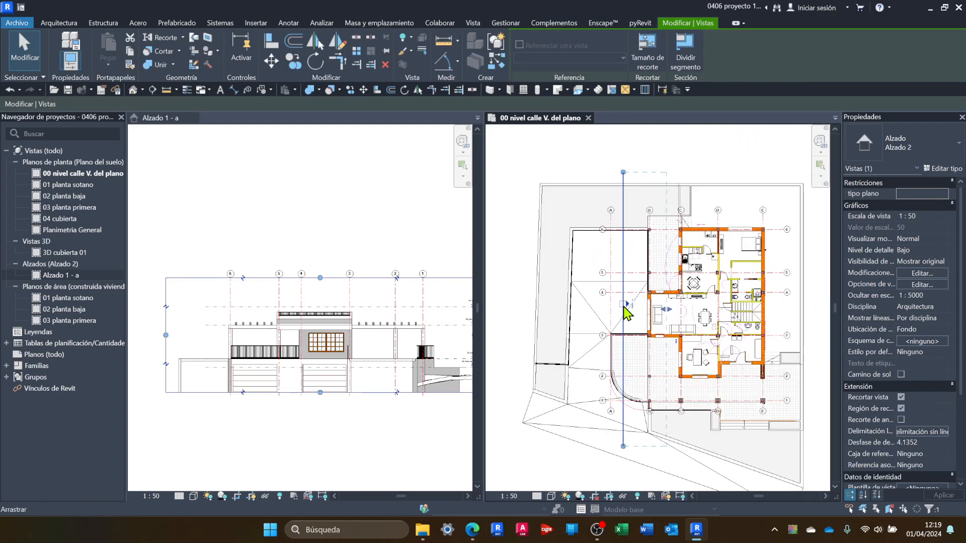
scroll(673, 321, "down", 2)
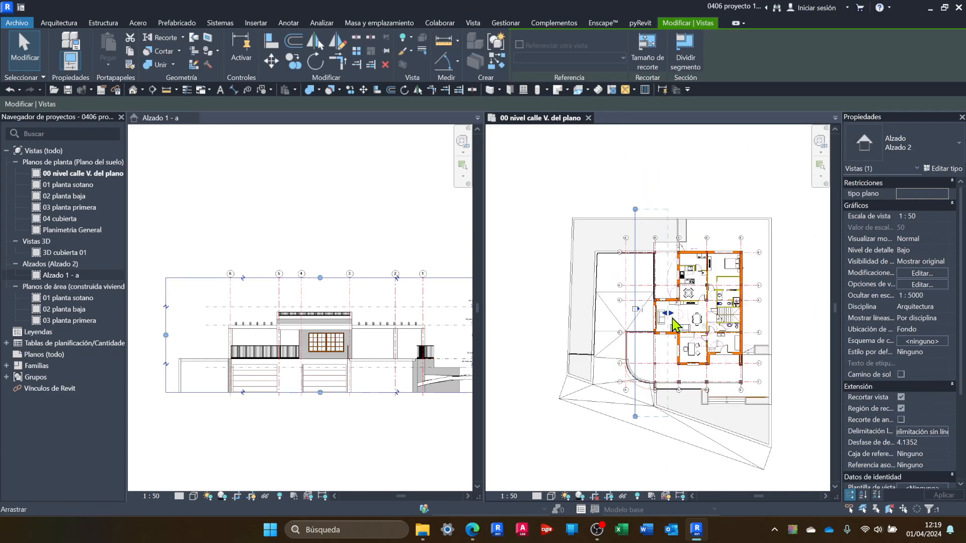
left_click_drag(671, 319, 787, 325)
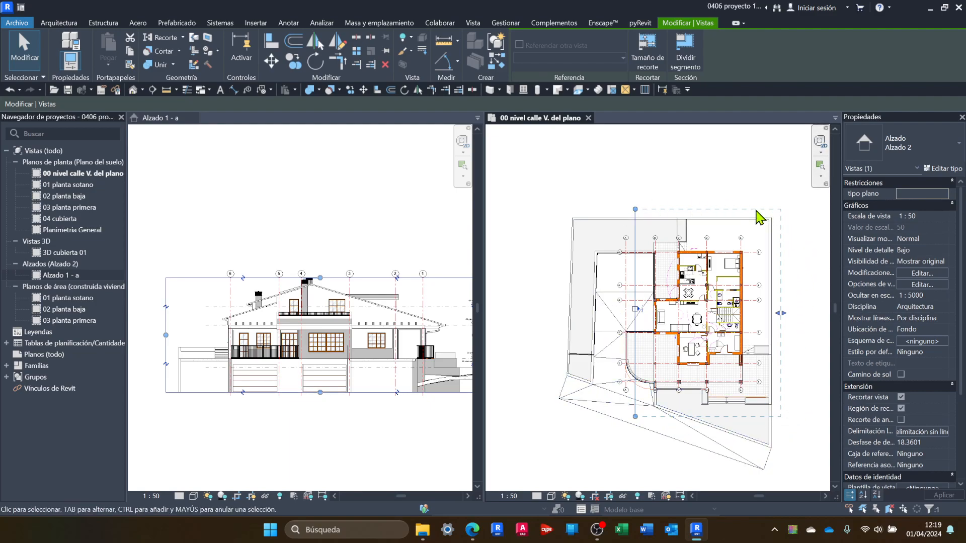
Step: In the floor plan, shorten the elevation line's upper end into the terrace area and stretch it back beyond the plot's edge
left_click(634, 209)
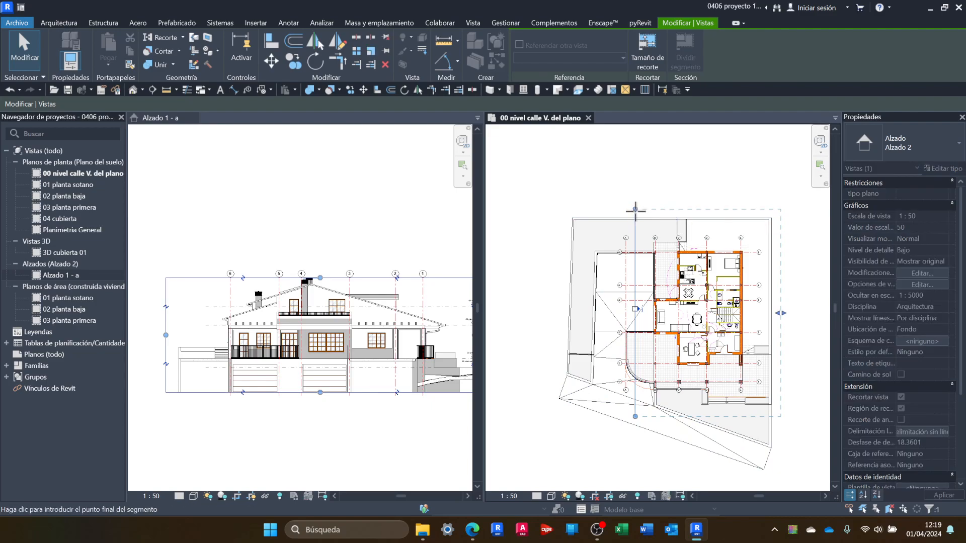
left_click(635, 276)
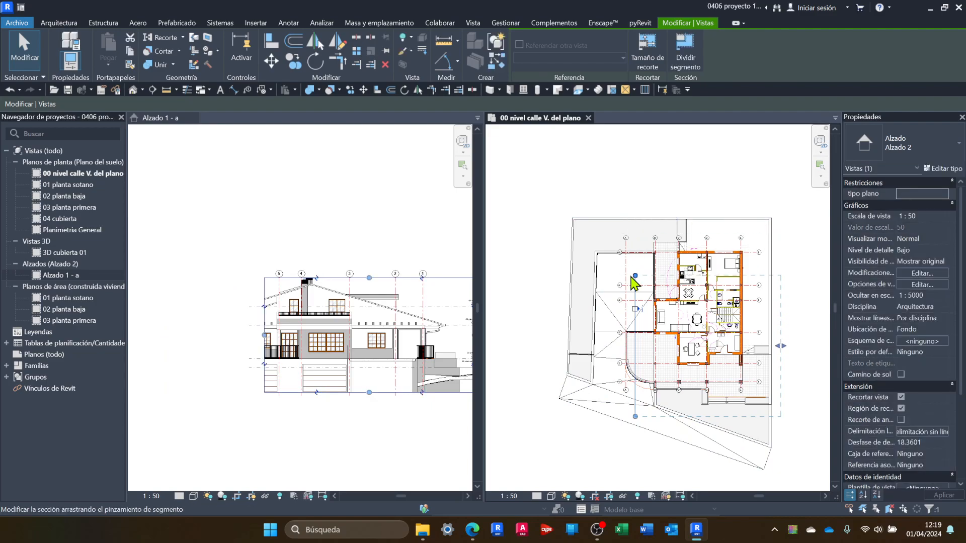
left_click(635, 276)
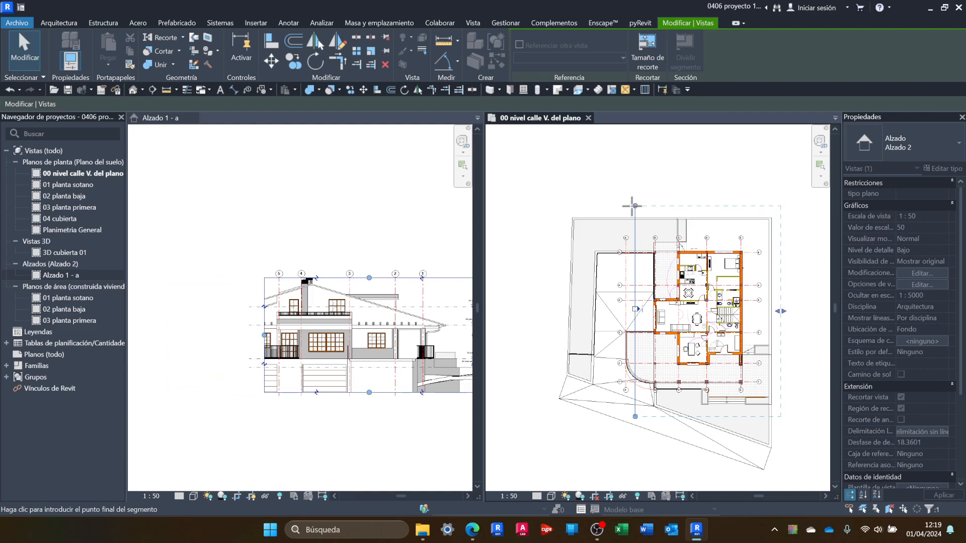
left_click(634, 211)
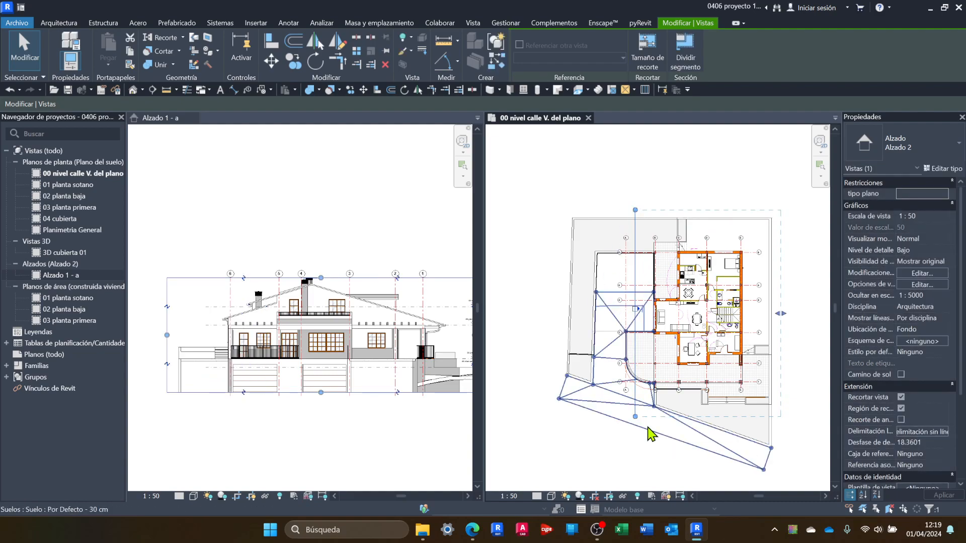
Step: Raise the upper edge of the elevation's crop region well above the chimneys and grid bubbles, and deselect it
left_click(322, 277)
left_click_drag(322, 277, 321, 238)
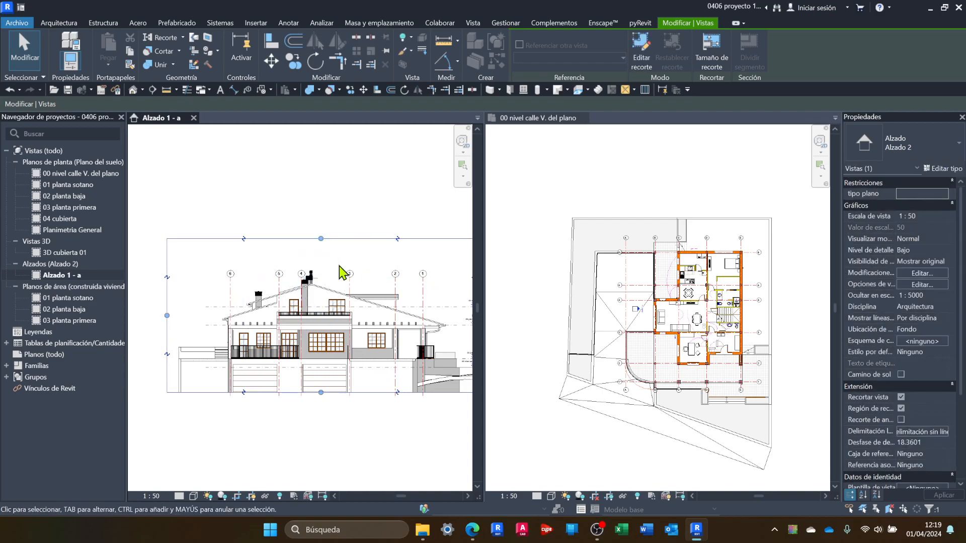
left_click(356, 429)
middle_click_drag(392, 451, 376, 451)
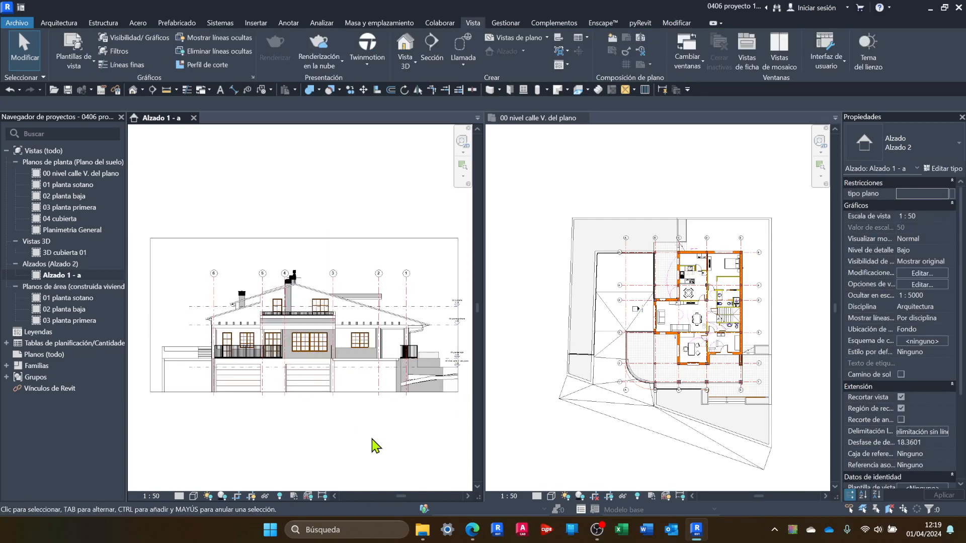
Step: Close the floor plan view and fit the Alzado 1 - a elevation in the full drawing area
left_click(582, 122)
left_click(589, 119)
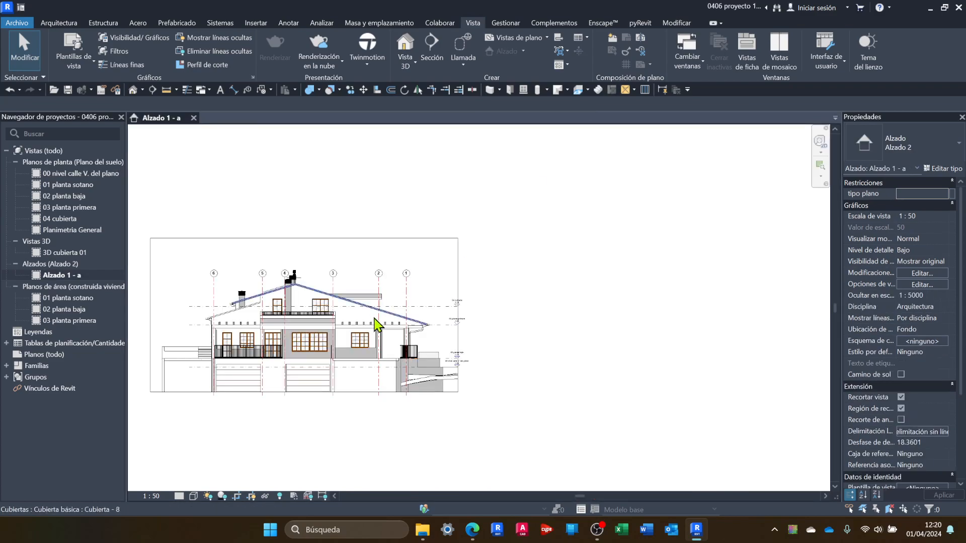
middle_click_drag(395, 273, 542, 279)
scroll(491, 337, "up", 4)
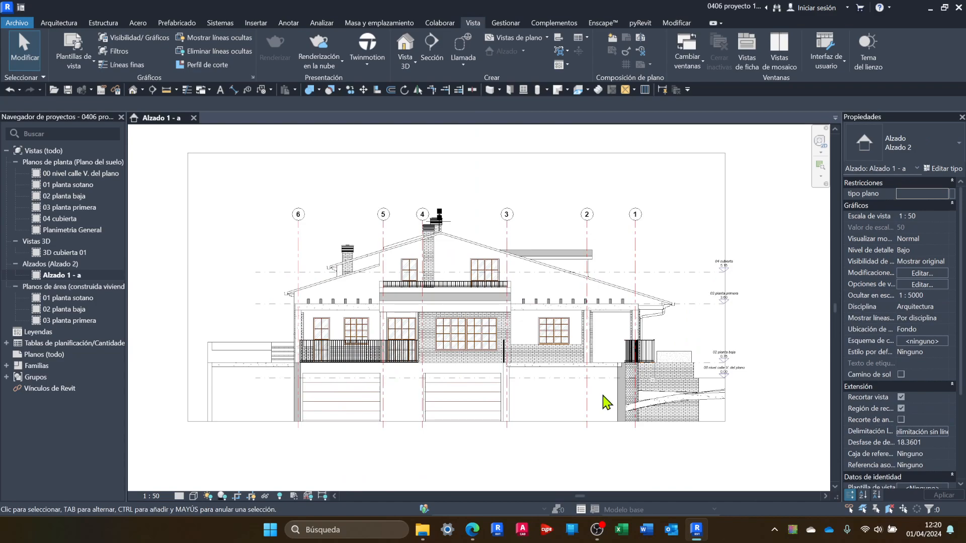
scroll(603, 394, "down", 2)
scroll(711, 452, "up", 1)
middle_click_drag(621, 453, 617, 464)
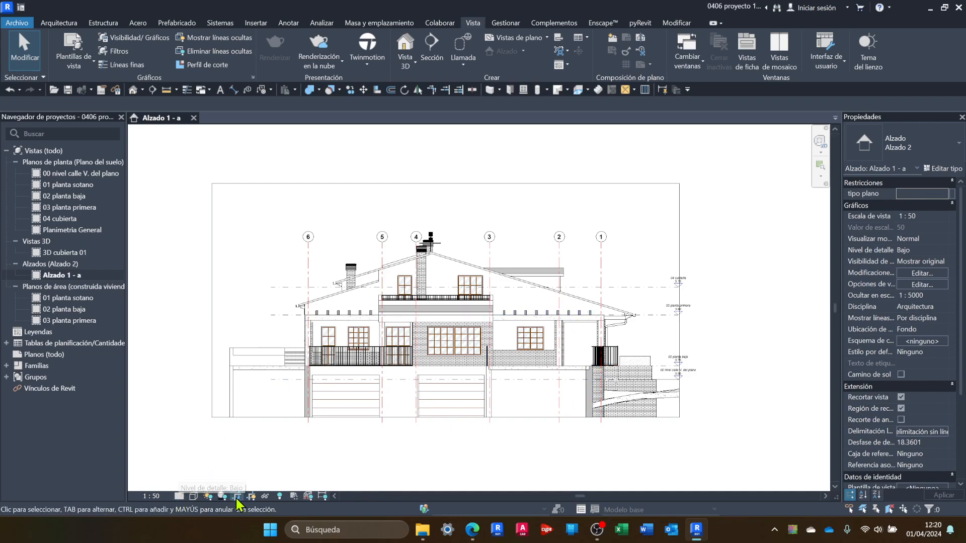
Step: Preview the elevation in the Sombreado, Colores coherentes, Texturas and Realista visual styles, and return it to Línea oculta
left_click(182, 495)
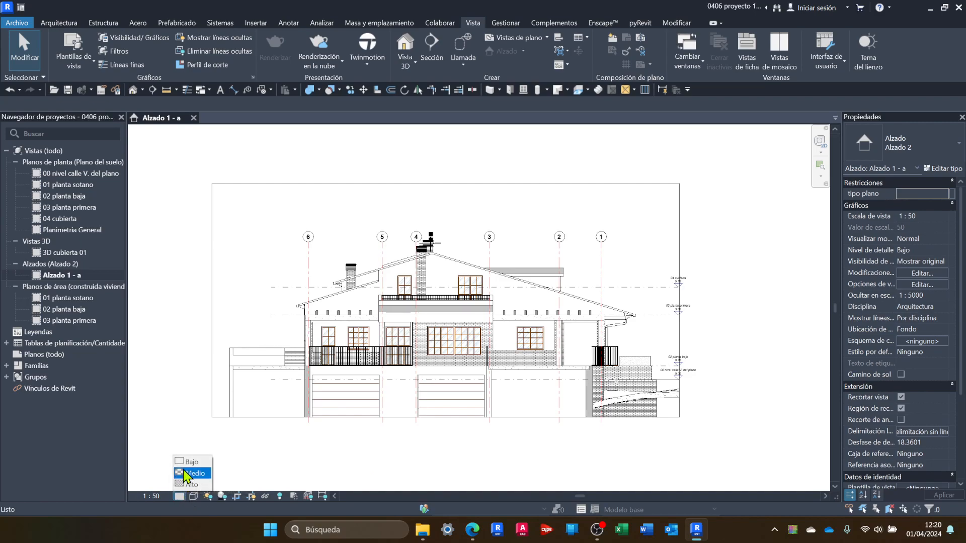
left_click(257, 471)
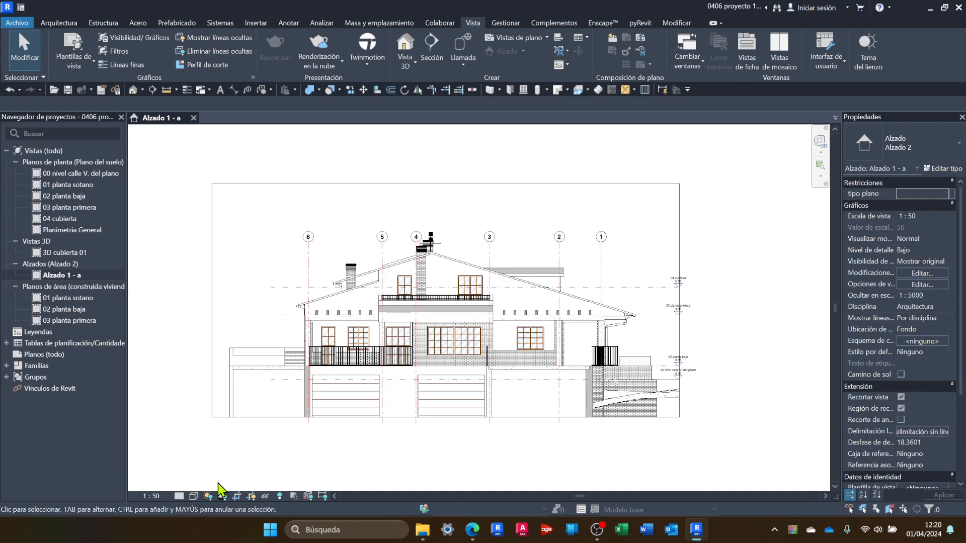
left_click(194, 496)
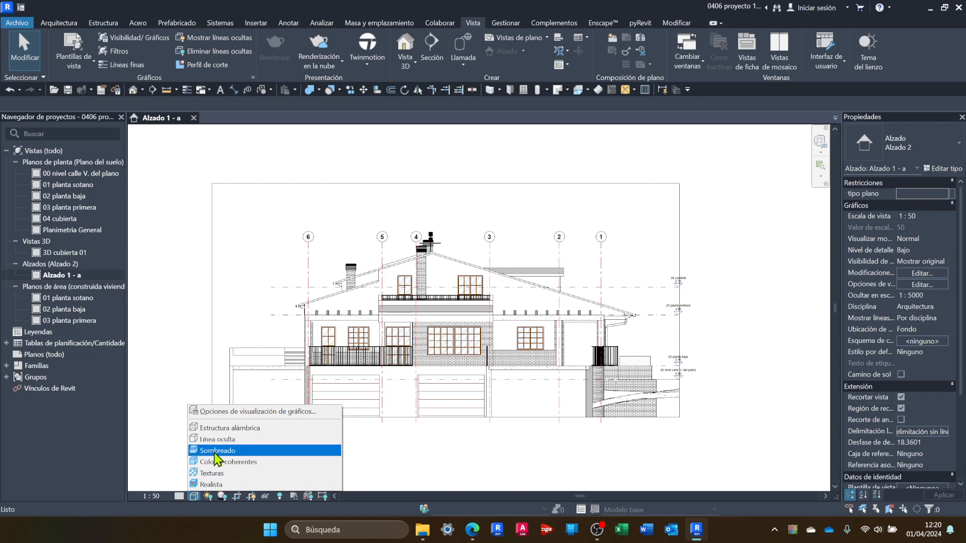
left_click(216, 451)
left_click(194, 495)
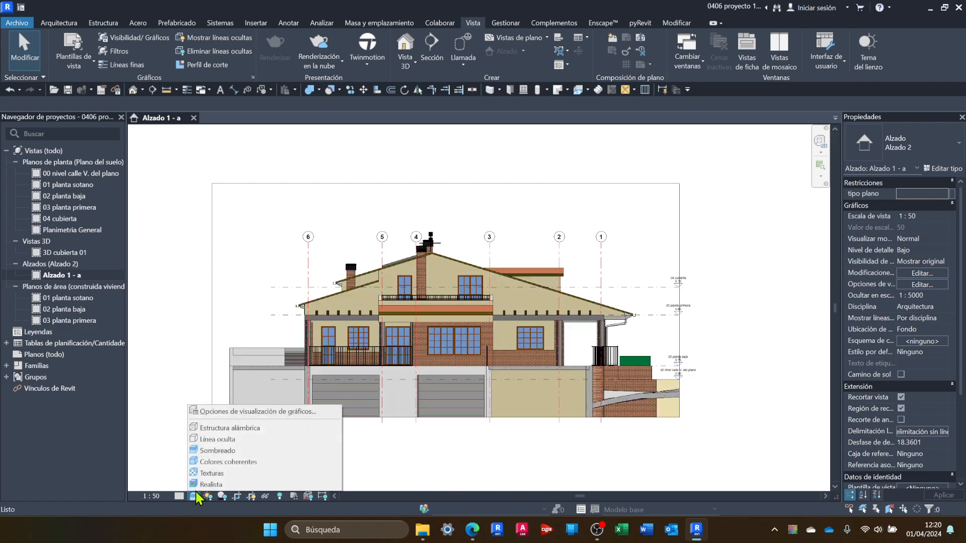
left_click(217, 463)
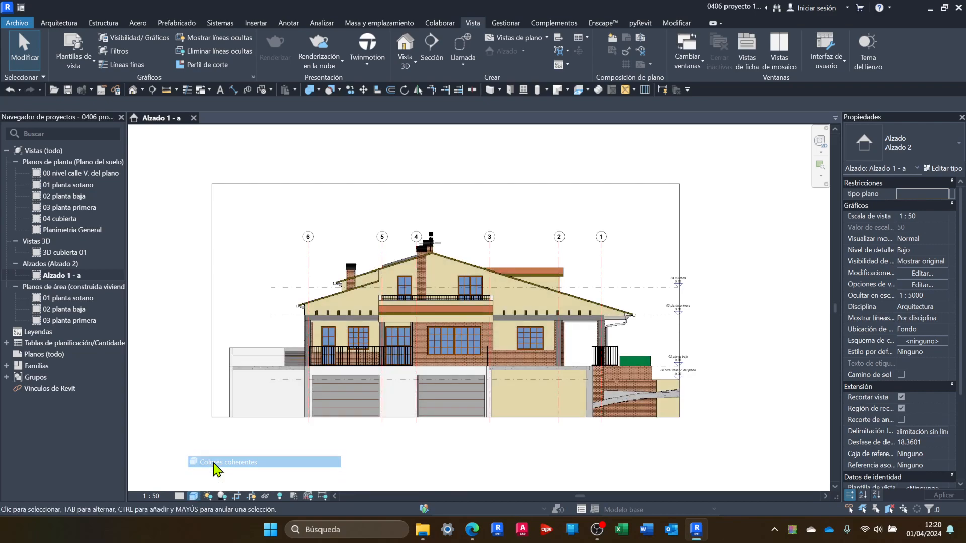
left_click(194, 496)
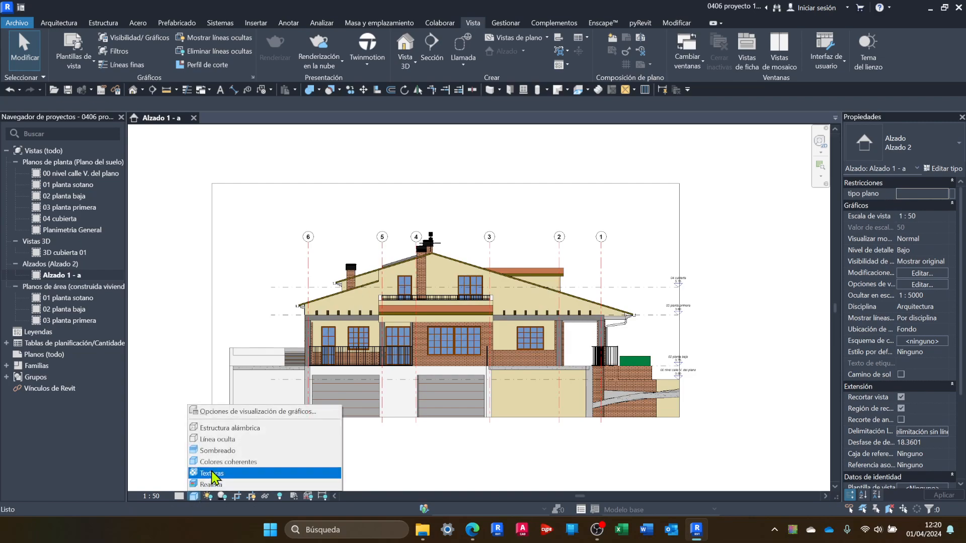
left_click(212, 475)
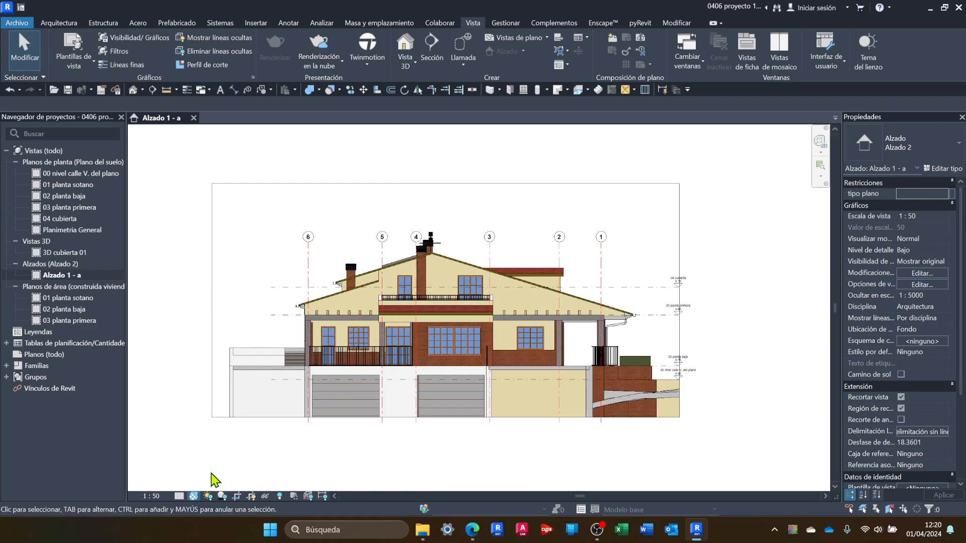
left_click(194, 496)
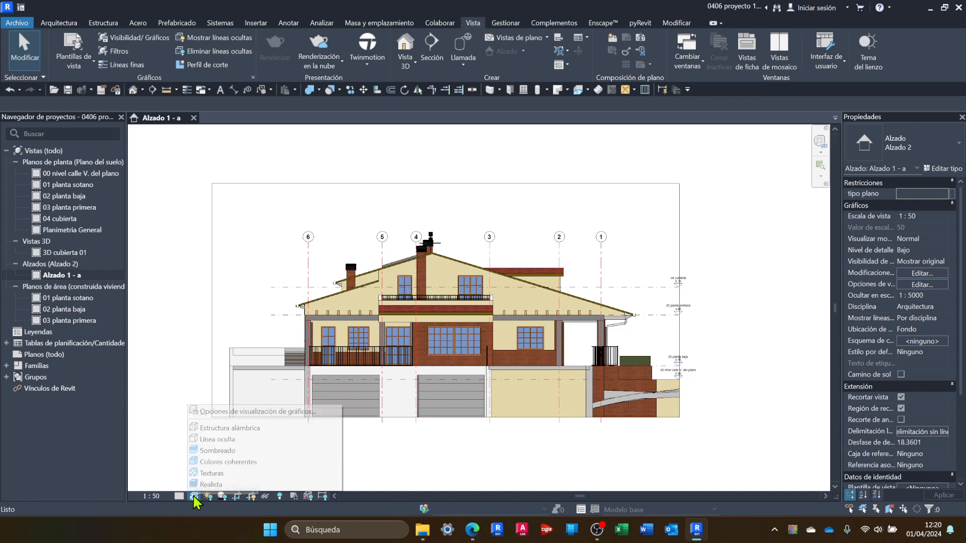
left_click(200, 484)
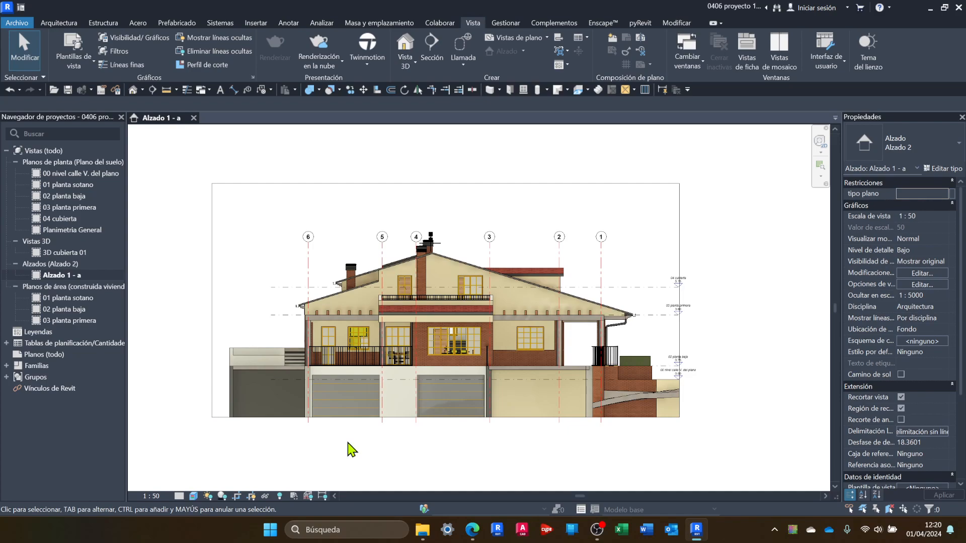
left_click(191, 496)
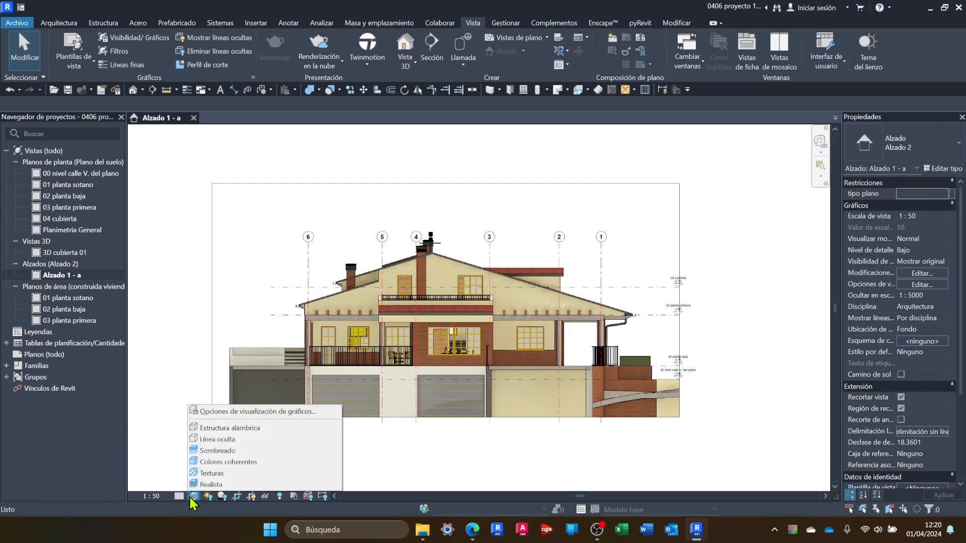
left_click(216, 440)
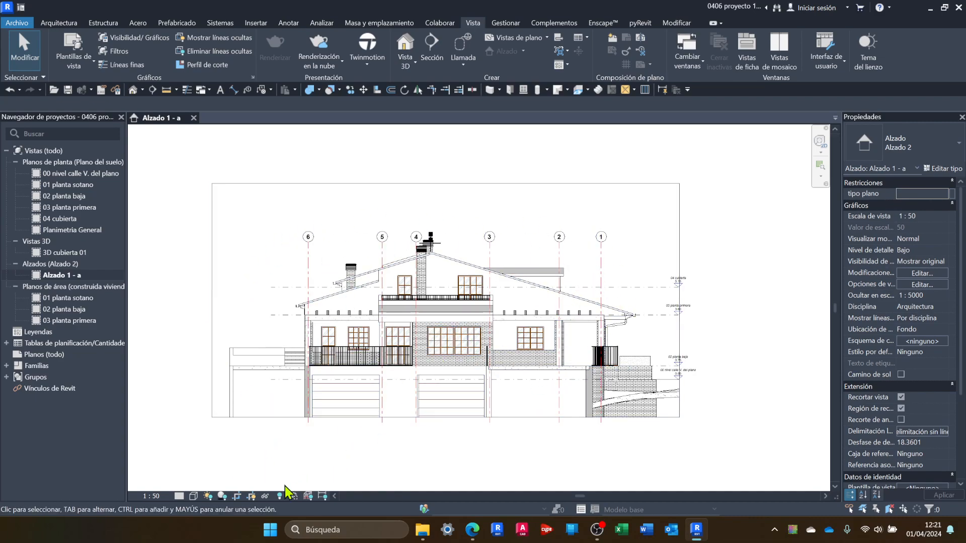
Step: Turn on shadows in the Alzado 1 - a elevation and select its crop region
left_click(222, 496)
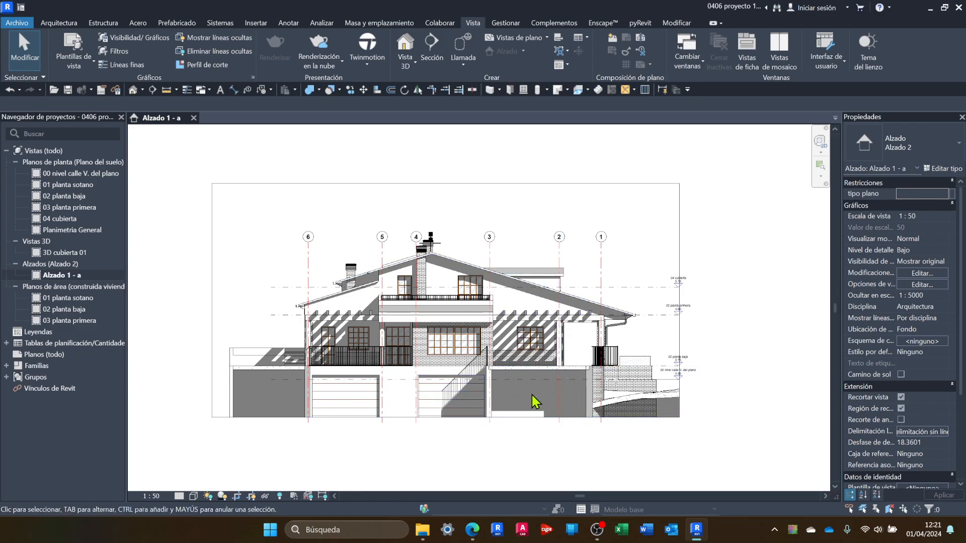
left_click(493, 184)
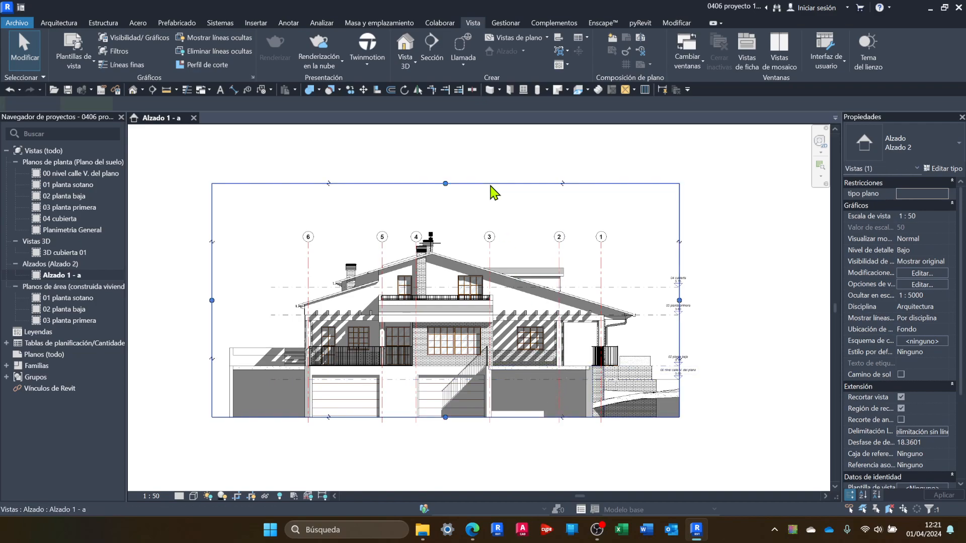
Step: Raise the lower edge of the elevation's crop region to about the 02 planta baja level to cut off the basement, and deselect it
left_click_drag(446, 417, 450, 372)
left_click(508, 429)
scroll(556, 399, "up", 2)
middle_click_drag(509, 423, 553, 460)
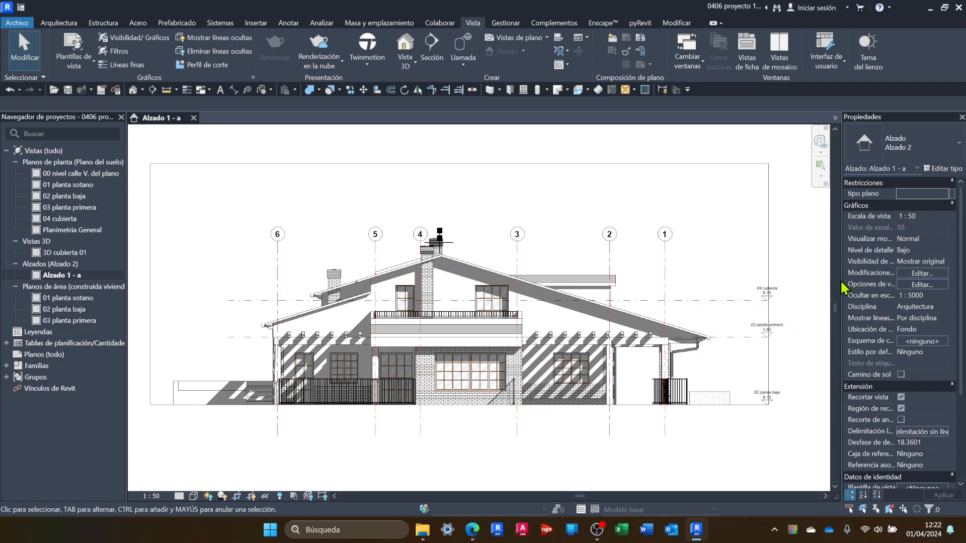
Step: Widen the properties palette and review the visual styles offered in the elevation's graphic display options, keeping Línea oculta
left_click_drag(840, 278, 795, 279)
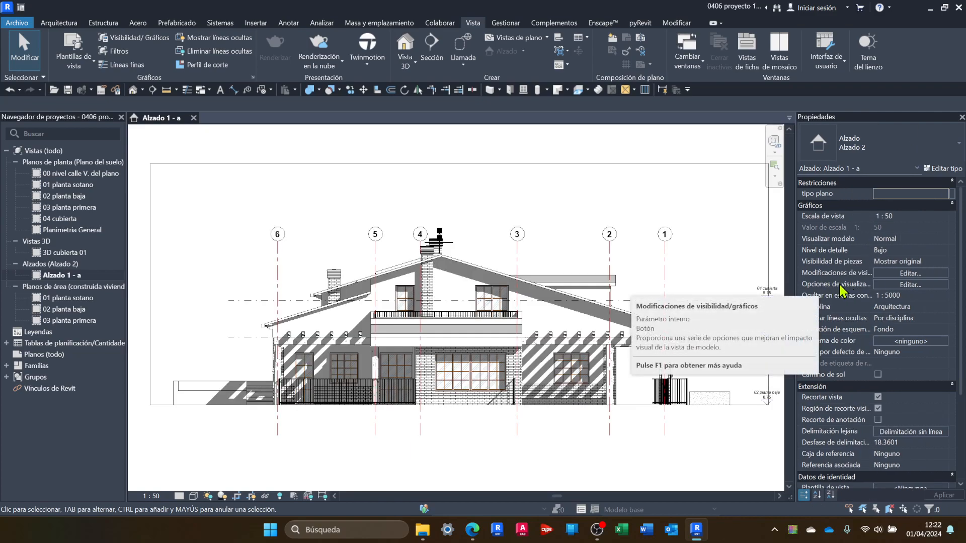
left_click(907, 284)
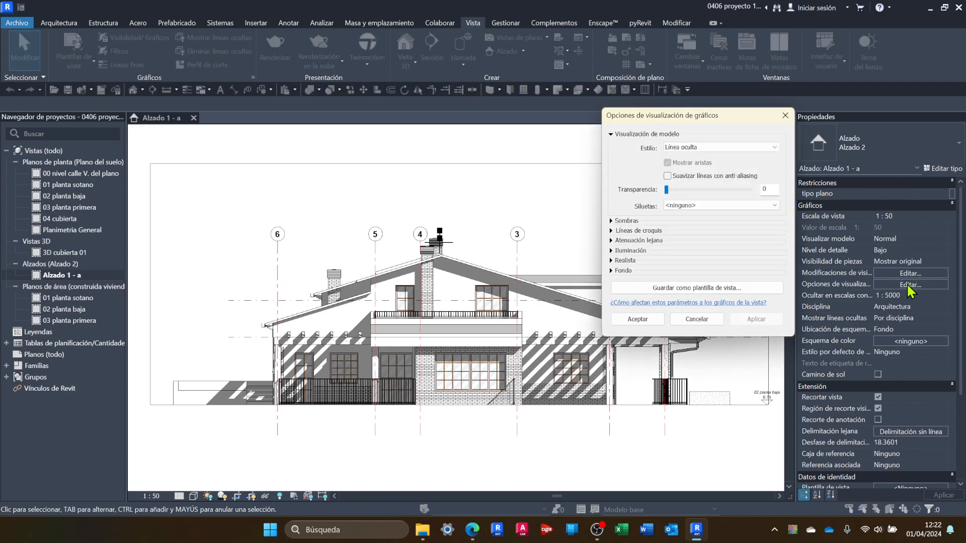
left_click_drag(709, 120, 168, 103)
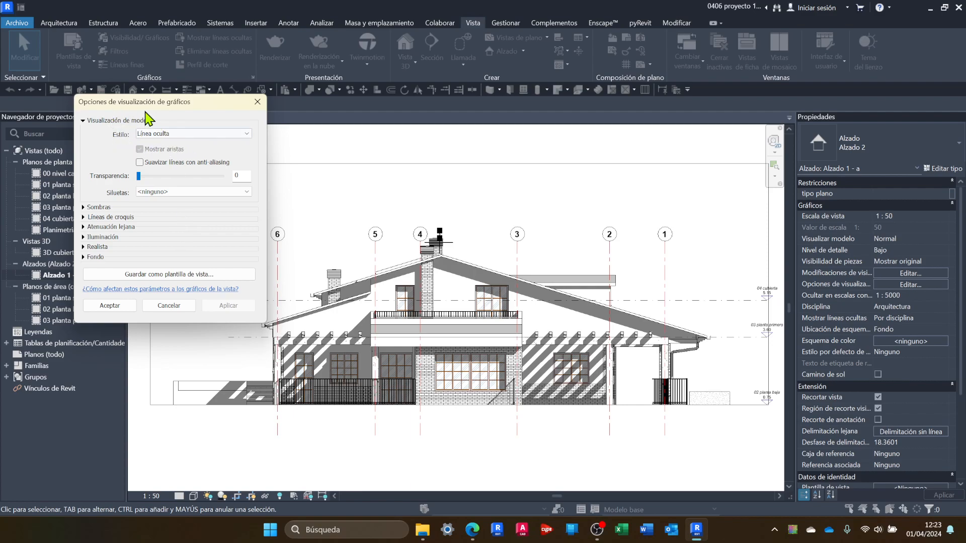
left_click(160, 134)
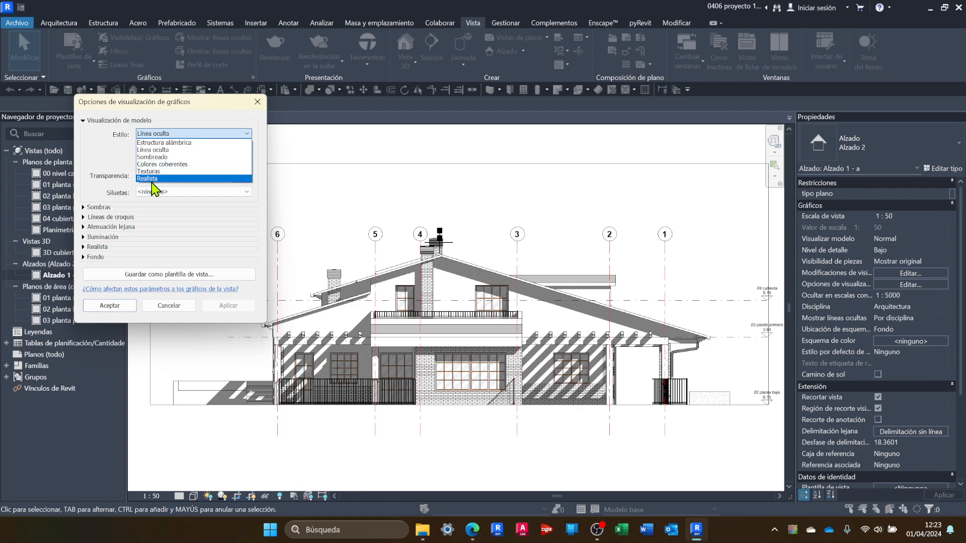
left_click(230, 468)
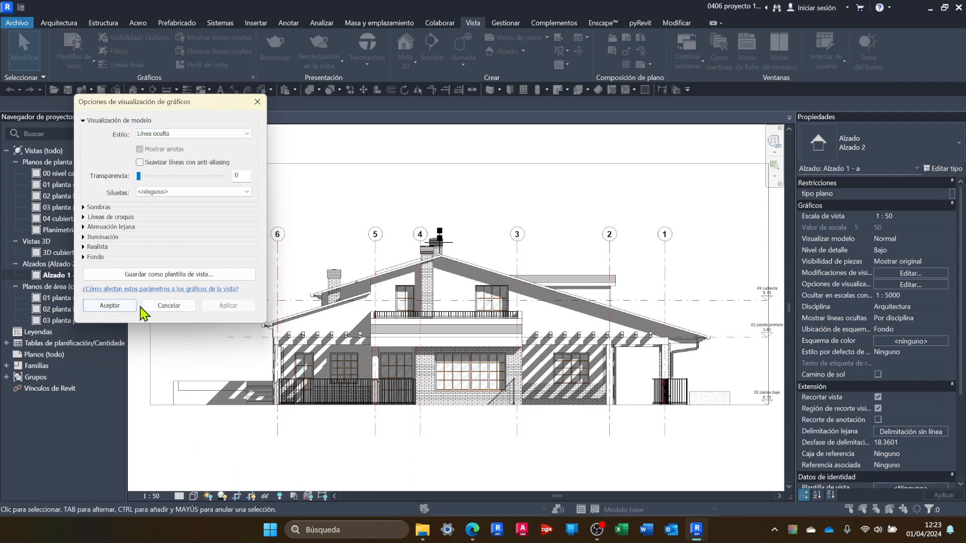
left_click(123, 308)
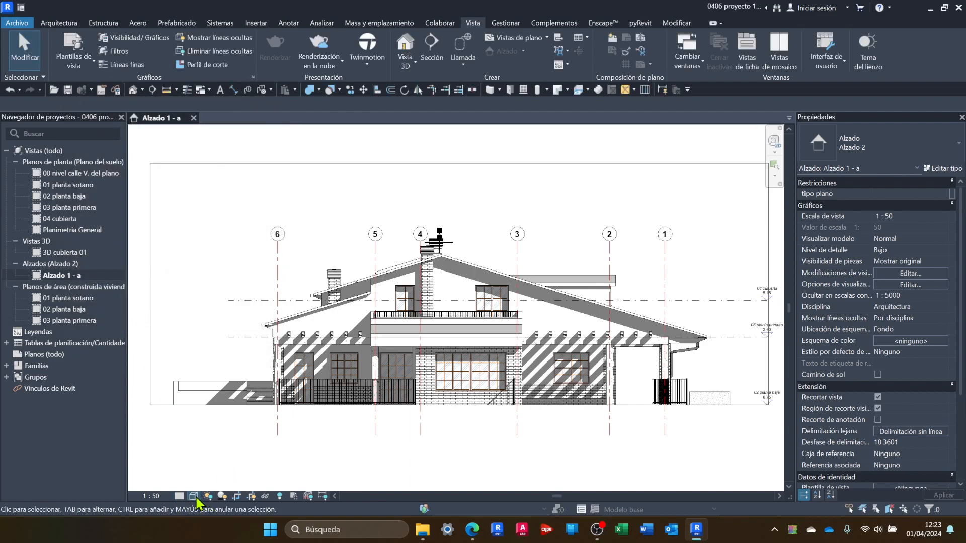
left_click(195, 497)
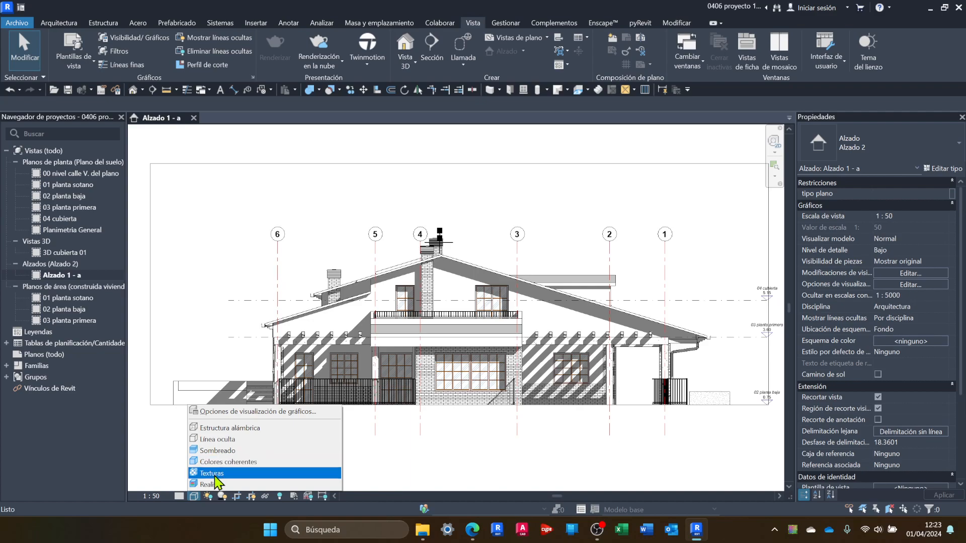
left_click(220, 413)
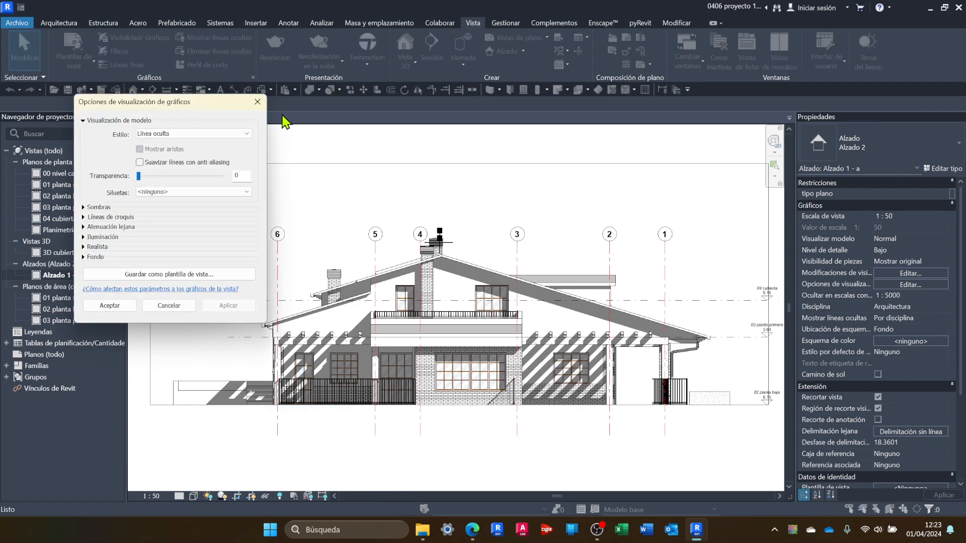
left_click(257, 102)
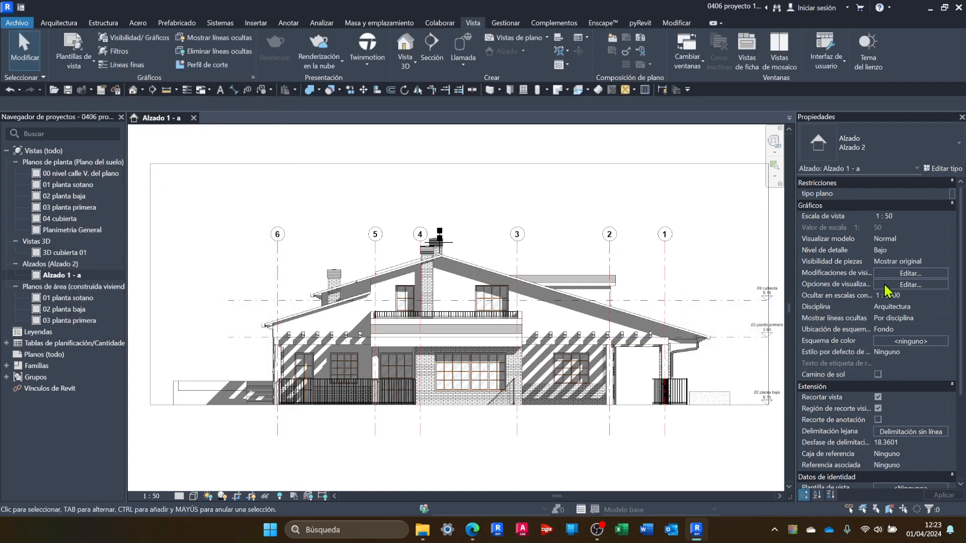
Step: Open the elevation's graphic display options and examine the transparency and silhouette settings without changing them
left_click(193, 496)
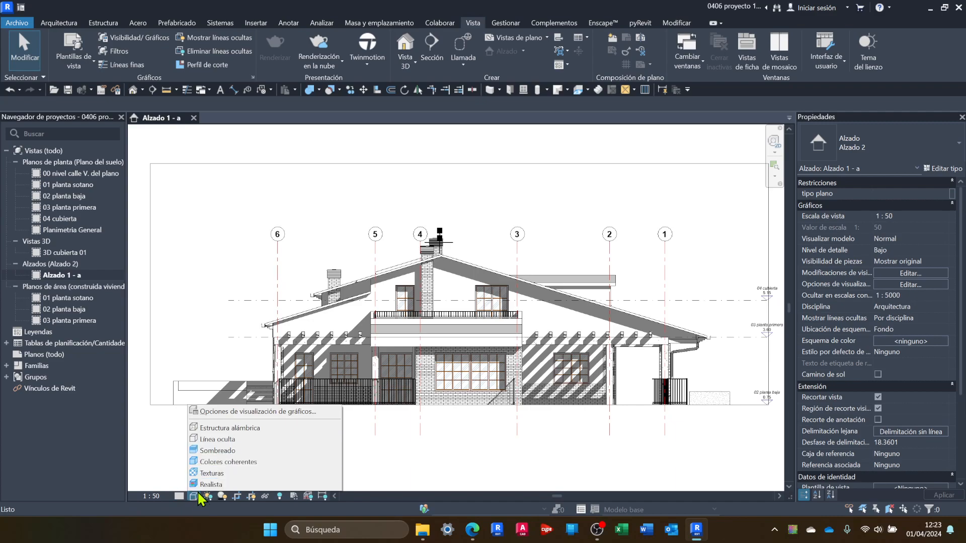
left_click(215, 413)
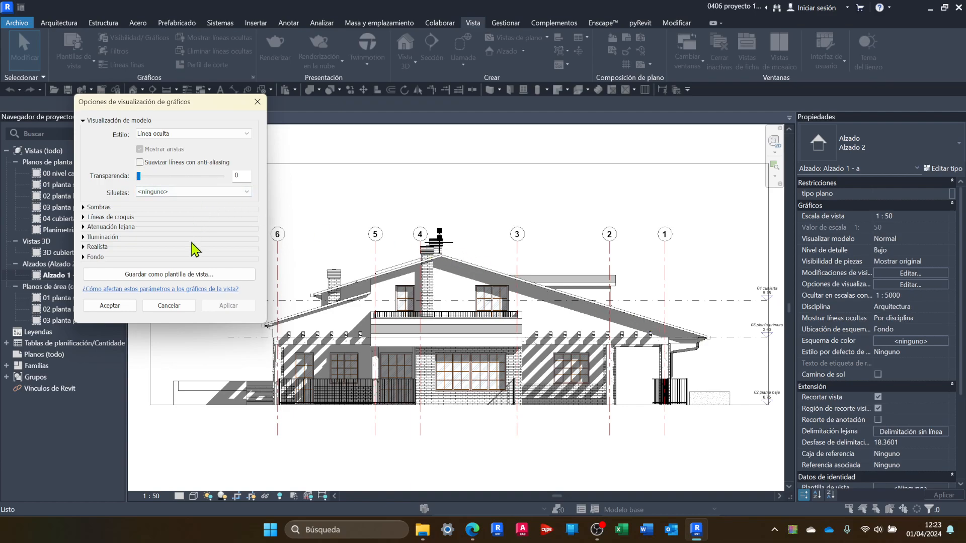
left_click_drag(175, 179, 142, 180)
left_click(160, 193)
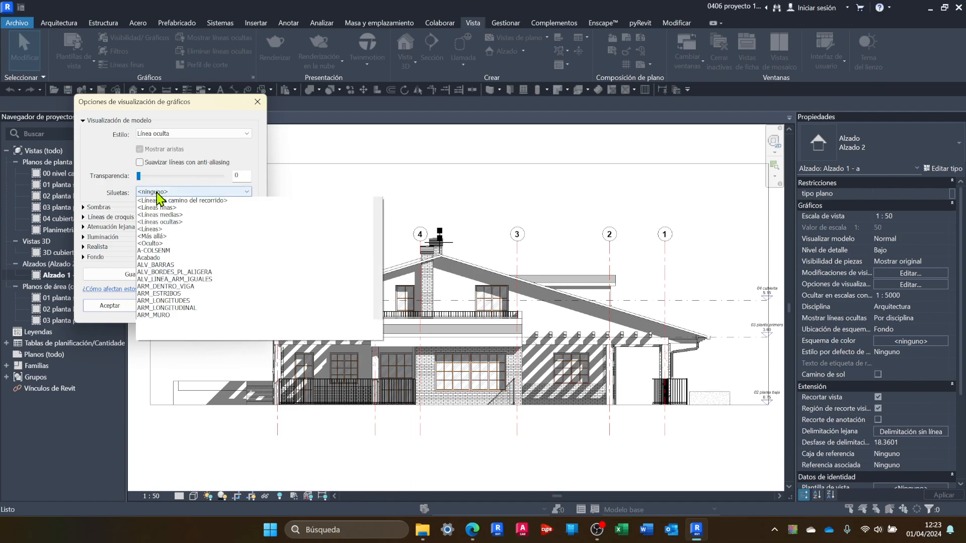
left_click(158, 195)
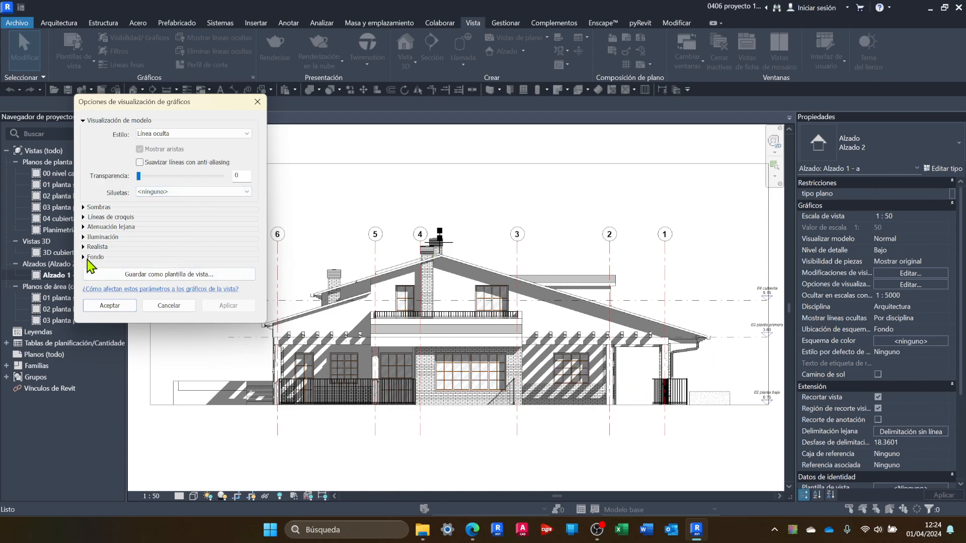
Step: Preview the Alzado 1 - a elevation with cast shadows (Proyectar sombras) switched off
left_click(83, 120)
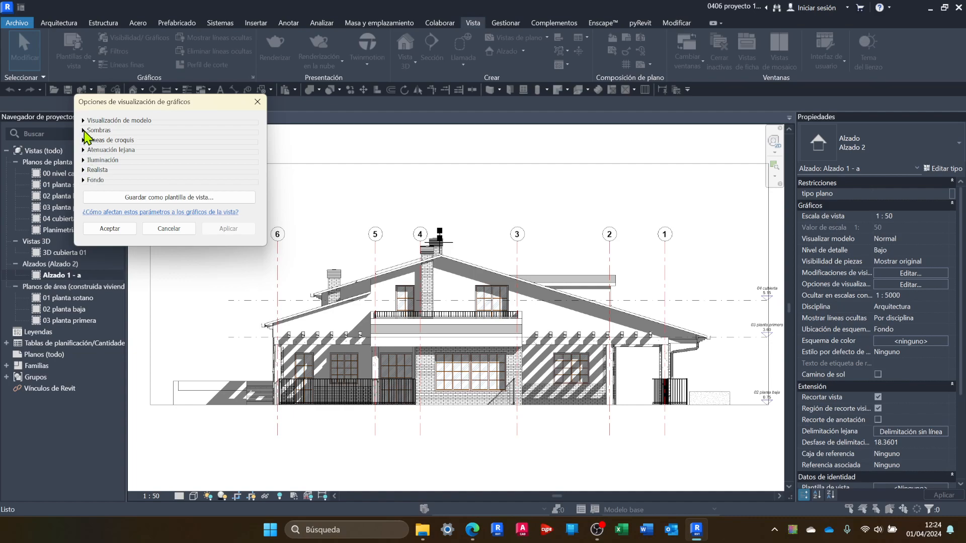
left_click(84, 131)
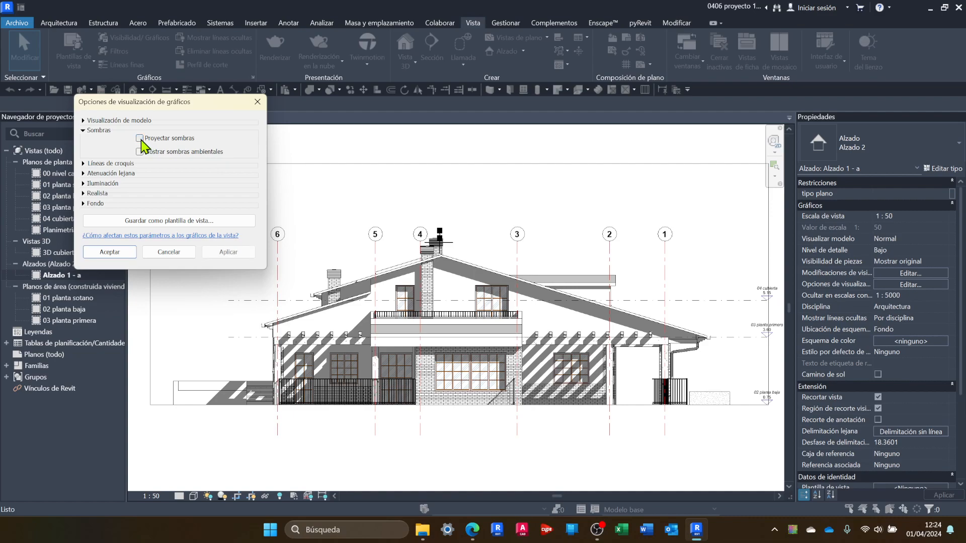
left_click(227, 251)
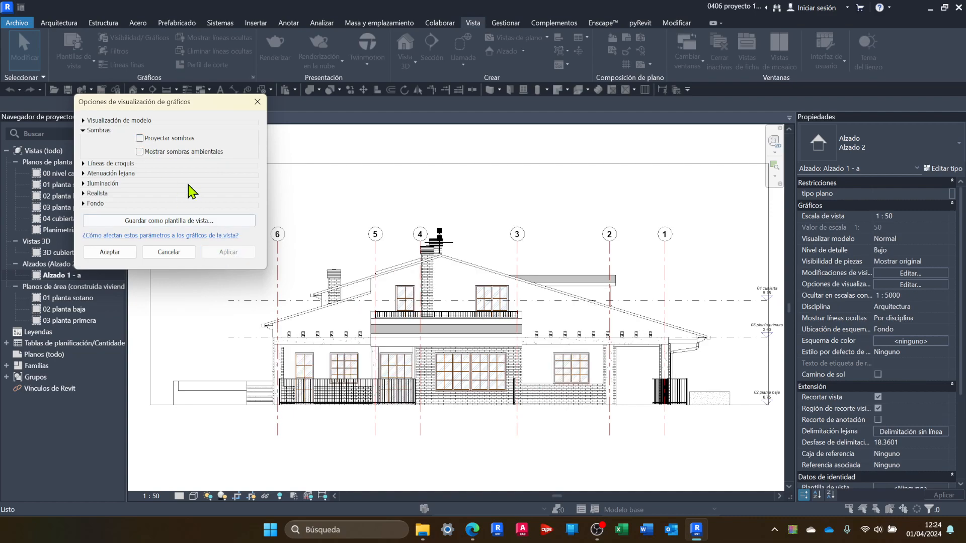
Step: Enable ambient shadows (Mostrar sombras ambientales) in the elevation, turn cast shadows (Proyectar sombras) on, and accept the display options
left_click(140, 138)
left_click(139, 151)
left_click(233, 253)
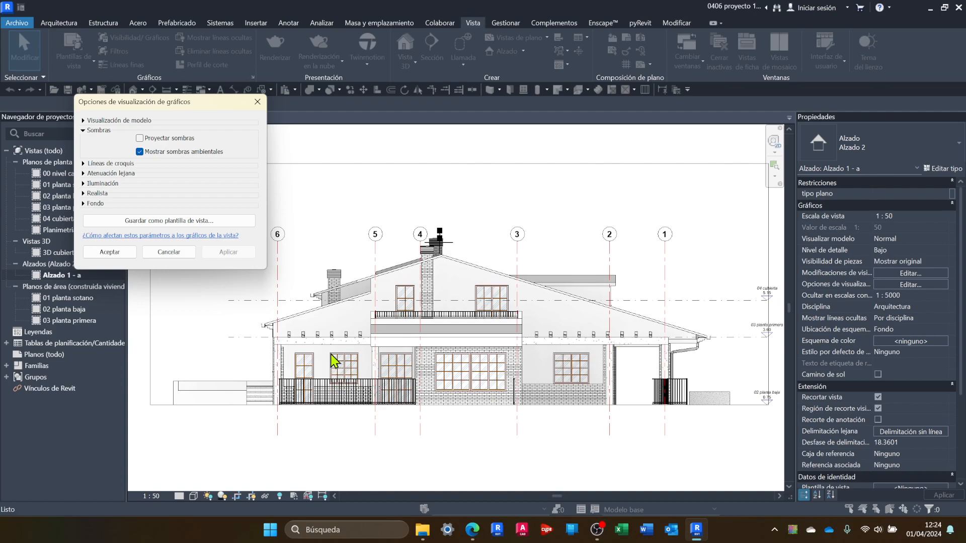
left_click(140, 139)
left_click(231, 253)
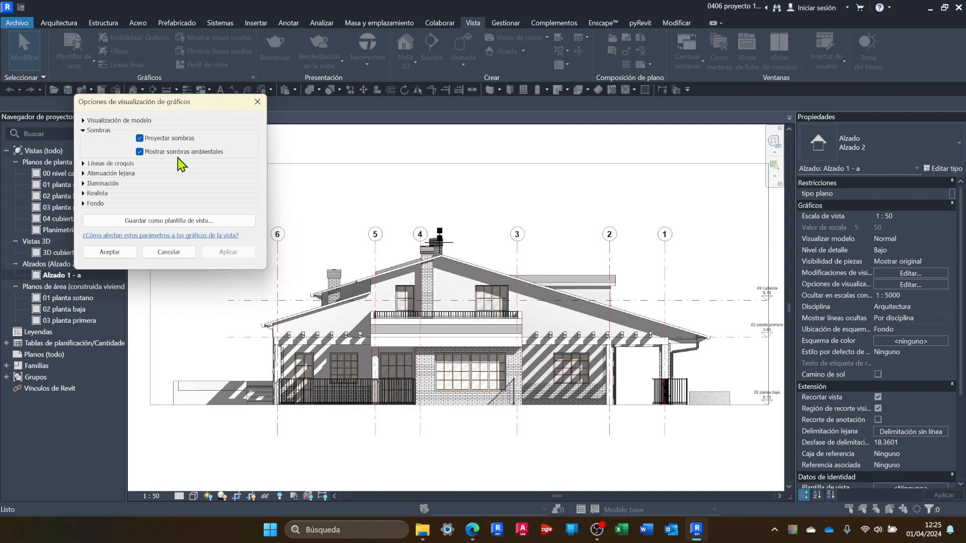
left_click(121, 253)
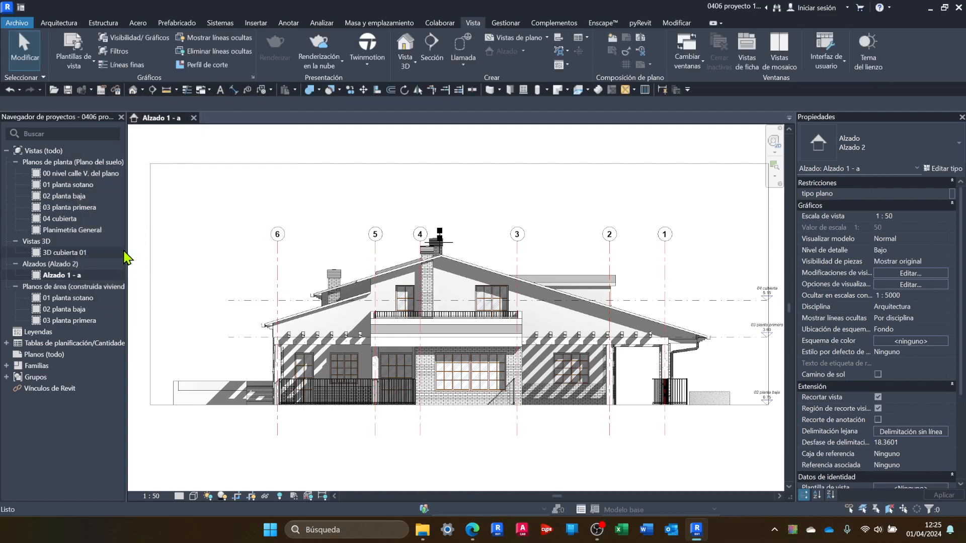
Step: Open the 3D cubierta 01 view and set its visual style to Línea oculta
double_click(55, 253)
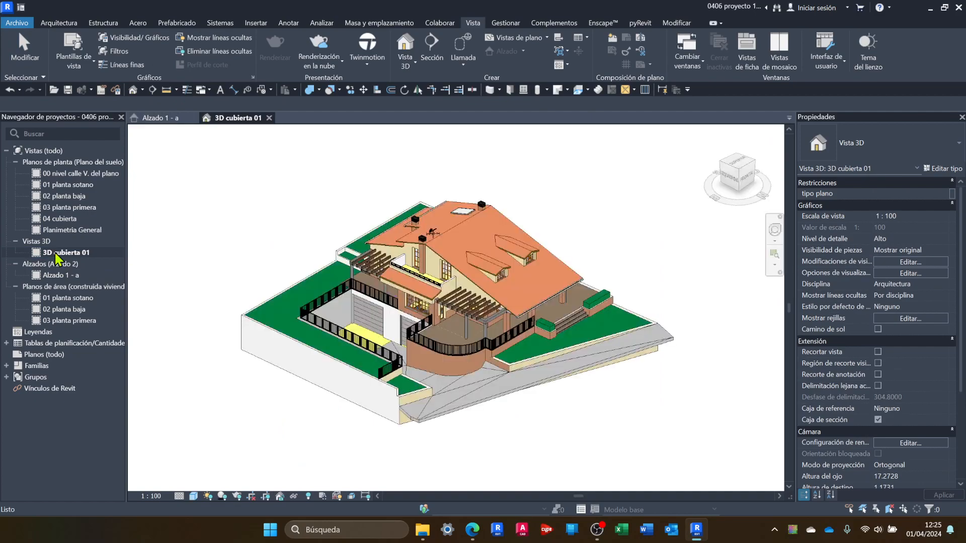
scroll(440, 312, "up", 4)
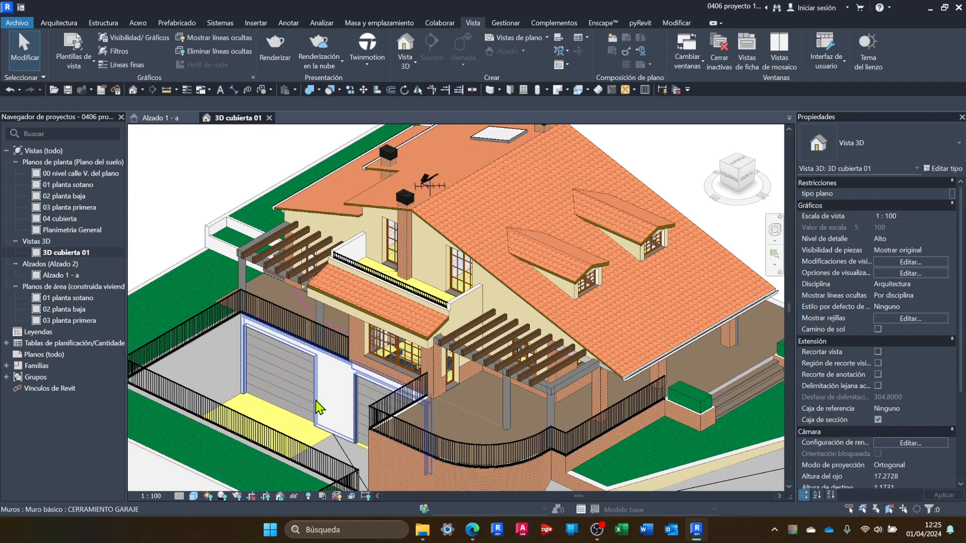
left_click(193, 496)
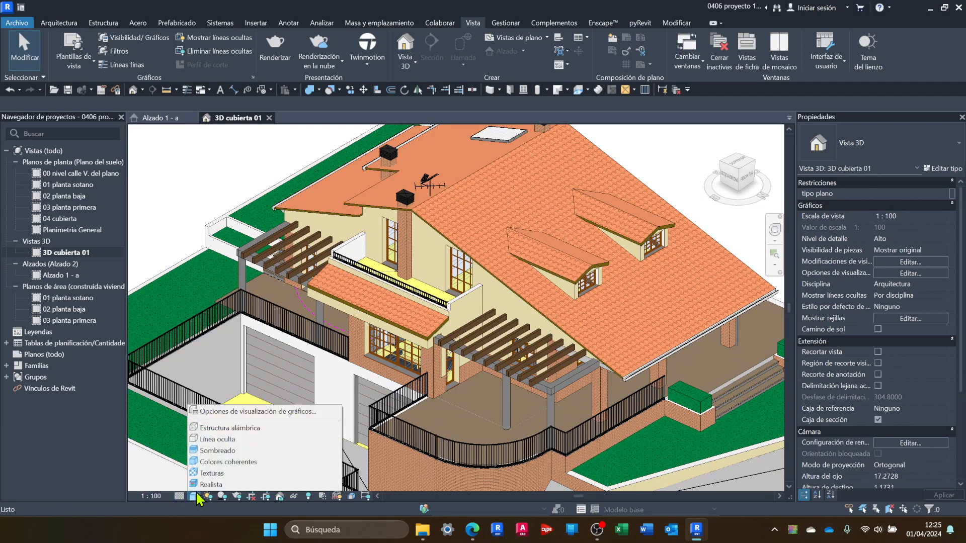
left_click(223, 439)
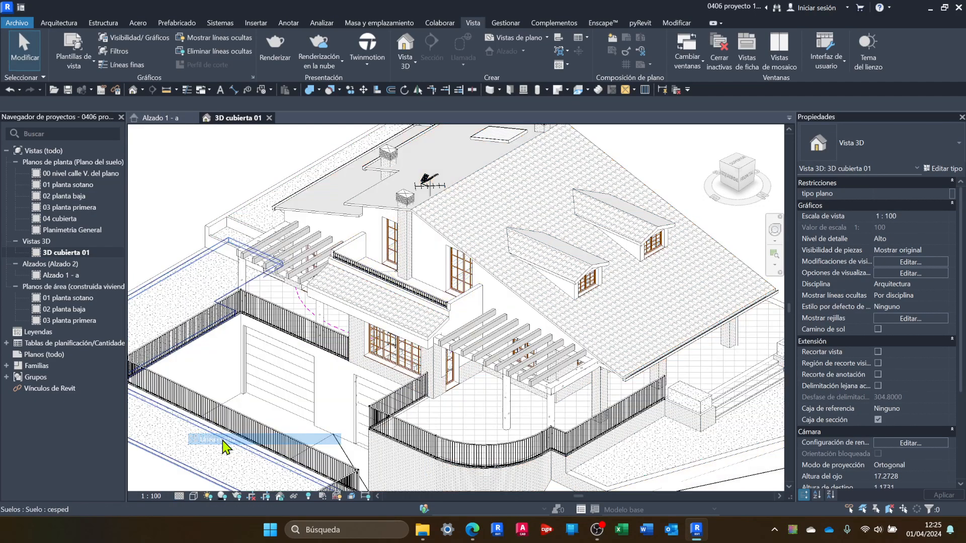
Step: Enable ambient shadows (Mostrar sombras ambientales) in the 3D cubierta 01 view's graphic display options and accept them
left_click(193, 496)
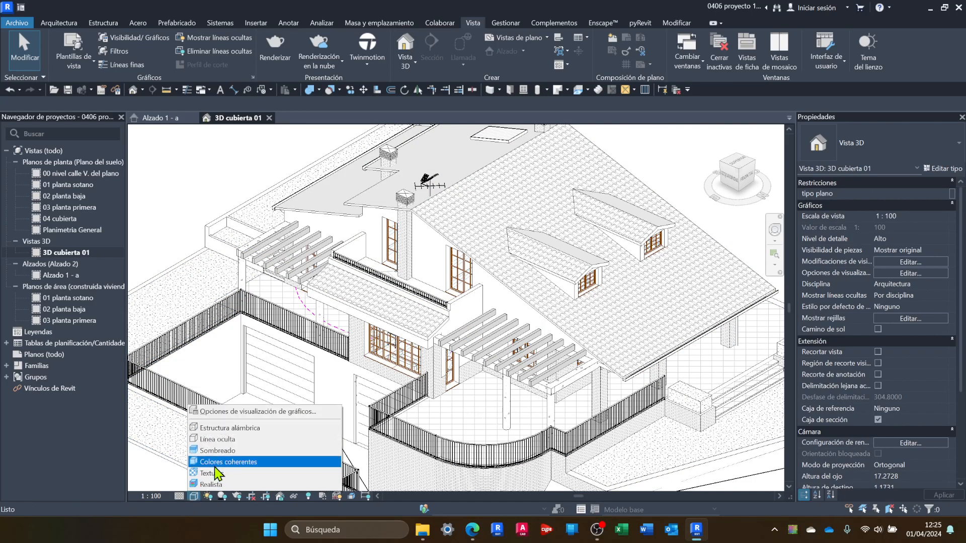
left_click(231, 412)
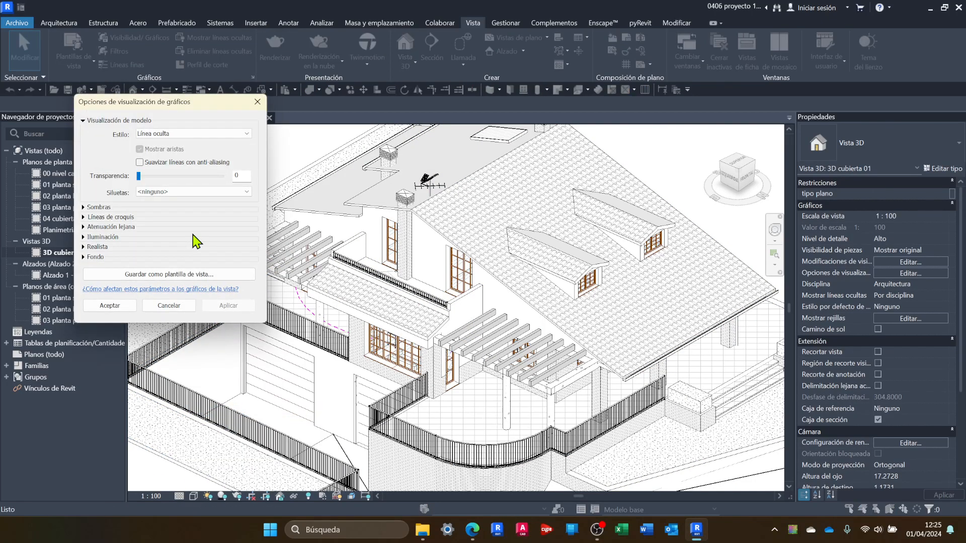
left_click(83, 207)
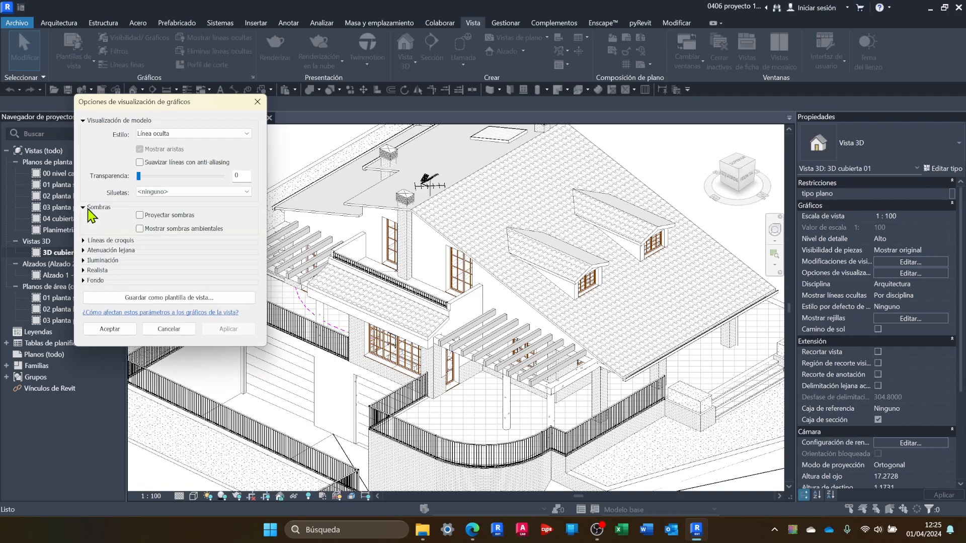
left_click(140, 229)
left_click(237, 331)
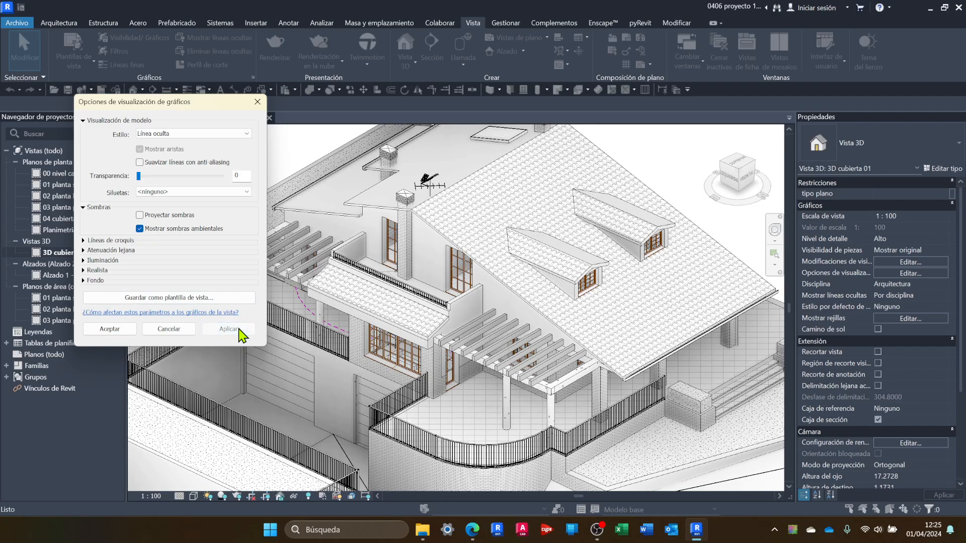
left_click(110, 329)
Step: Examine the ambient shading on the house's roof, pergola and terrace, and close the 3D cubierta 01 view
scroll(428, 302, "down", 3)
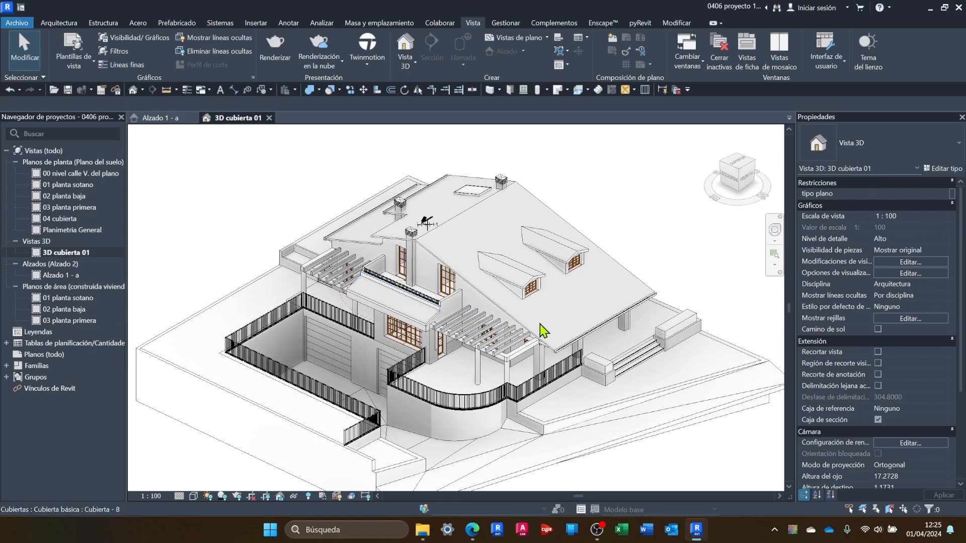
scroll(523, 329, "up", 5)
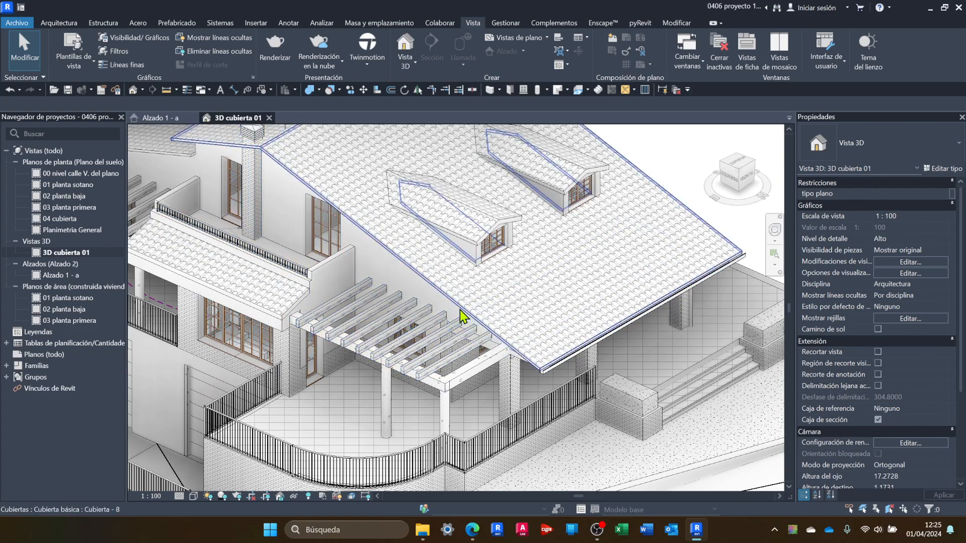
scroll(460, 312, "down", 2)
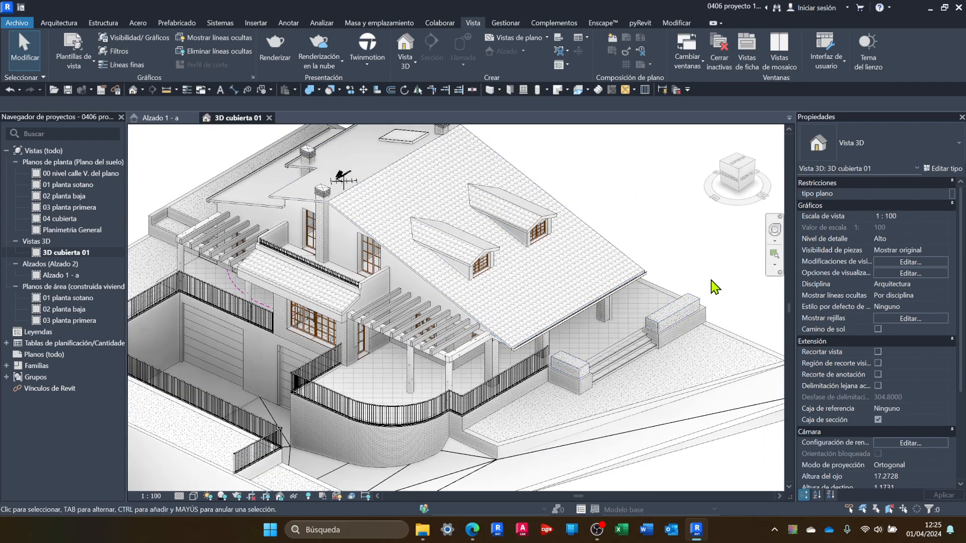
scroll(518, 343, "down", 1)
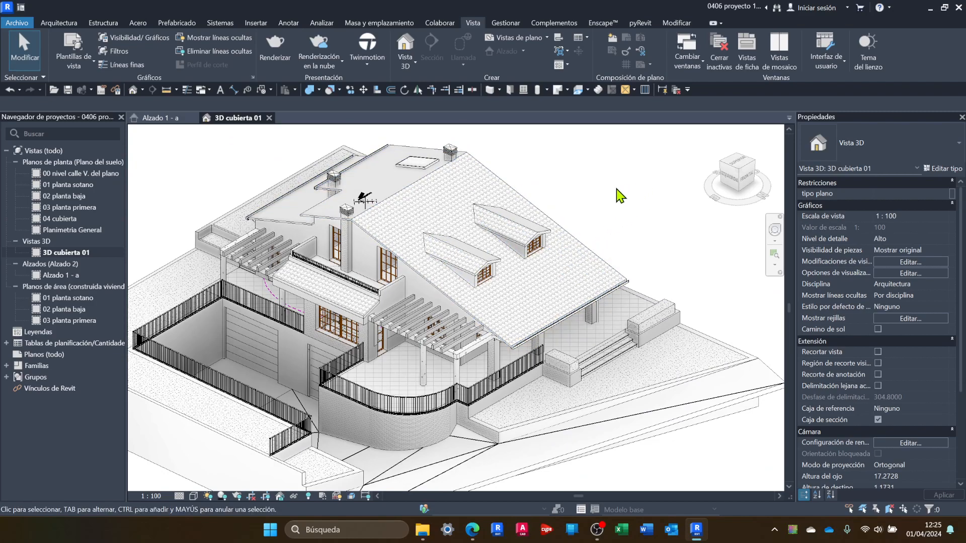
left_click(269, 118)
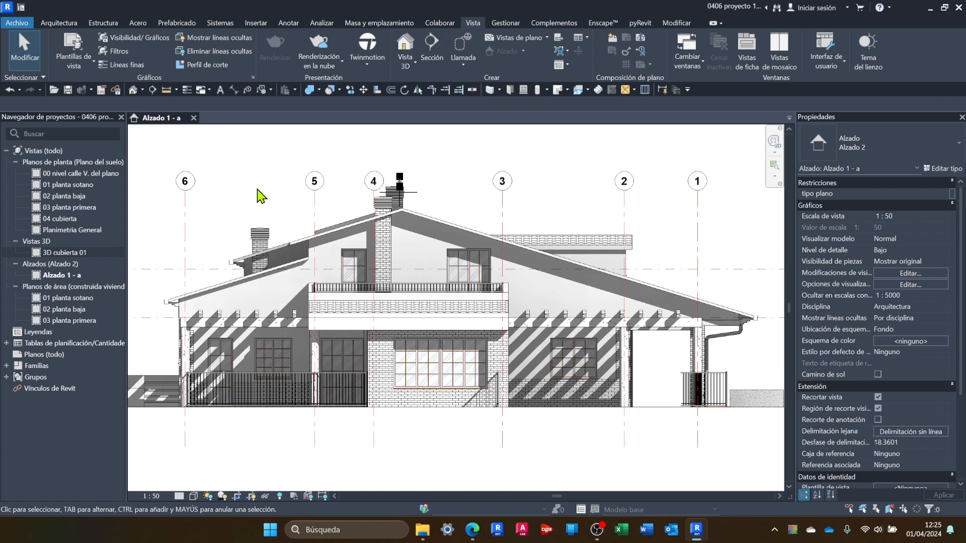
Step: Activate sketch lines (Activar líneas de croquis) in the elevation's graphic display options with Fluctuación 5, and accept them
left_click(896, 286)
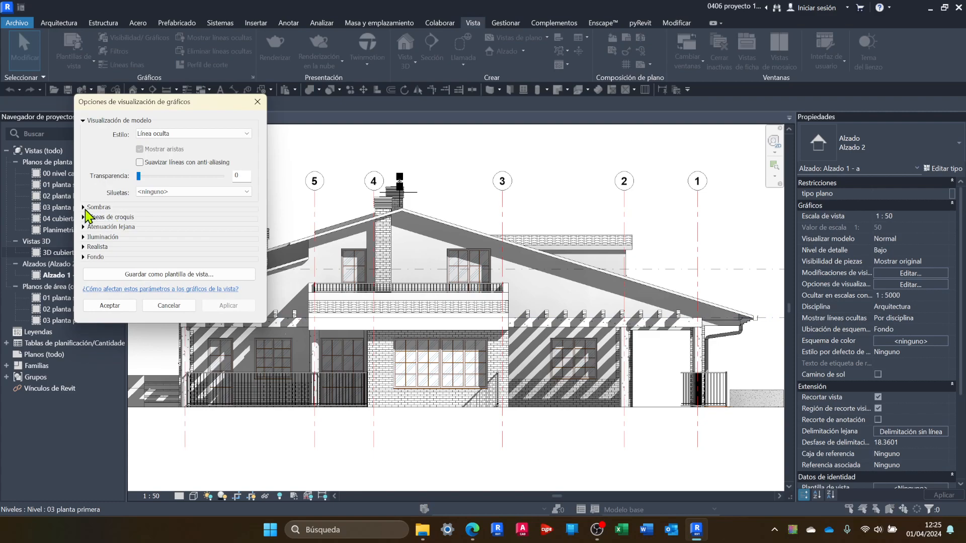
left_click(84, 208)
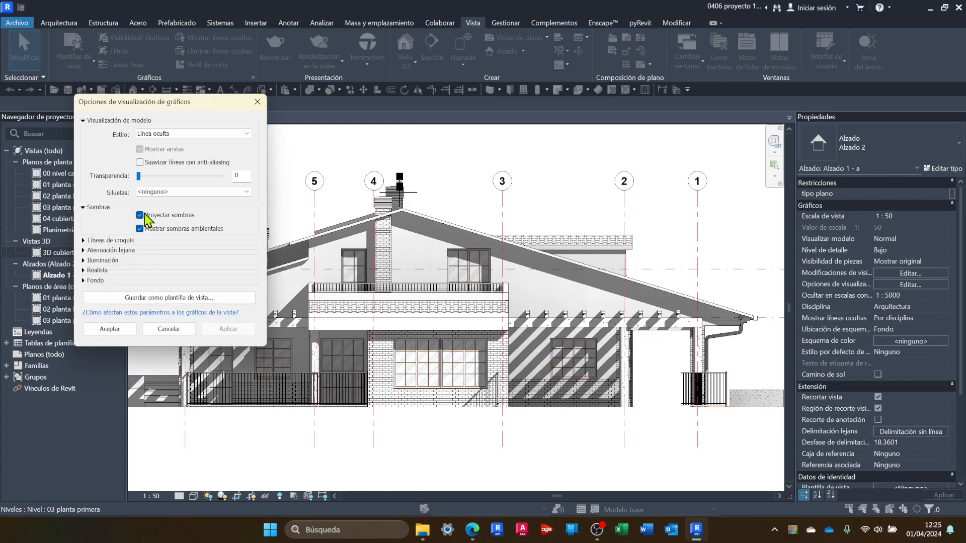
left_click(83, 208)
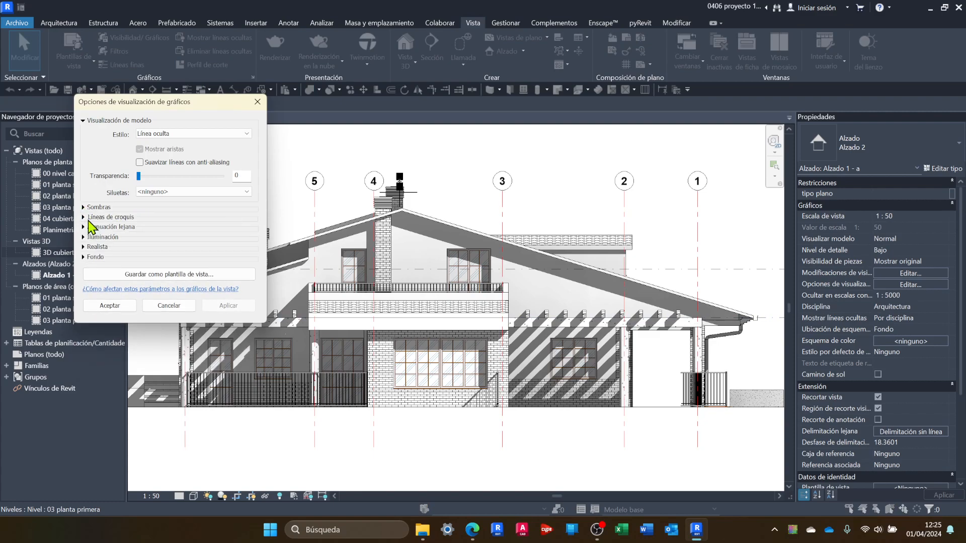
left_click(84, 218)
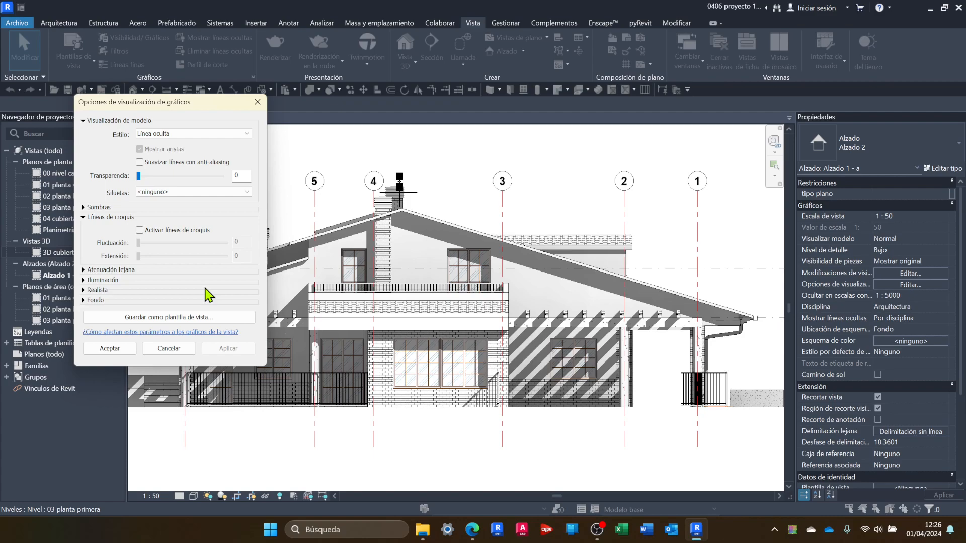
left_click(141, 231)
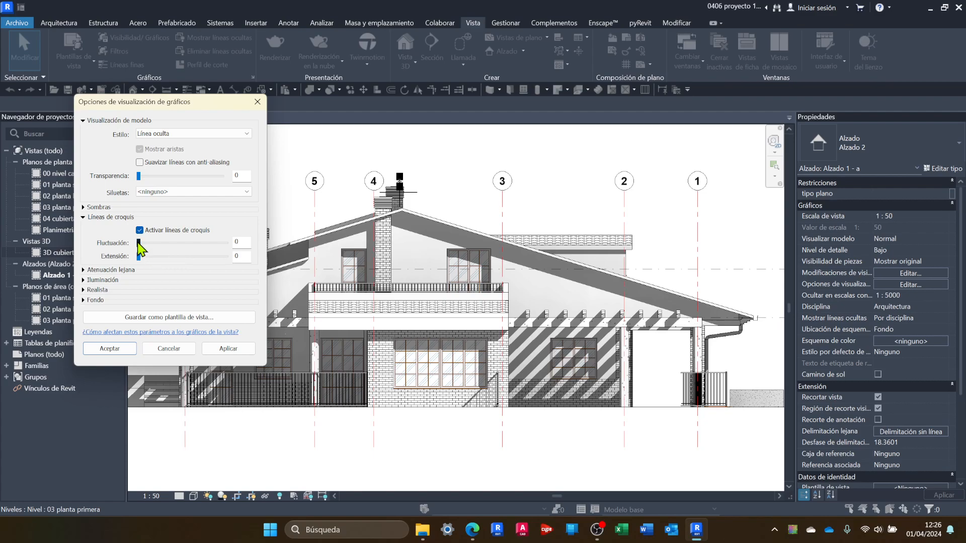
left_click_drag(139, 243, 181, 245)
left_click(229, 349)
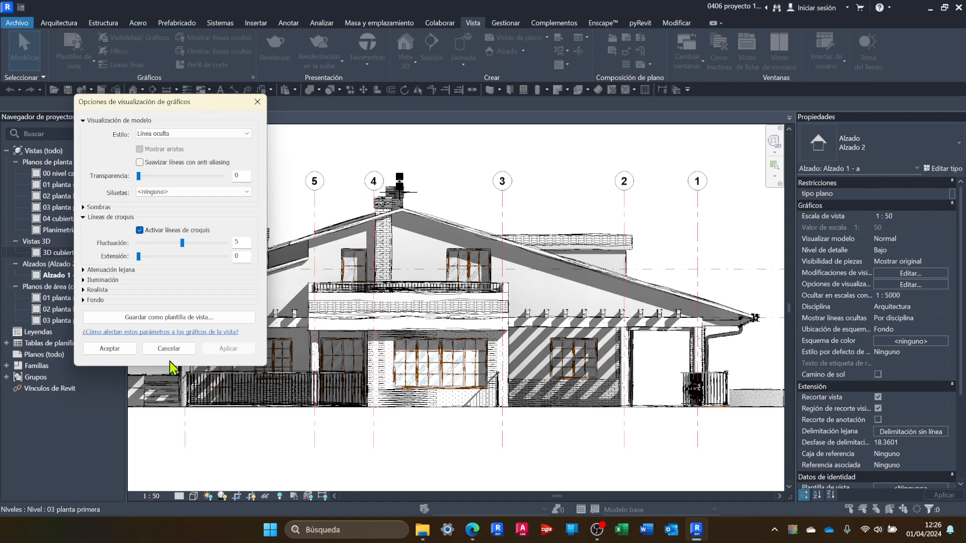
left_click(115, 348)
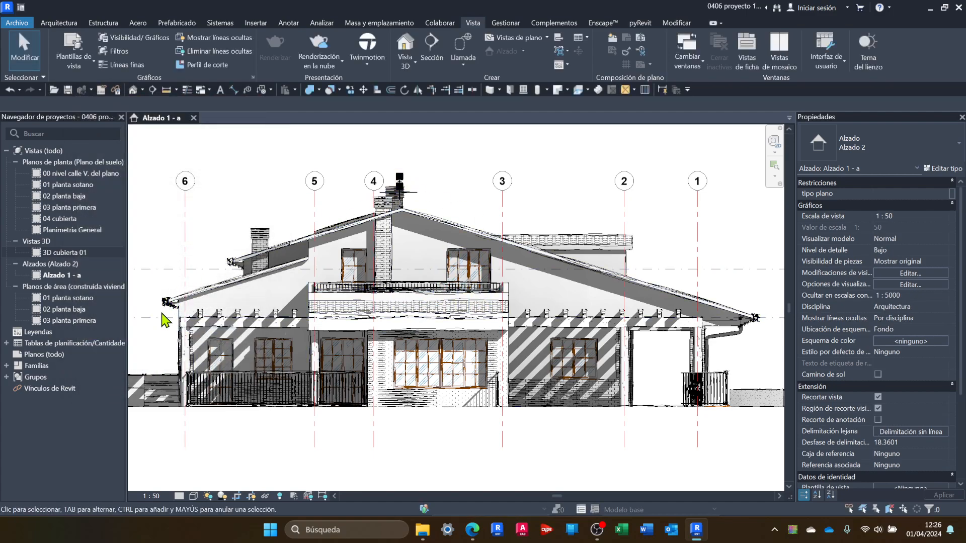
Step: Examine the sketch-line effect on the elevation's eaves, gutters, pergola beams and chimney
scroll(165, 319, "up", 5)
scroll(162, 312, "up", 1)
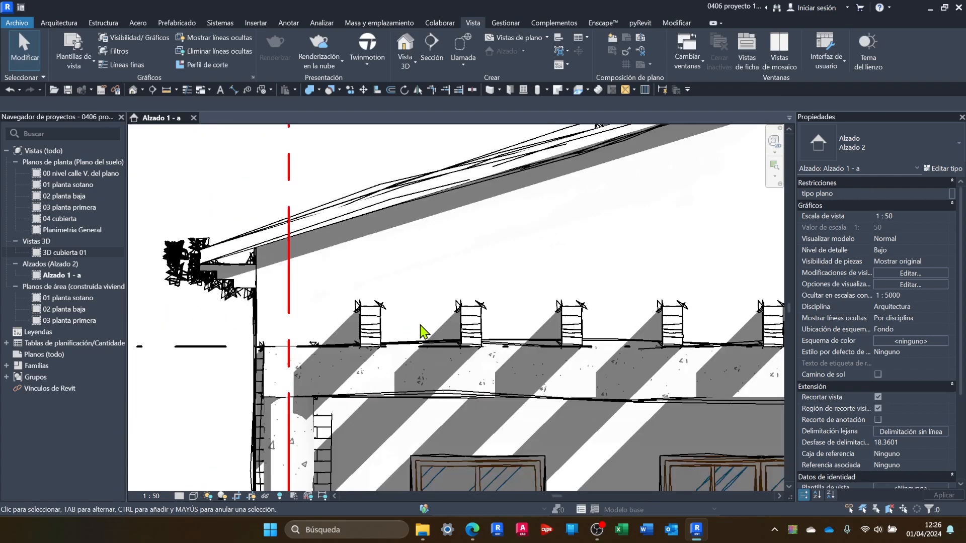
scroll(421, 325, "up", 1)
middle_click(509, 246)
scroll(512, 247, "down", 3)
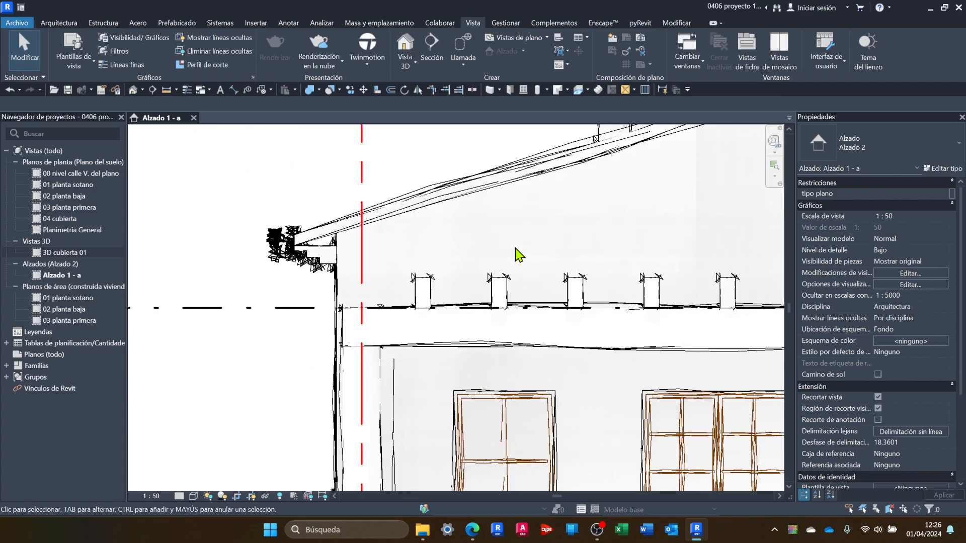
middle_click_drag(583, 237, 437, 321)
scroll(430, 302, "up", 2)
scroll(334, 254, "up", 2)
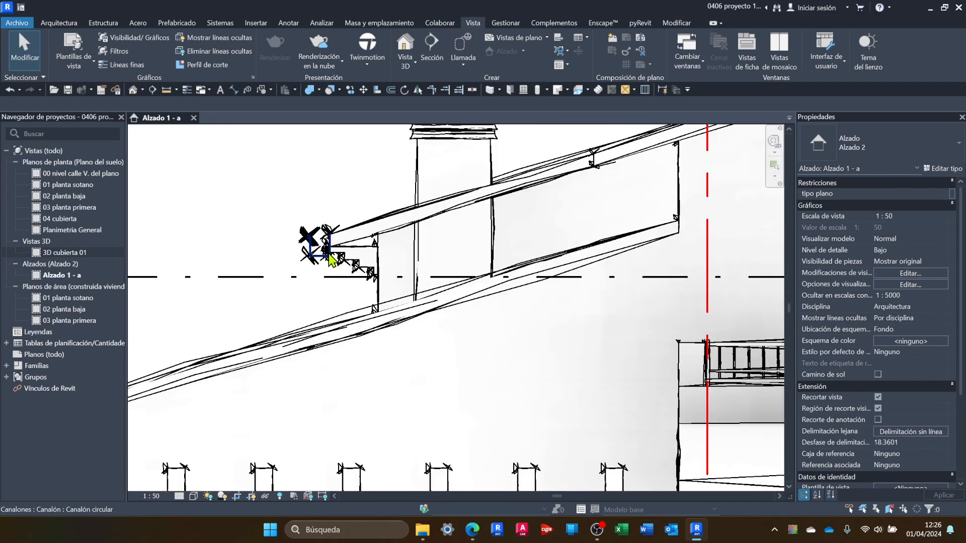
scroll(362, 201, "up", 2)
scroll(362, 274, "down", 4)
middle_click_drag(509, 213, 411, 324)
scroll(385, 282, "up", 3)
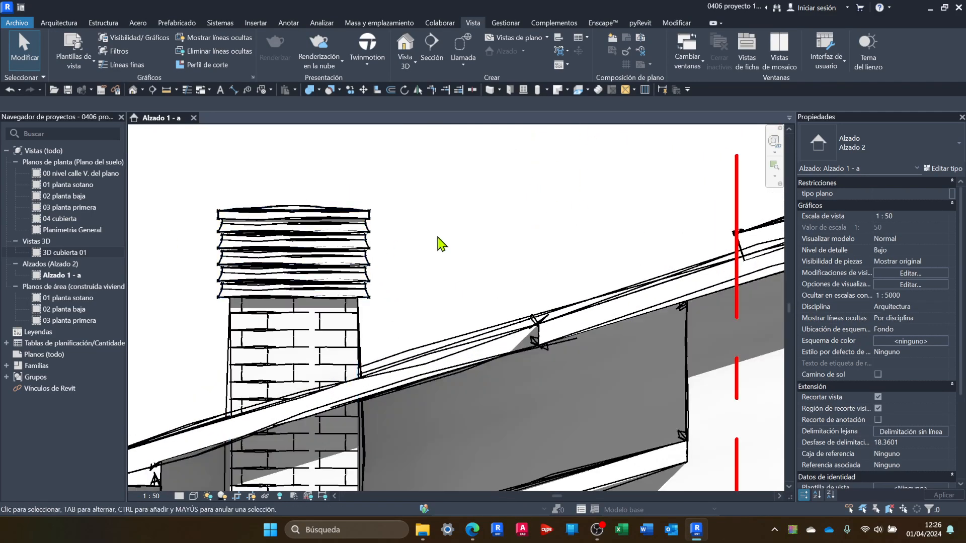
middle_click_drag(446, 242, 681, 243)
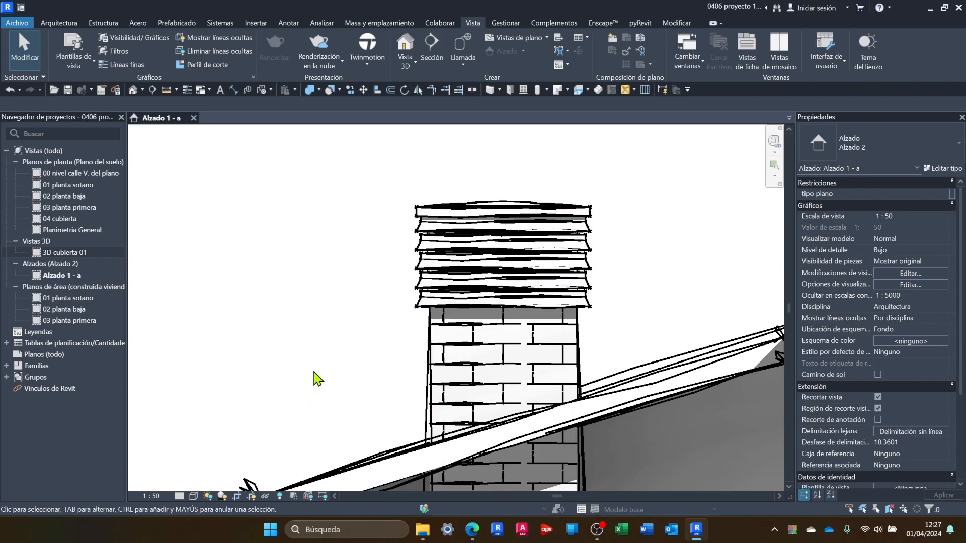
Step: Reopen the elevation's graphic display options and apply a sketch-line Fluctuación of 10
left_click(193, 496)
left_click(233, 411)
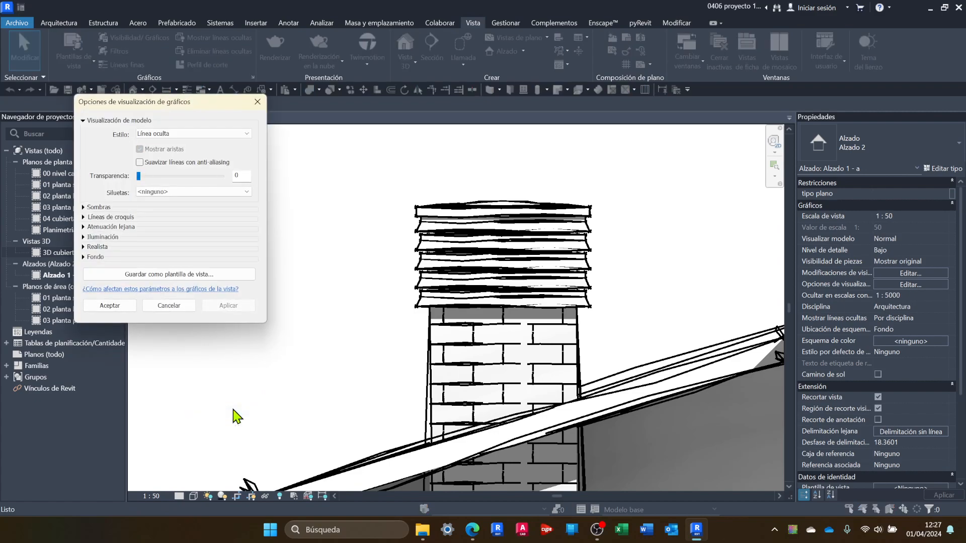
left_click(83, 218)
left_click_drag(182, 243, 226, 242)
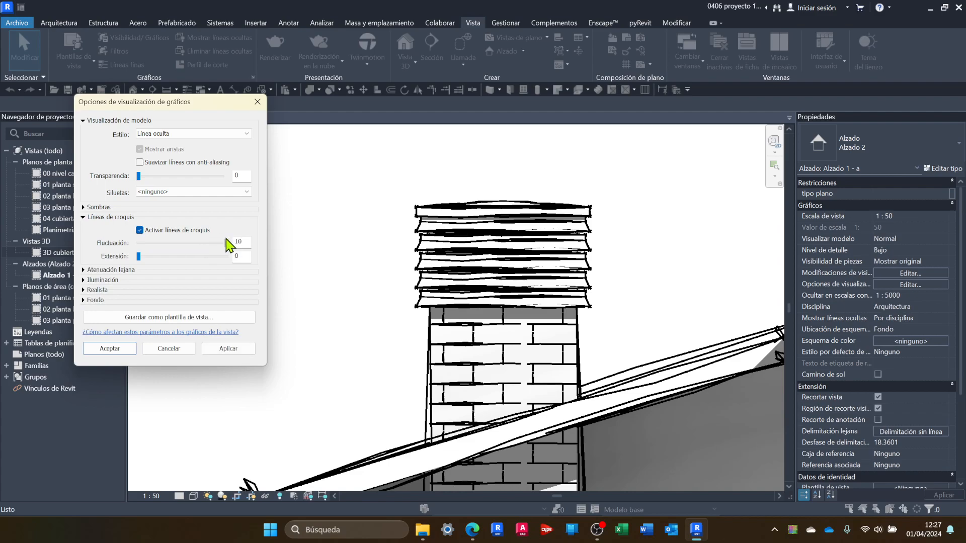
left_click(237, 350)
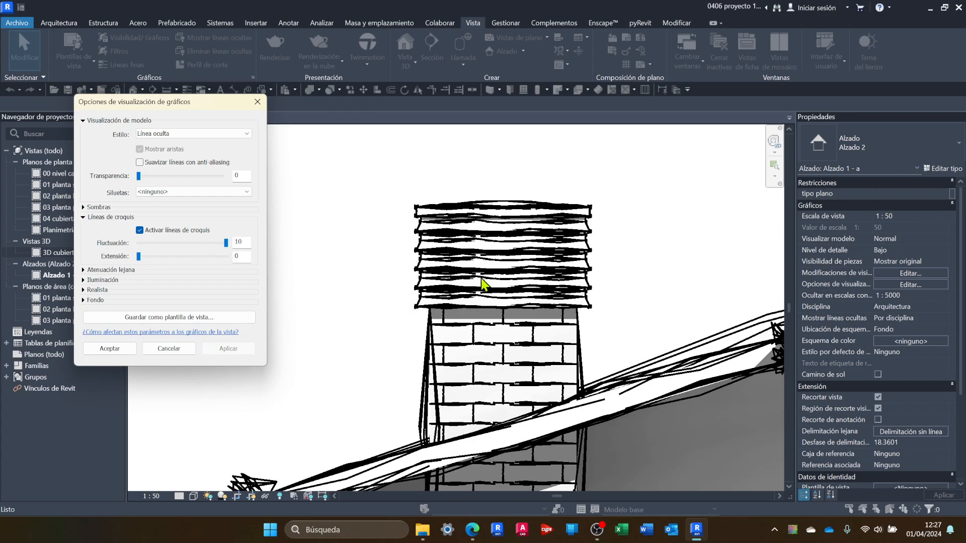
Step: Apply a sketch-line Fluctuación of 2 and then 4 to compare the effect on the chimney
left_click_drag(225, 246, 154, 248)
left_click(229, 352)
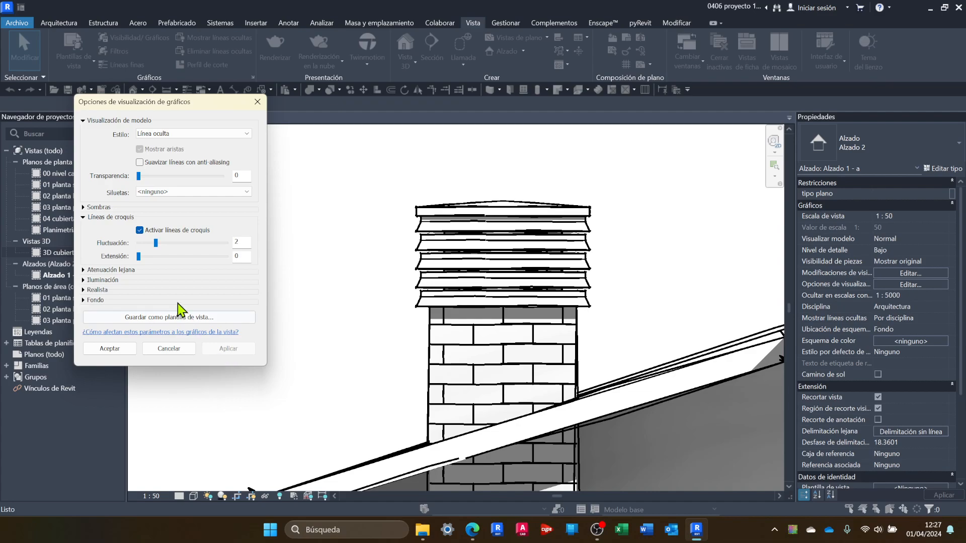
left_click_drag(156, 243, 174, 244)
left_click(233, 354)
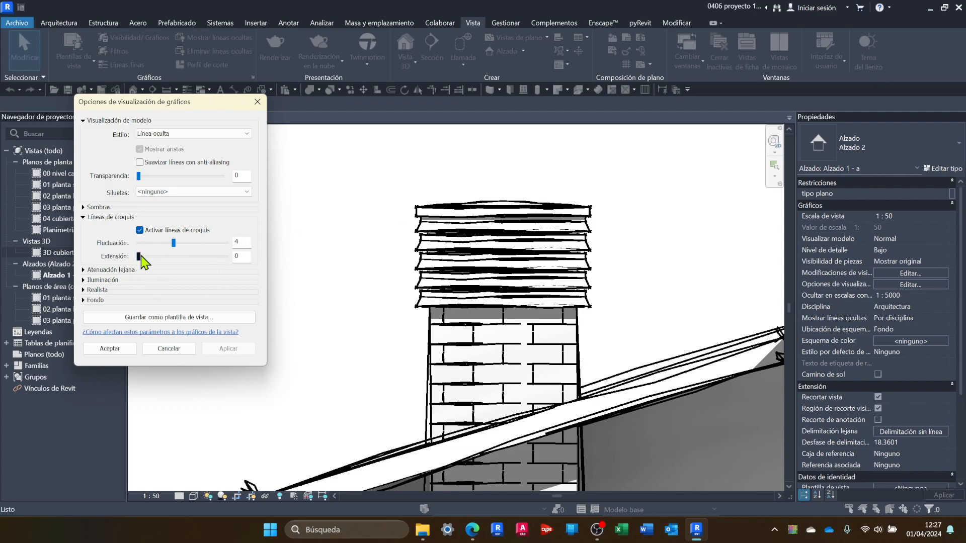
Step: Apply a sketch-line Extensión of 4 and then 8 to the elevation
left_click_drag(141, 255, 179, 260)
left_click(234, 353)
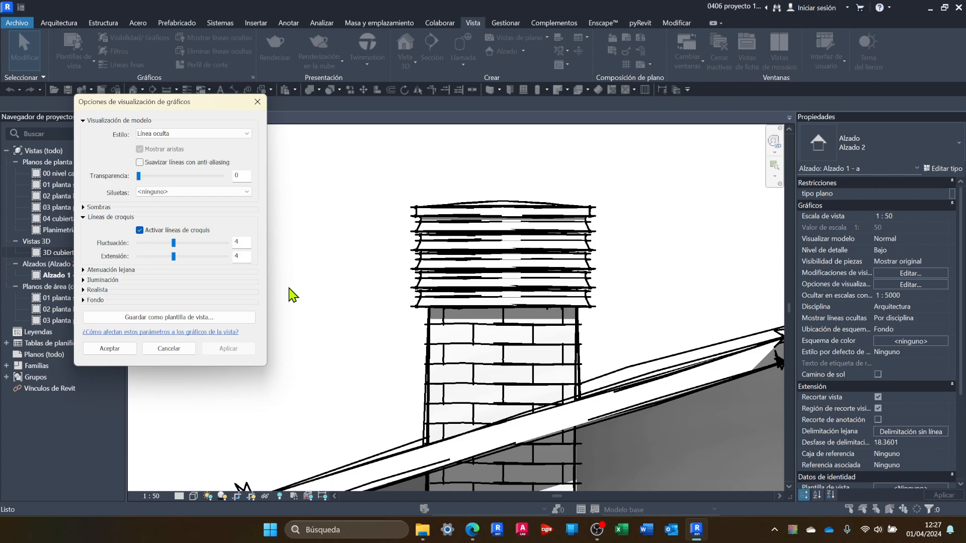
left_click(198, 259)
left_click(227, 349)
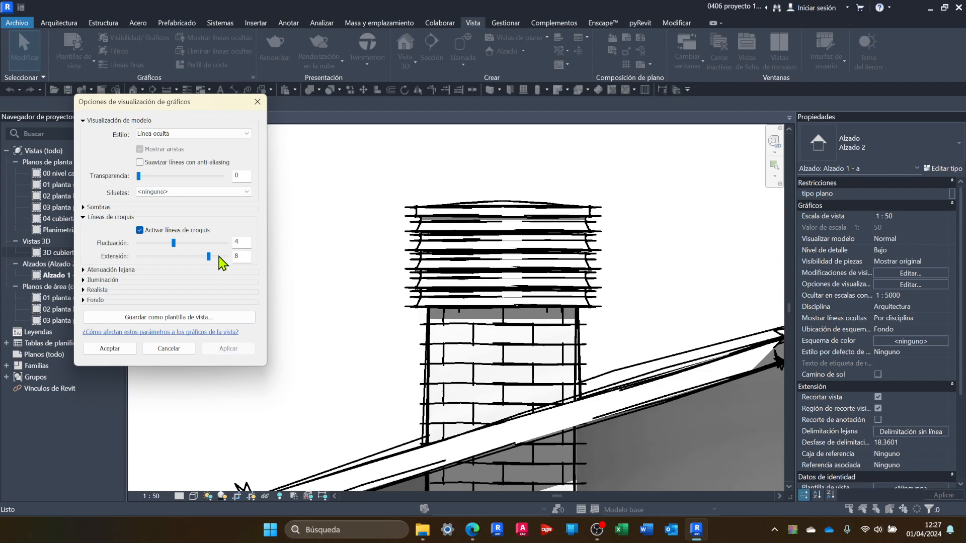
Step: Reset the sketch lines' Extensión and Fluctuación to 0 and apply the change
left_click_drag(208, 256, 142, 265)
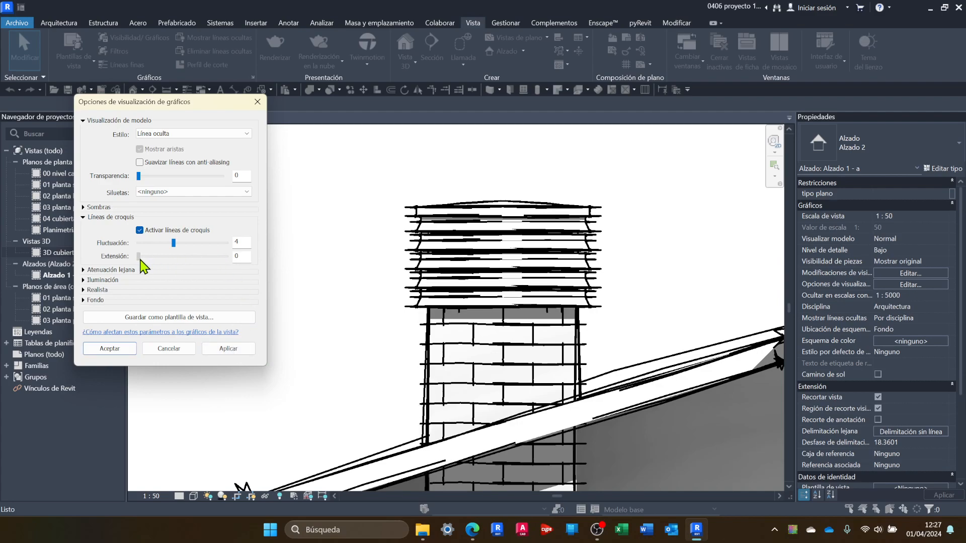
left_click_drag(145, 248, 138, 246)
left_click(228, 349)
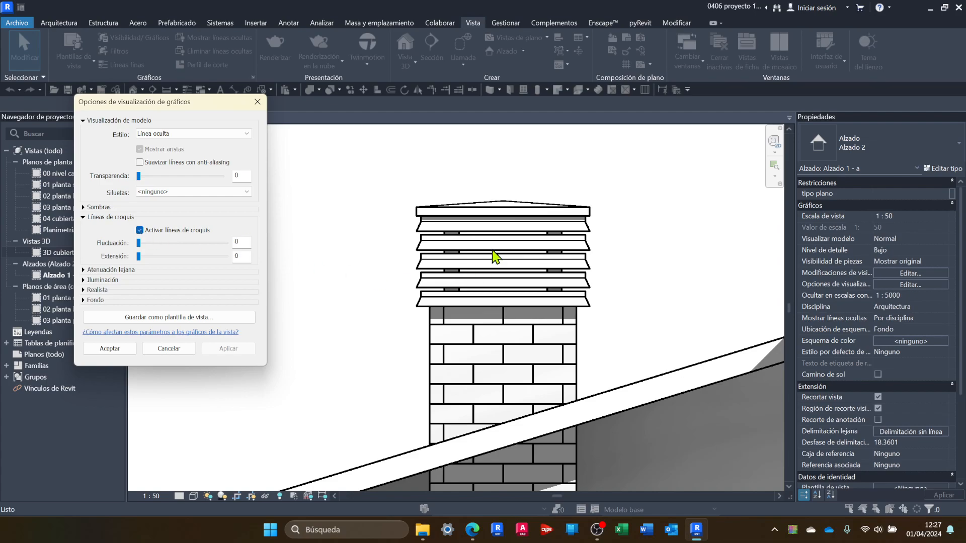
Step: Deactivate the sketch lines (Activar líneas de croquis), expand the Atenuación lejana settings, and accept the display options
left_click(140, 231)
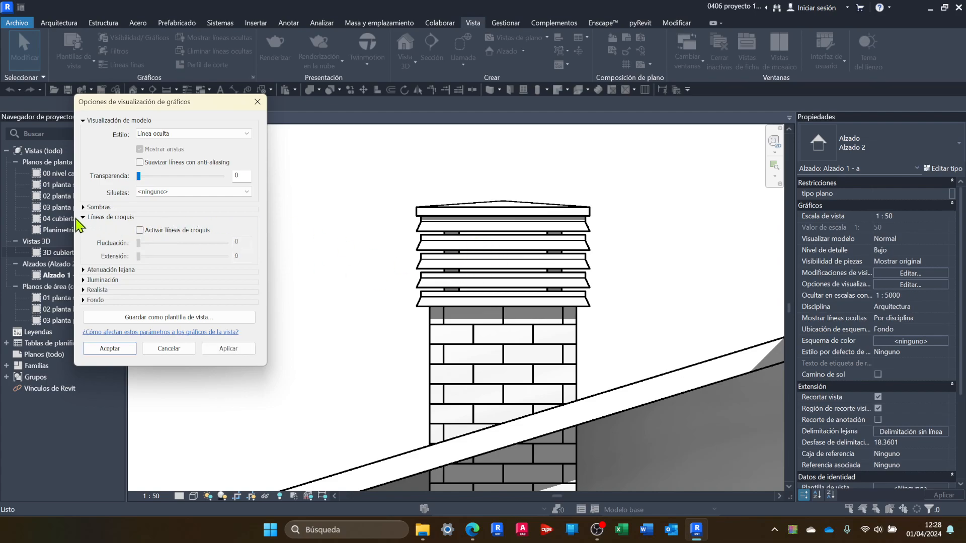
left_click(83, 218)
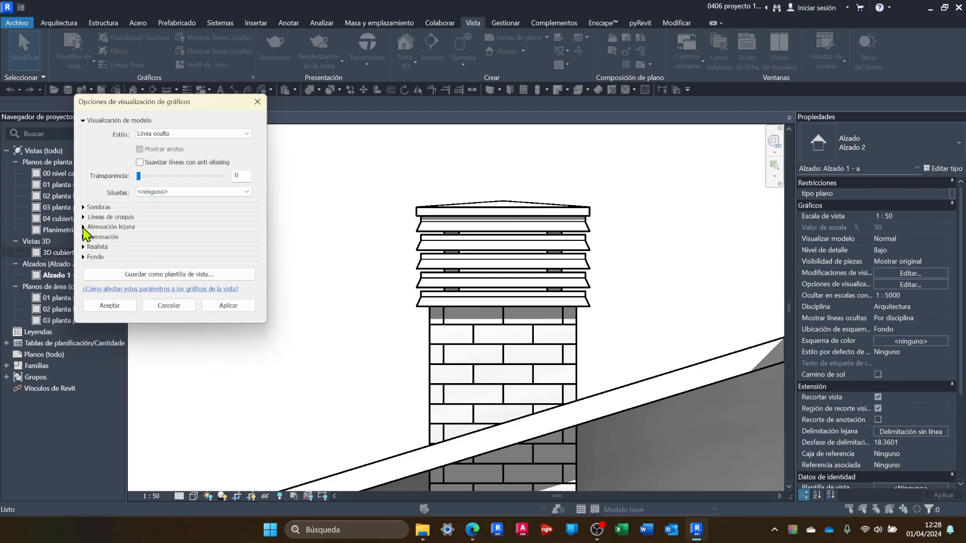
left_click(83, 227)
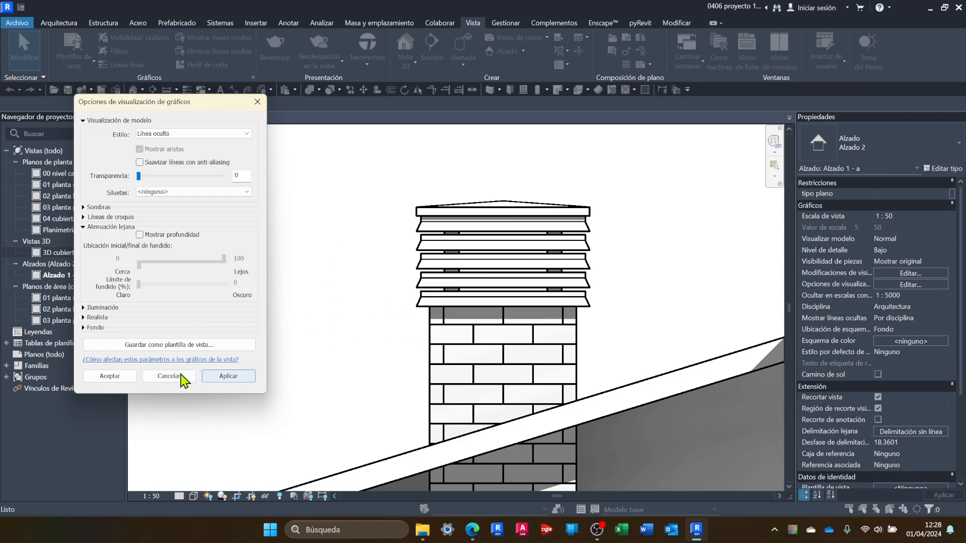
left_click(109, 376)
Step: Enable depth display (Mostrar profundidad) under Atenuación lejana in the elevation's graphic display options
scroll(328, 371, "down", 5)
scroll(513, 383, "up", 2)
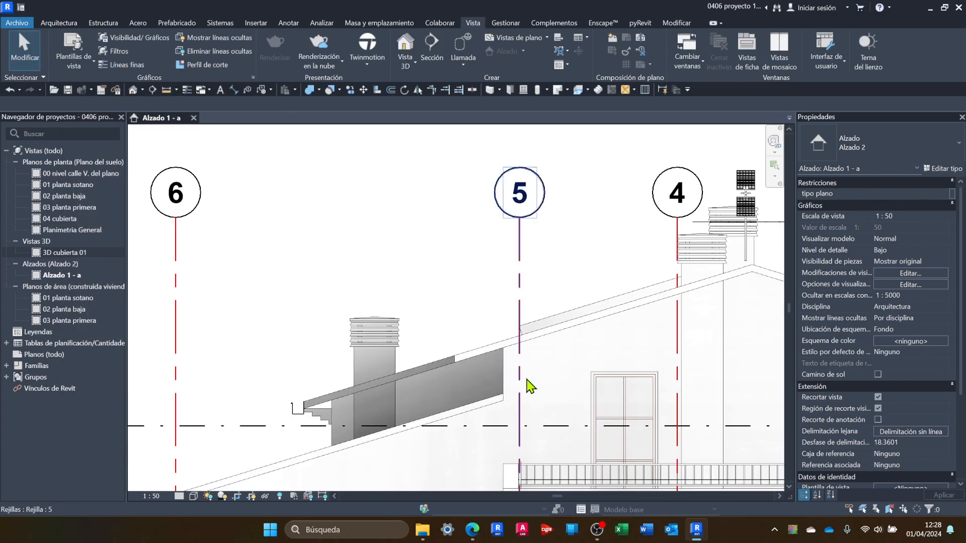
scroll(551, 386, "down", 3)
middle_click_drag(670, 426, 554, 308)
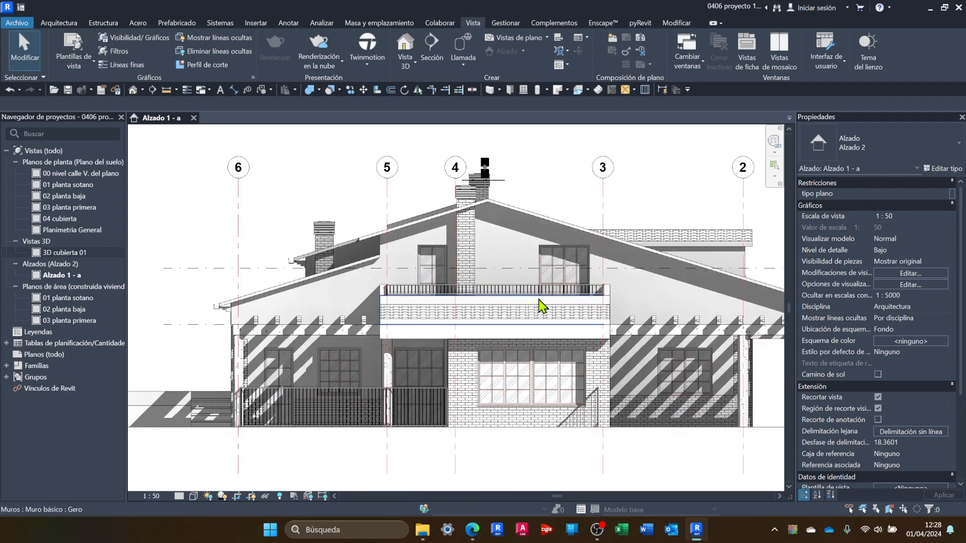
left_click(194, 496)
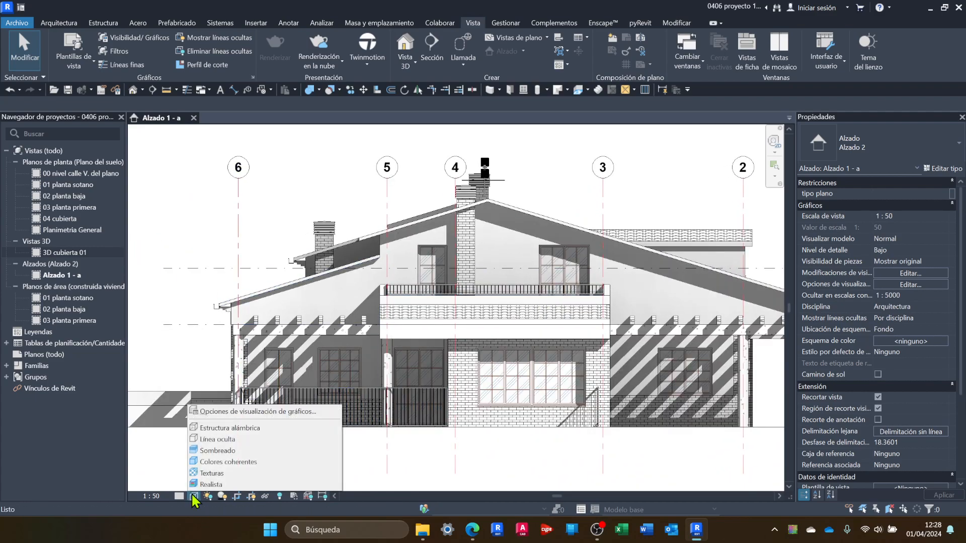
left_click(221, 412)
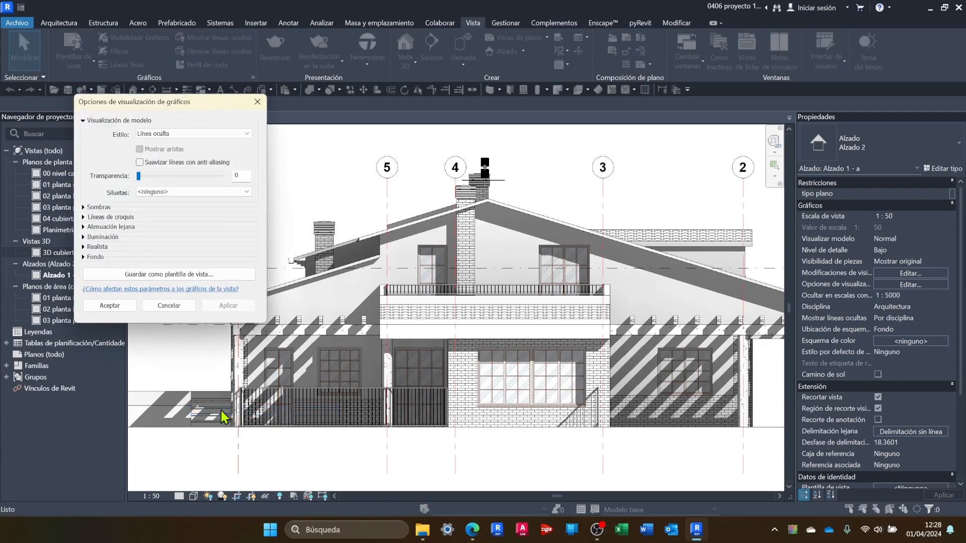
left_click(83, 227)
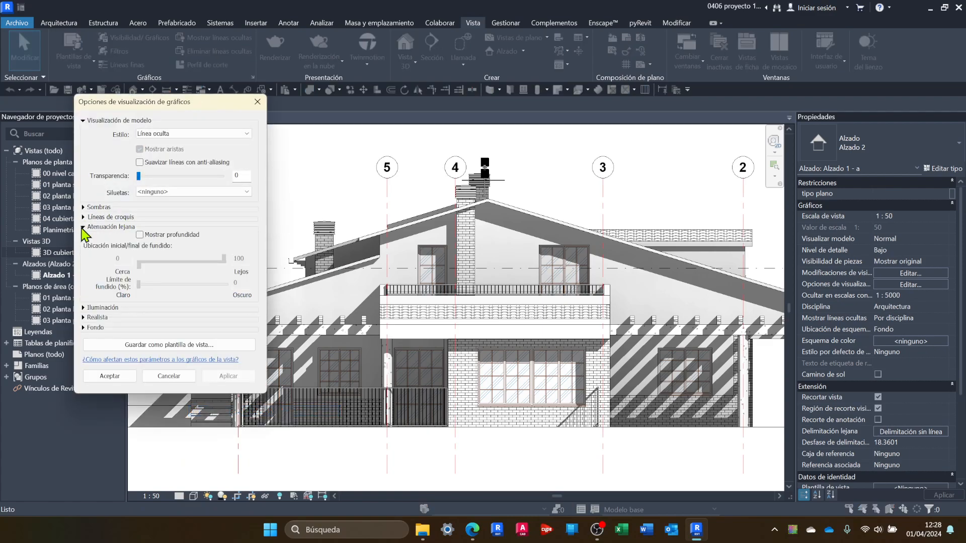
left_click(140, 235)
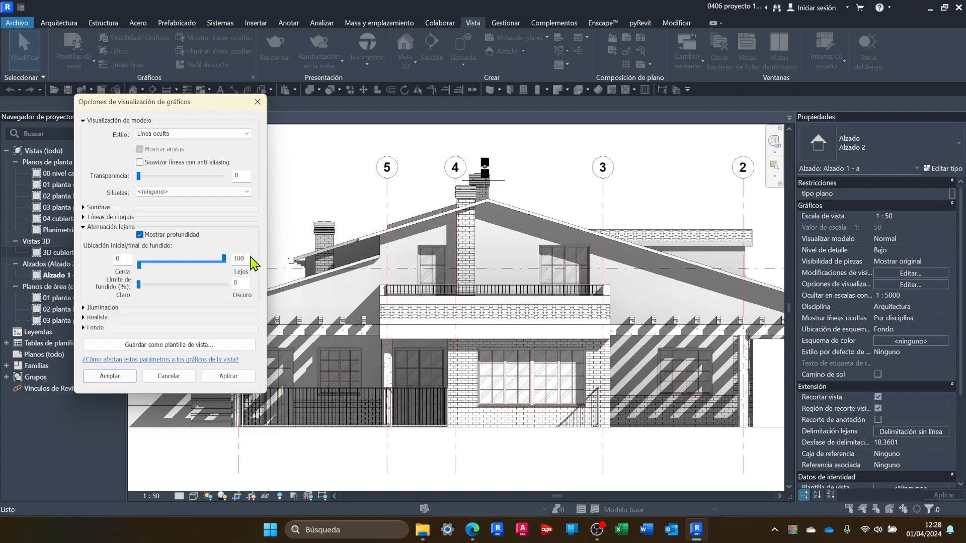
Step: Try different far fade locations (Lejos) for the depth attenuation, applying 41 and then 65
left_click_drag(224, 262, 162, 264)
left_click(233, 380)
left_click_drag(159, 259, 178, 266)
left_click(236, 379)
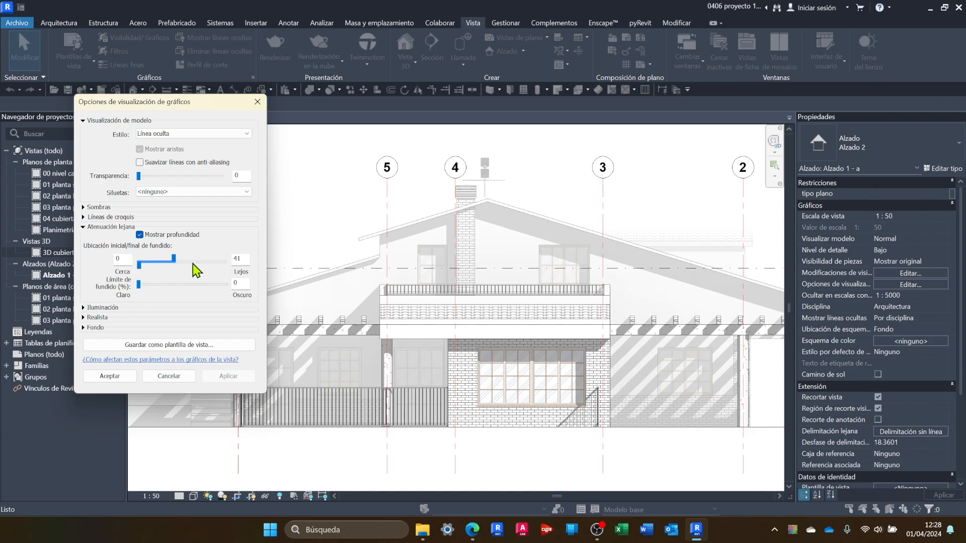
left_click_drag(175, 259, 194, 262)
left_click(232, 380)
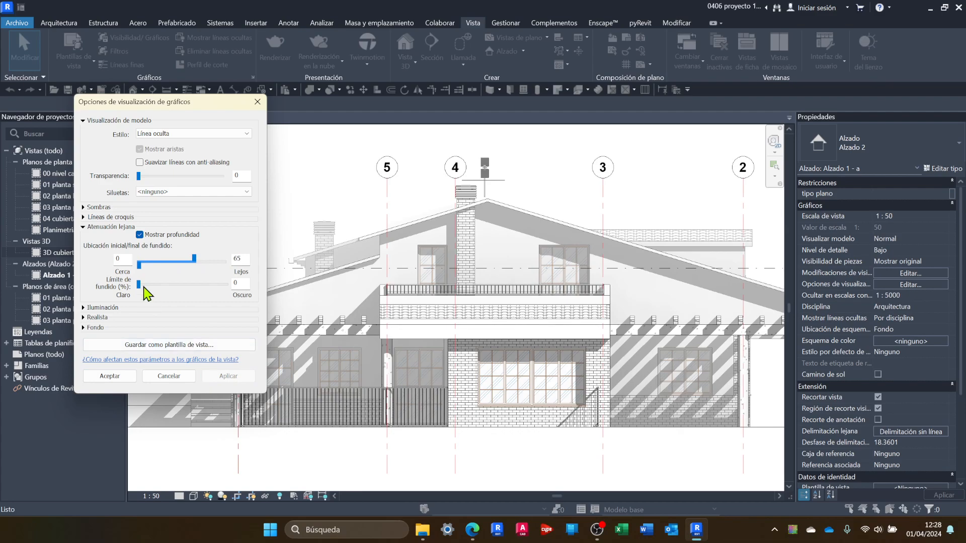
Step: Set the fade limit (Límite de fundido) to 89% and the far fade location (Lejos) to 22, and apply them
mouse_move(140, 285)
left_mouse_down()
mouse_move(224, 289)
mouse_move(164, 286)
mouse_move(217, 286)
mouse_move(160, 259)
left_mouse_up()
left_click(233, 379)
left_click(229, 379)
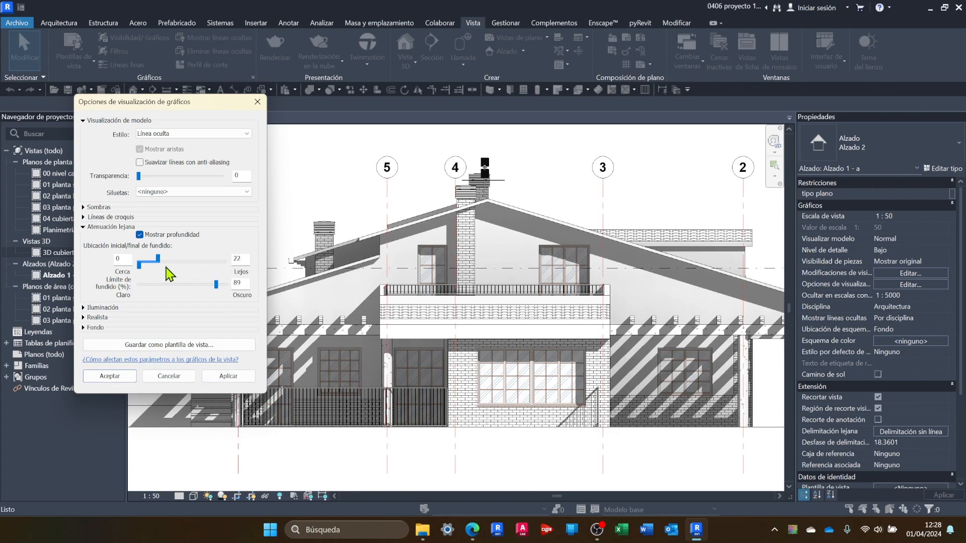
left_click(230, 378)
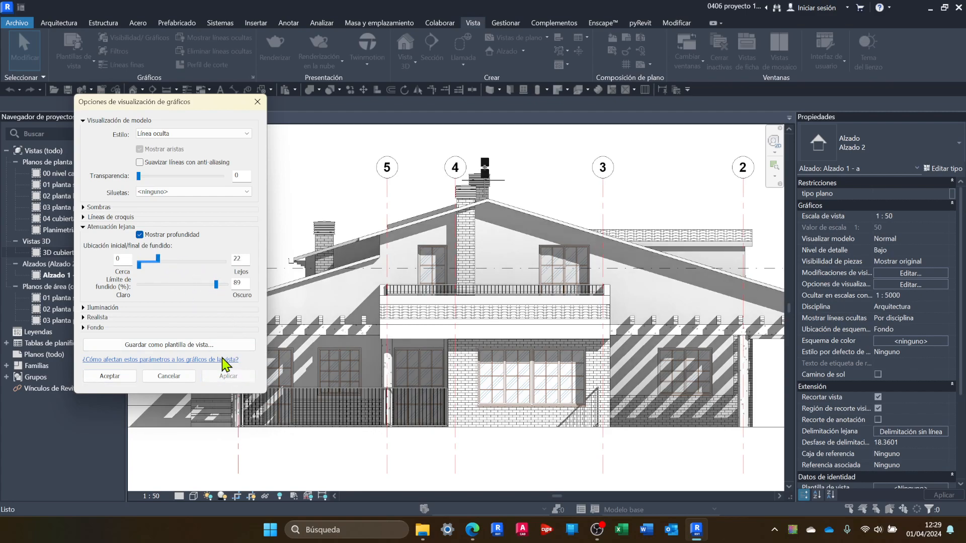
Step: Lower the fade limit (Límite de fundido) to 20% and apply it to the elevation
left_click_drag(216, 285, 139, 284)
left_click_drag(138, 285, 158, 285)
left_click(229, 376)
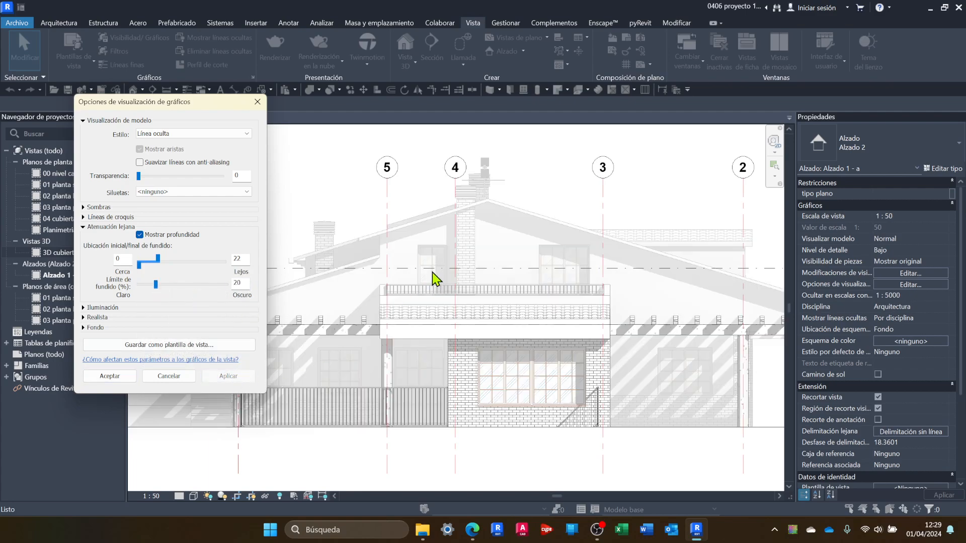
Step: Apply a far fade location (Lejos) of 79, and disable depth display (Mostrar profundidad) for the elevation
left_click_drag(158, 259, 204, 260)
left_click(235, 378)
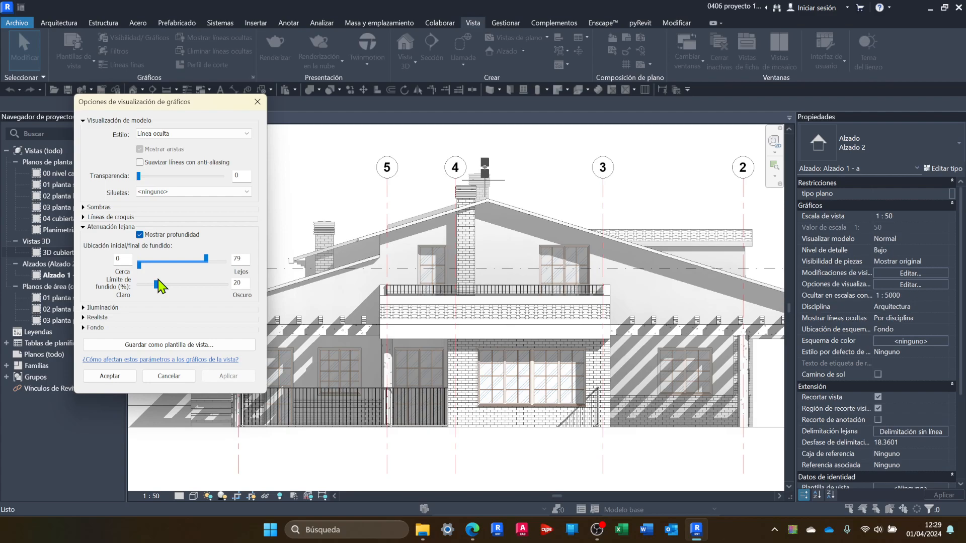
left_click(140, 235)
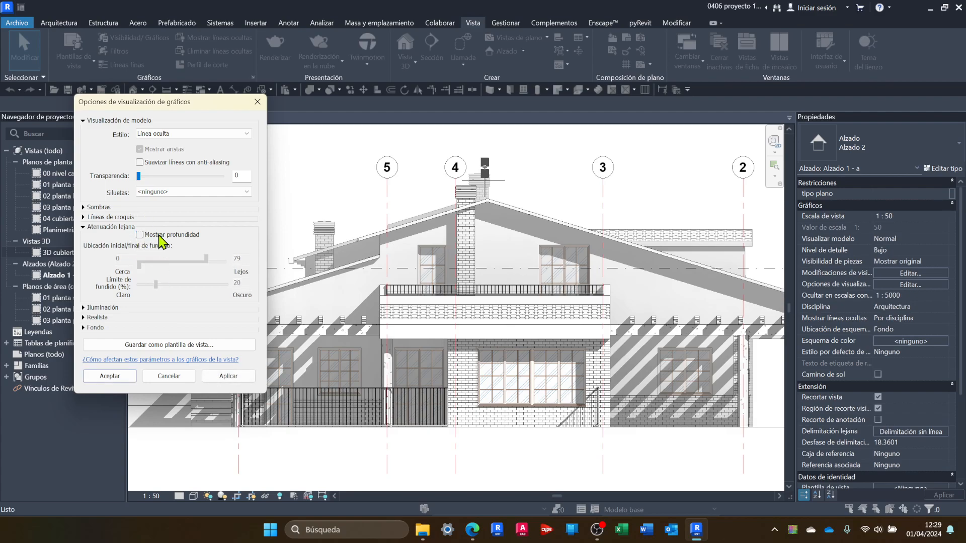
left_click(233, 384)
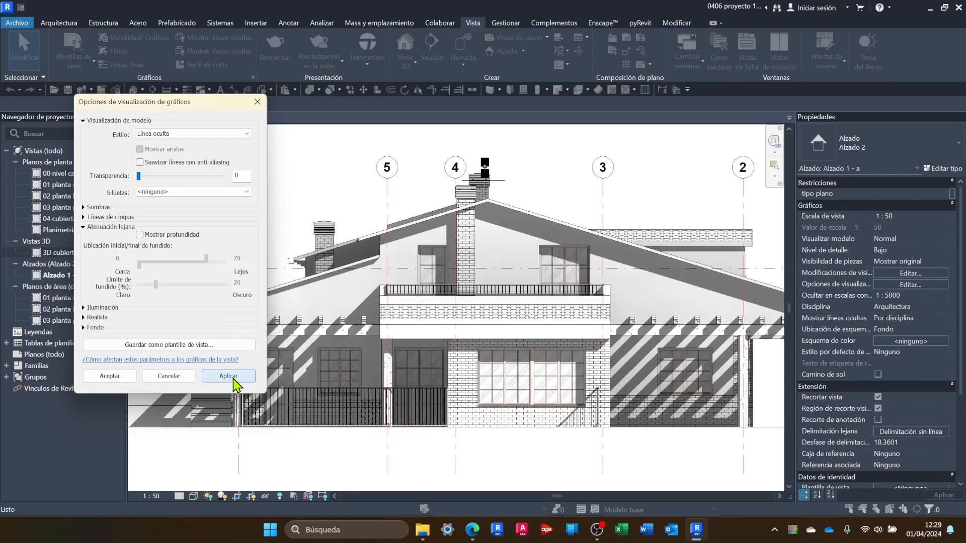
left_click(83, 227)
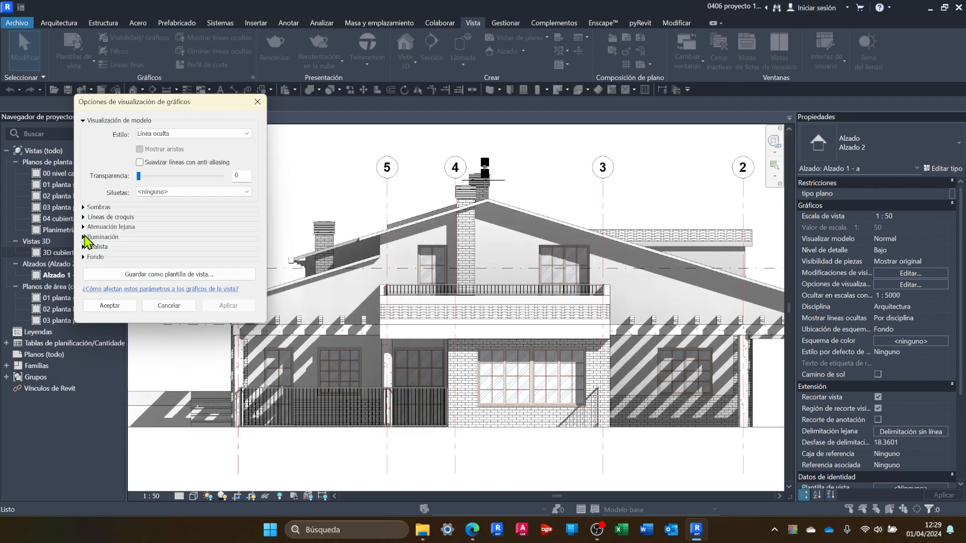
Step: Try the elevation's lighting (Iluminación) with Sol, Luz ambiental and Sombras all at 100, applying the changes
left_click(84, 238)
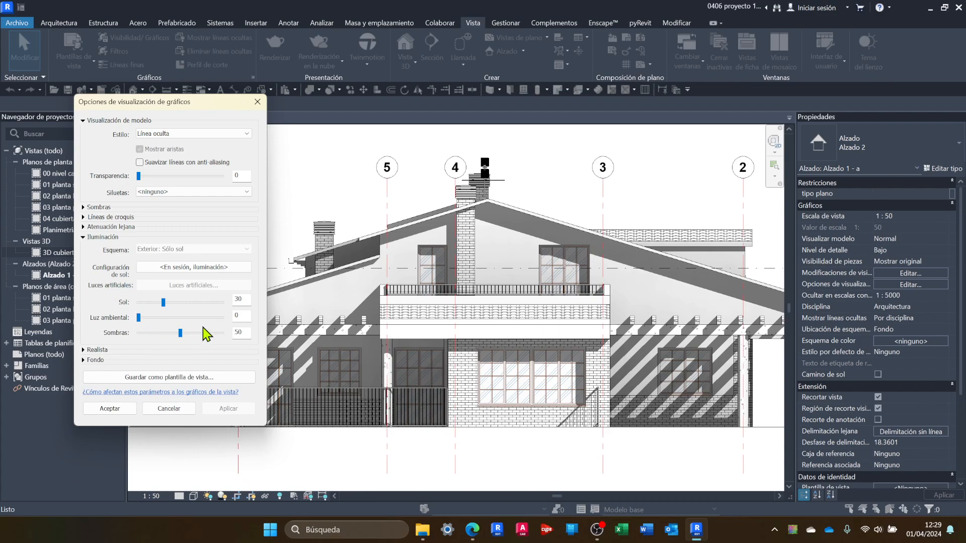
left_click_drag(166, 306, 227, 313)
left_click(229, 408)
left_click_drag(139, 318, 222, 320)
left_click(230, 410)
left_click_drag(181, 337, 224, 336)
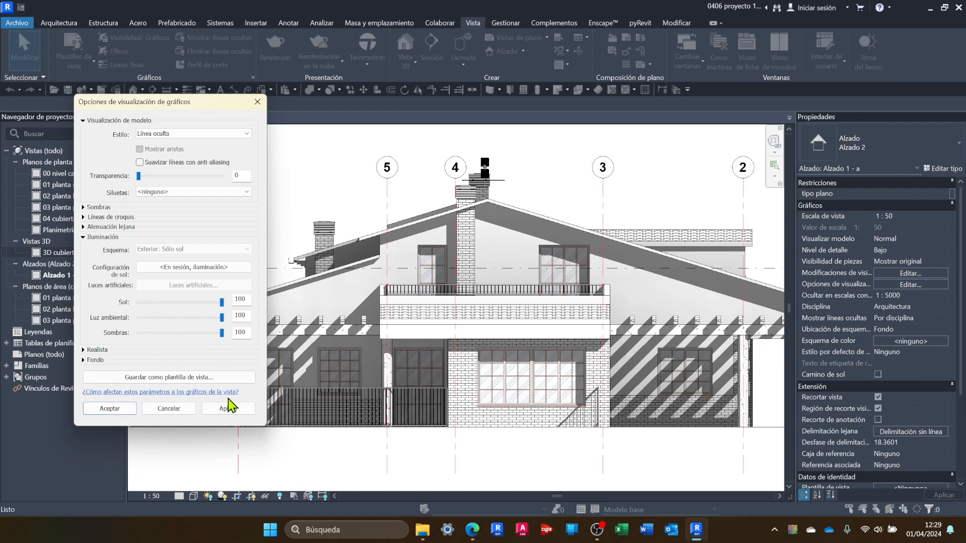
left_click(230, 409)
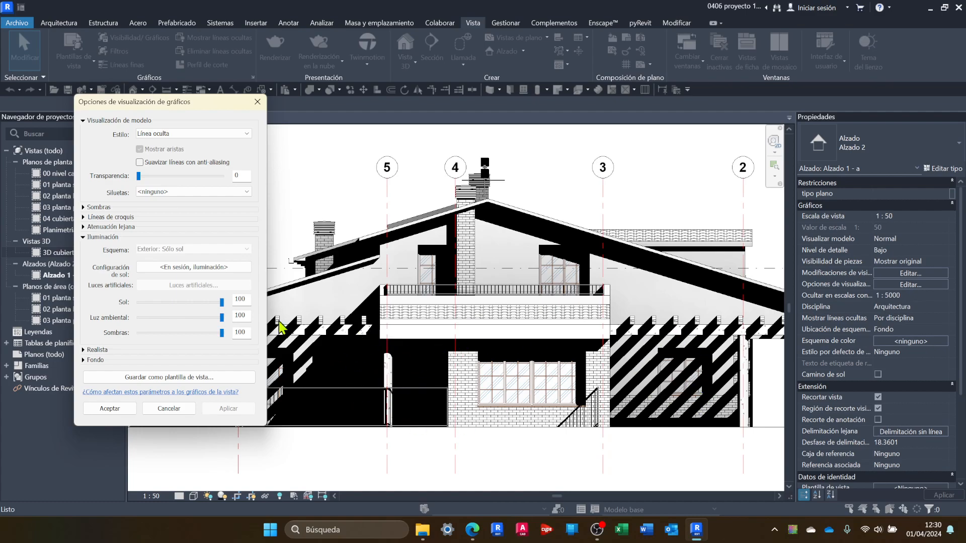
Step: Try a shadow intensity (Sombras) of 15, and set it to 36 and apply it to the elevation
left_click_drag(221, 335, 151, 334)
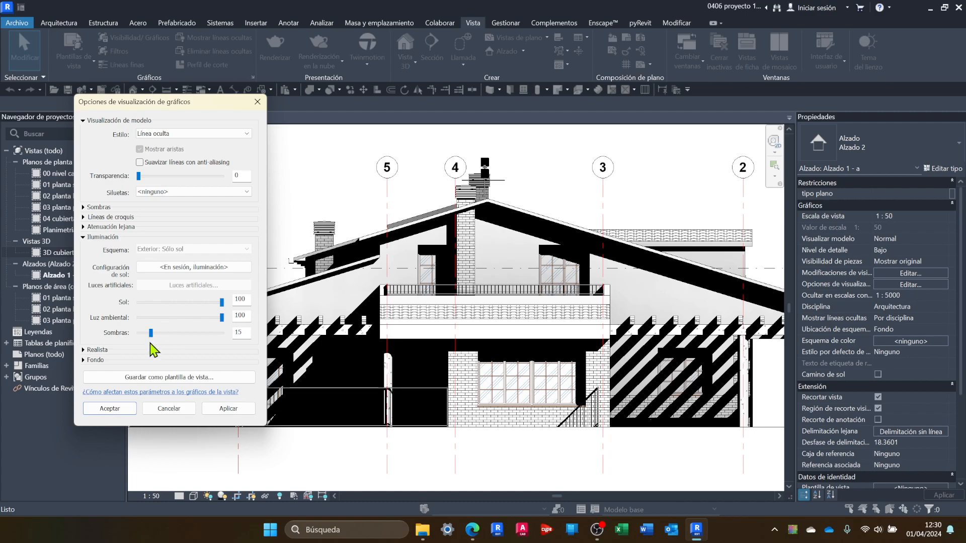
left_click(218, 409)
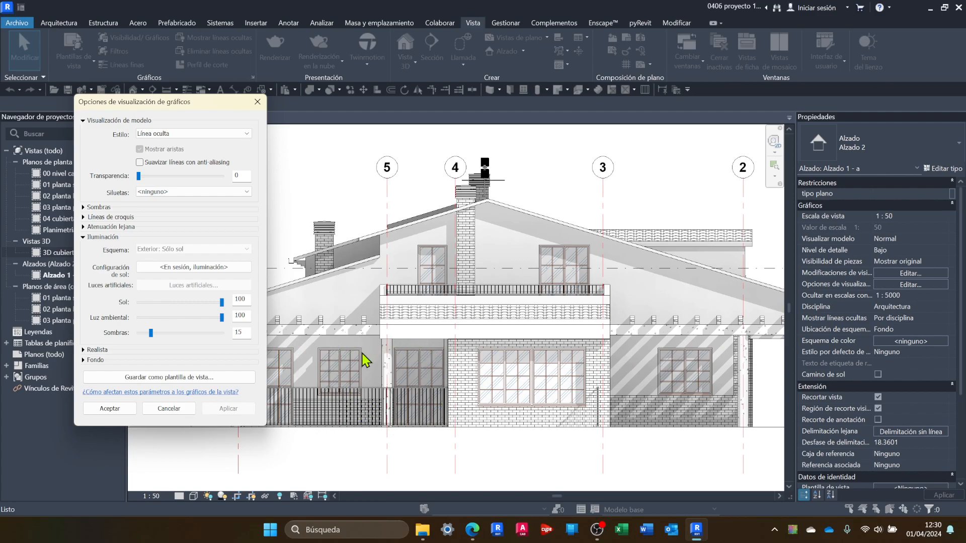
left_click_drag(151, 333, 168, 333)
left_click(227, 409)
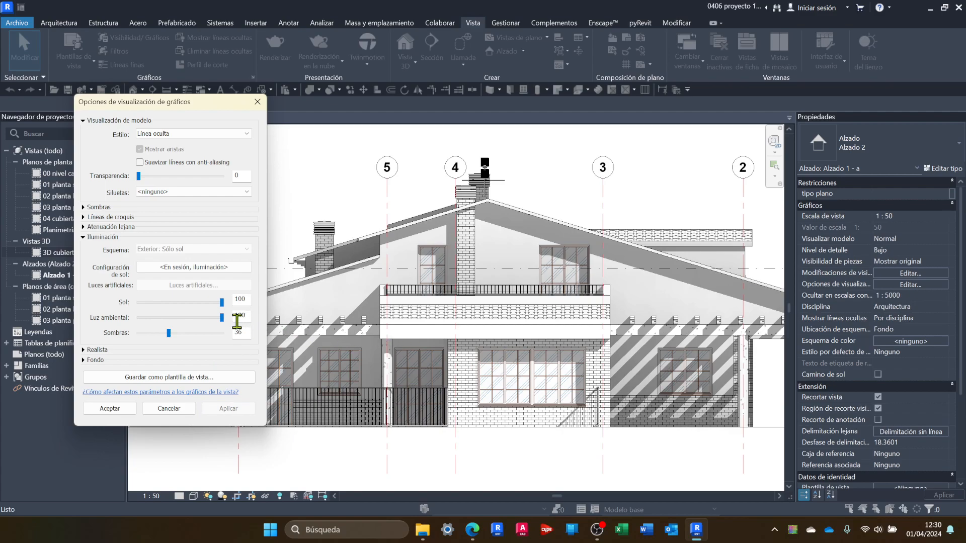
Step: Try lowering both the sun (Sol) and ambient light (Luz ambiental) intensities to 0, and apply them
left_click_drag(222, 317, 135, 318)
left_click_drag(221, 301, 139, 303)
left_click(229, 409)
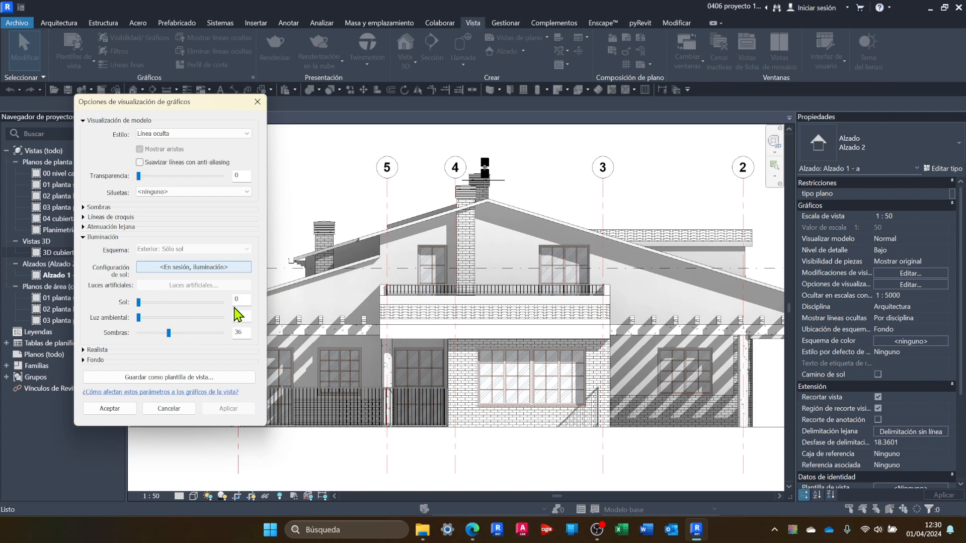
Step: Review the sun settings (Configuración de sol) without changing them, set Sol and Luz ambiental to 60, and accept the graphic display options
left_click(185, 267)
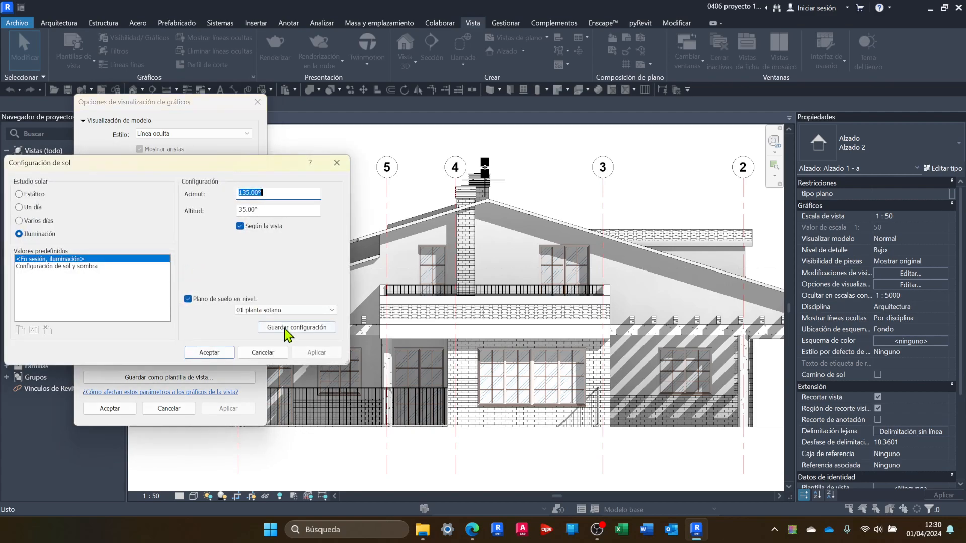
left_click(262, 353)
double_click(176, 303)
left_click(182, 303)
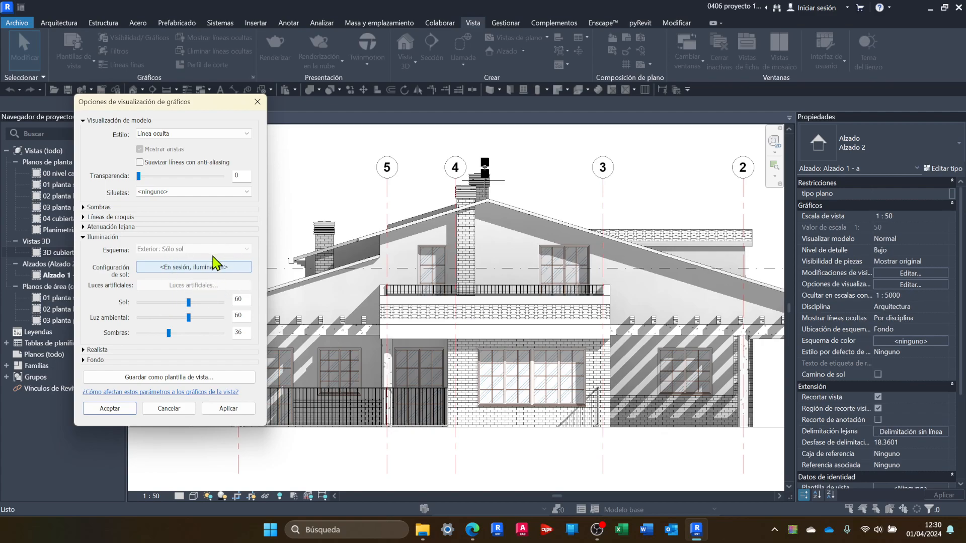
left_click(182, 271)
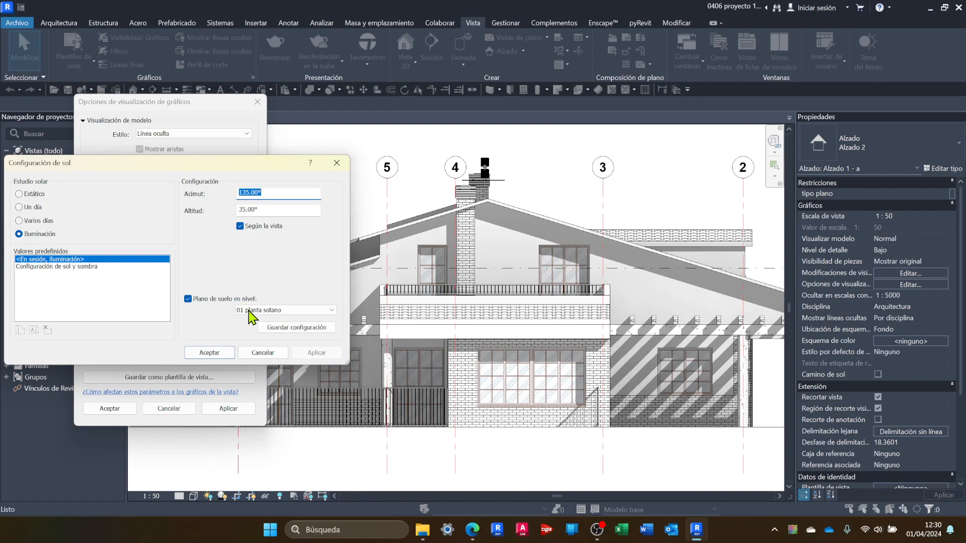
left_click(265, 355)
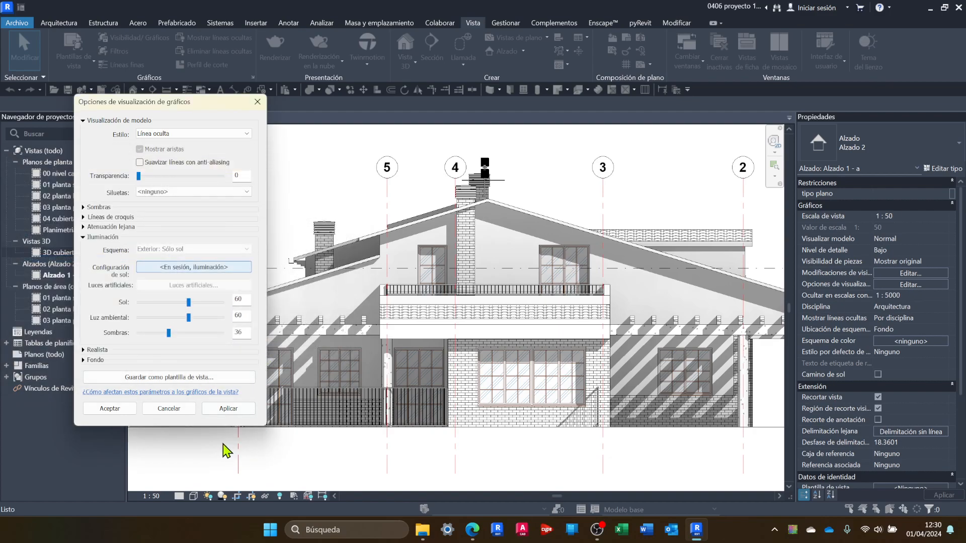
left_click(128, 409)
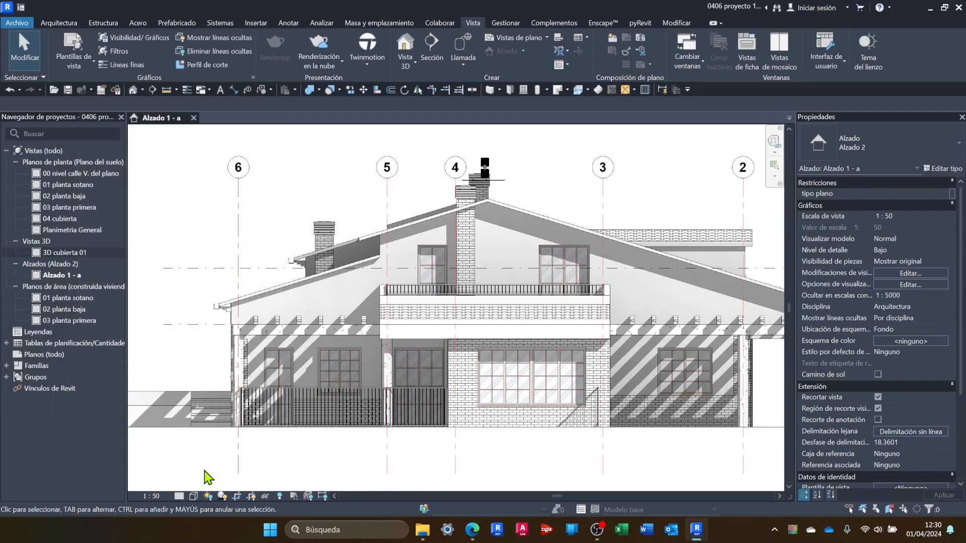
Step: Open the 00 nivel calle V. del plano floor plan and turn on its sun path using the project location, date and time
left_click(208, 496)
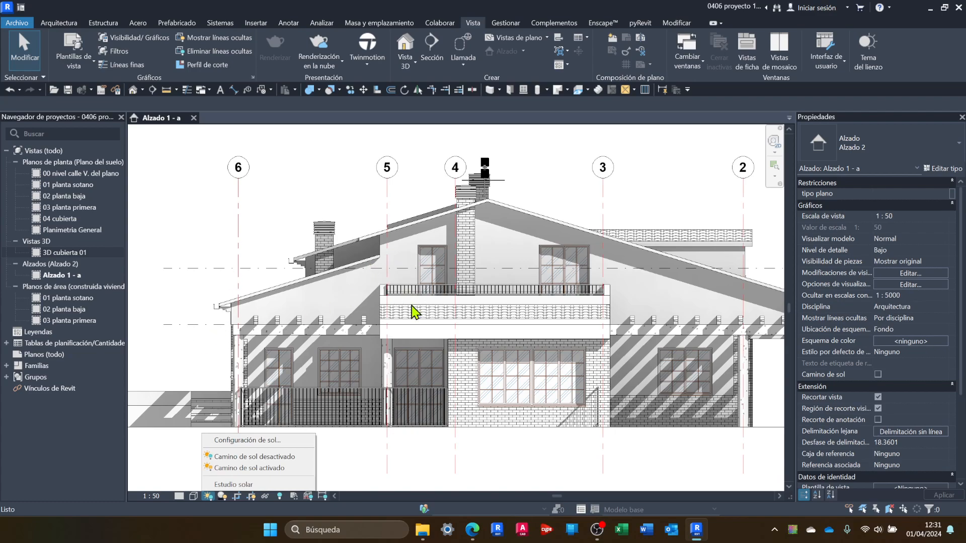
left_click(194, 234)
double_click(71, 177)
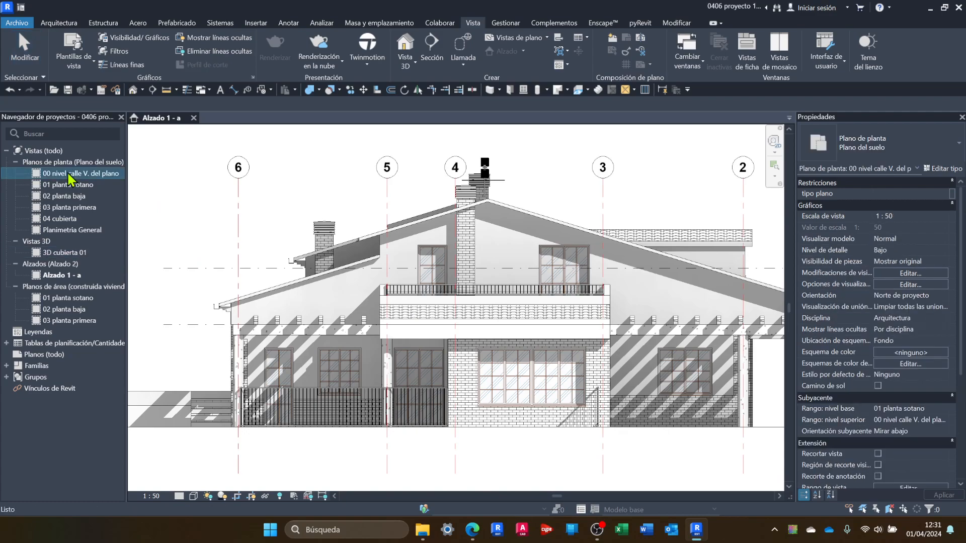
scroll(508, 333, "down", 1)
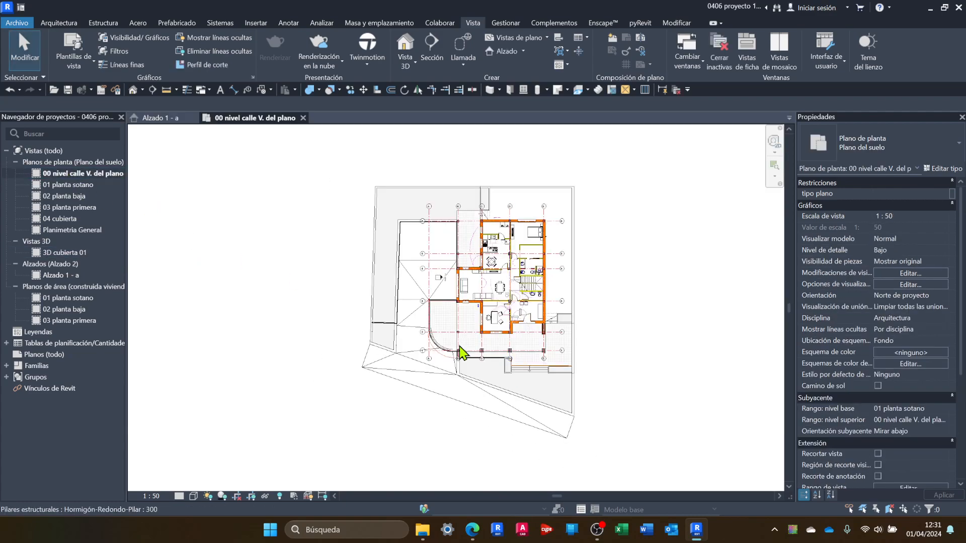
left_click(208, 496)
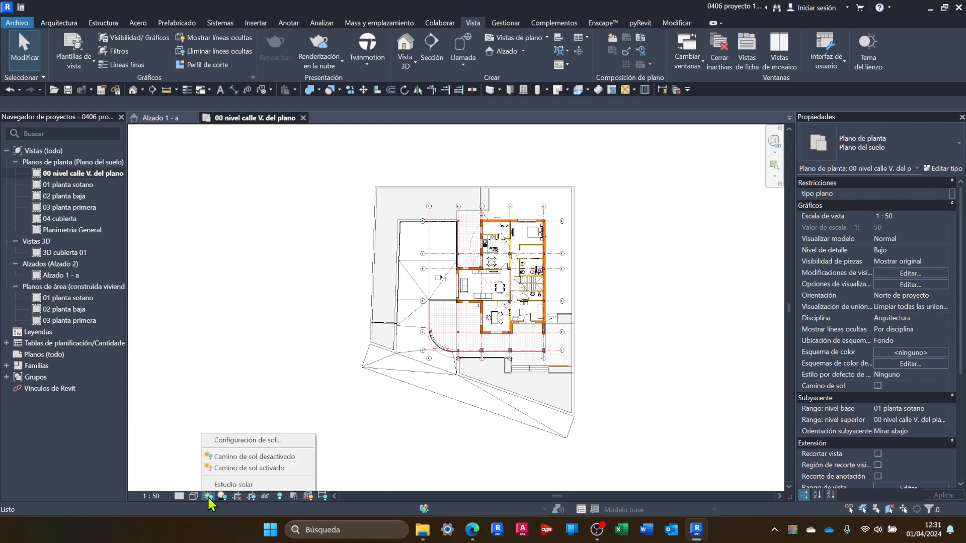
left_click(255, 469)
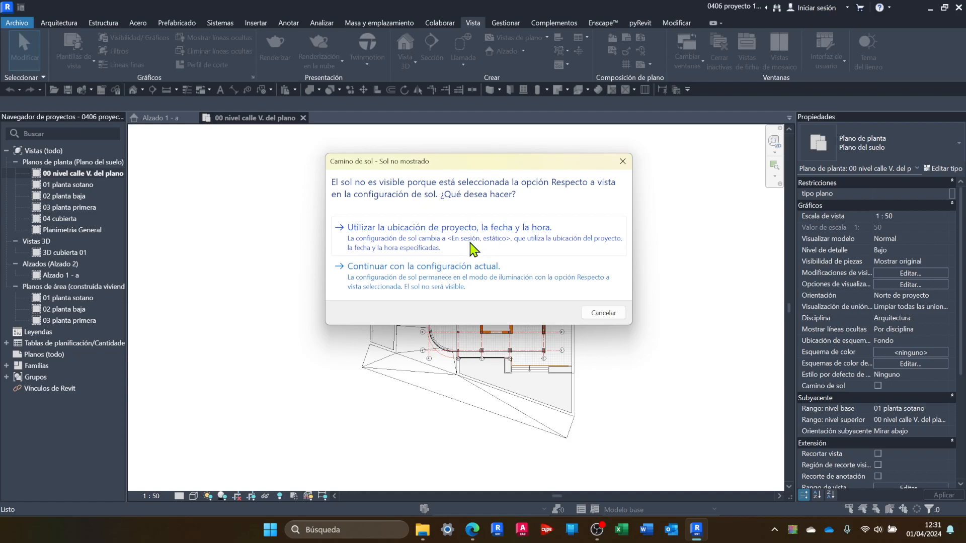
left_click(473, 247)
Step: Examine the sun path's compass directions around the house to determine the facade's orientation
scroll(466, 251, "down", 3)
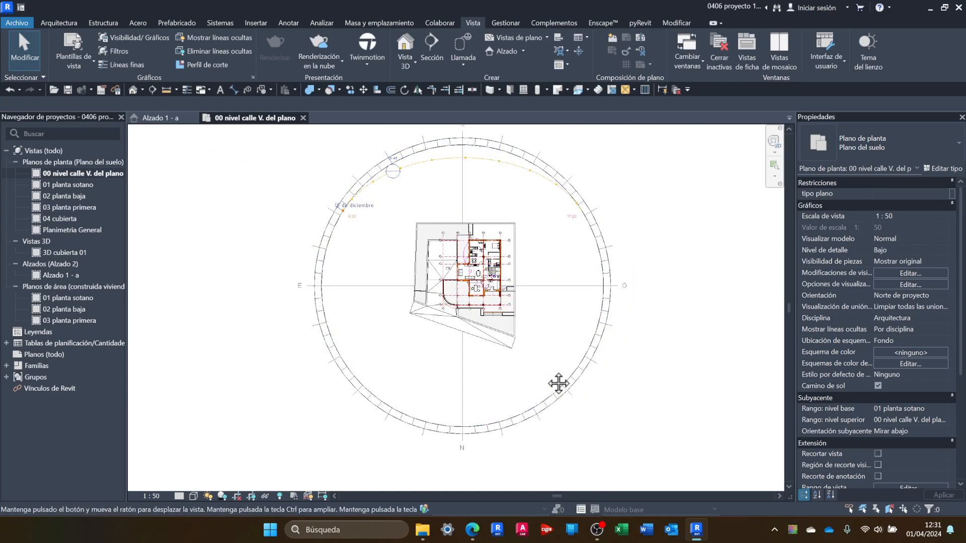
middle_click_drag(558, 384, 505, 418)
scroll(420, 438, "down", 1)
middle_click_drag(451, 450, 455, 386)
scroll(412, 419, "up", 2)
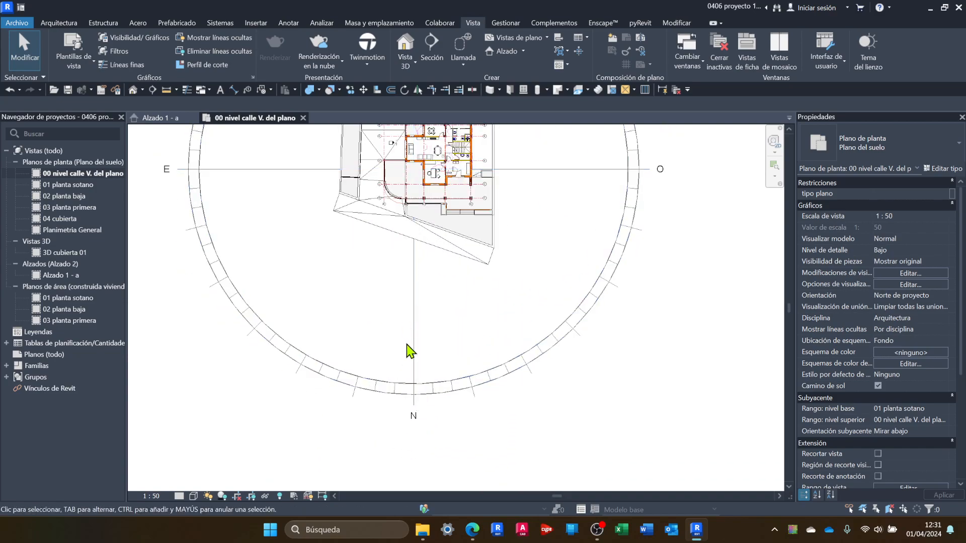
middle_click_drag(500, 361, 478, 501)
middle_click_drag(557, 339, 556, 459)
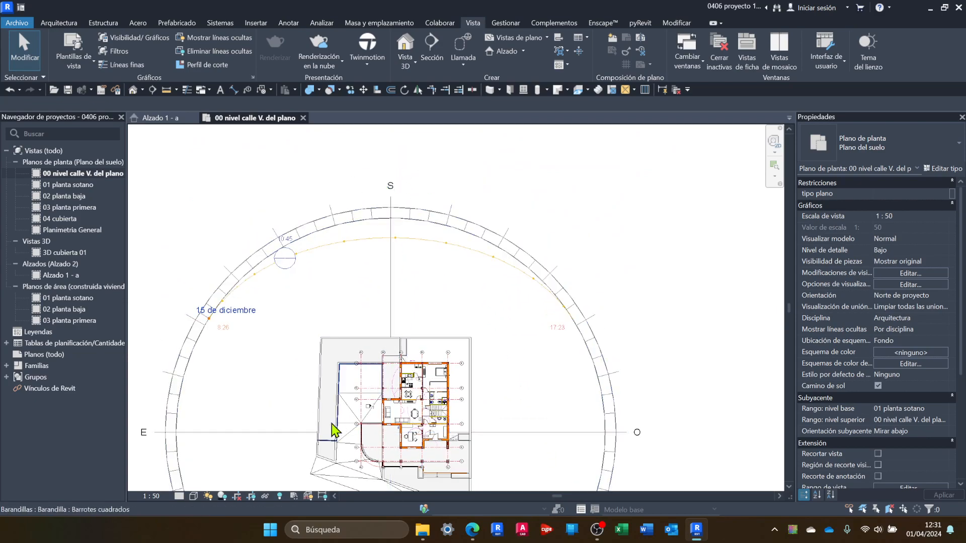
middle_click_drag(308, 425, 384, 374)
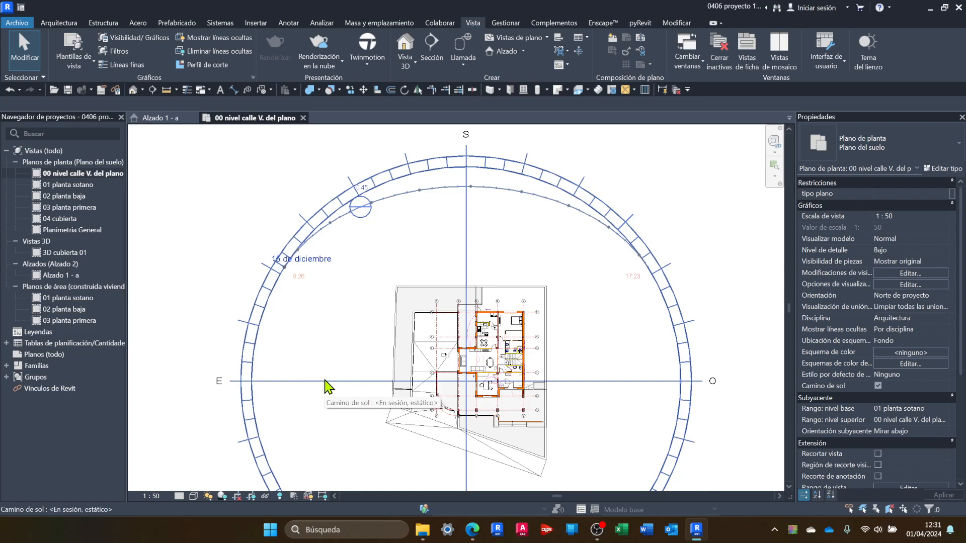
Step: Return to the Alzado 1 - a elevation and rename it ESTE
left_click(165, 119)
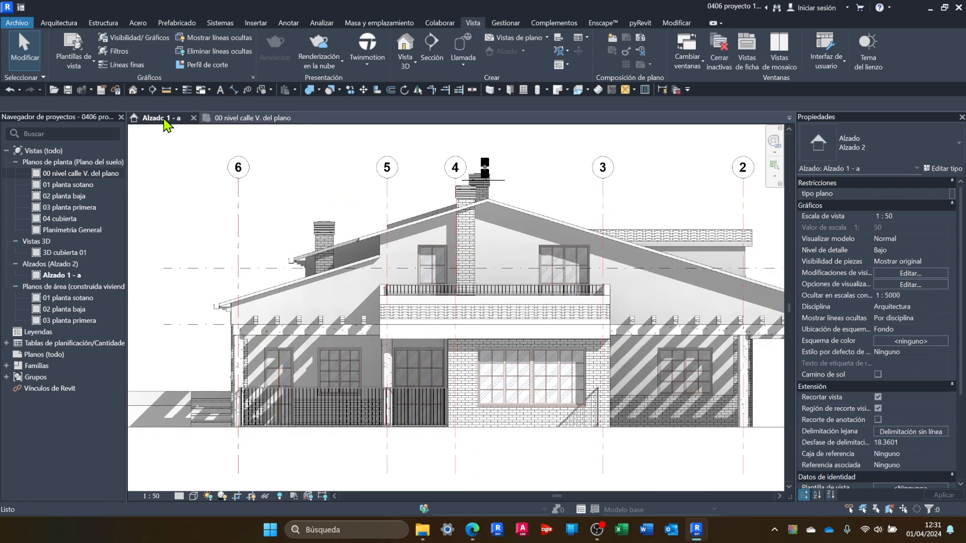
right_click(63, 277)
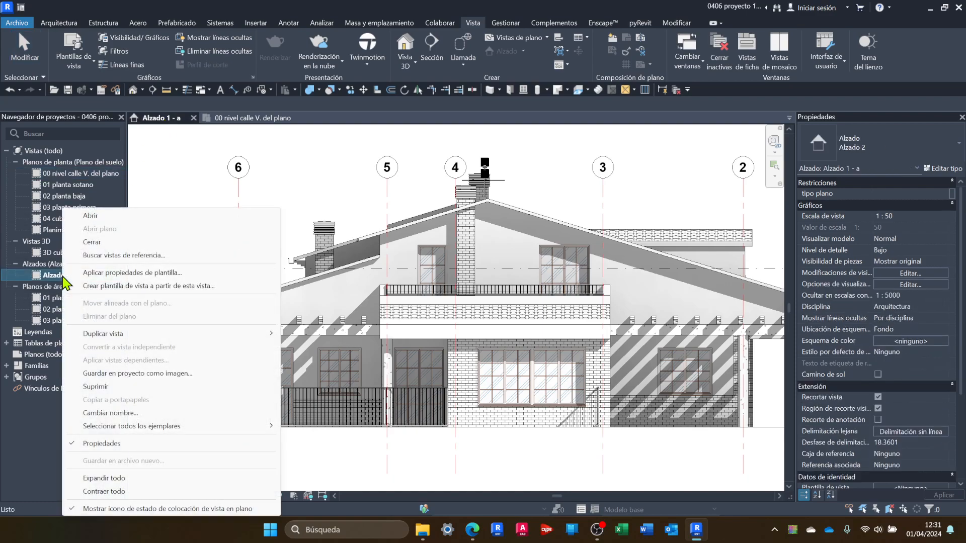
left_click(116, 413)
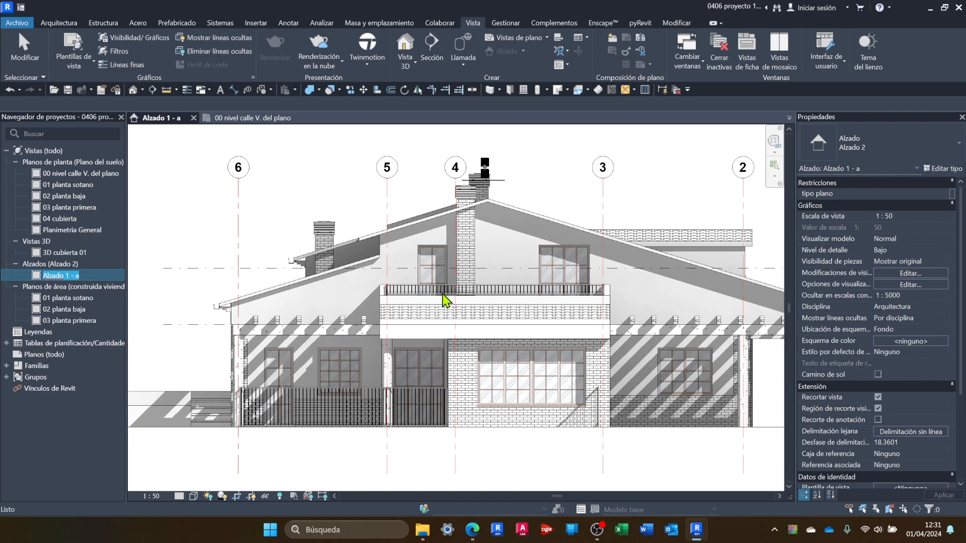
type("ESTE")
left_click(308, 197)
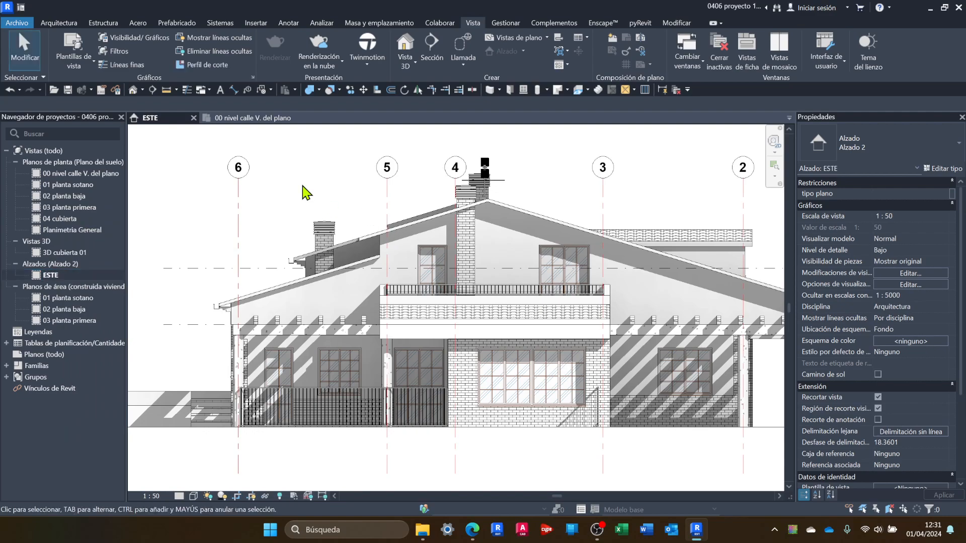
Step: Open the sun settings from the ESTE view's graphic display options and set the solar study to Estático
left_click(194, 496)
left_click(219, 408)
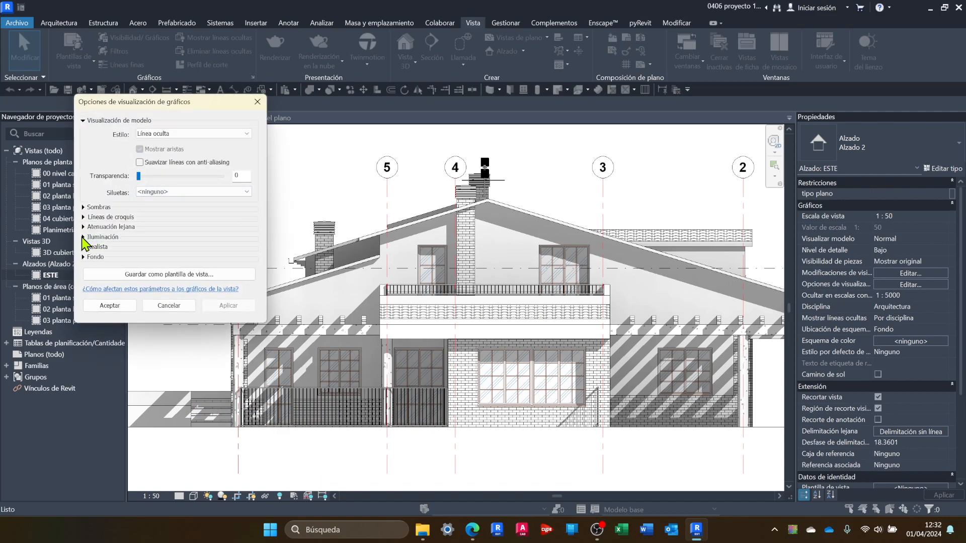
left_click(83, 238)
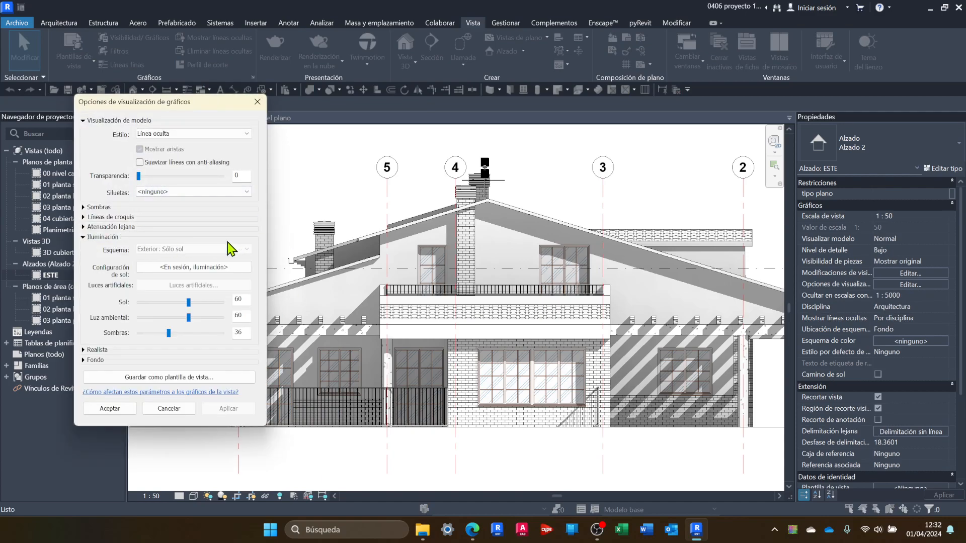
left_click(184, 268)
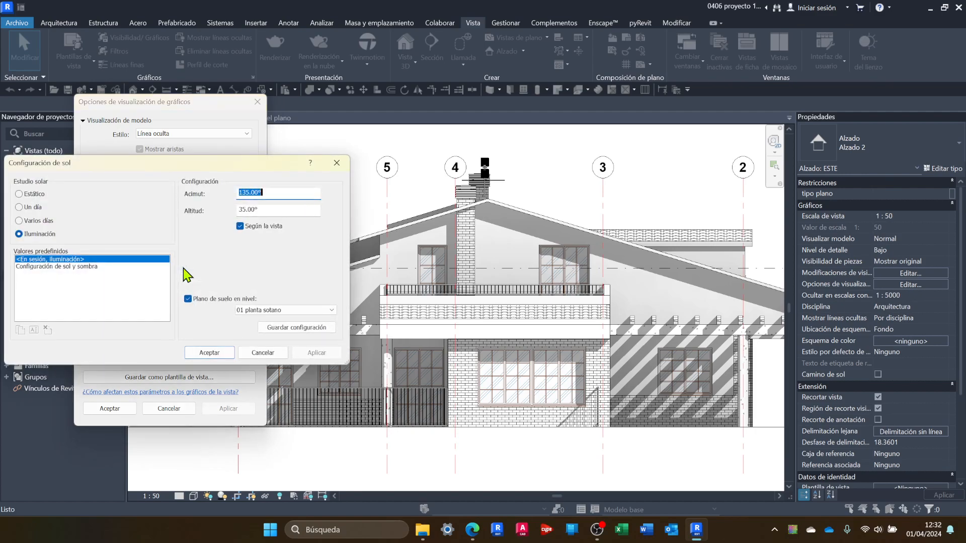
left_click(24, 195)
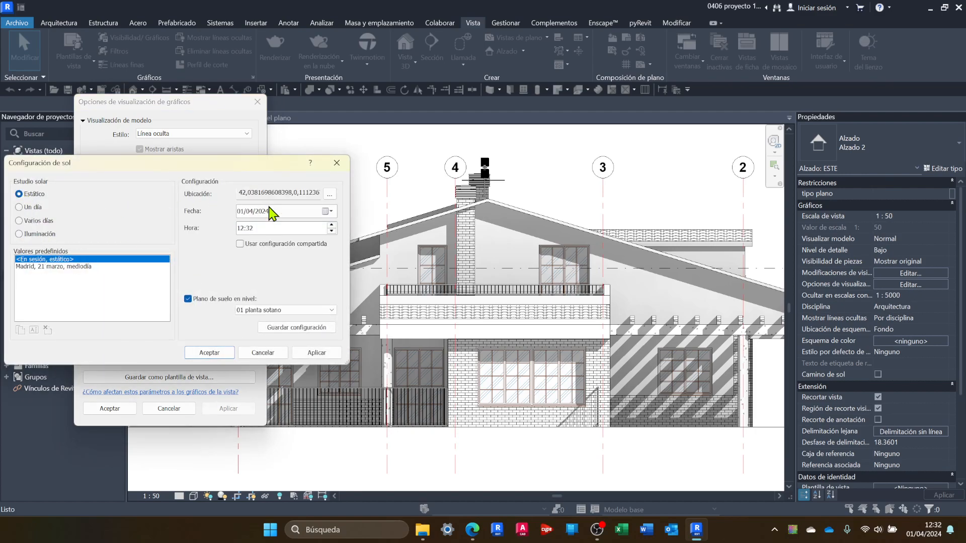
Step: Check the project's location marker on the Ubicación y emplazamiento map and accept the location
left_click(329, 194)
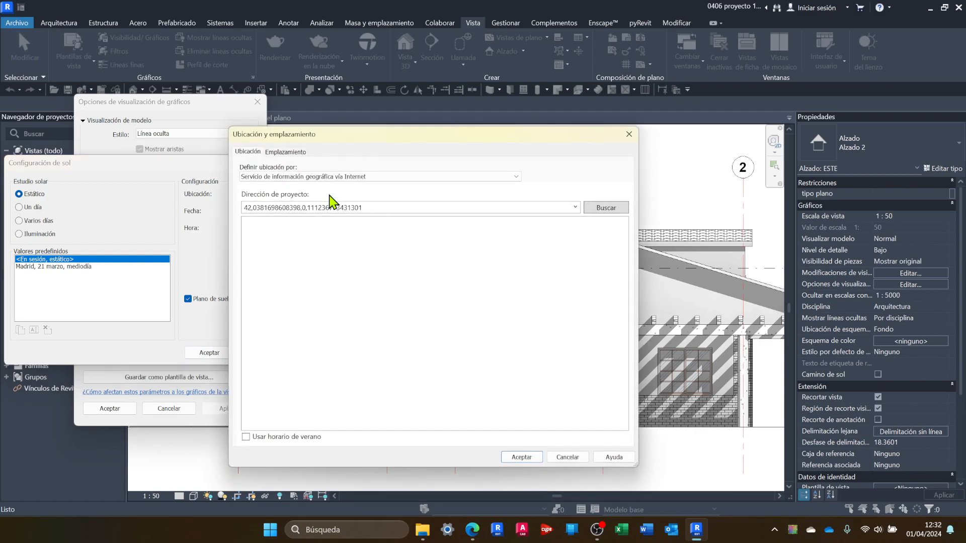
scroll(440, 325, "up", 5)
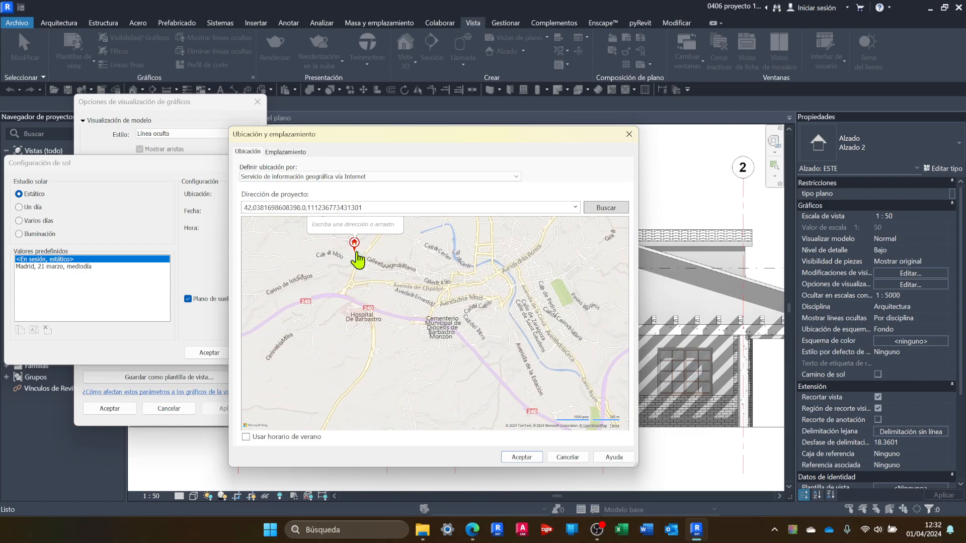
scroll(354, 250, "up", 1)
scroll(355, 254, "up", 2)
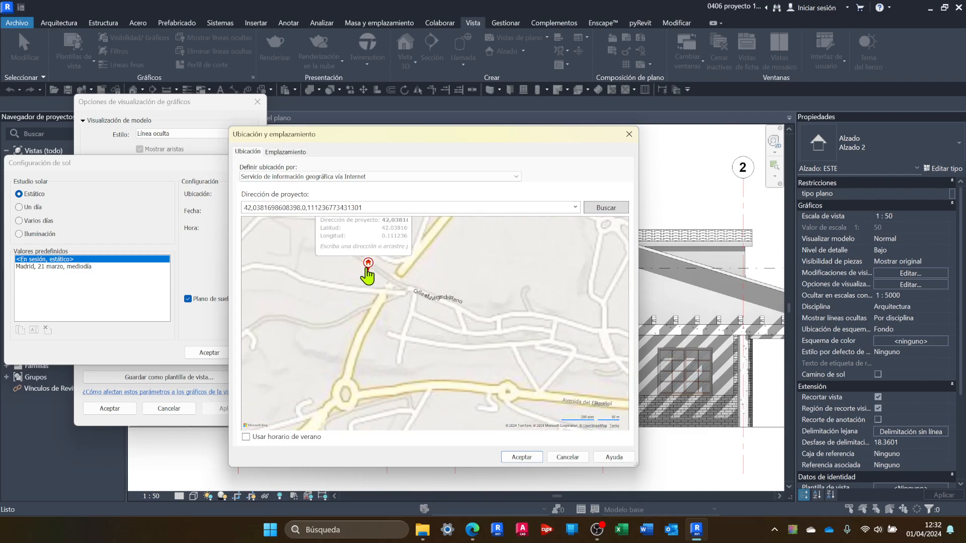
left_click(522, 457)
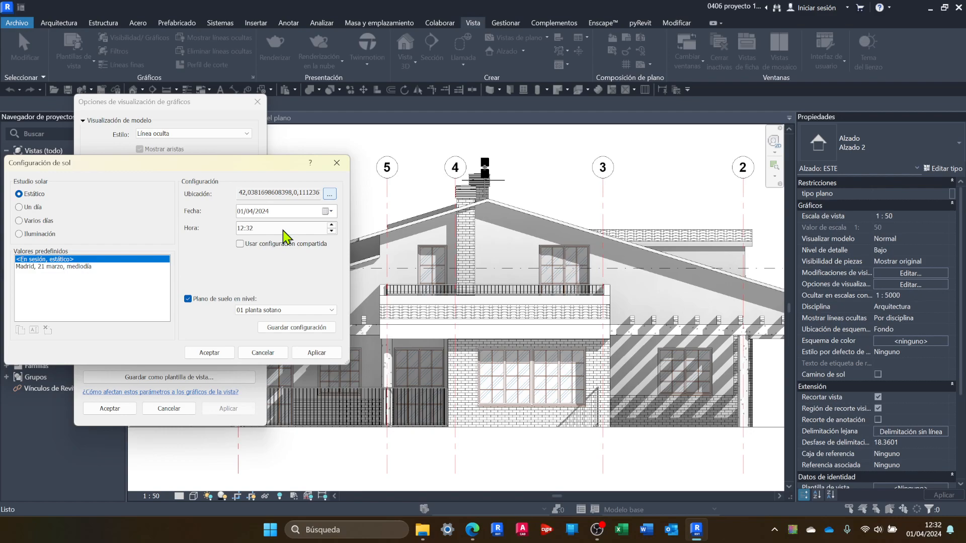
Step: Apply the static sun position for 01/04/2024, try the time 10:32, and accept the sun settings with the time at 9:32
left_click(318, 354)
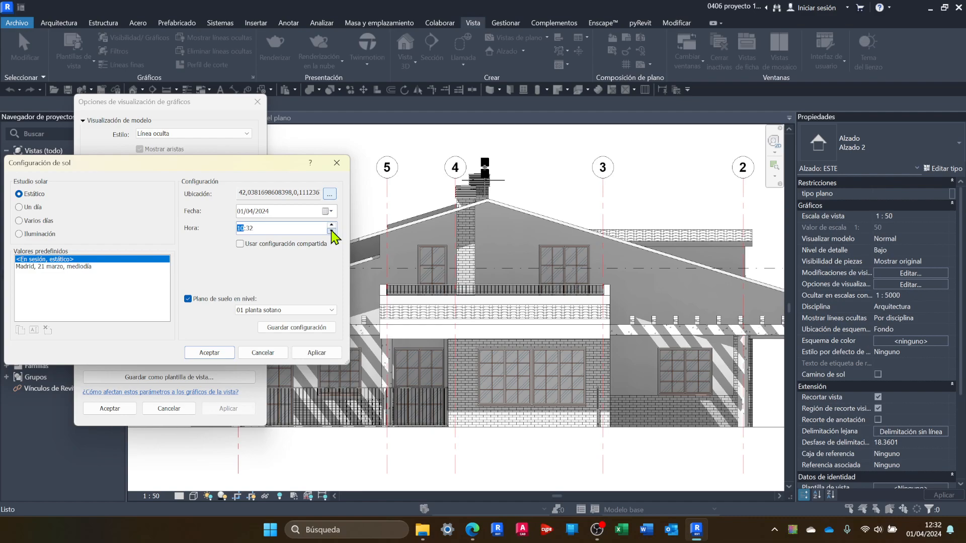
left_click(315, 353)
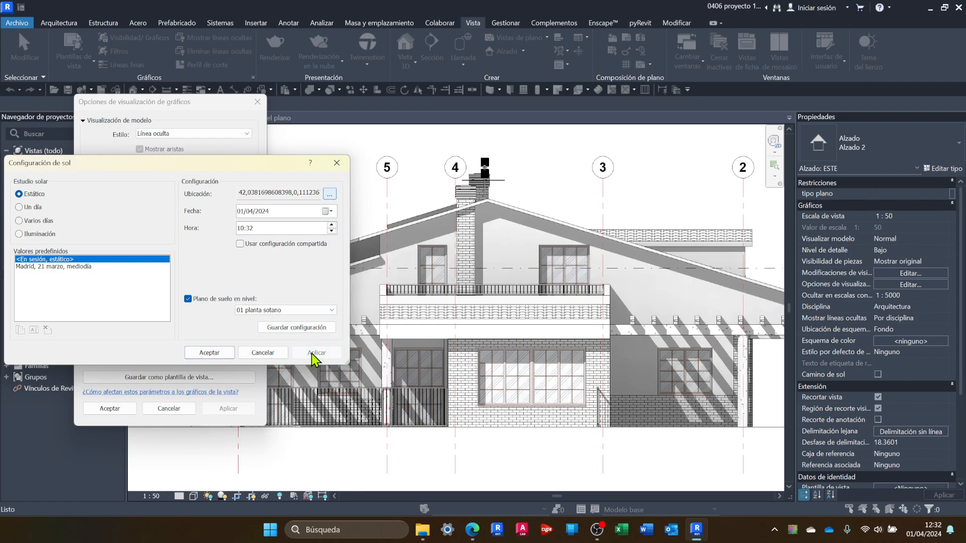
left_click(331, 231)
left_click(316, 352)
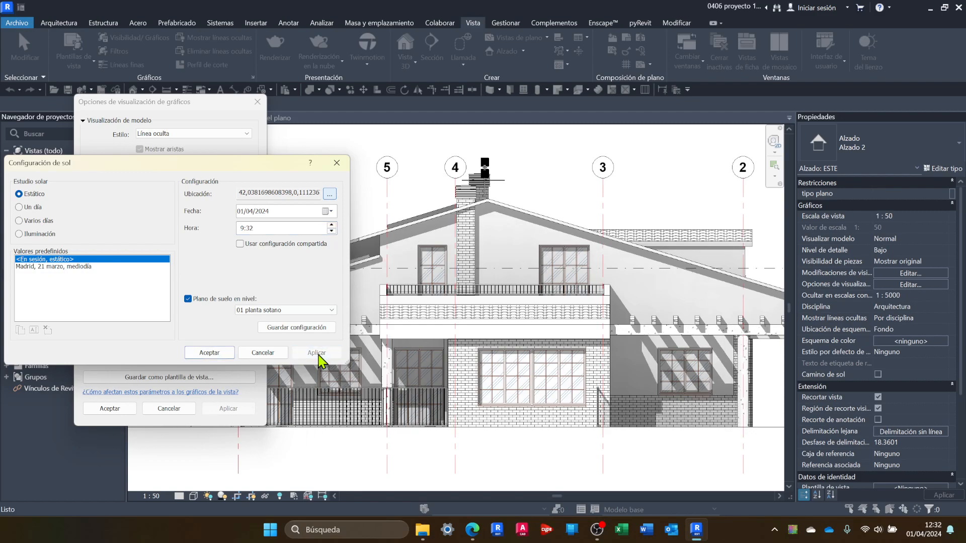
left_click(205, 353)
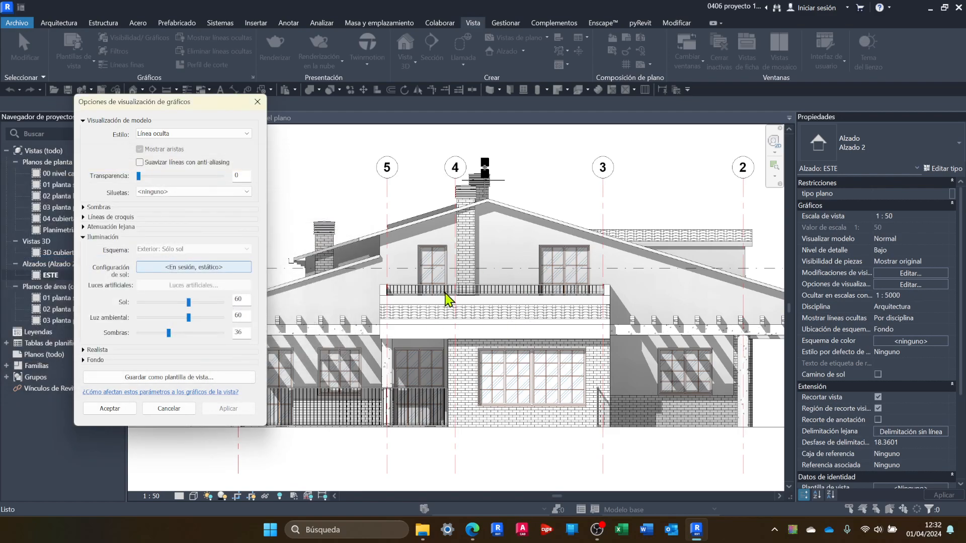
Step: Set the Sol lighting intensity to 61 and apply it to the elevation
left_click_drag(190, 103, 126, 112)
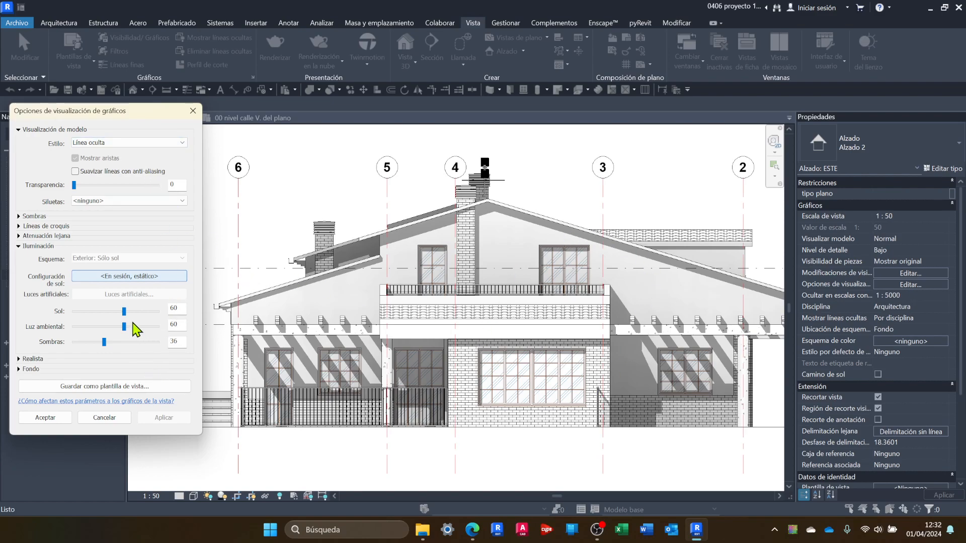
mouse_move(124, 311)
left_mouse_down()
mouse_move(148, 312)
mouse_move(125, 314)
left_mouse_up()
left_click_drag(116, 107, 138, 89)
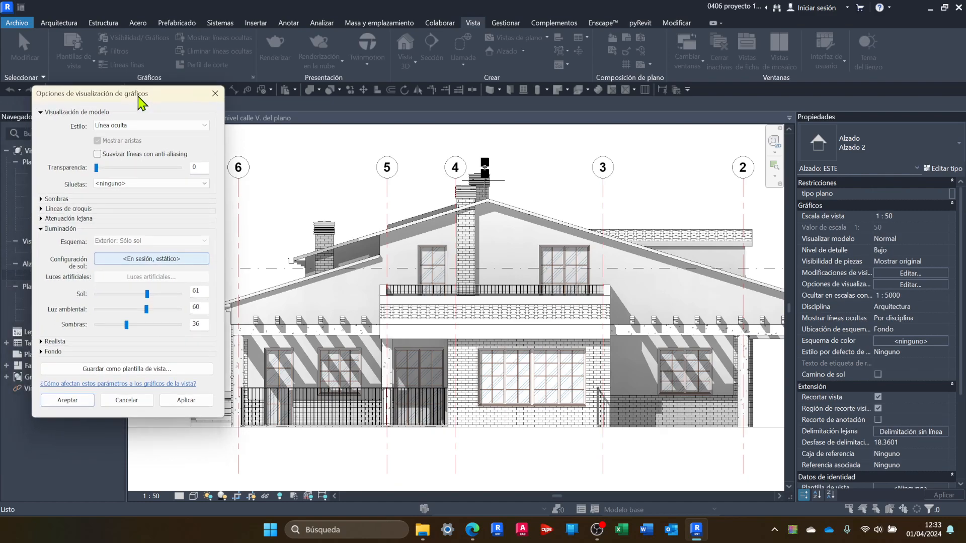
left_click(186, 401)
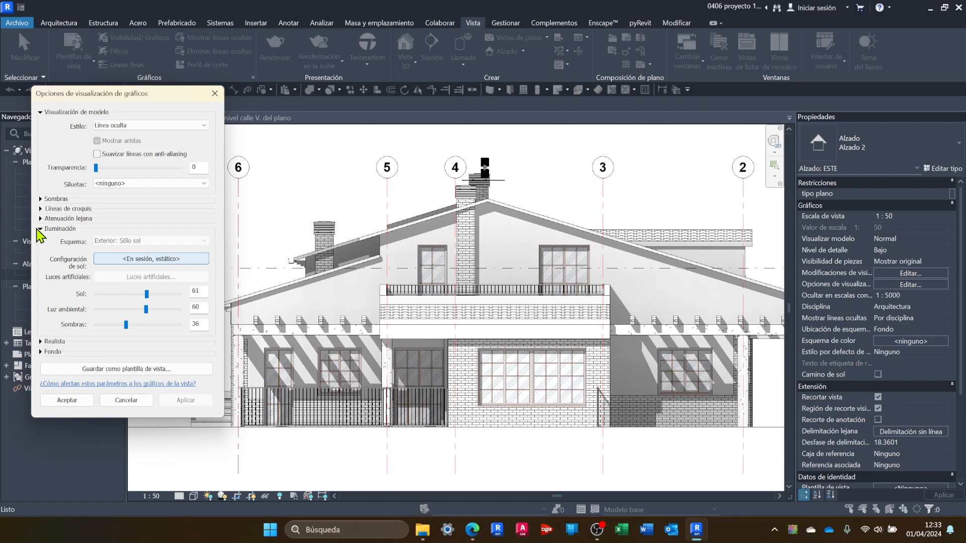
Step: Change the elevation's visual style to Realista and apply it
left_click(40, 229)
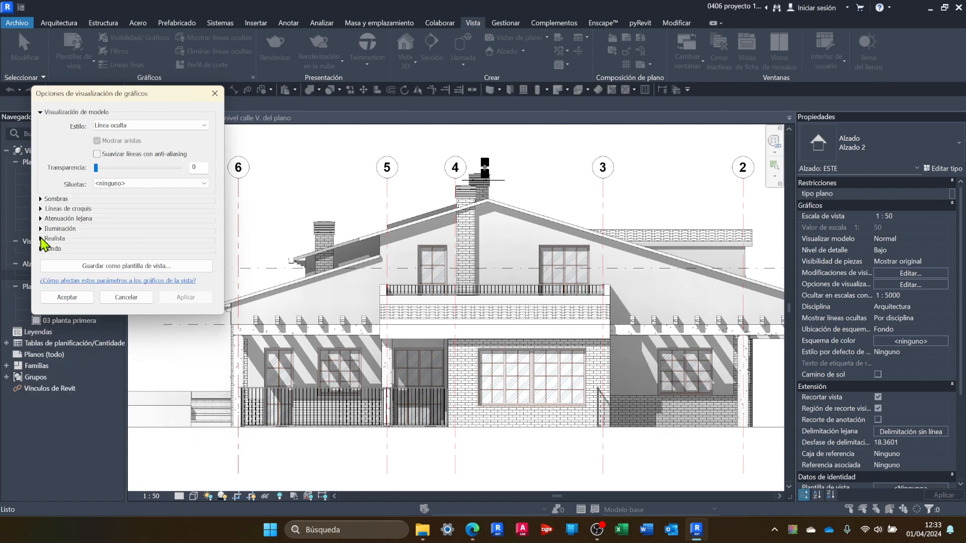
left_click(40, 239)
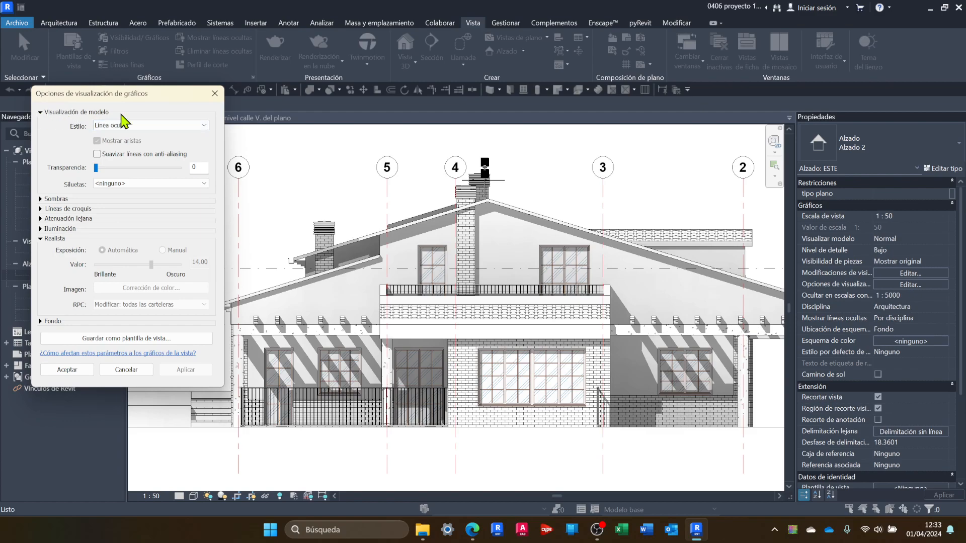
left_click(106, 126)
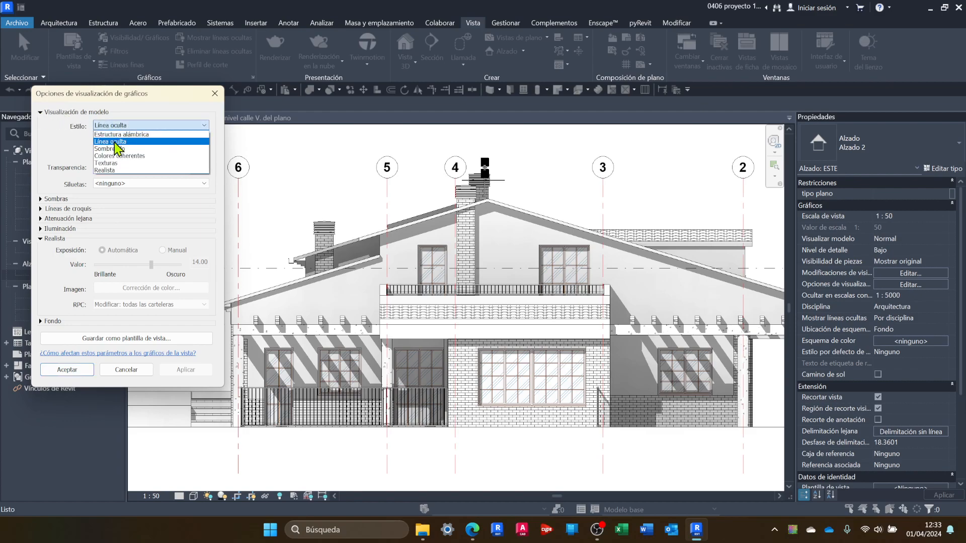
left_click(114, 169)
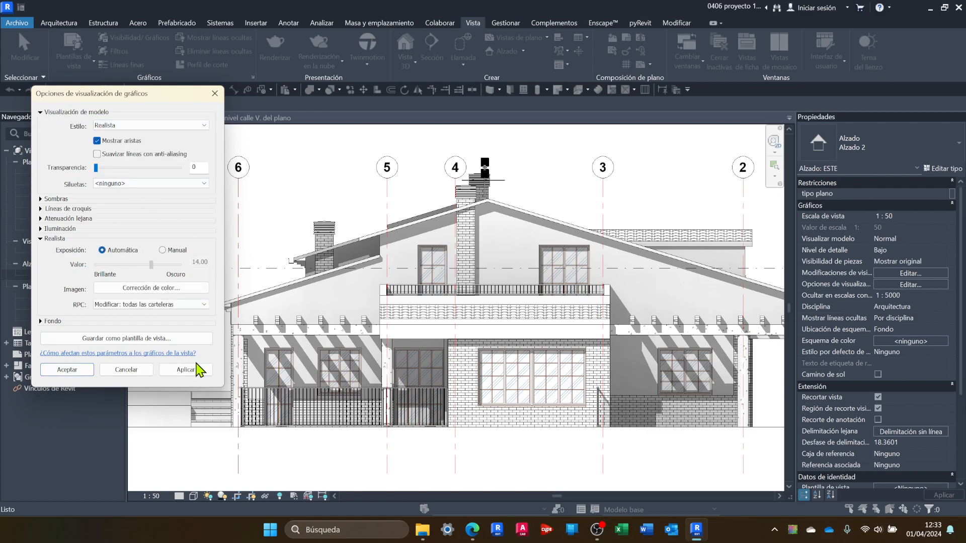
left_click(194, 372)
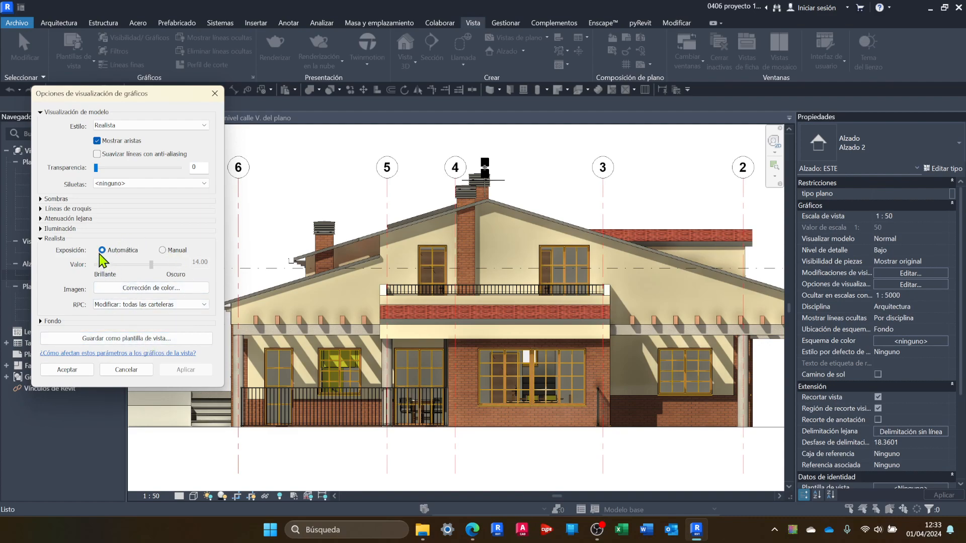
Step: Try manual exposure values of 1.12, 19.38 and 12.83 on the realistic elevation, and return the exposure to Automática
left_click(162, 250)
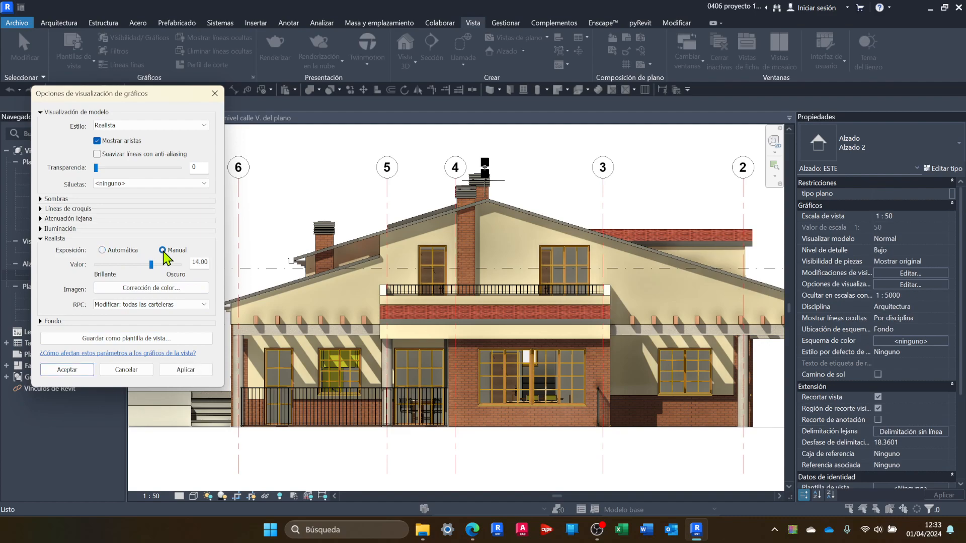
left_click_drag(151, 266, 100, 269)
left_click(178, 372)
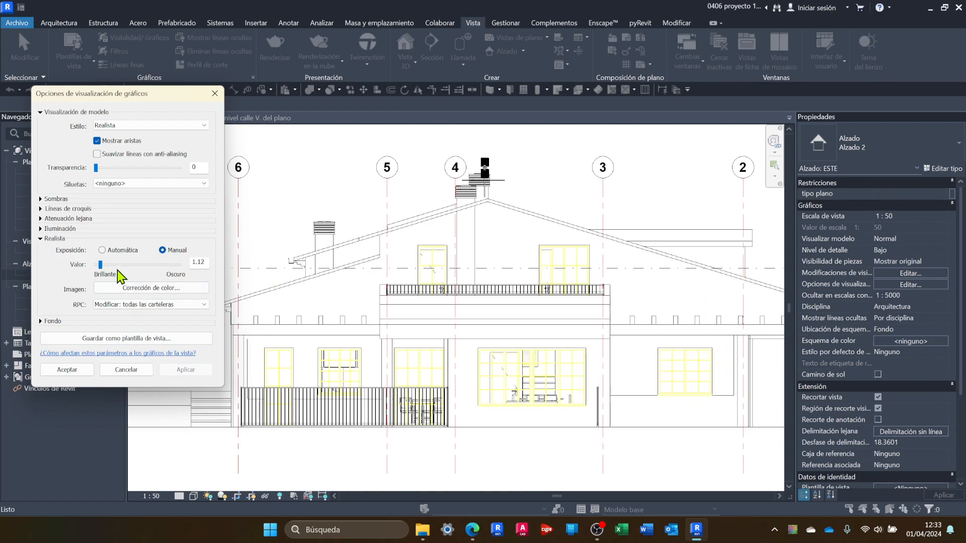
left_click_drag(100, 264, 174, 265)
left_click(191, 374)
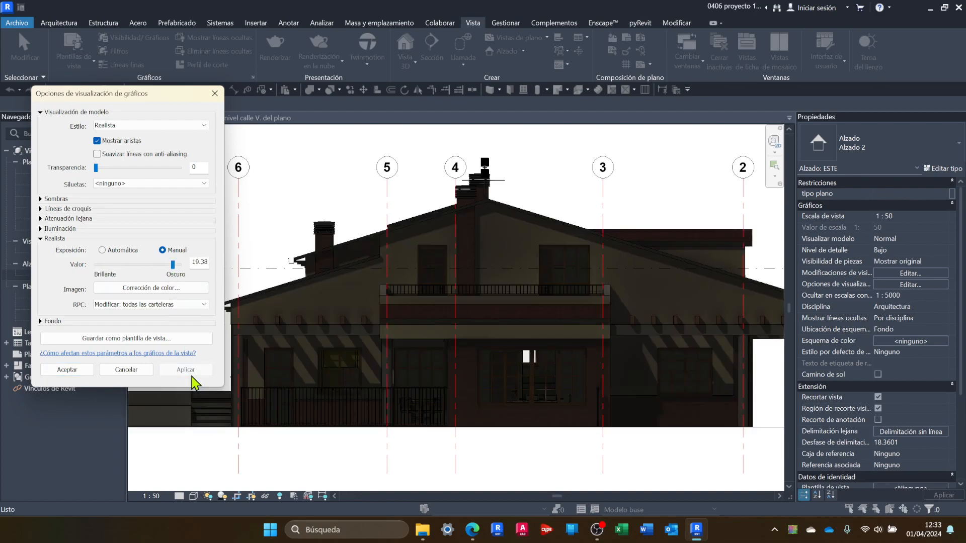
left_click_drag(174, 265, 147, 266)
left_click(193, 373)
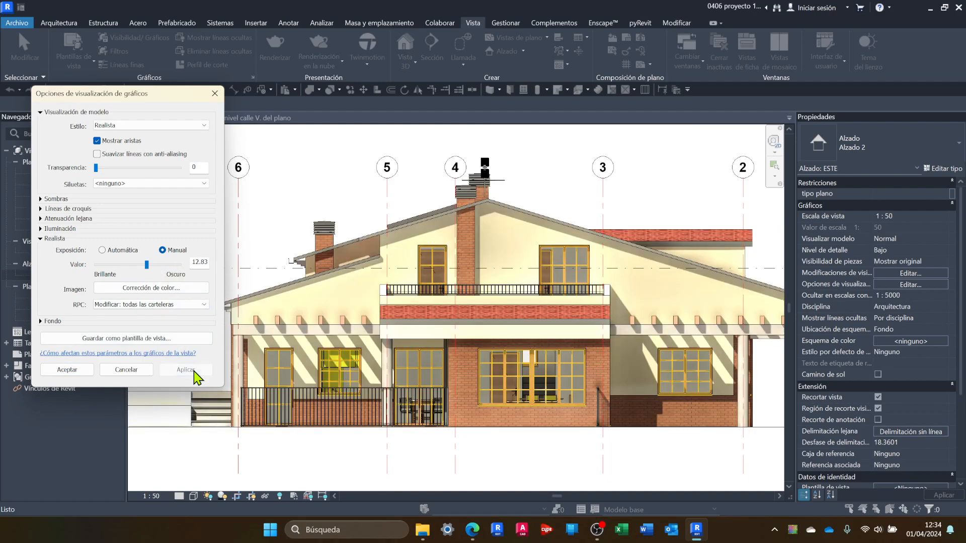
left_click(102, 250)
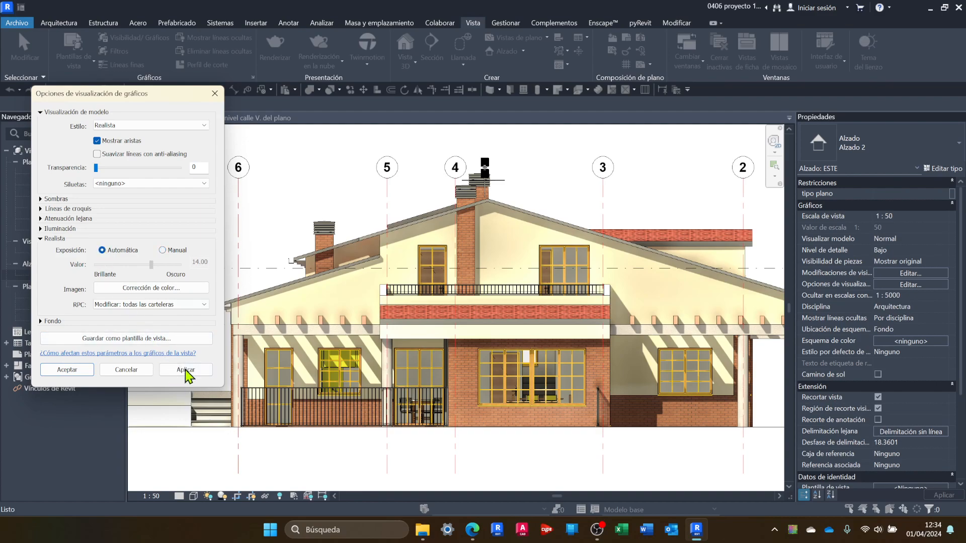
left_click(186, 371)
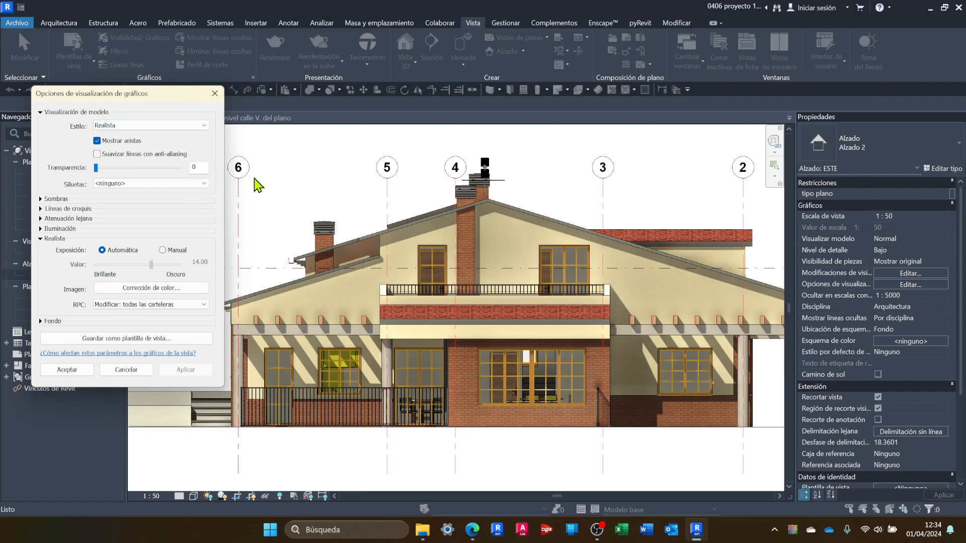
Step: Try the realistic elevation with Mostrar aristas turned off, and turn the edges back on
left_click(97, 141)
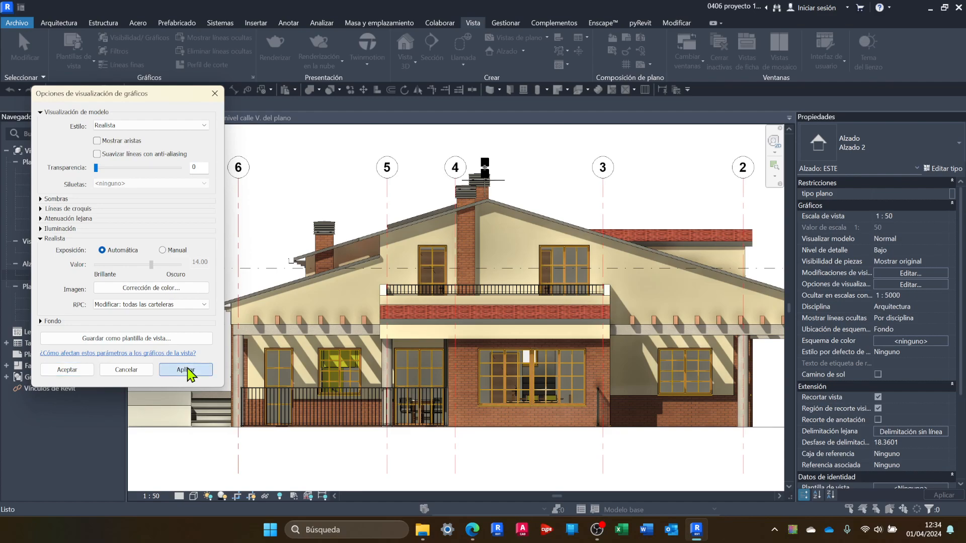
left_click(186, 369)
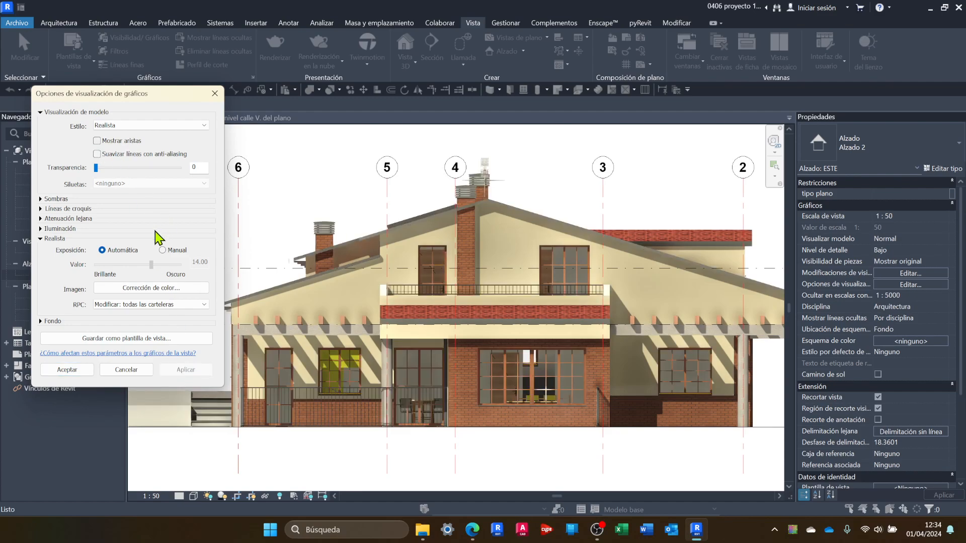
left_click(97, 141)
left_click(186, 370)
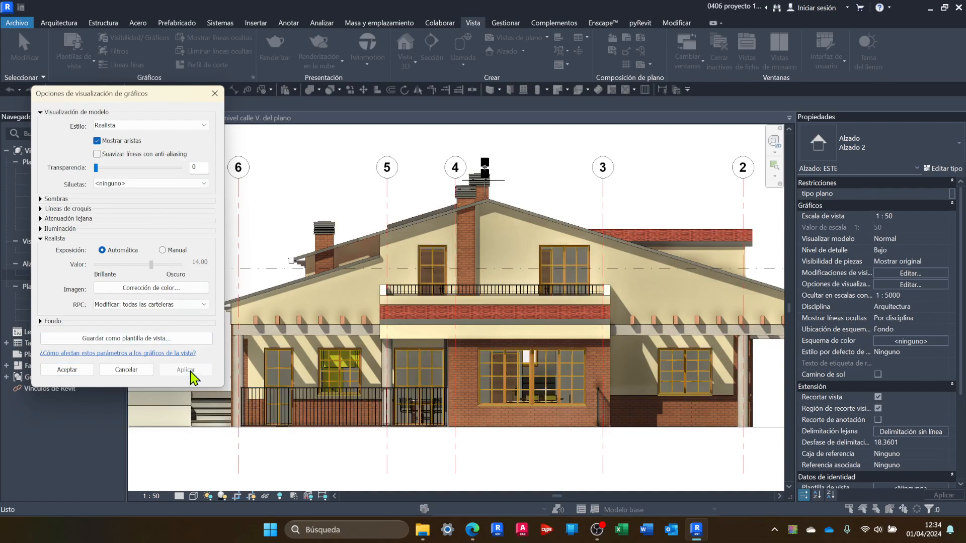
Step: Set the elevation's background (Fondo) to Cielo and accept the graphic display options
left_click(40, 238)
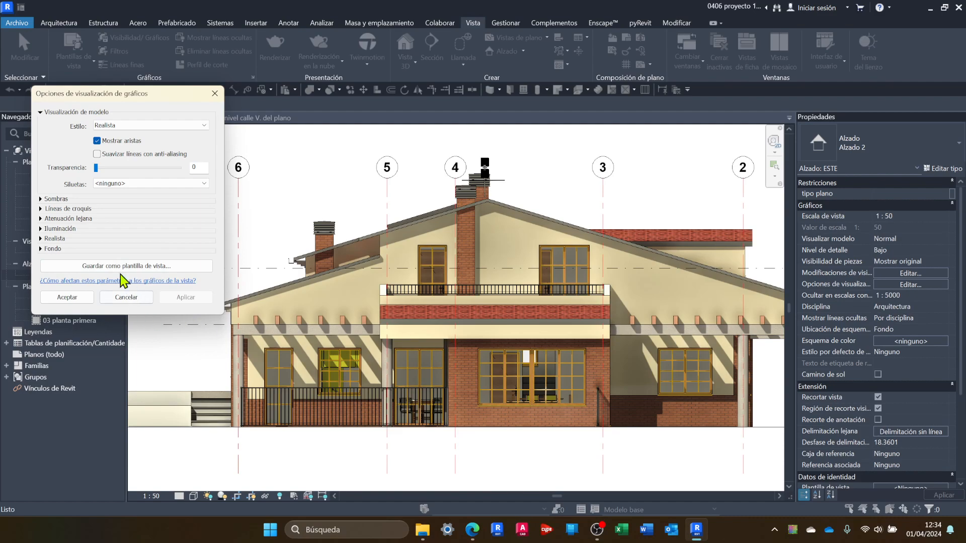
left_click(40, 249)
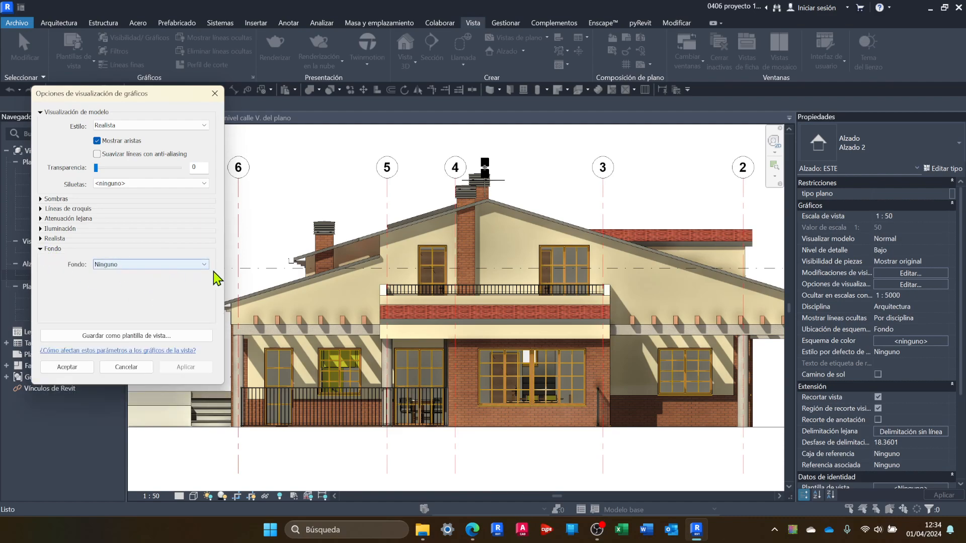
left_click(130, 266)
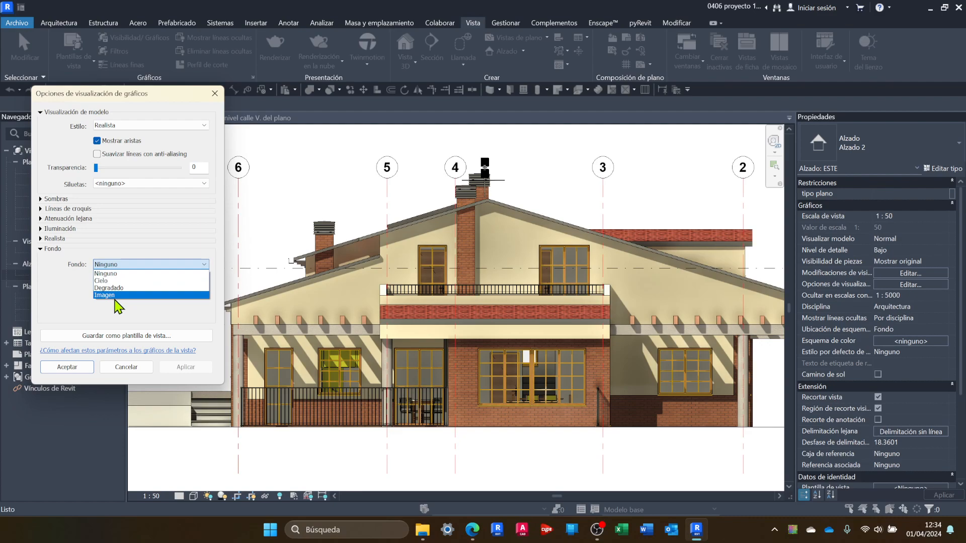
left_click(108, 281)
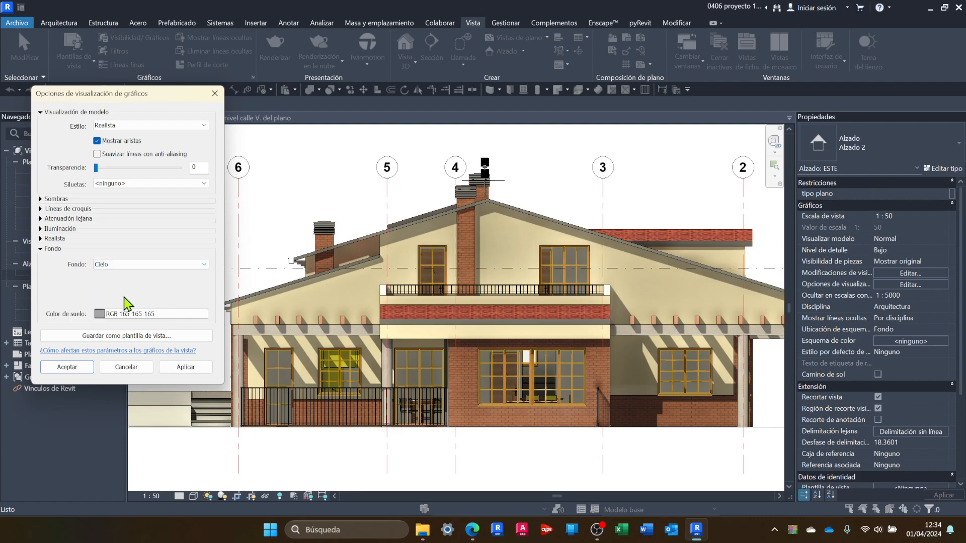
left_click(190, 371)
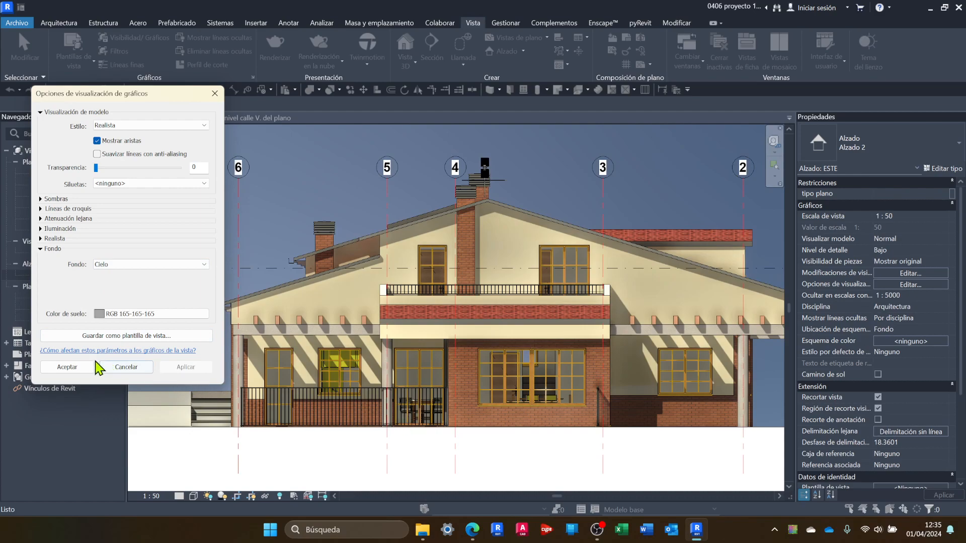
left_click(71, 366)
scroll(352, 395, "down", 3)
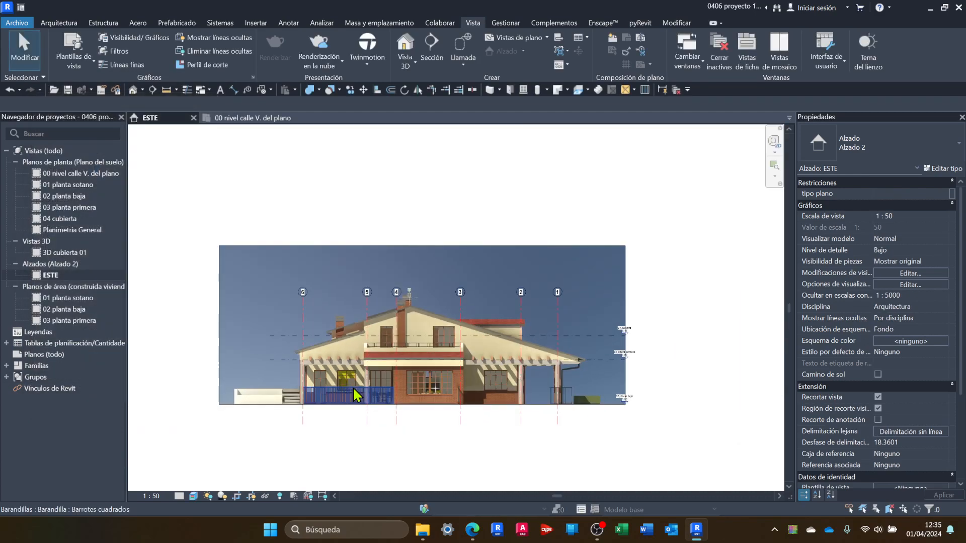
Step: Resize the ESTE elevation's crop region, raising its upper edge well above the roof and bringing its left edge closer to the house
scroll(675, 415, "up", 1)
middle_click_drag(686, 420, 741, 429)
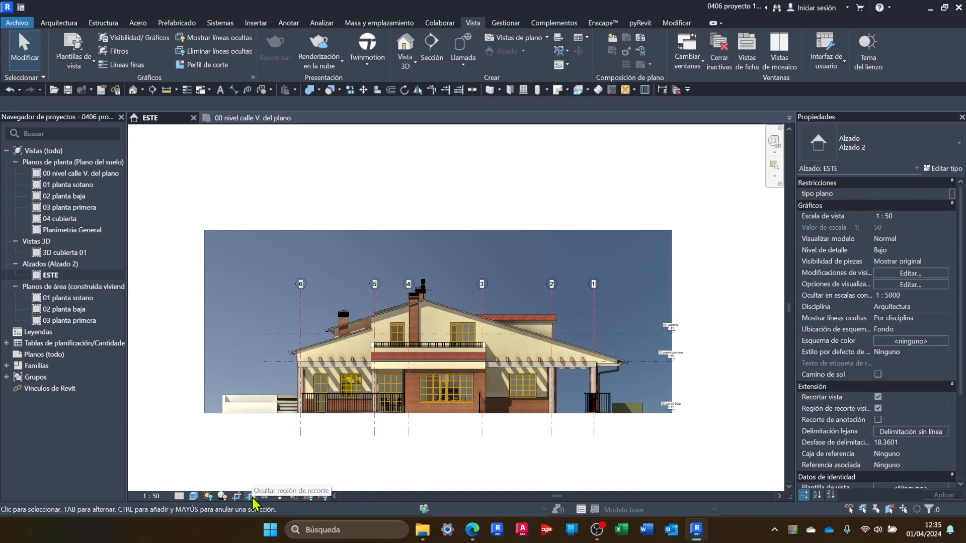
left_click(204, 346)
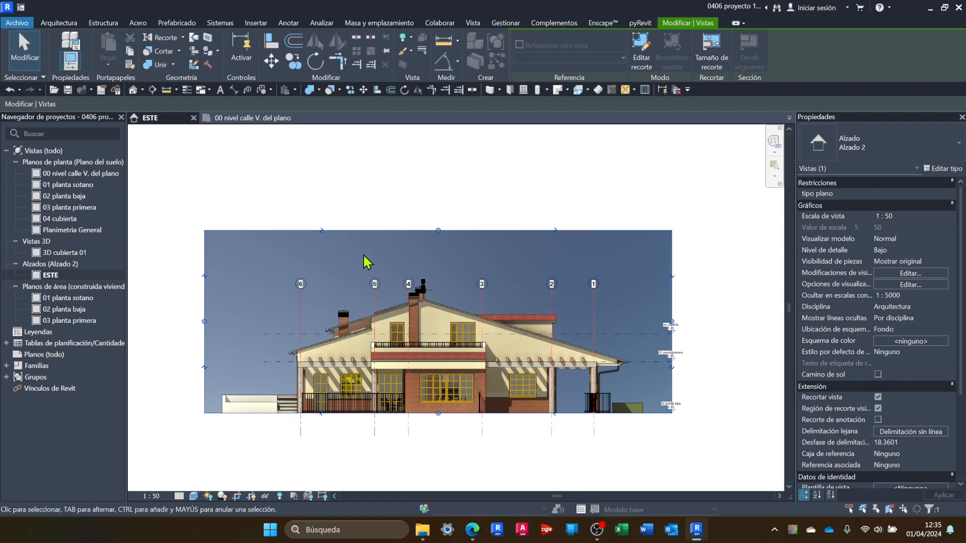
left_click_drag(448, 168, 446, 166)
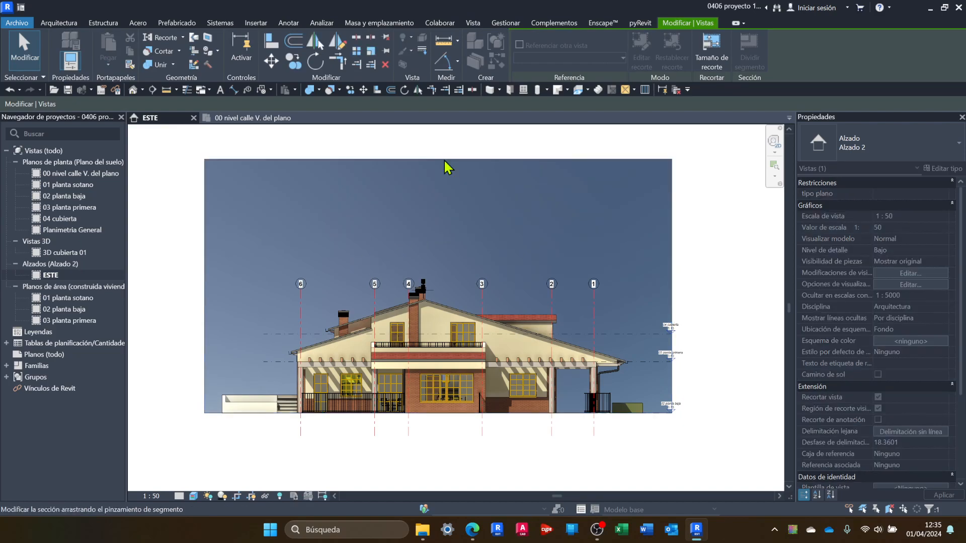
left_click_drag(204, 286, 235, 285)
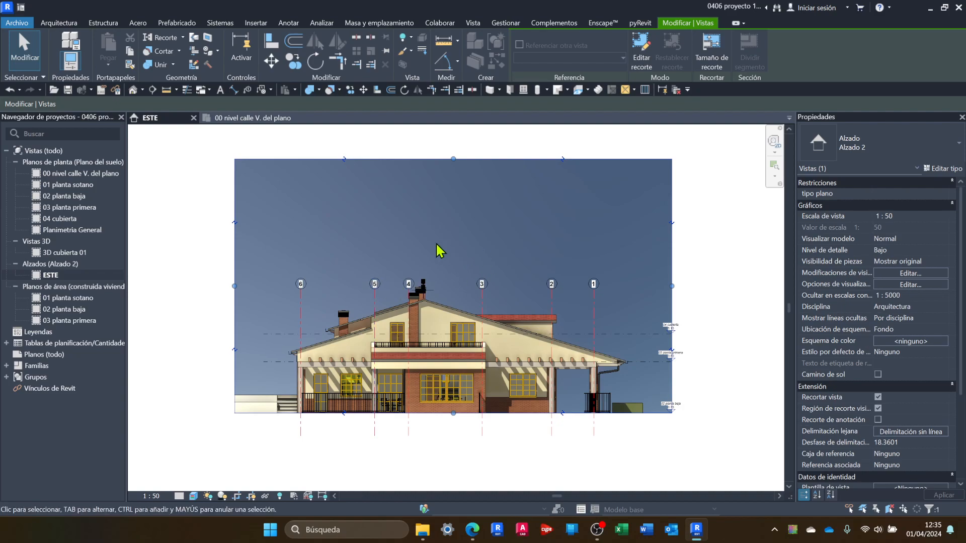
Step: Change the elevation's background (Fondo) to Degradado in the graphic display options
left_click(194, 496)
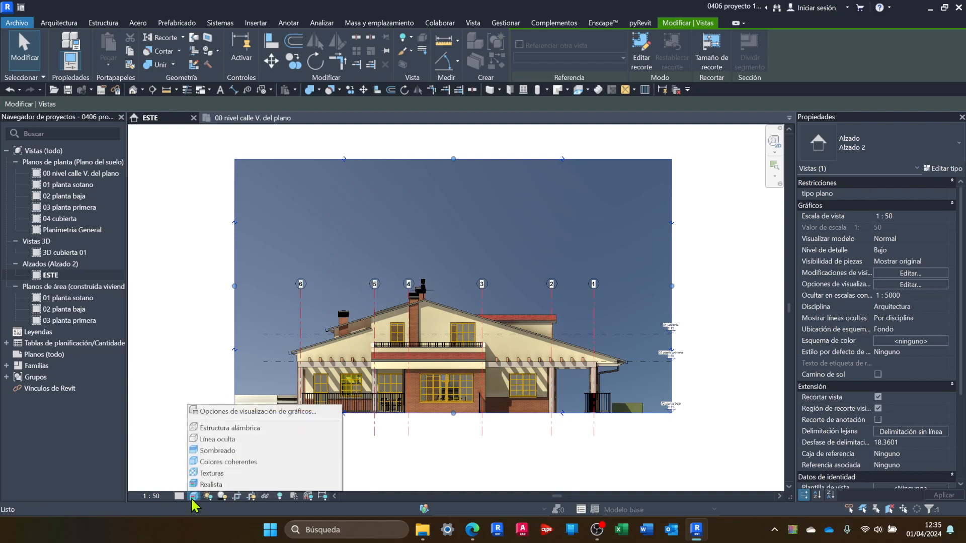
left_click(220, 413)
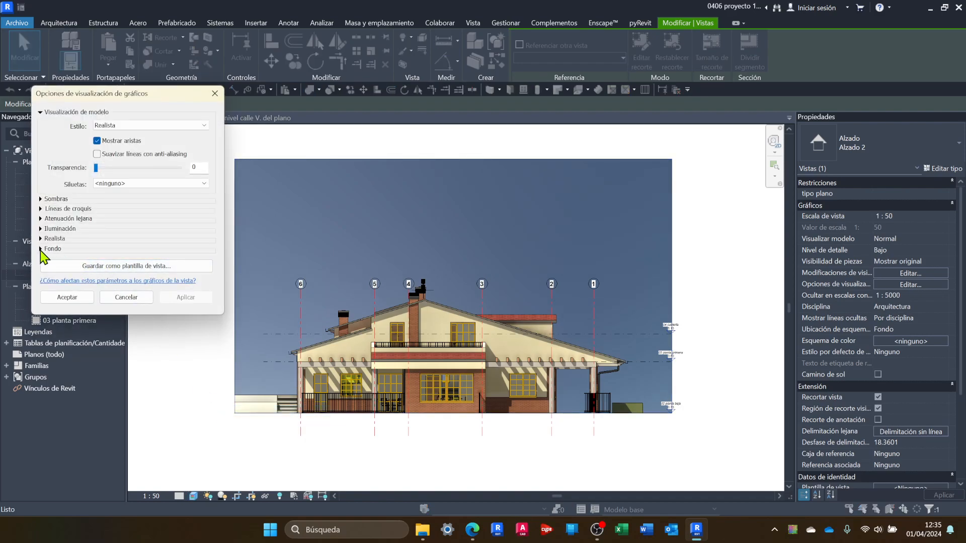
left_click(51, 250)
left_click(186, 265)
left_click(186, 264)
left_click(133, 265)
left_click(119, 288)
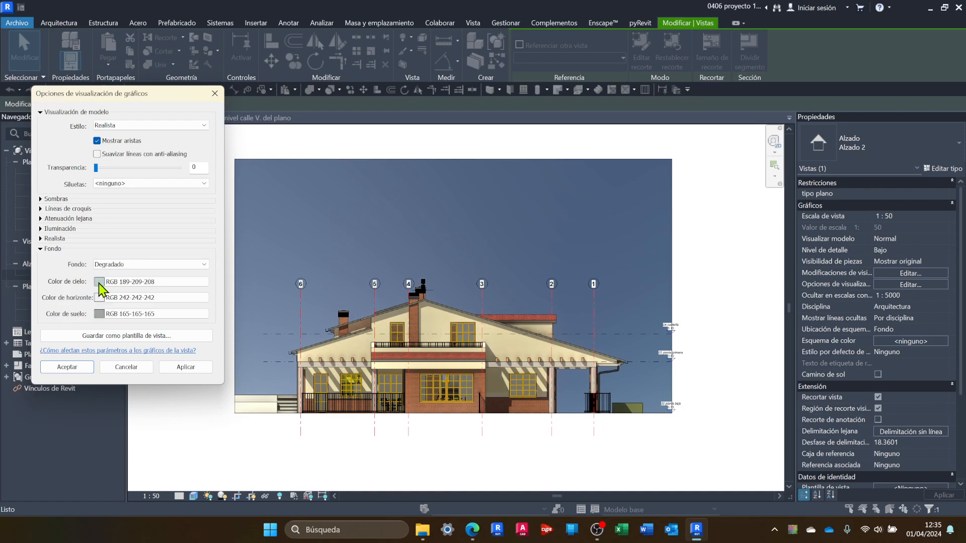
Step: Set the gradient's sky colour to Azul, then apply and accept the graphic display options
left_click(99, 281)
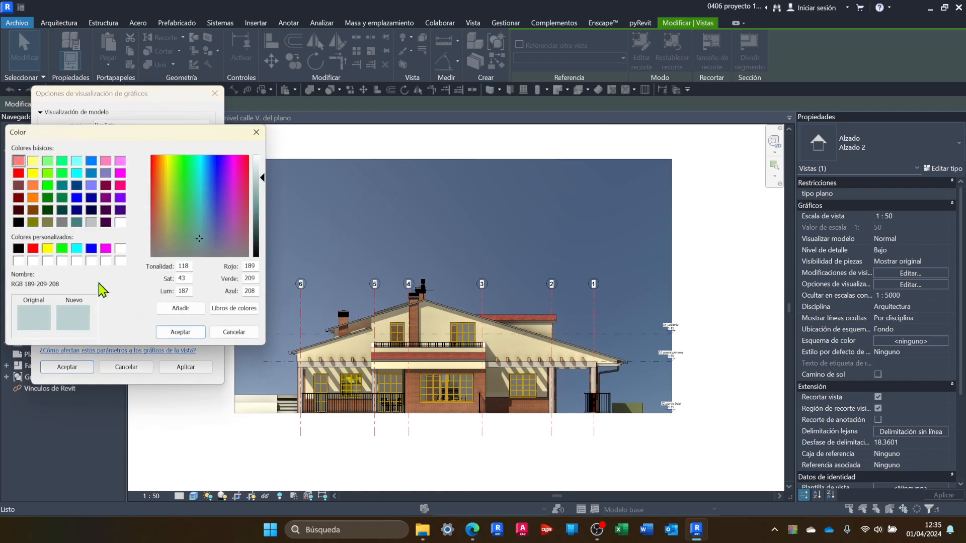
left_click(92, 249)
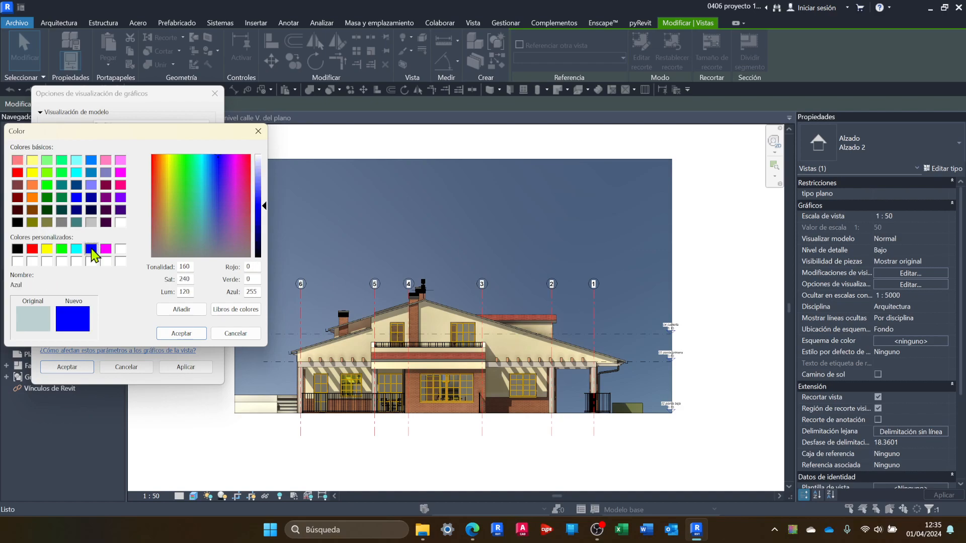
left_click(181, 333)
left_click(187, 369)
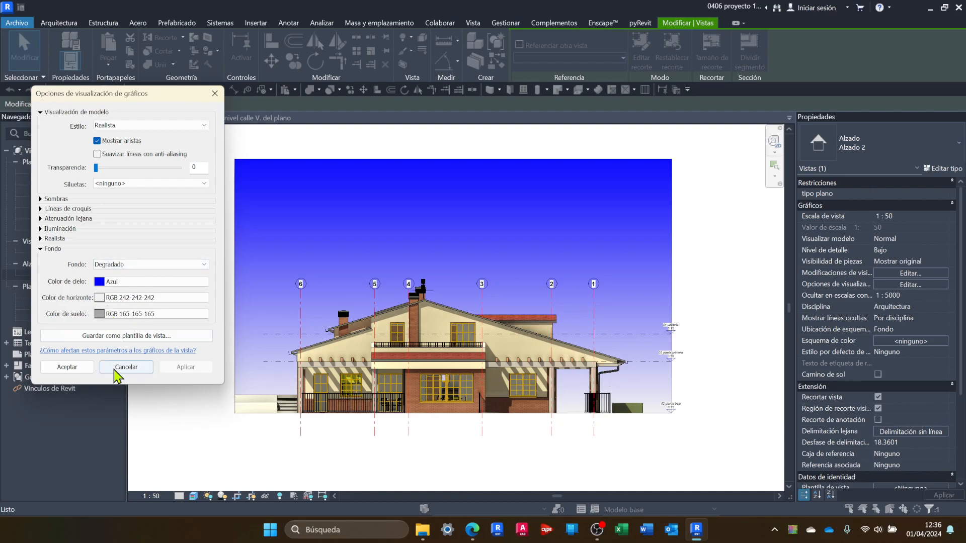
left_click(68, 368)
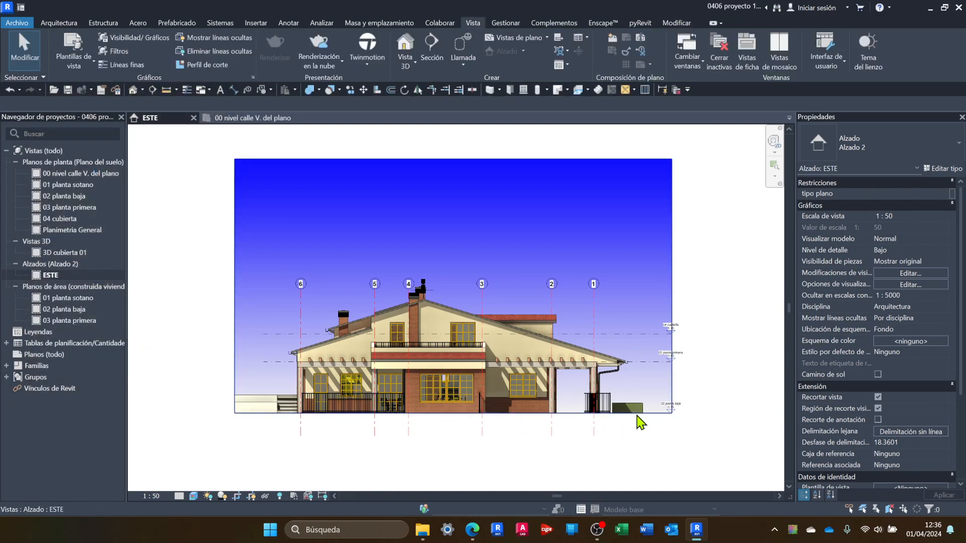
Step: Extend the elevation's crop region down below the basement and outward past the left end of the house
left_click(464, 414)
left_click_drag(454, 413, 452, 471)
scroll(539, 457, "down", 3)
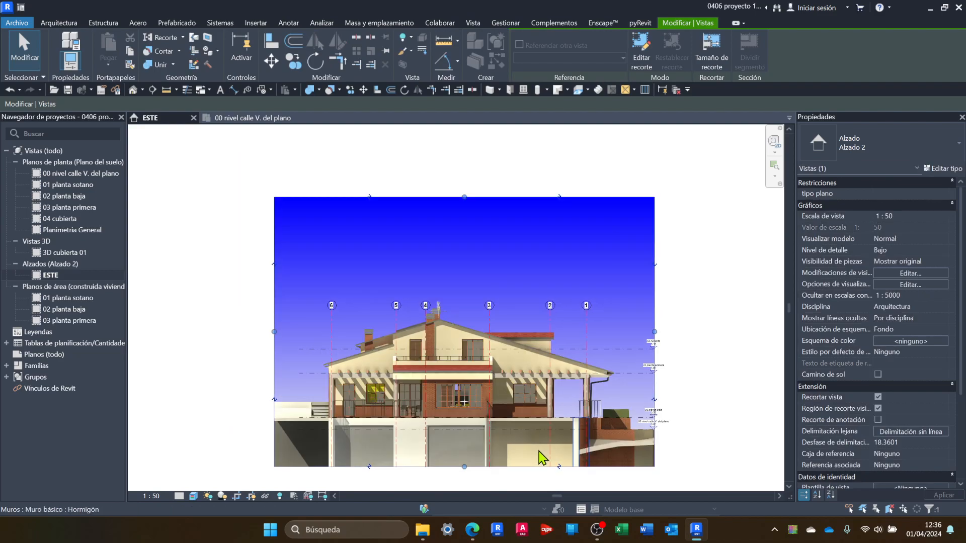
middle_click_drag(528, 416, 463, 392)
left_click_drag(463, 398, 464, 445)
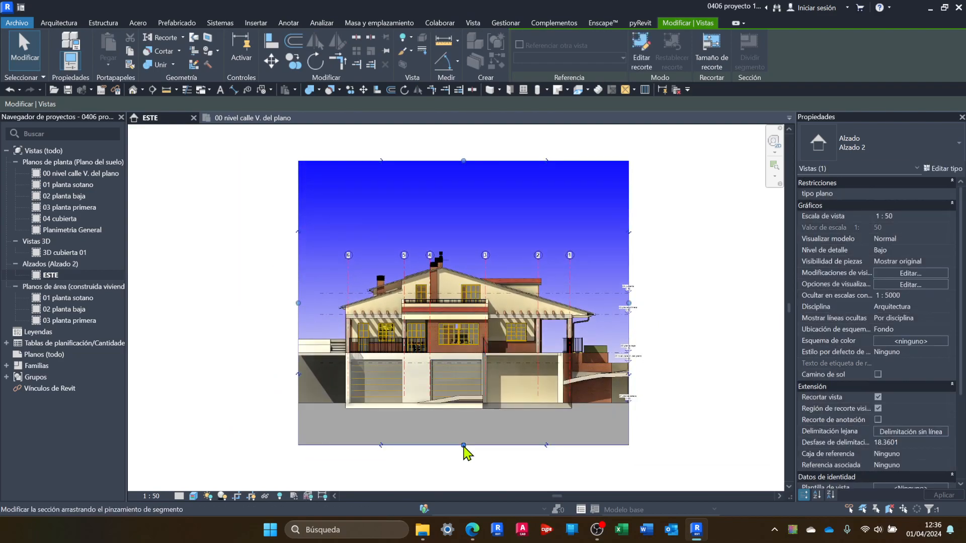
left_click_drag(299, 303, 178, 303)
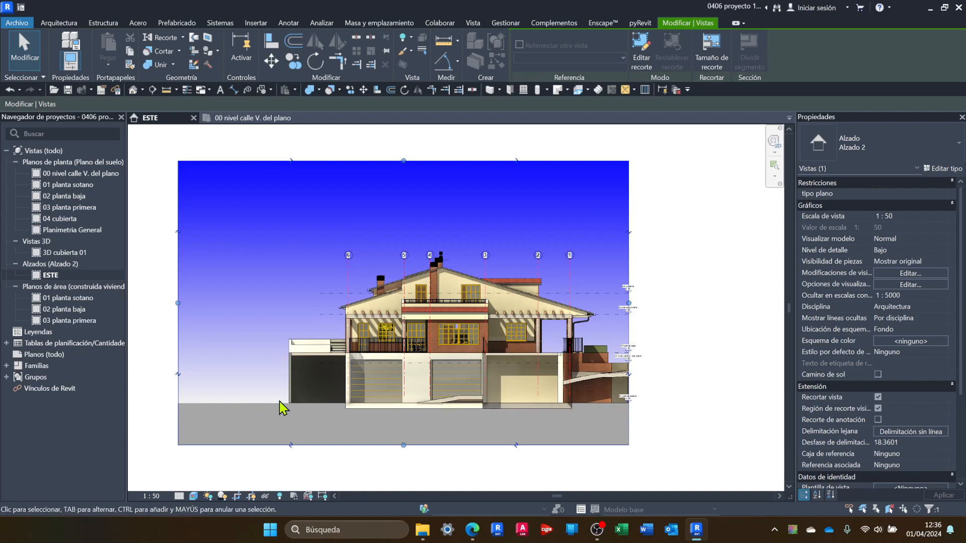
Step: Set the sun configuration's ground plane level to 02 planta baja and accept the graphic display options
scroll(641, 397, "up", 6)
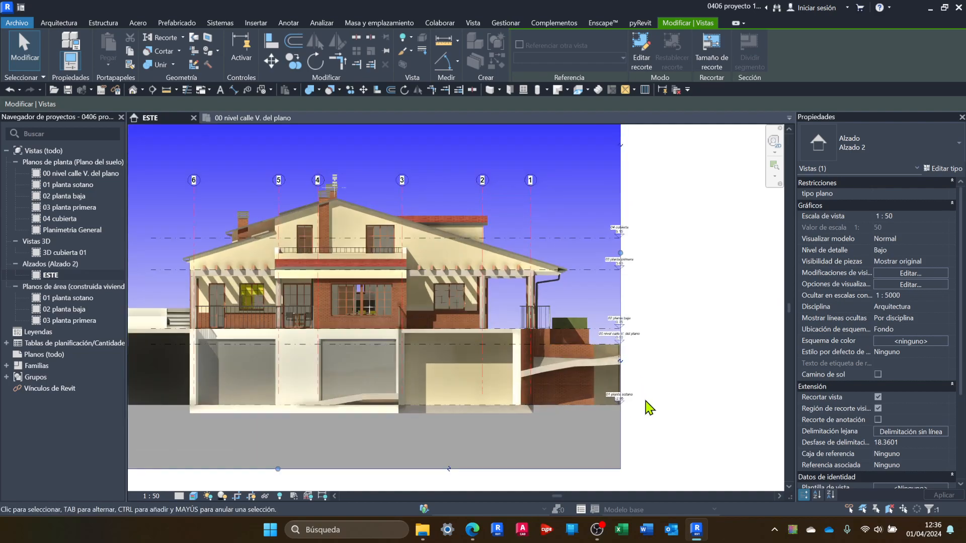
scroll(614, 403, "down", 8)
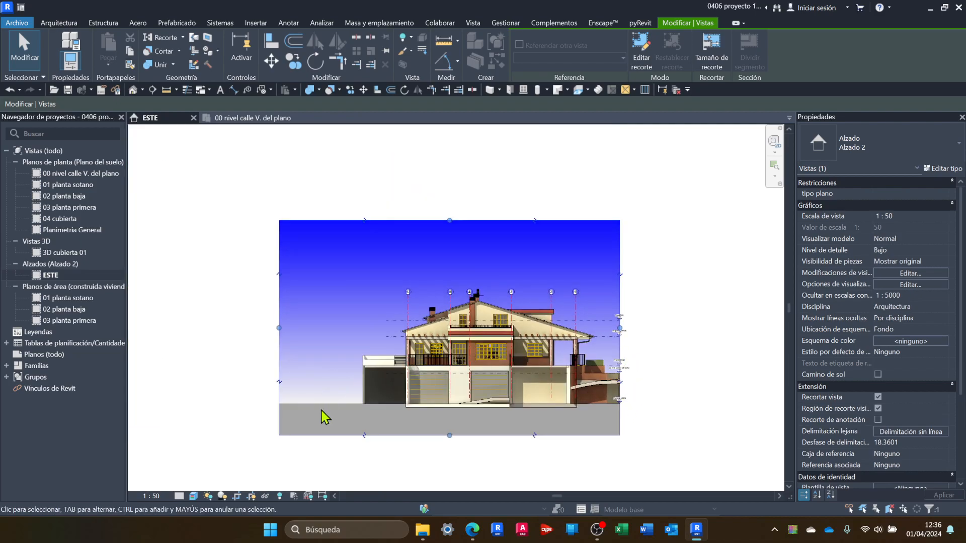
scroll(502, 290, "up", 2)
scroll(502, 291, "down", 1)
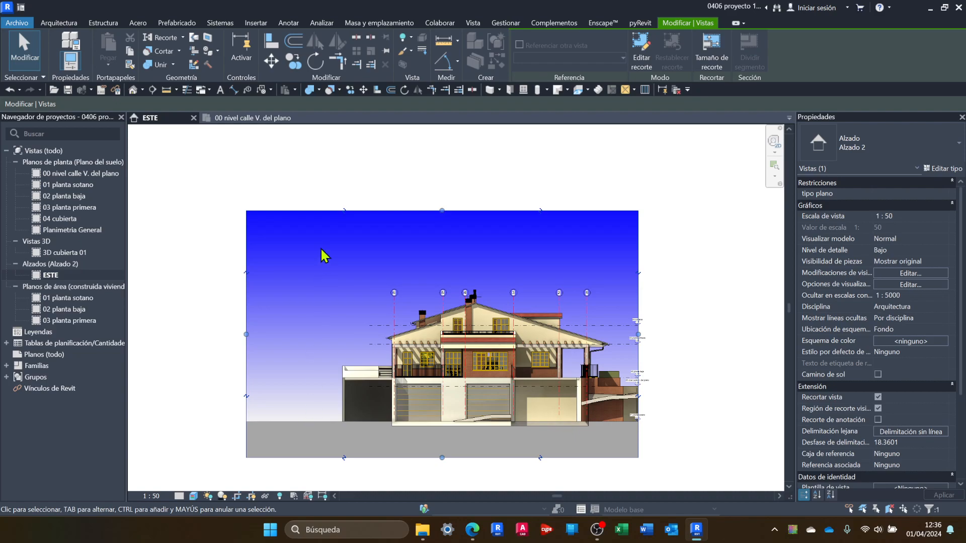
left_click(194, 497)
left_click(223, 413)
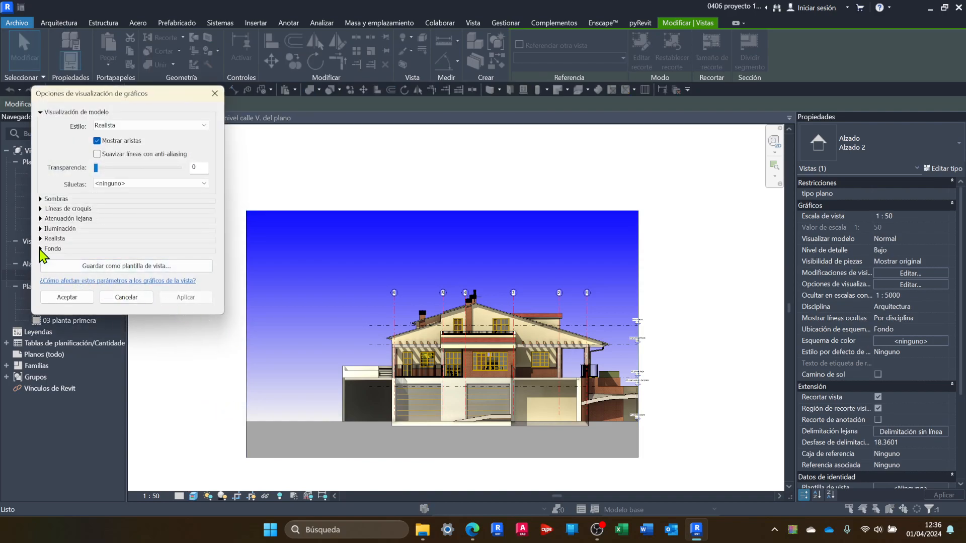
left_click(41, 249)
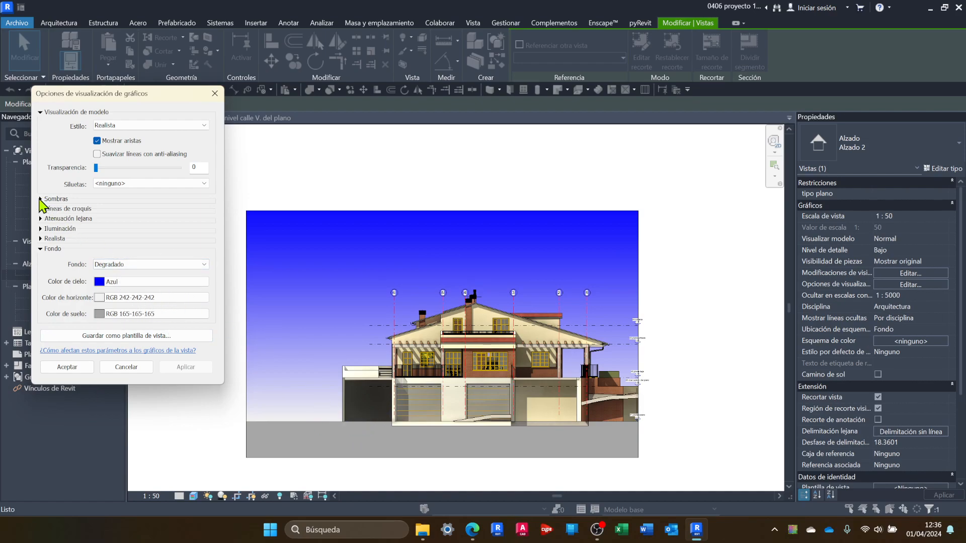
left_click(40, 199)
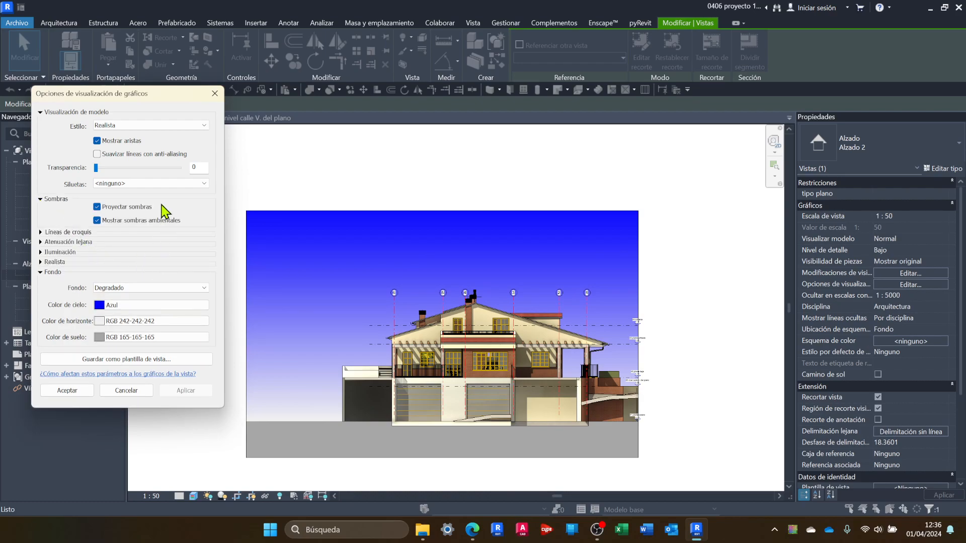
left_click(40, 253)
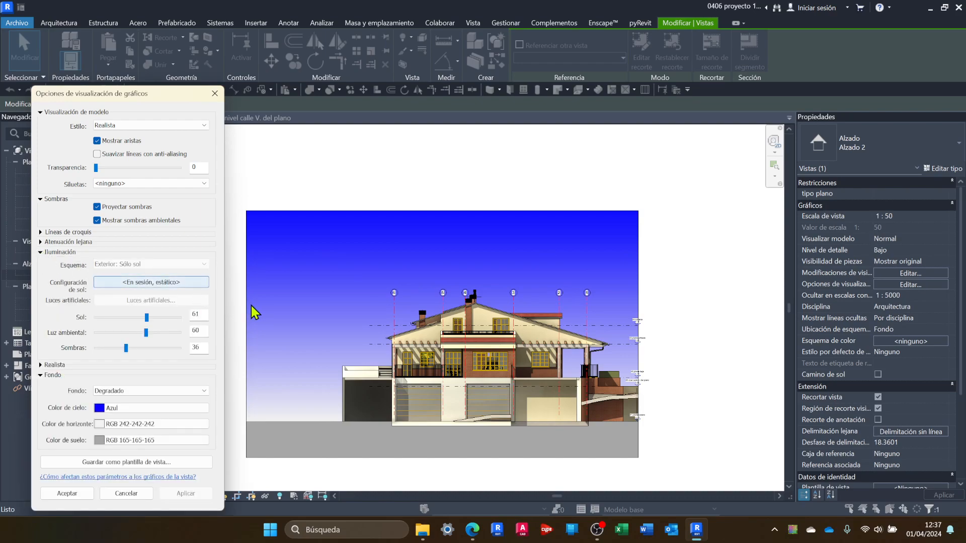
left_click(146, 283)
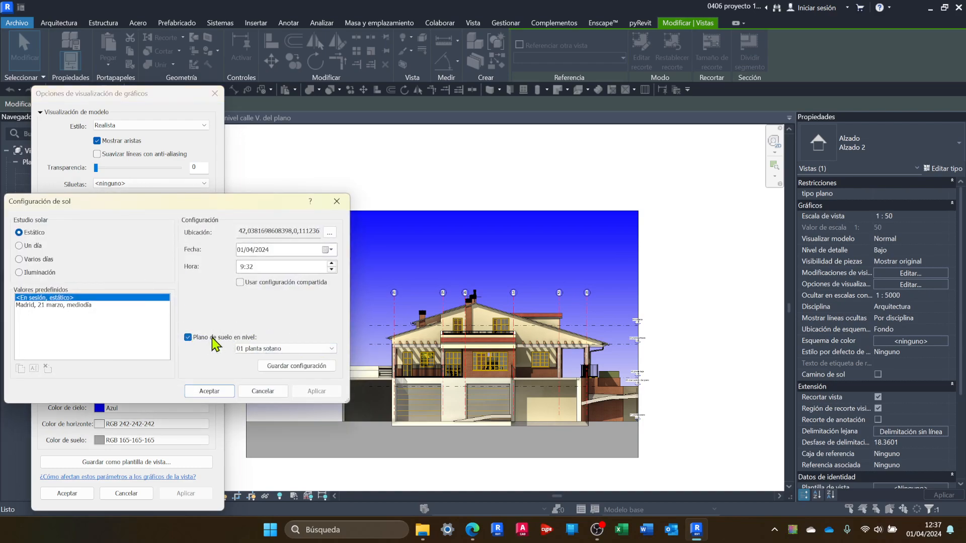
left_click(266, 350)
left_click(271, 373)
left_click(210, 392)
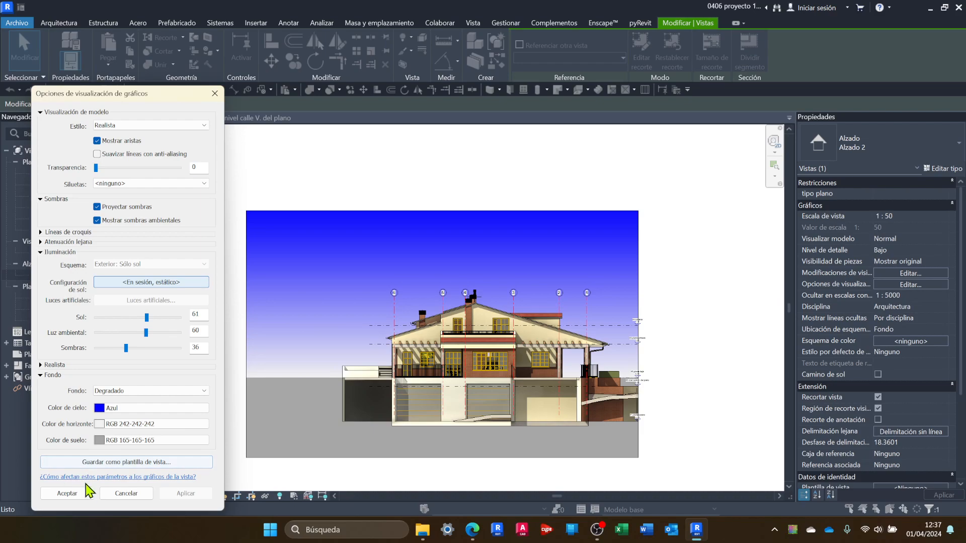
left_click(67, 493)
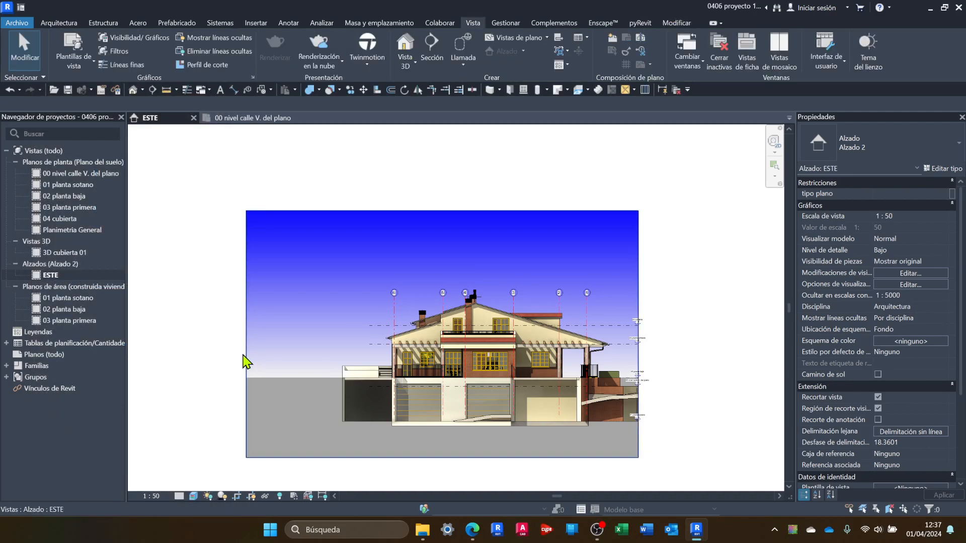
Step: Shrink the elevation's crop region, moving its left edge near the house and its lower edge up to the 02 planta baja level
left_click(246, 359)
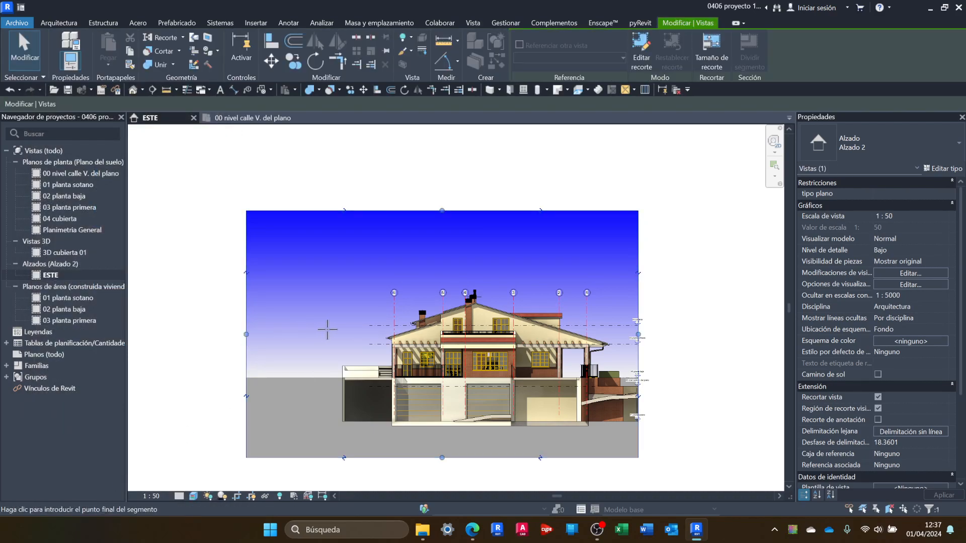
left_click_drag(341, 330, 355, 329)
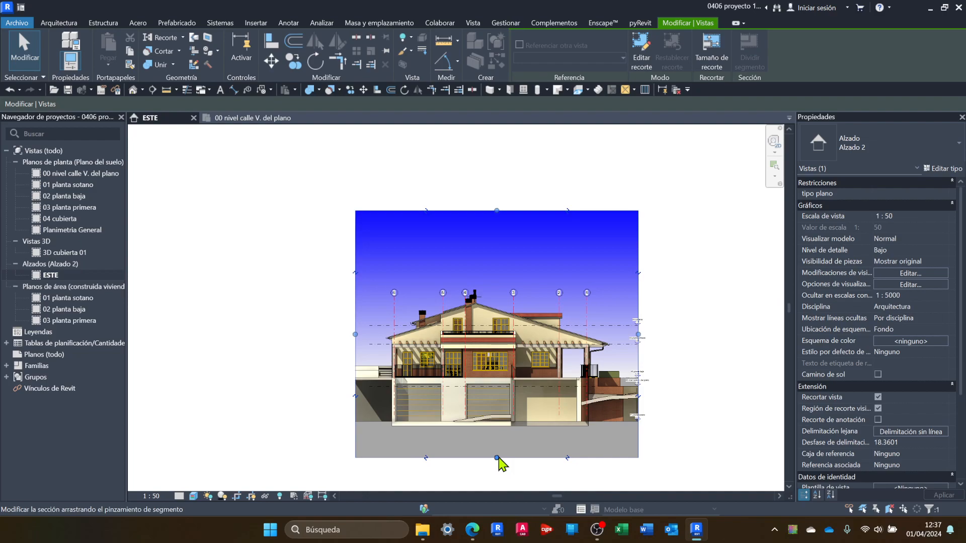
left_click_drag(497, 462, 505, 391)
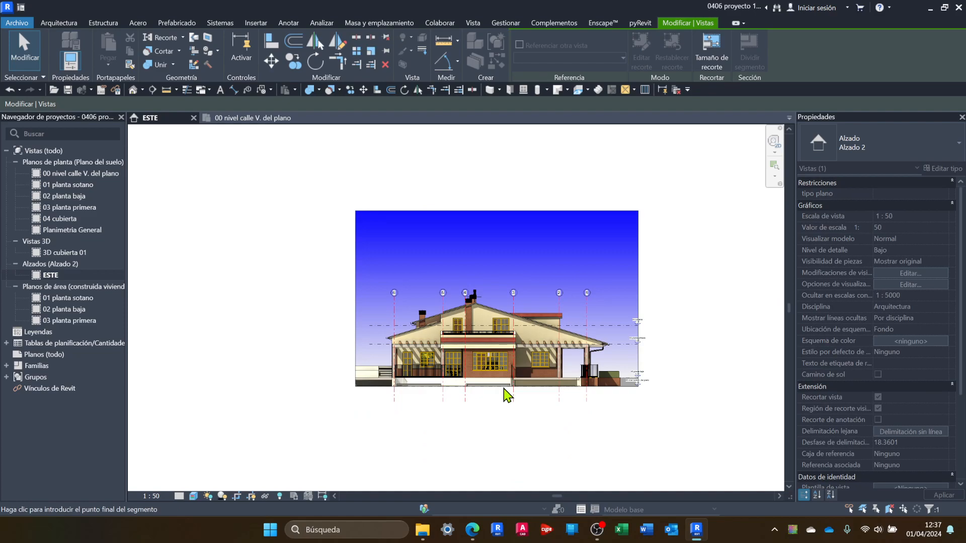
left_click_drag(505, 392, 506, 412)
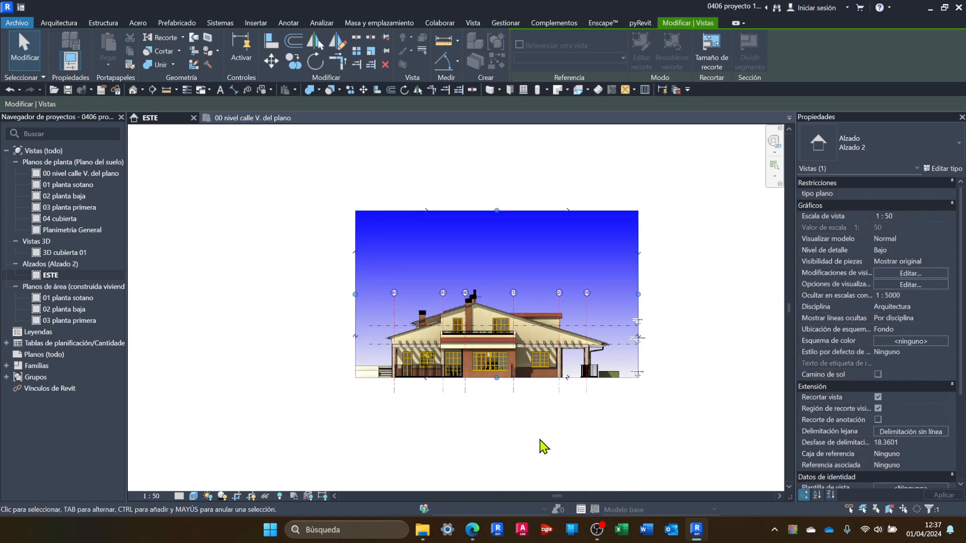
left_click(678, 456)
scroll(600, 339, "up", 2)
middle_click_drag(696, 345, 698, 365)
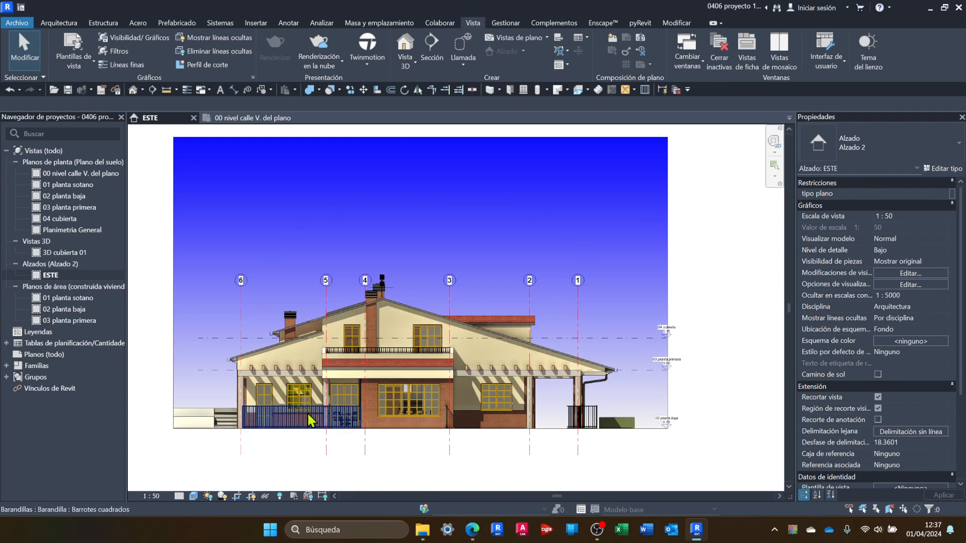
middle_click_drag(713, 300, 720, 315)
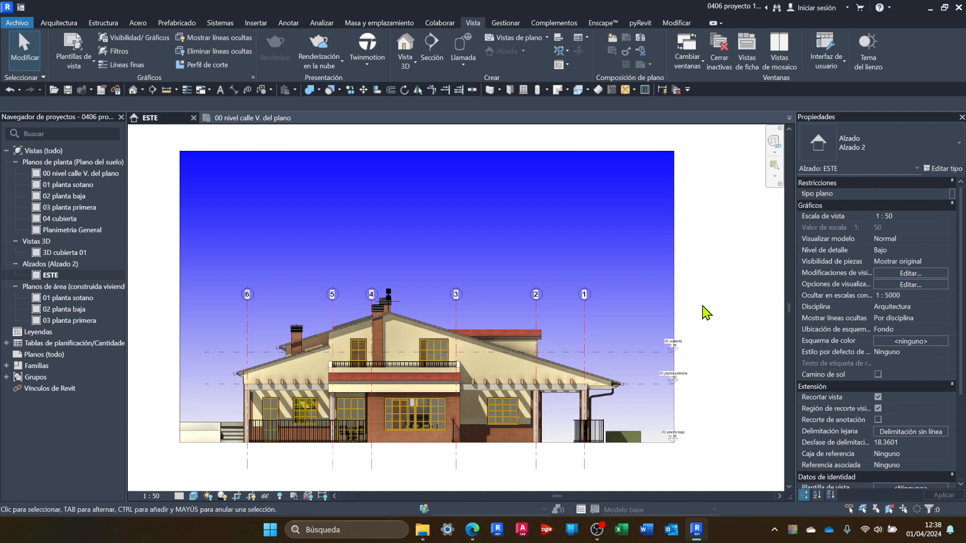
Step: Create a view template named ALZADO 1 from the ESTE elevation
right_click(51, 276)
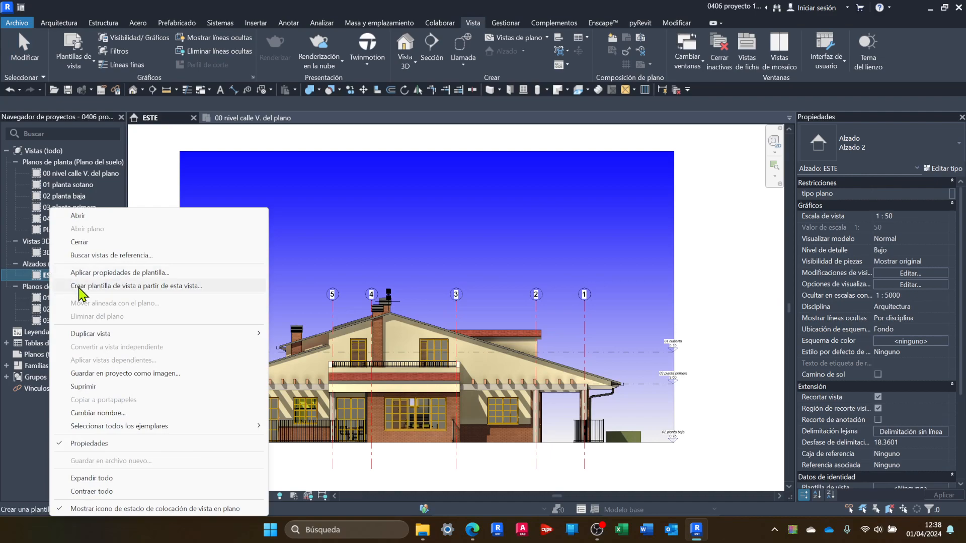
left_click(80, 287)
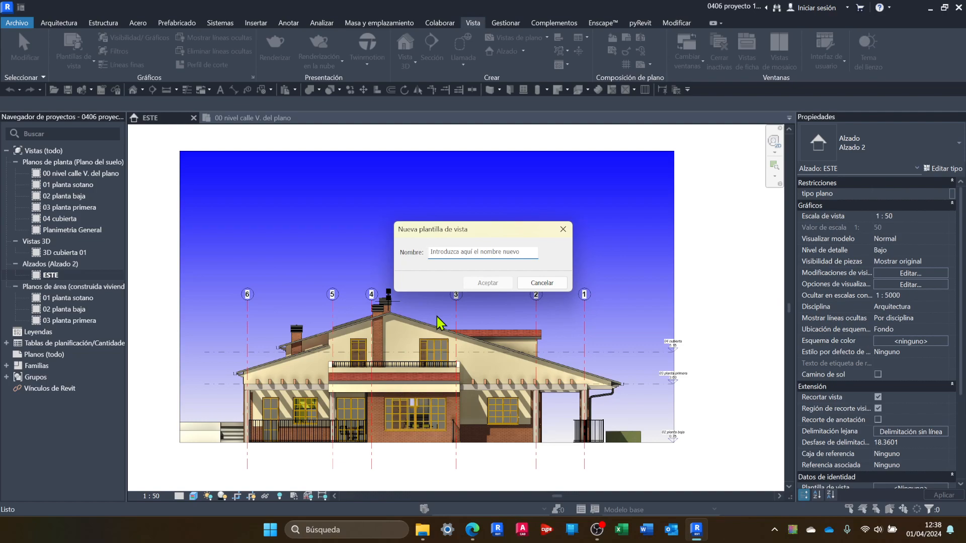
type("ALZADO 1")
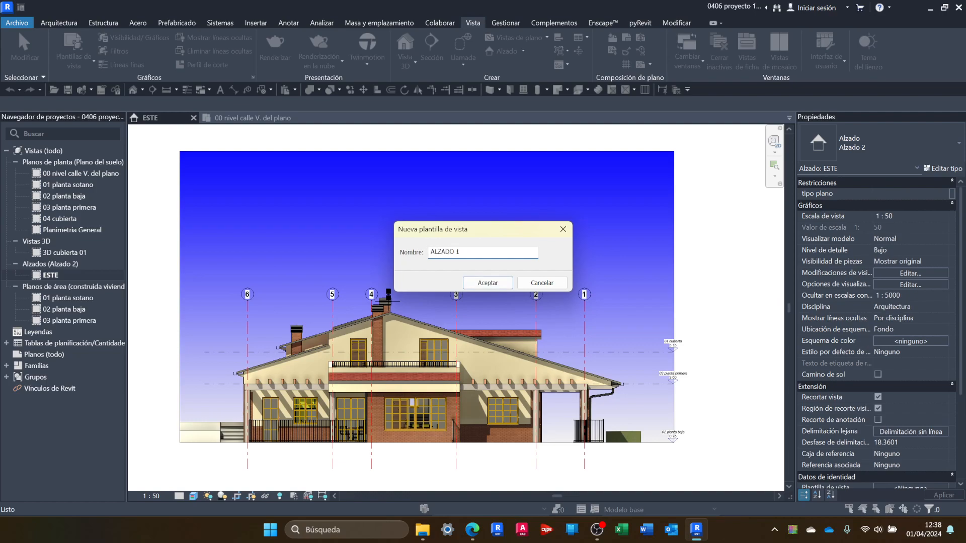
key("Return")
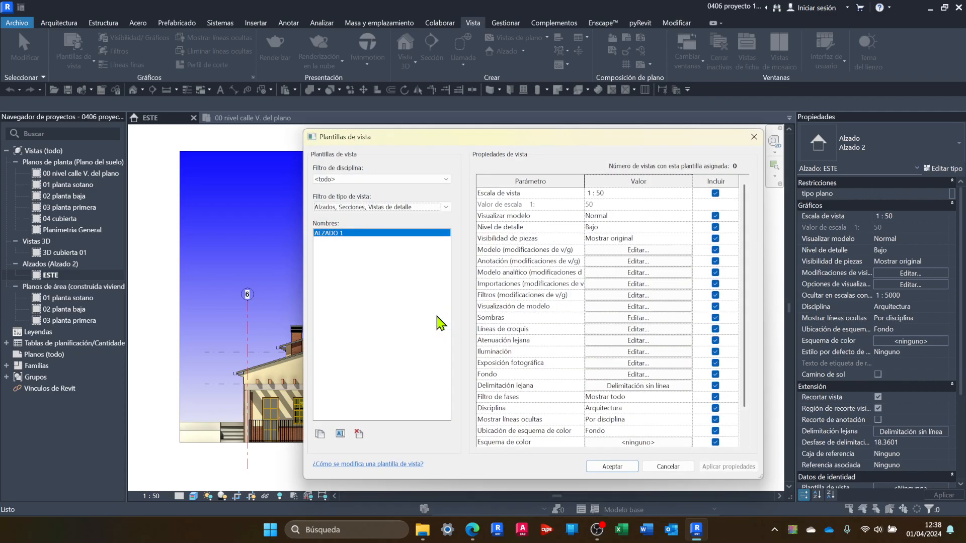
left_click_drag(449, 136, 204, 60)
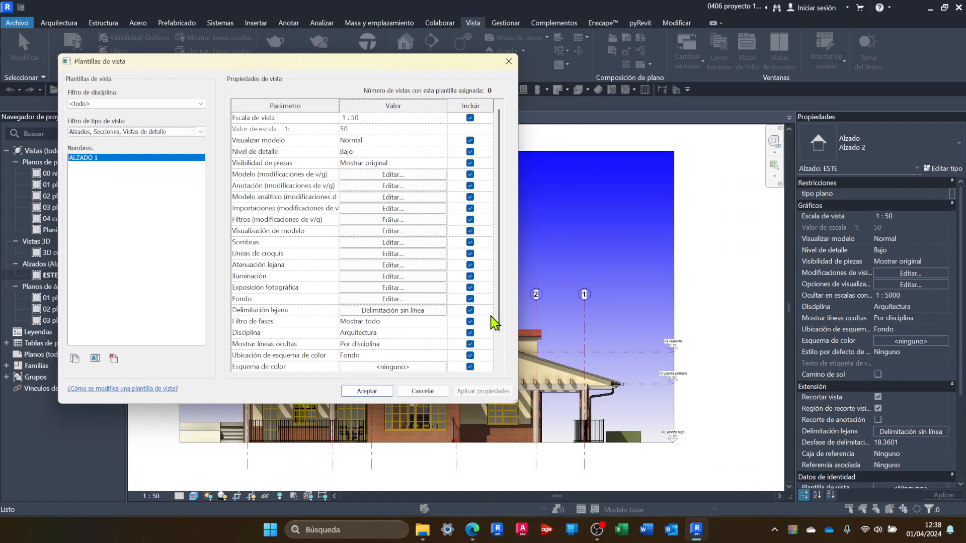
Step: Set the detail level to Alto in the ALZADO 1 view template and accept the template's properties
left_click_drag(512, 402, 580, 477)
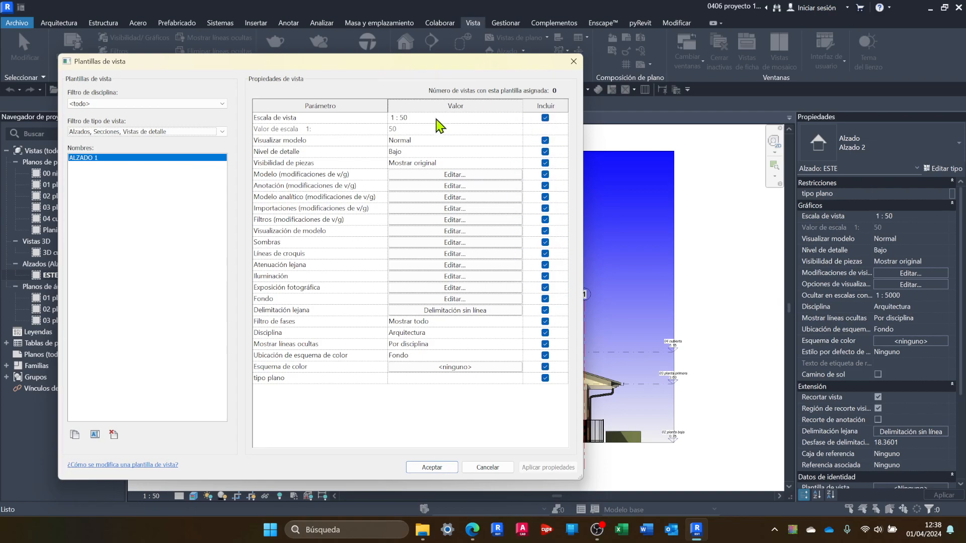
left_click(406, 156)
left_click(518, 153)
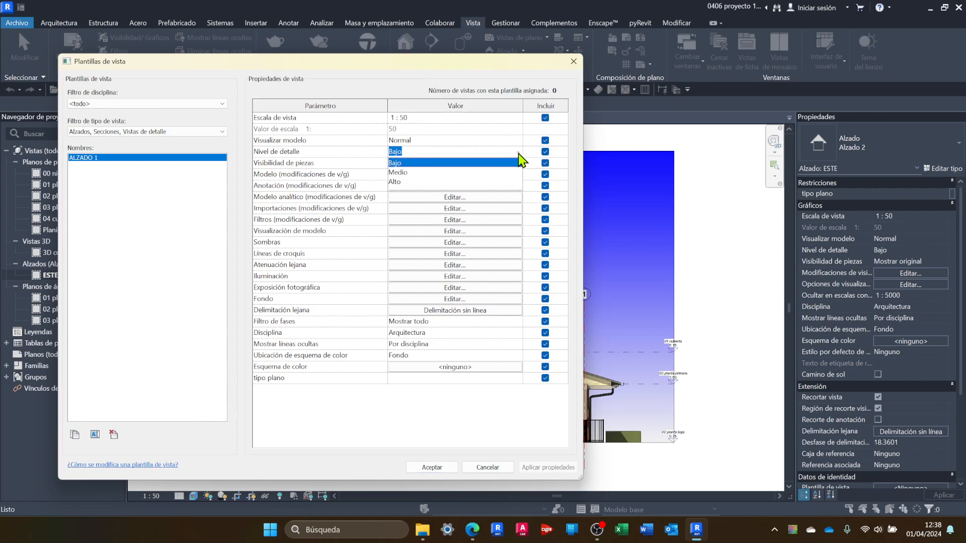
left_click(406, 182)
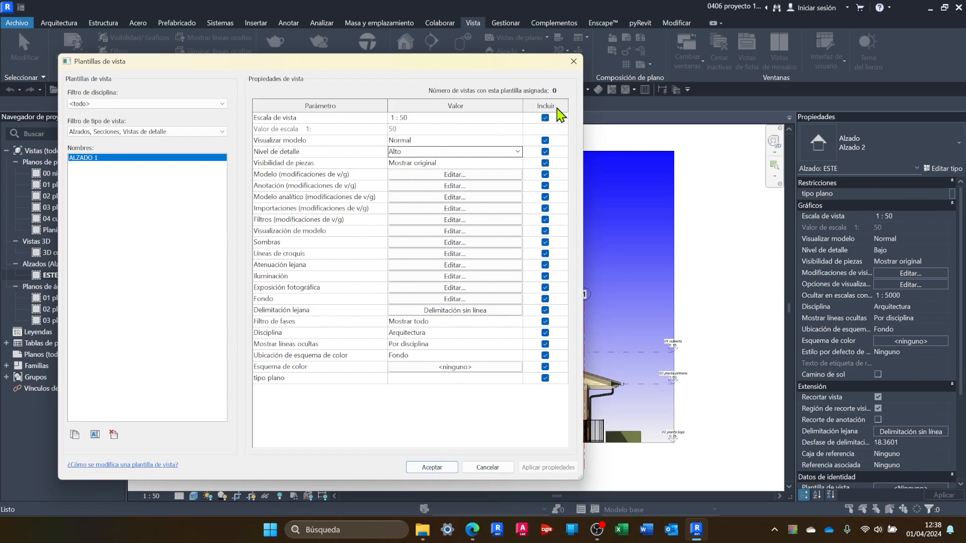
left_click(426, 473)
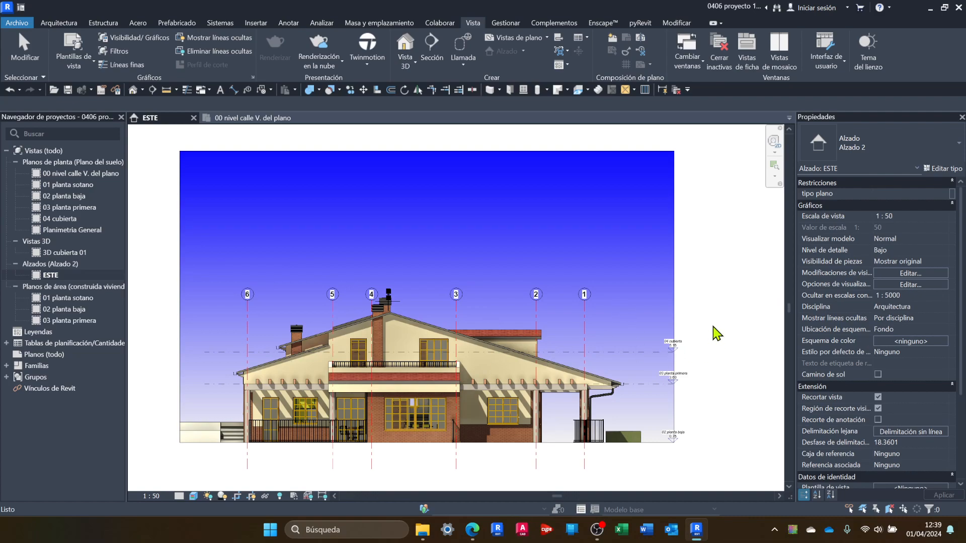
Step: Try to save the ESTE elevation's graphic display options as a view template named ALZADO 2
right_click(47, 276)
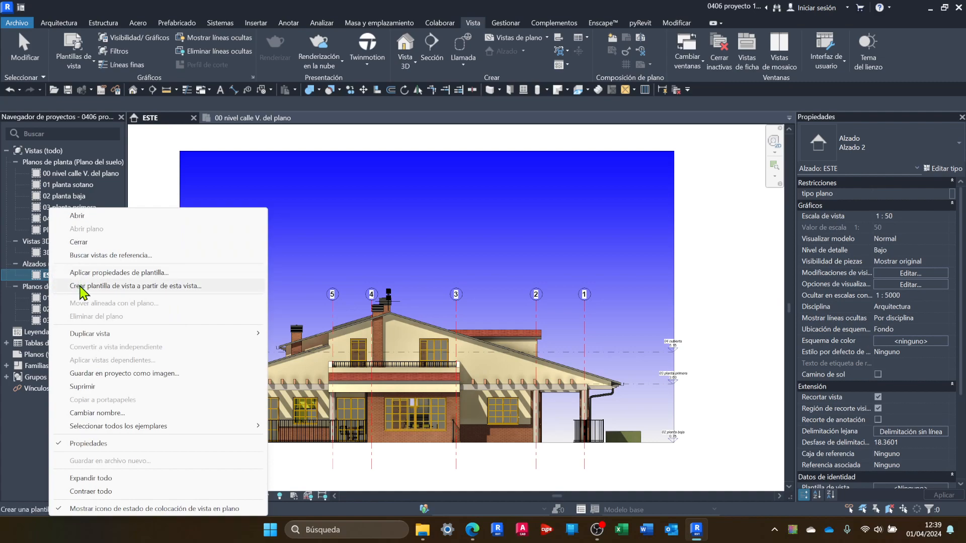
left_click(704, 294)
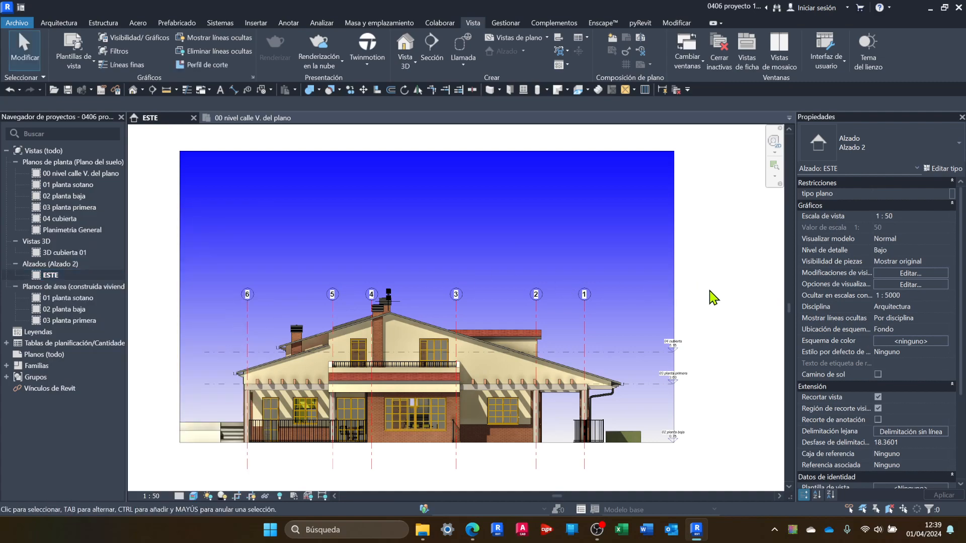
left_click(194, 496)
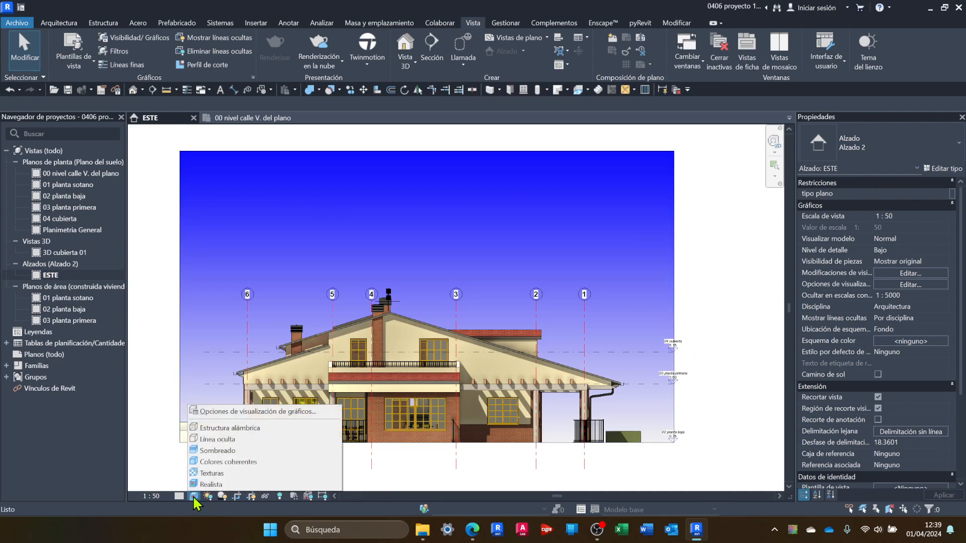
left_click(225, 413)
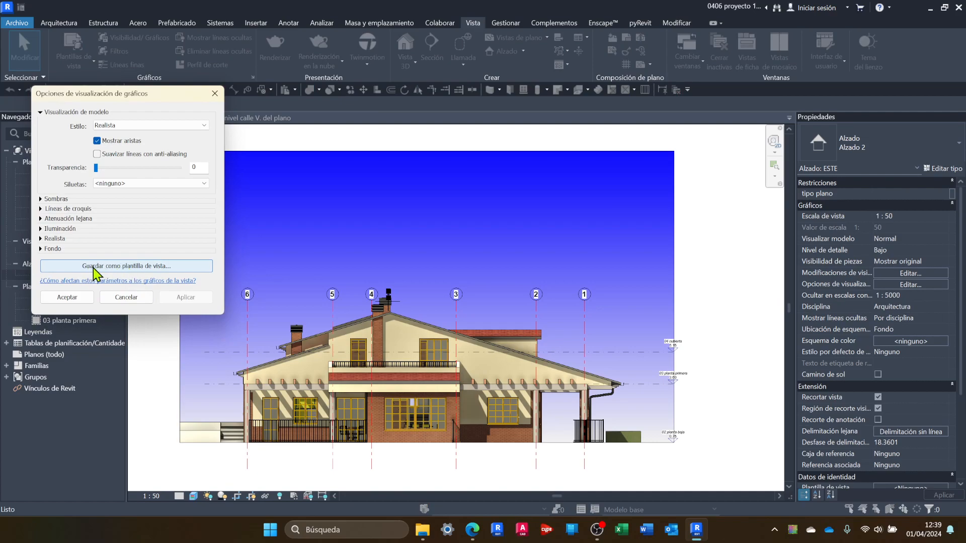
left_click(111, 267)
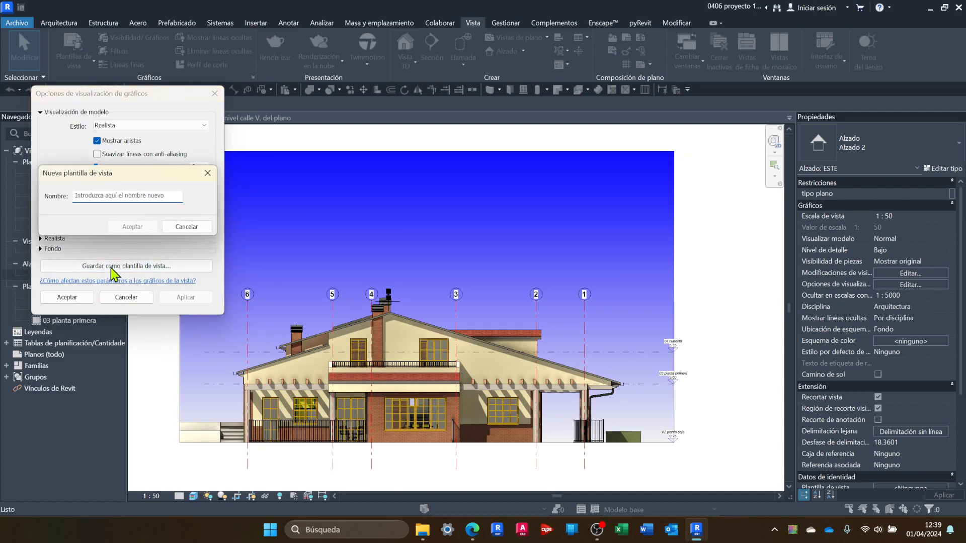
type("ALZADO 2")
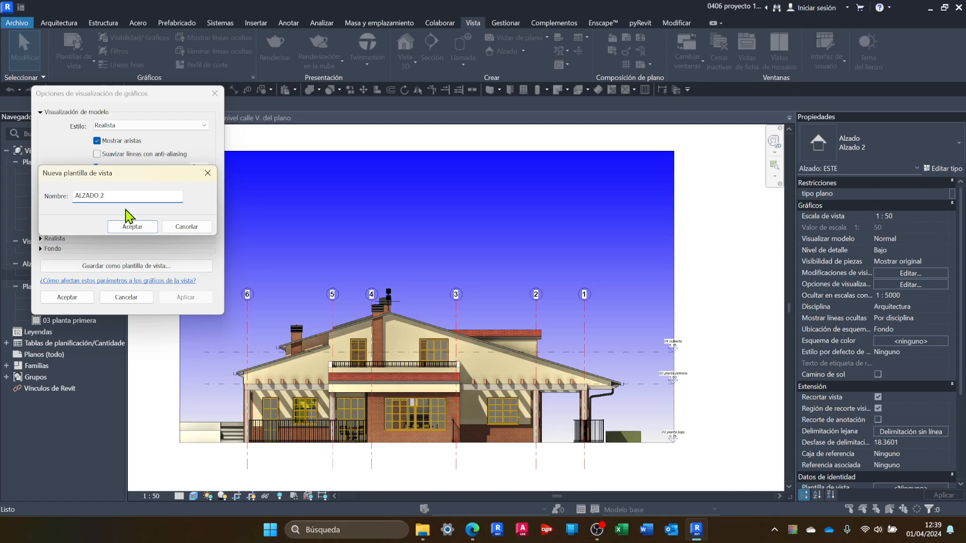
left_click(133, 227)
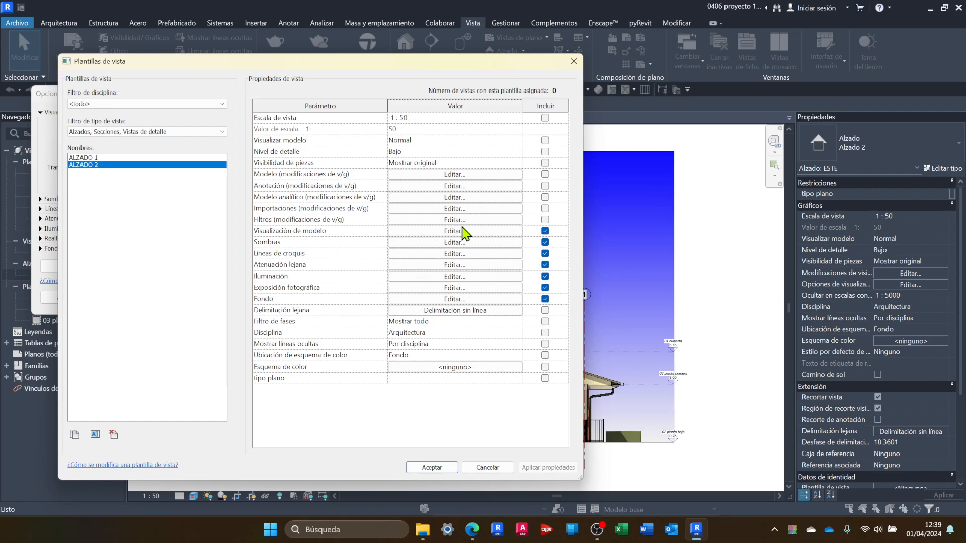
left_click_drag(209, 63, 433, 64)
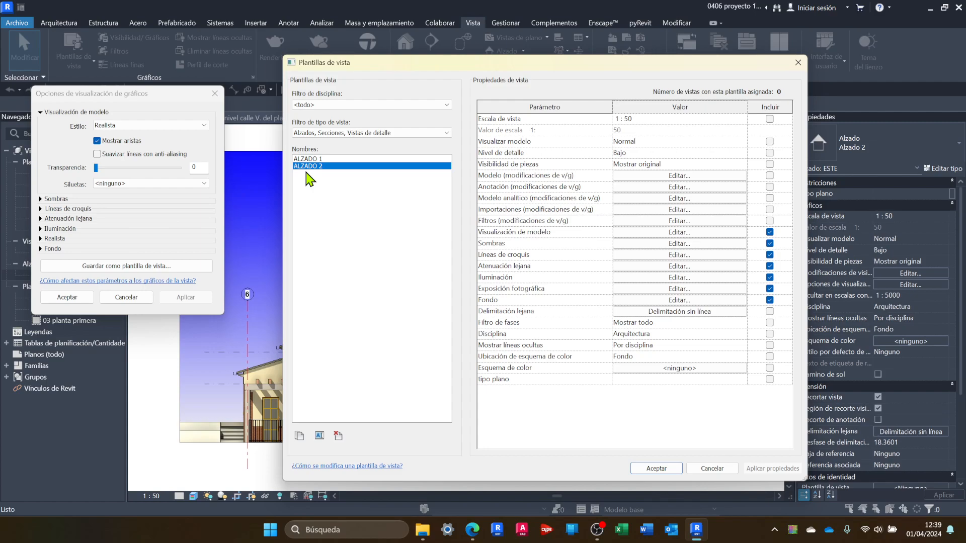
left_click(711, 468)
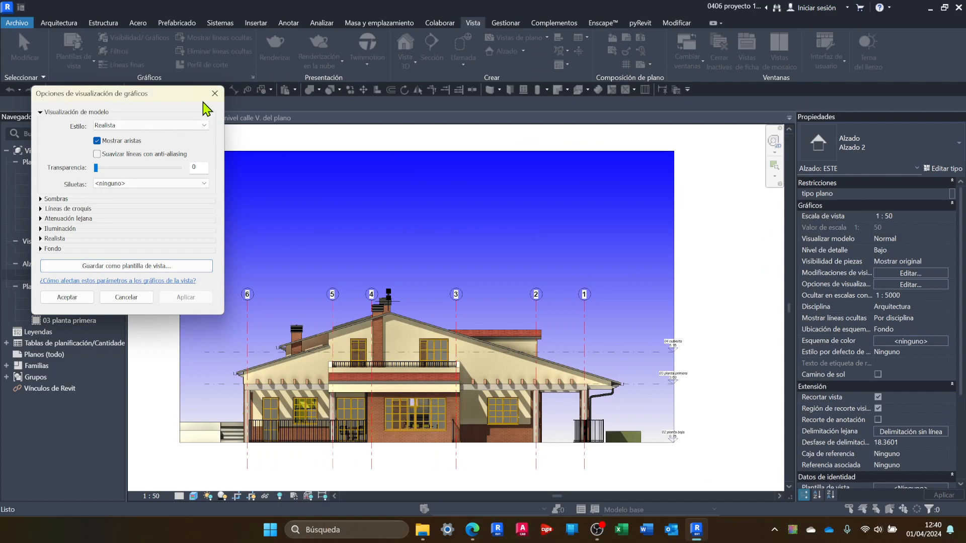
left_click(215, 94)
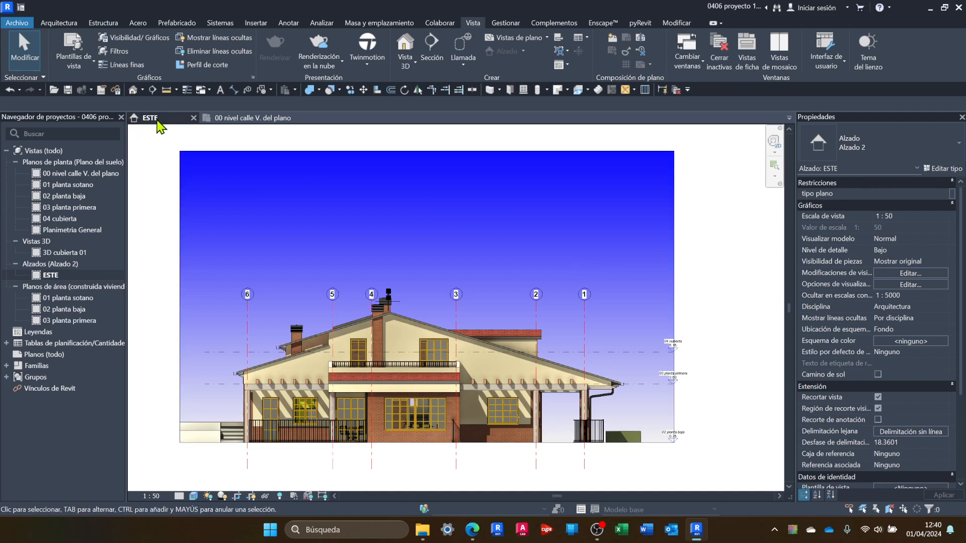
Step: Turn off the sun path in the 00 nivel calle V. floor plan
left_click(239, 120)
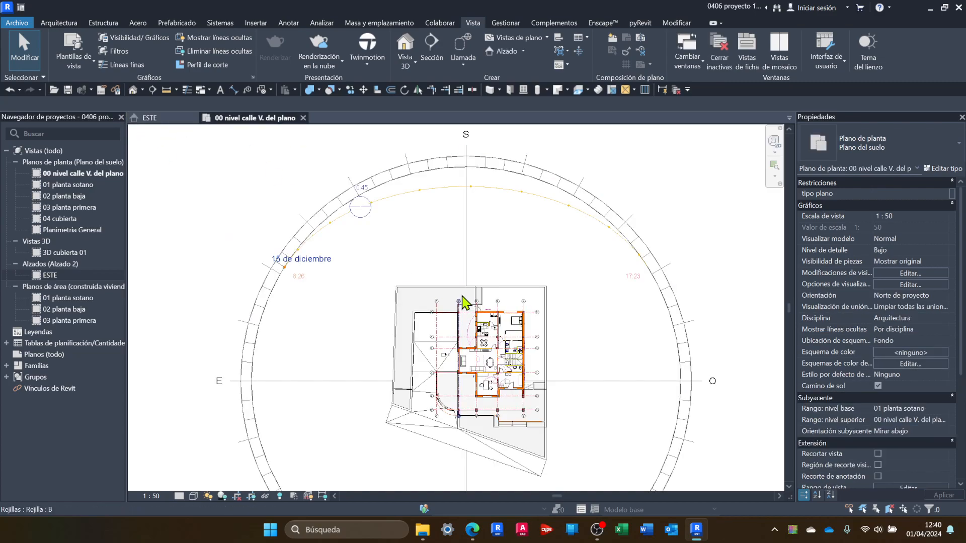
scroll(562, 358, "up", 3)
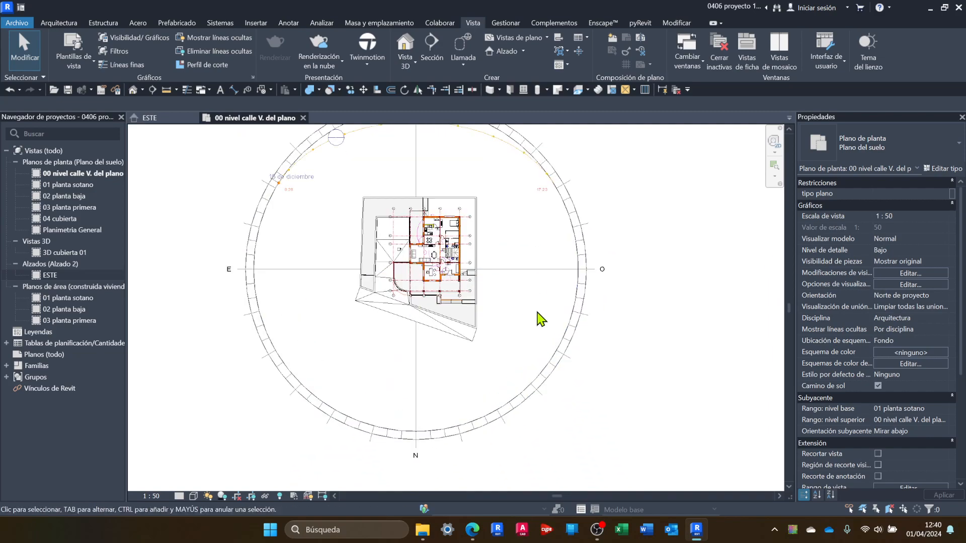
middle_click_drag(541, 319, 530, 364)
left_click(452, 191)
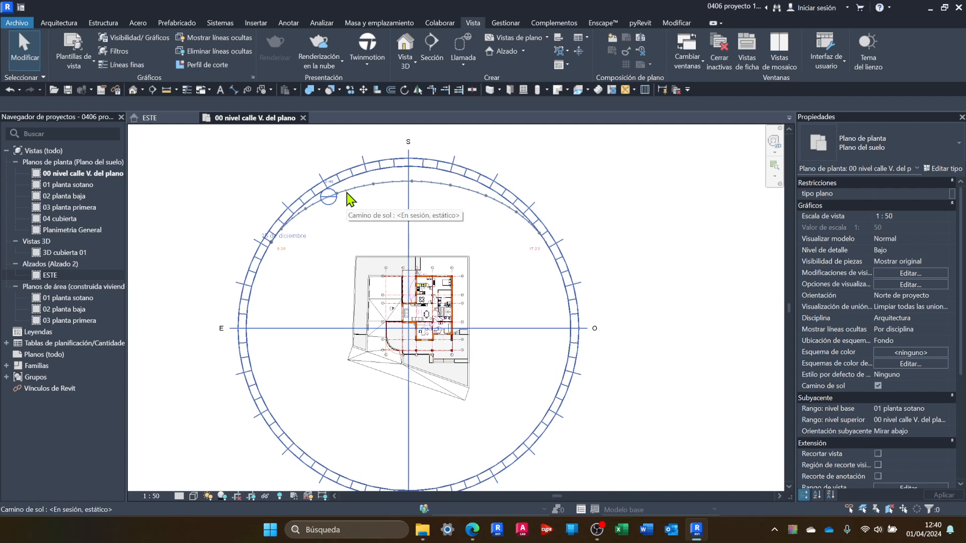
left_click(207, 496)
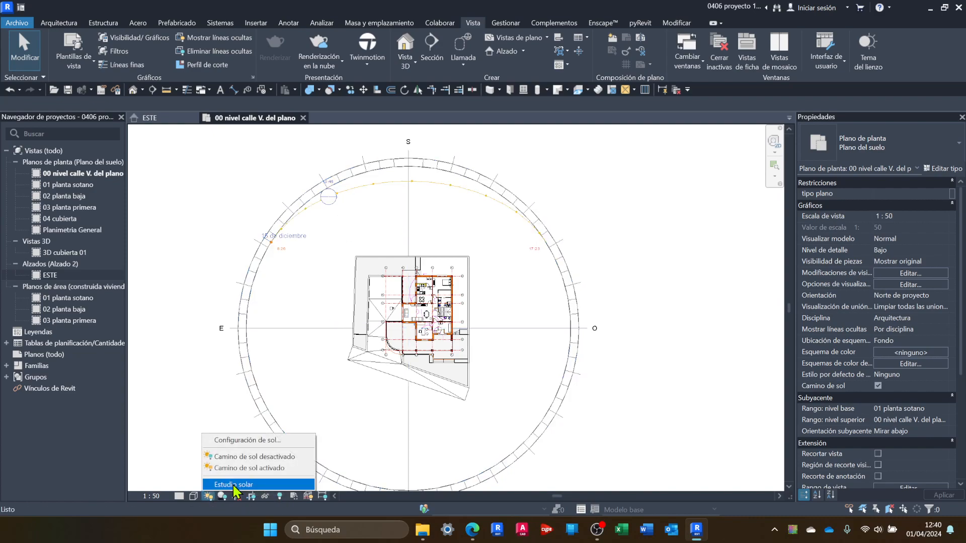
left_click(251, 456)
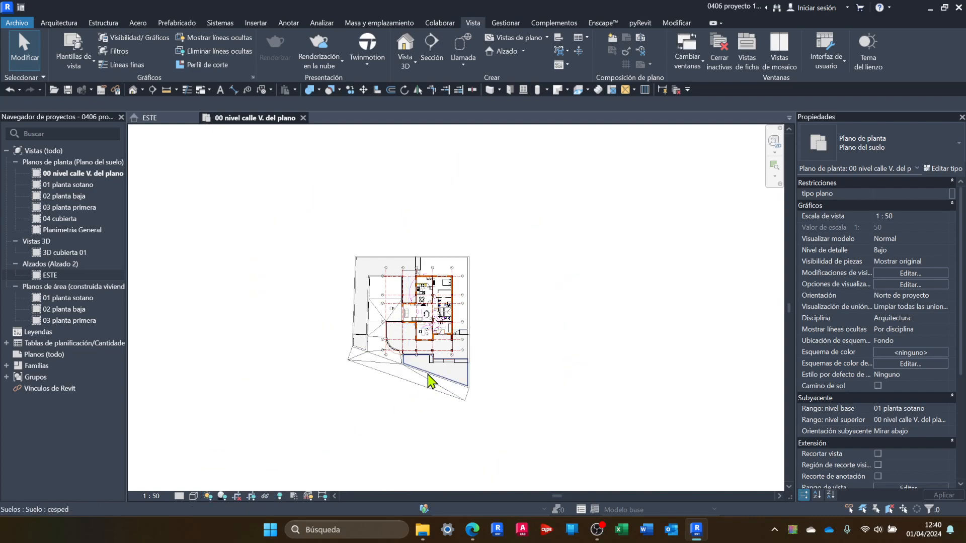
Step: Create a section with a horizontal line across the plot's full width, beyond grid 1 on the north side, looking toward the house
scroll(431, 382, "up", 7)
middle_click_drag(432, 358, 406, 202)
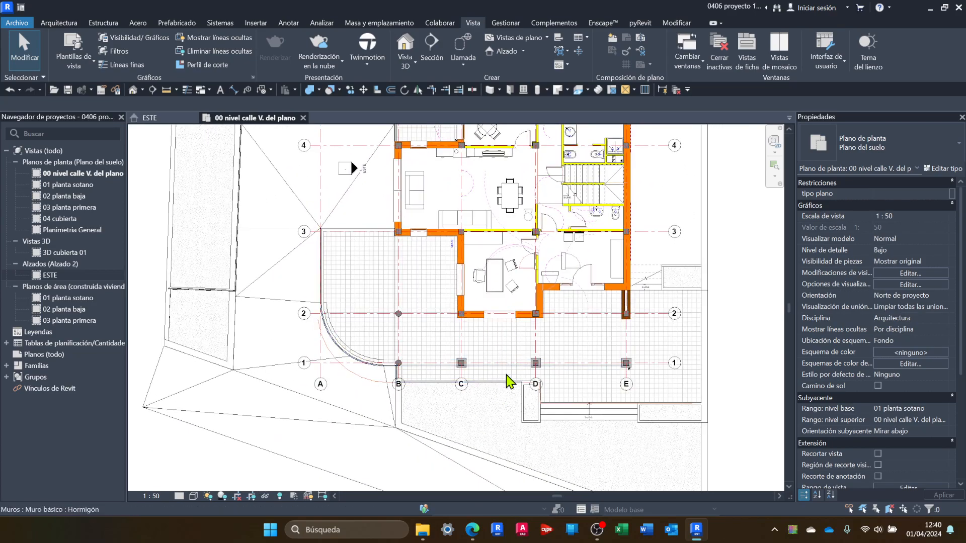
scroll(505, 434, "down", 1)
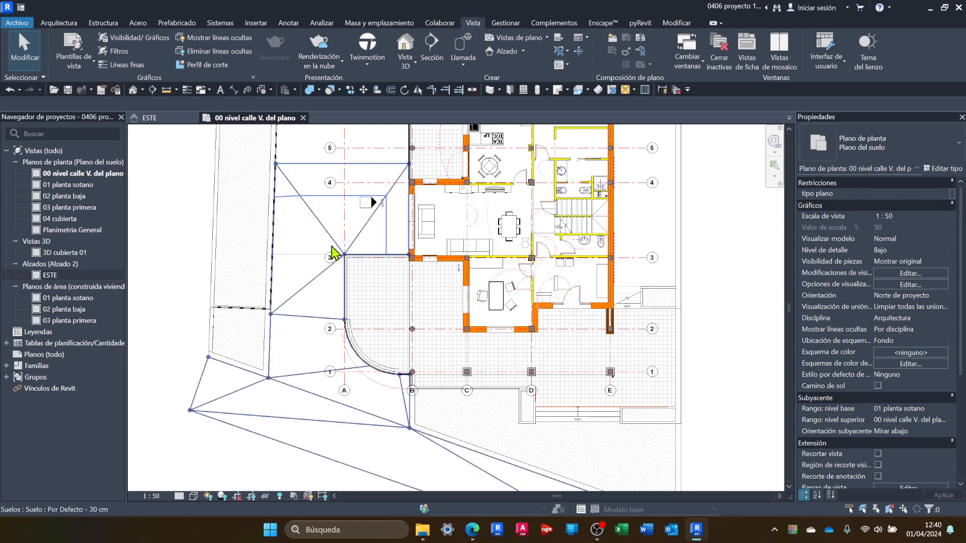
left_click(433, 43)
scroll(402, 323, "down", 5)
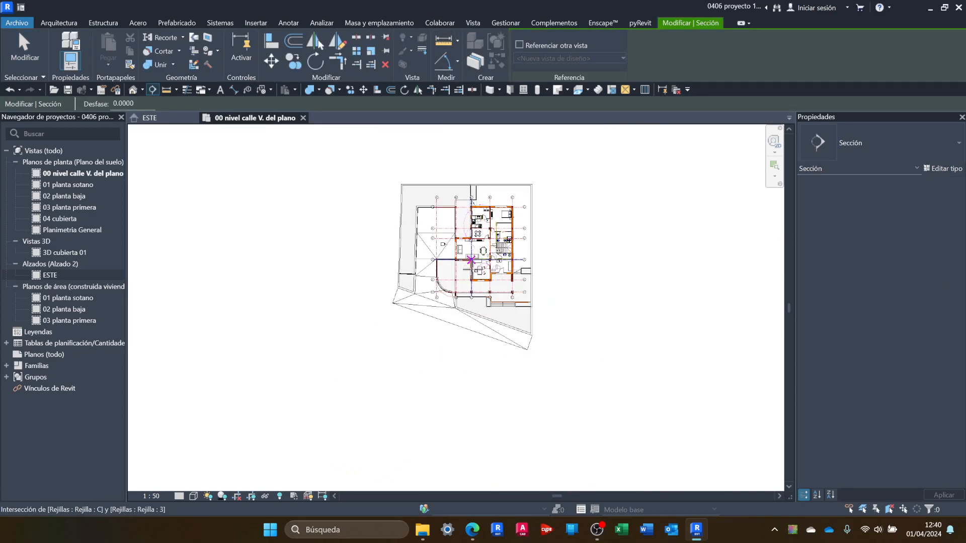
left_click(393, 320)
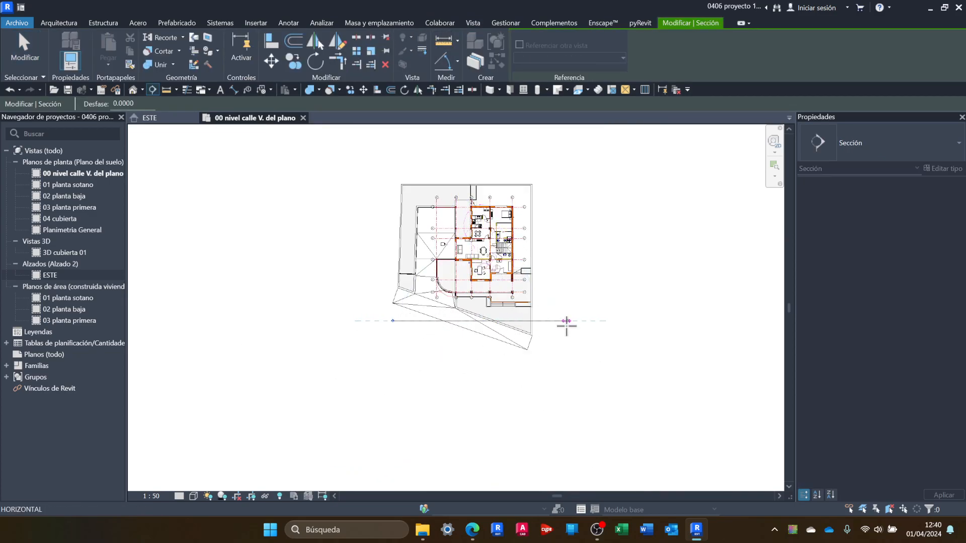
left_click(546, 321)
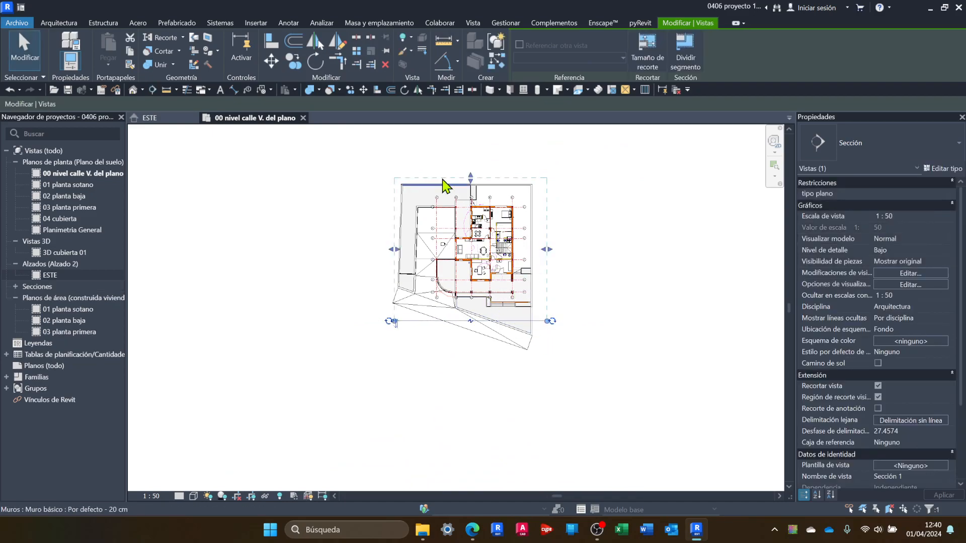
scroll(440, 323, "up", 2)
scroll(465, 327, "down", 1)
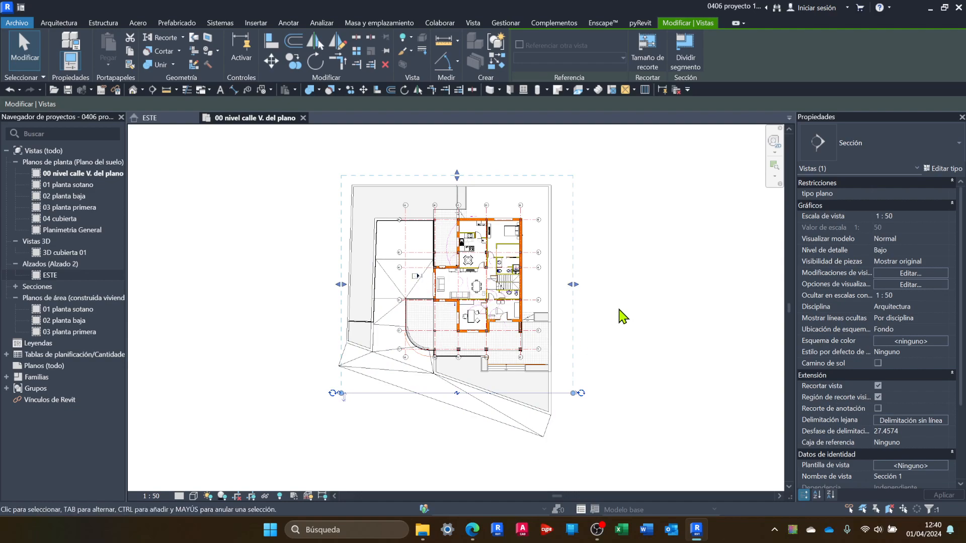
left_click(705, 327)
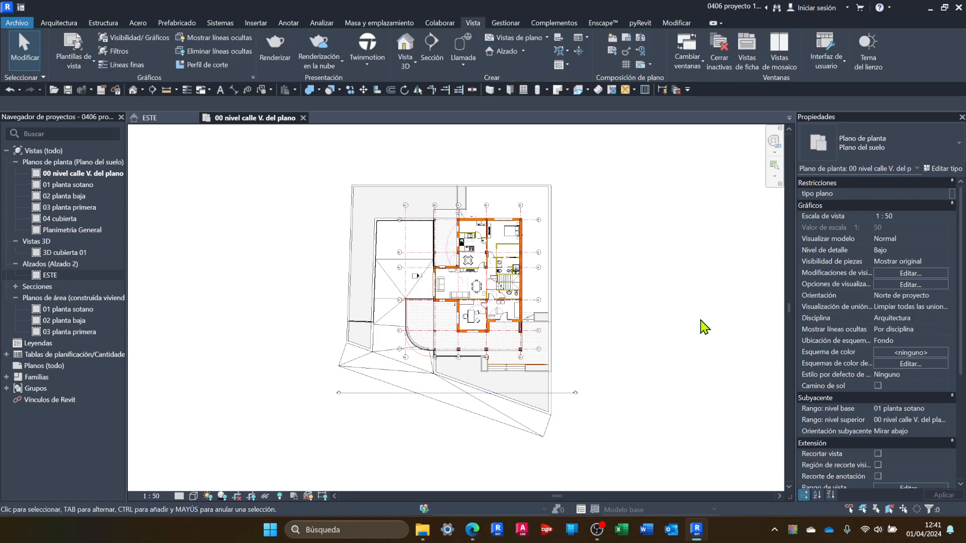
Step: Check the extents of the ESTE elevation and the new section in plan, and open the Sección 1 view
left_click(417, 279)
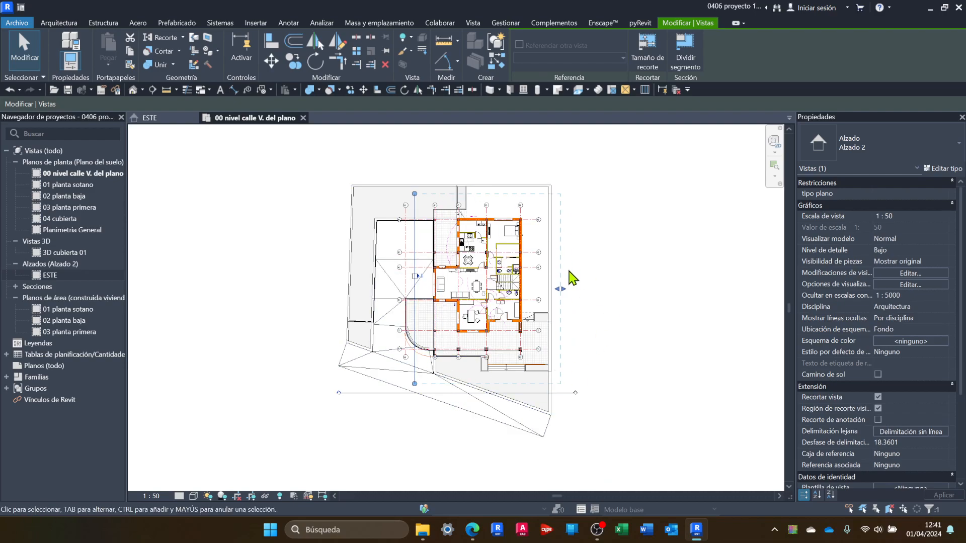
left_click(365, 394)
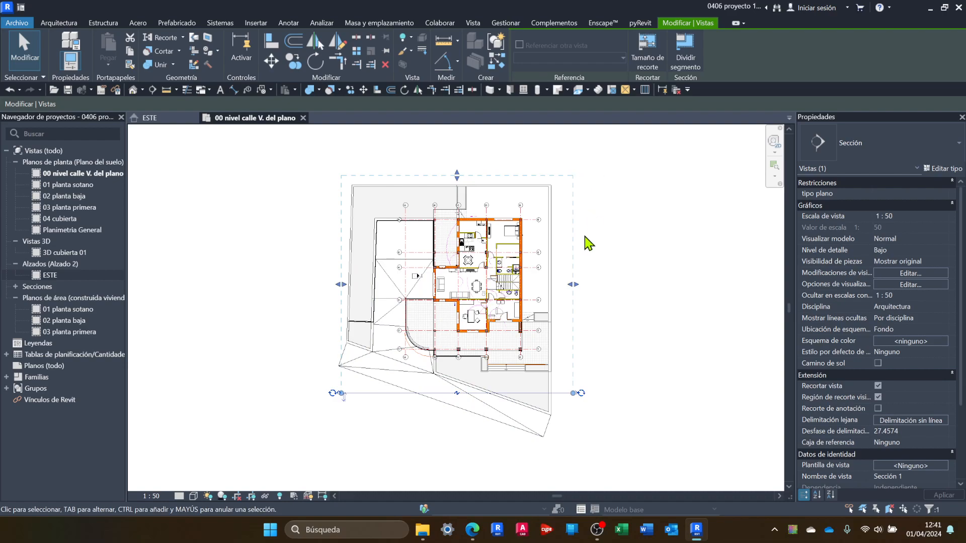
left_click(647, 330)
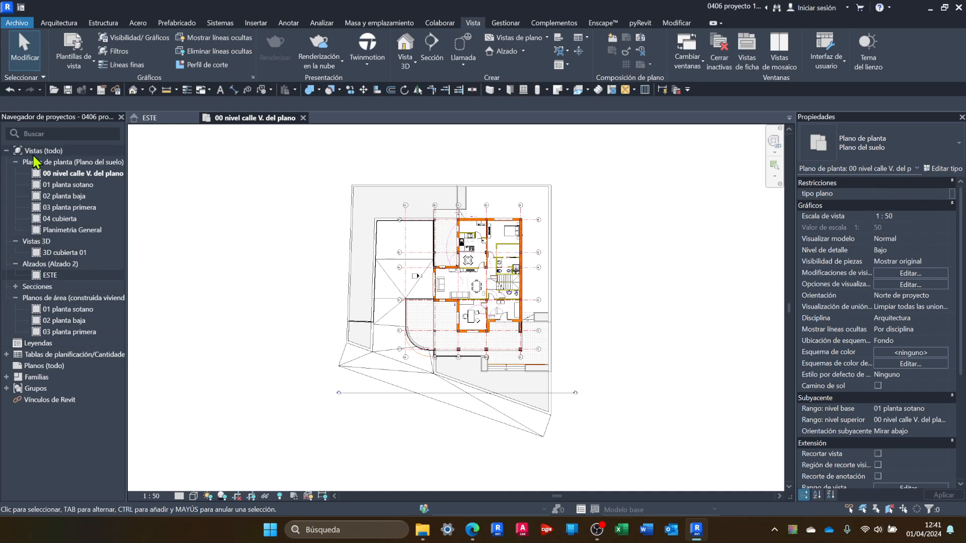
left_click(15, 286)
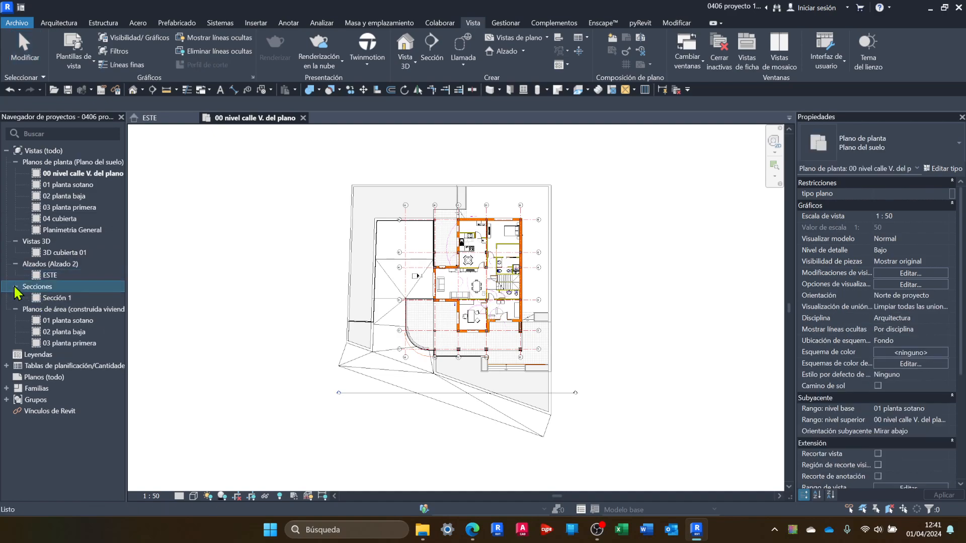
double_click(59, 301)
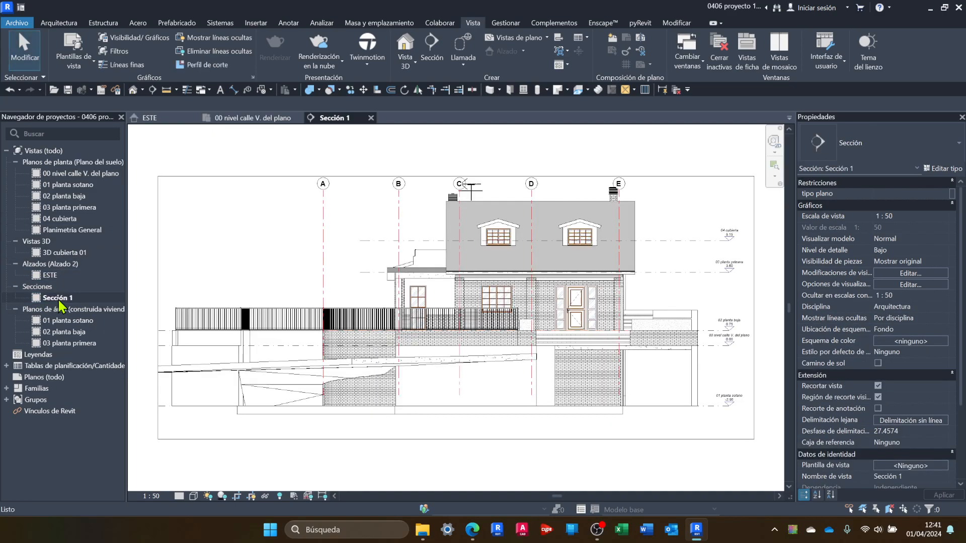
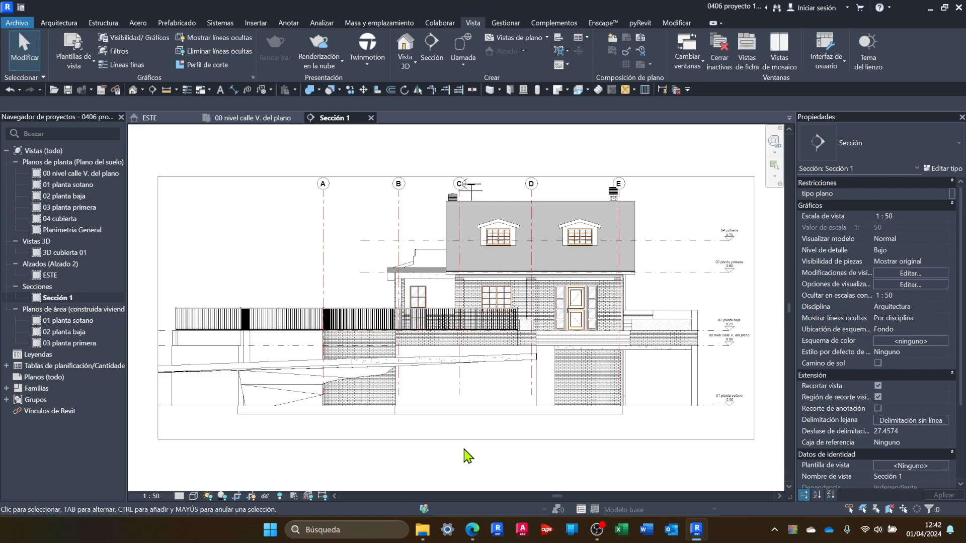
Step: Apply the properties of the ALZADO 1 view template to the Sección 1 view
left_click(56, 303)
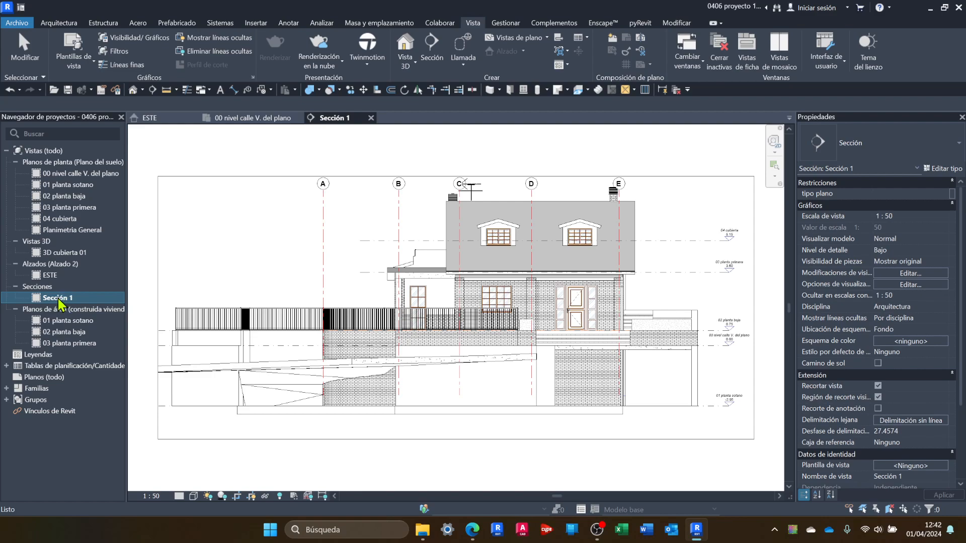
right_click(61, 303)
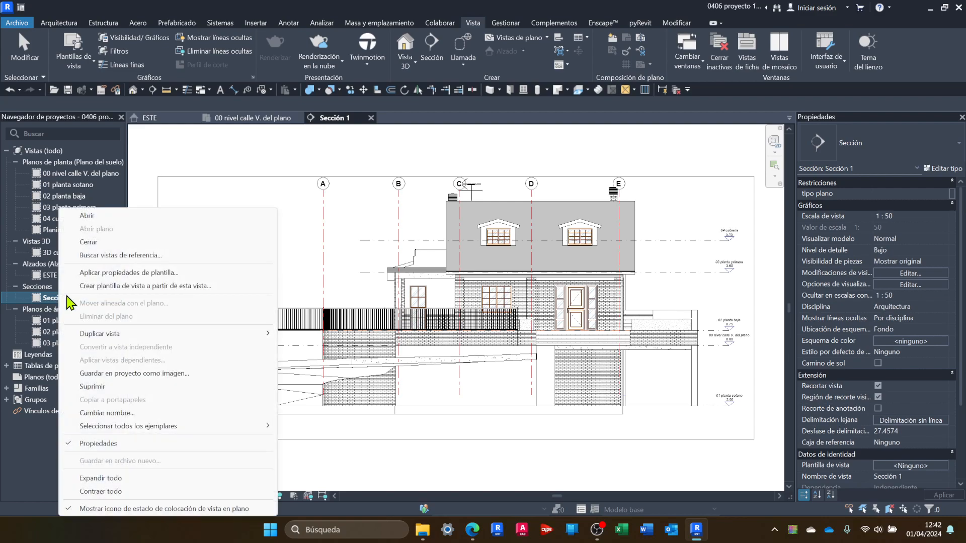
left_click(125, 274)
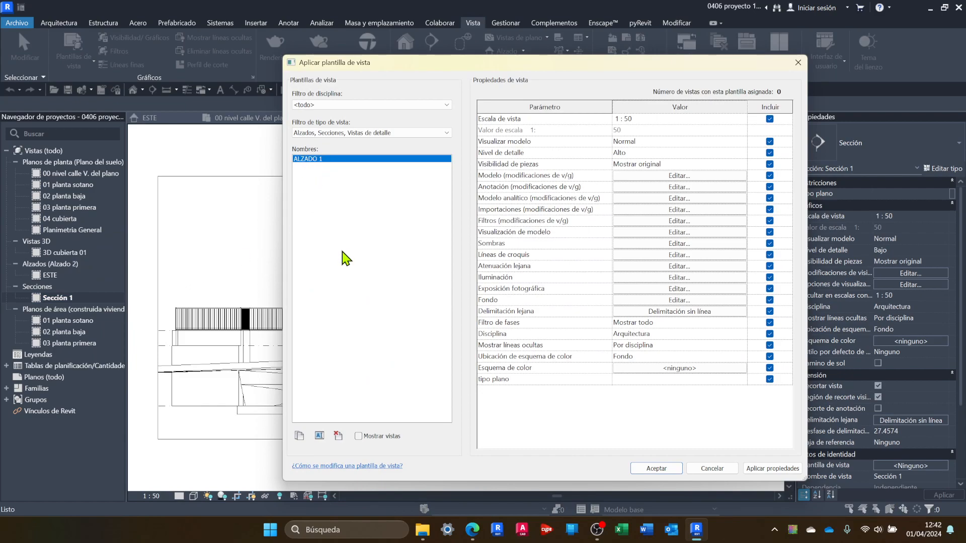
left_click(659, 470)
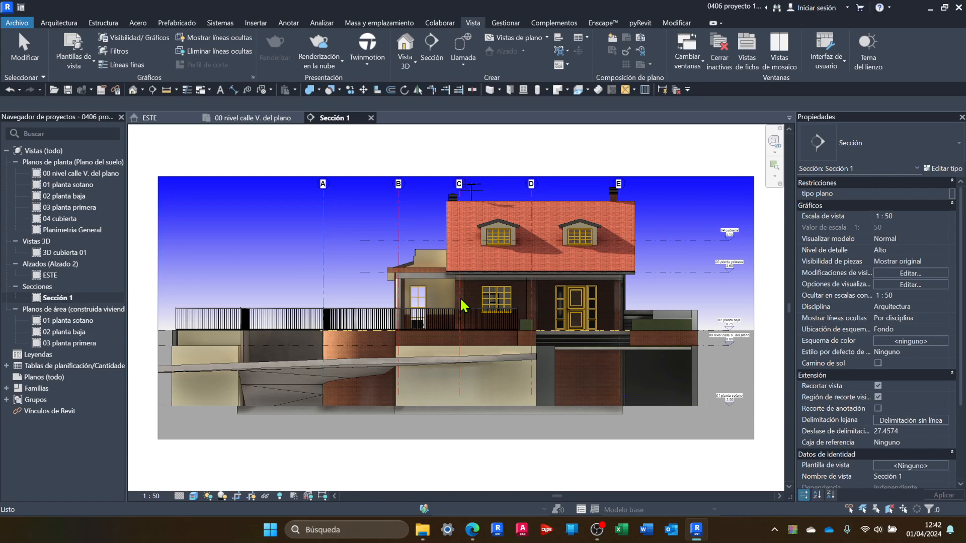
Step: Resize the section's crop region to end at street level and just beyond grid A, with extra sky above the roof
left_click(474, 449)
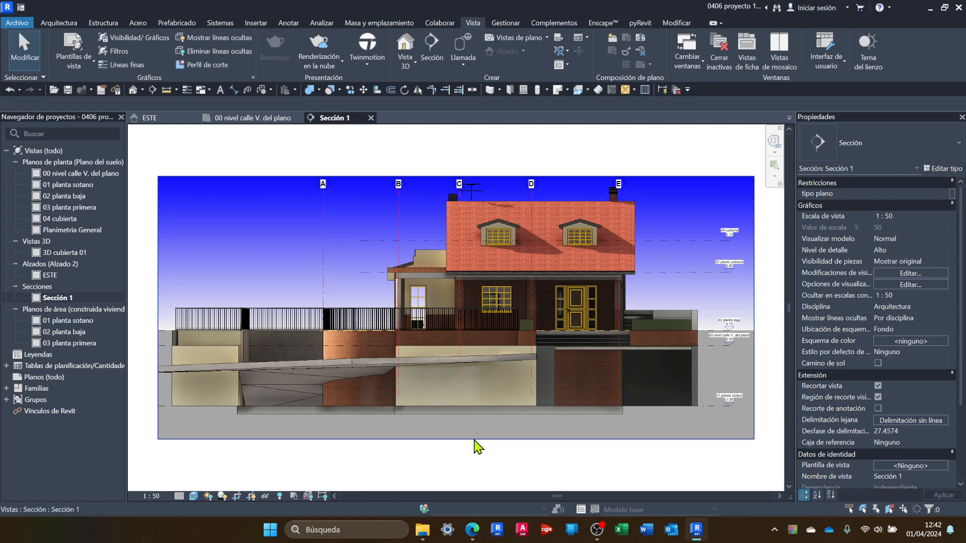
left_click(464, 439)
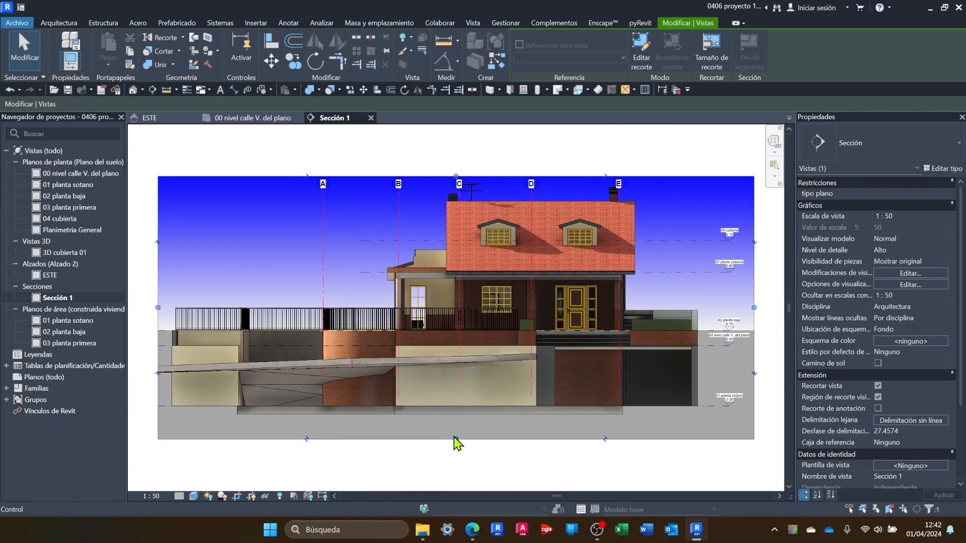
left_click_drag(456, 439, 447, 347)
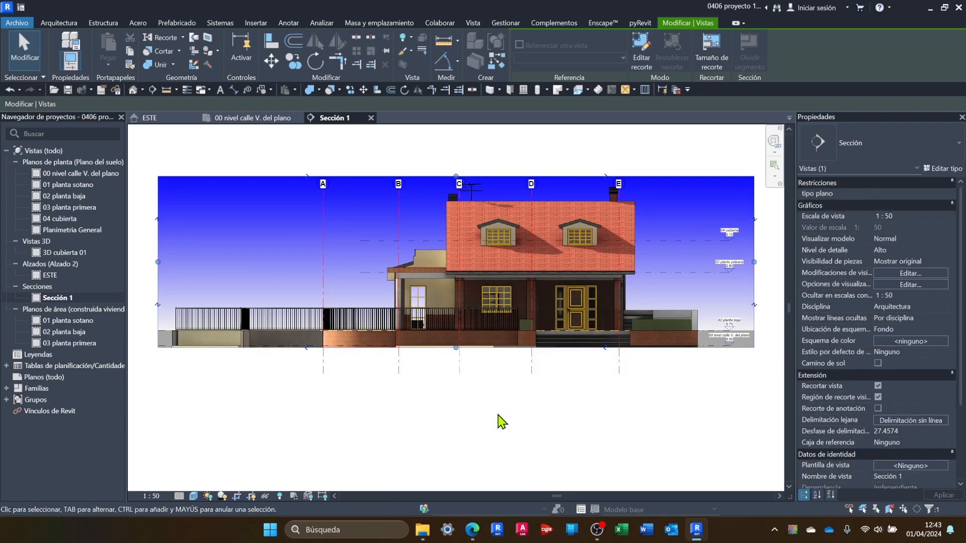
left_click_drag(158, 262, 304, 287)
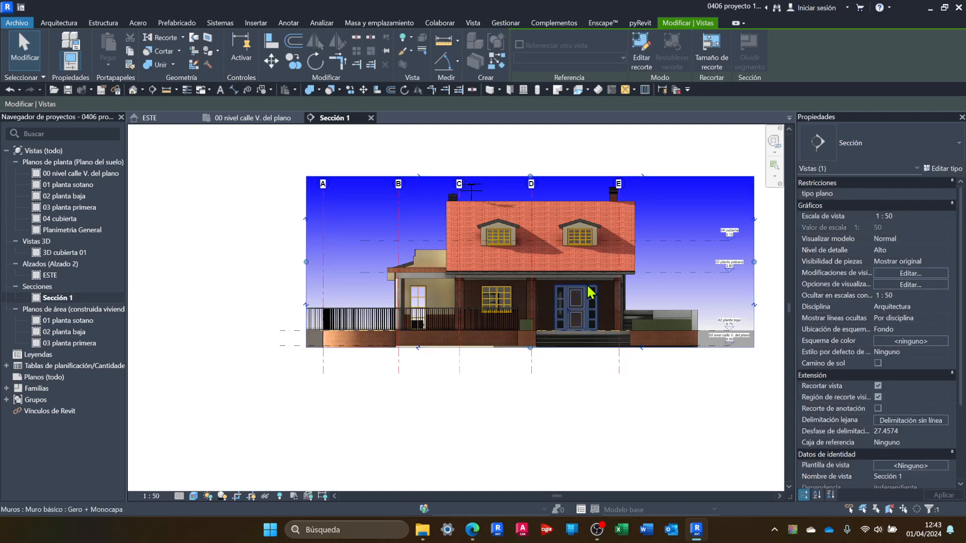
middle_click_drag(645, 390, 613, 449)
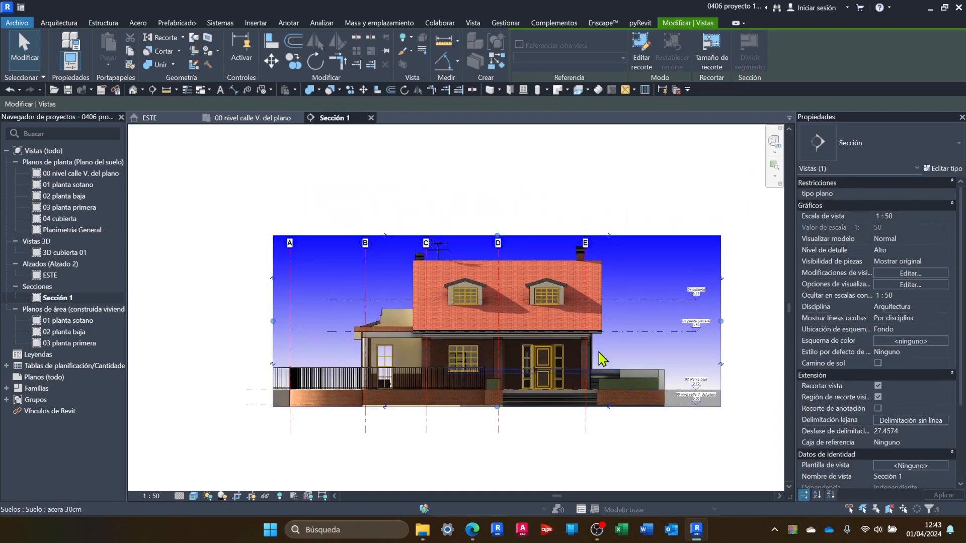
left_click_drag(497, 236, 503, 166)
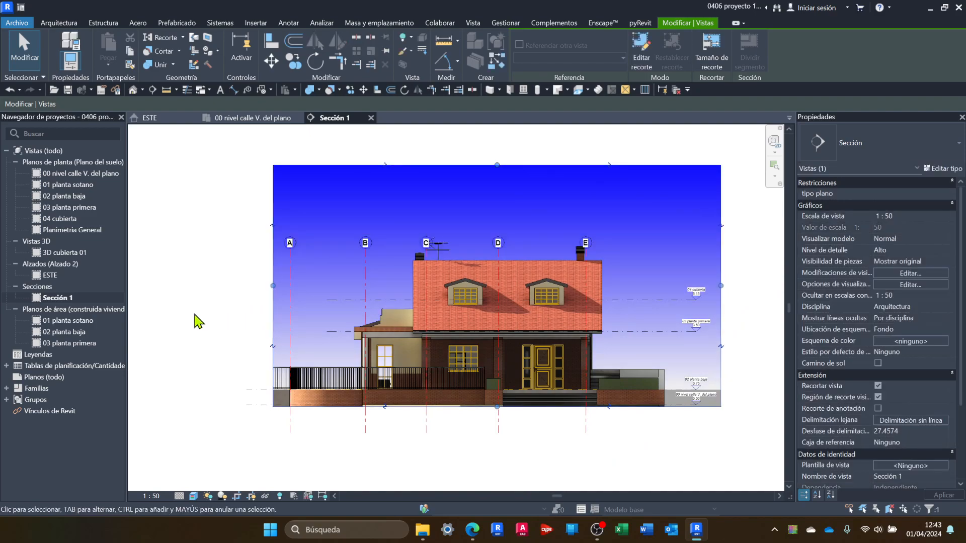
left_click(194, 314)
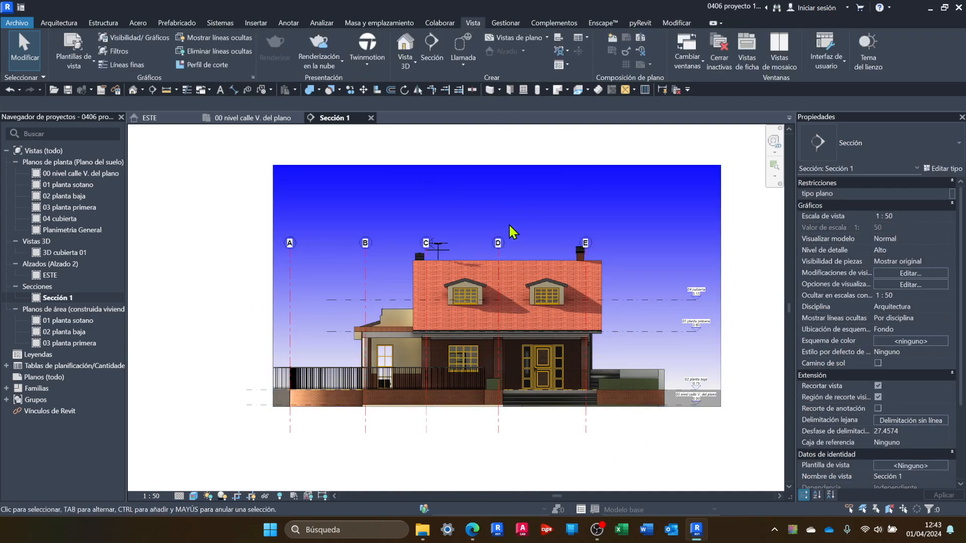
scroll(503, 452, "up", 2)
middle_click_drag(506, 453, 474, 479)
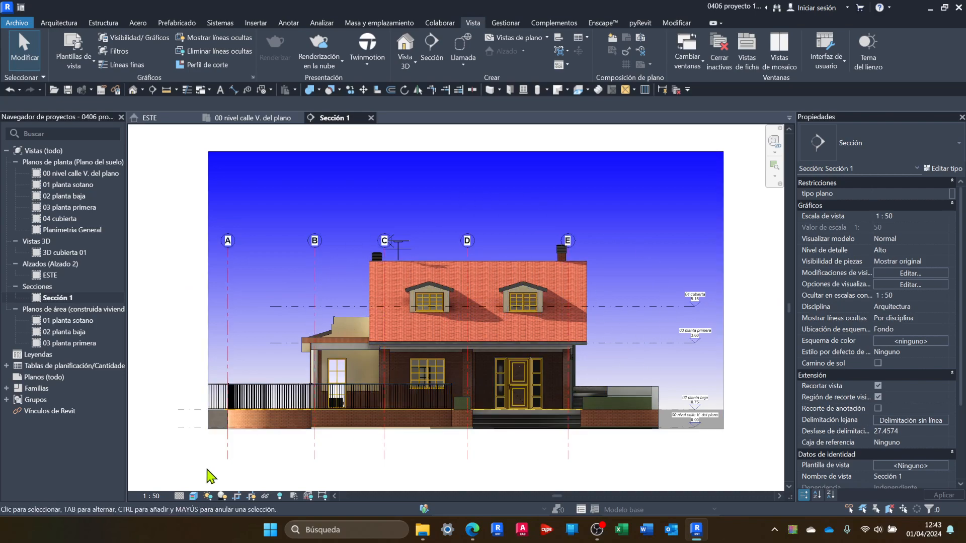
Step: Set the section view's sun date to 20/06/2024 in the sun settings and apply it
left_click(223, 497)
left_click(223, 496)
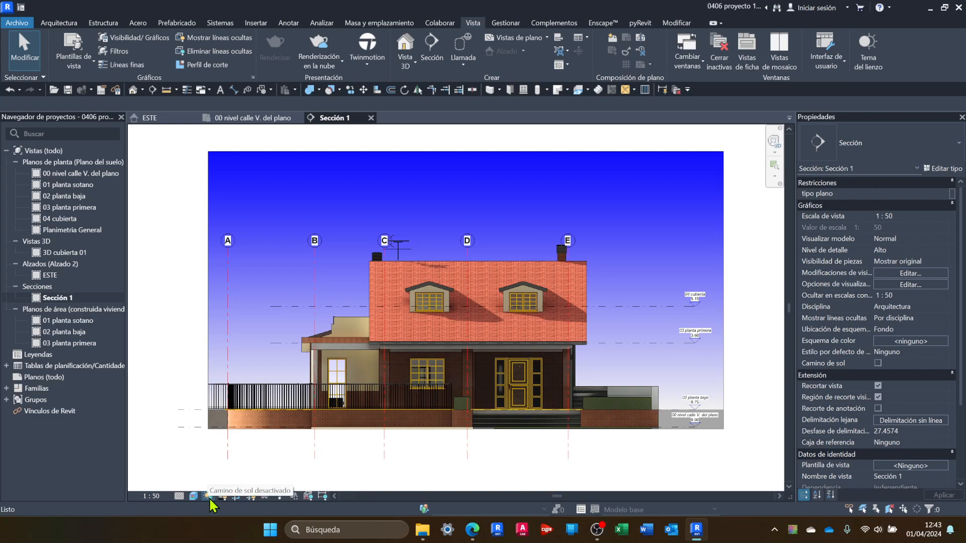
left_click(207, 496)
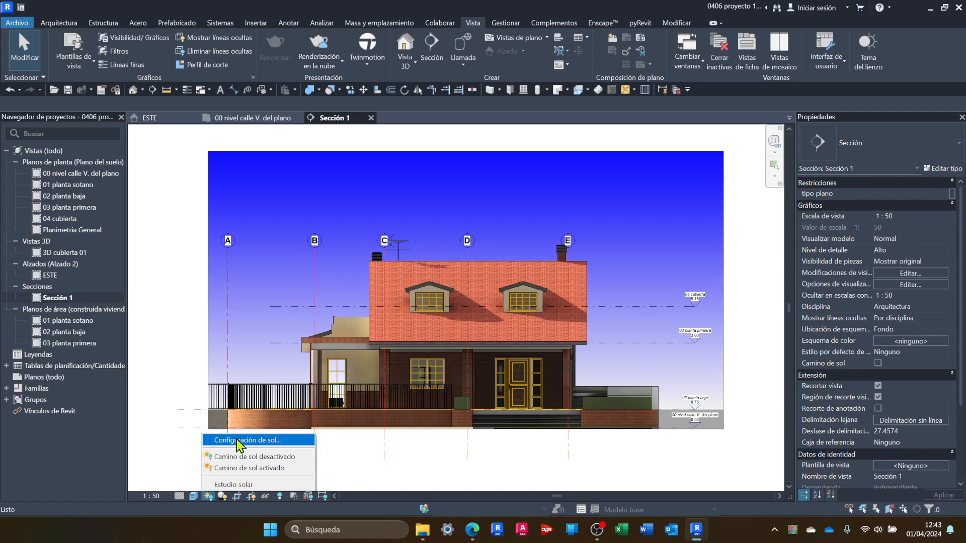
left_click(236, 441)
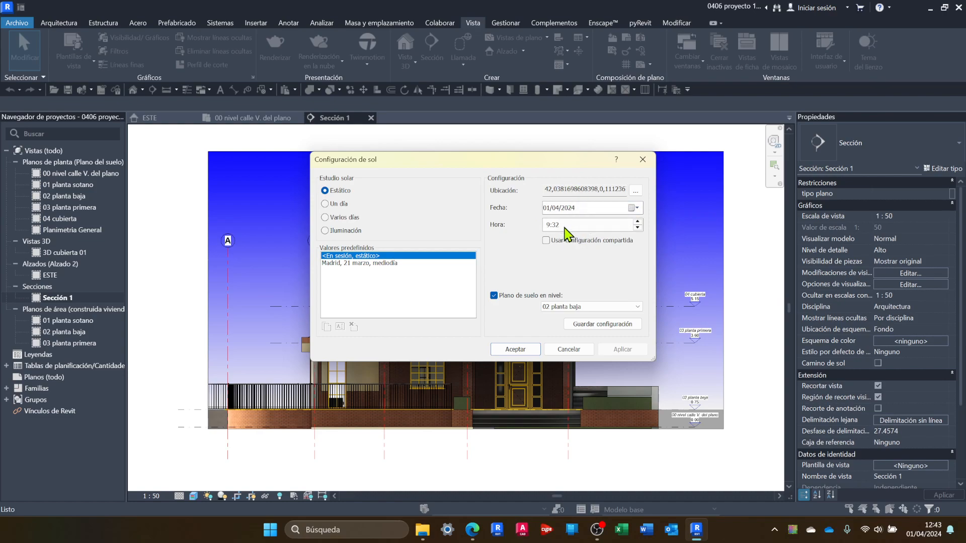
left_click(632, 210)
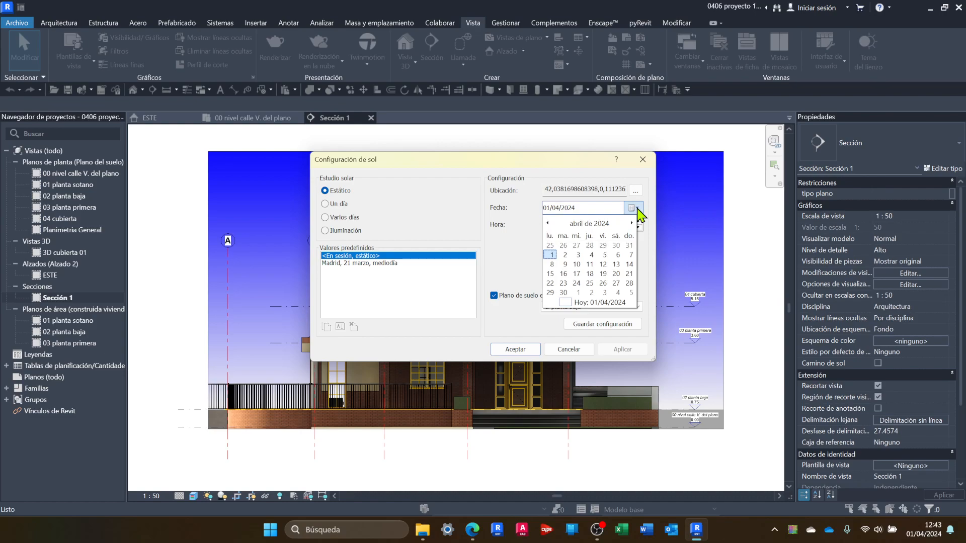
left_click(630, 223)
left_click(630, 223)
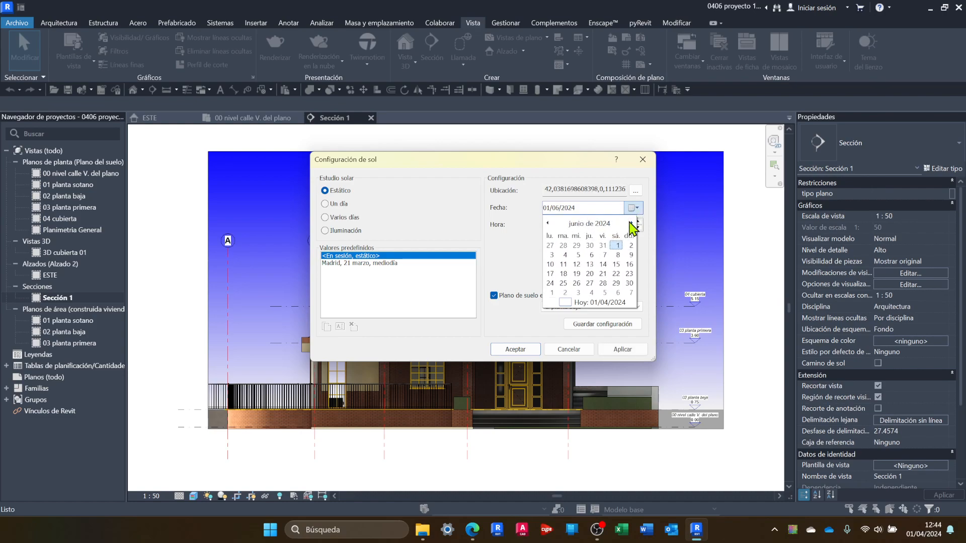
left_click(589, 274)
left_click(622, 351)
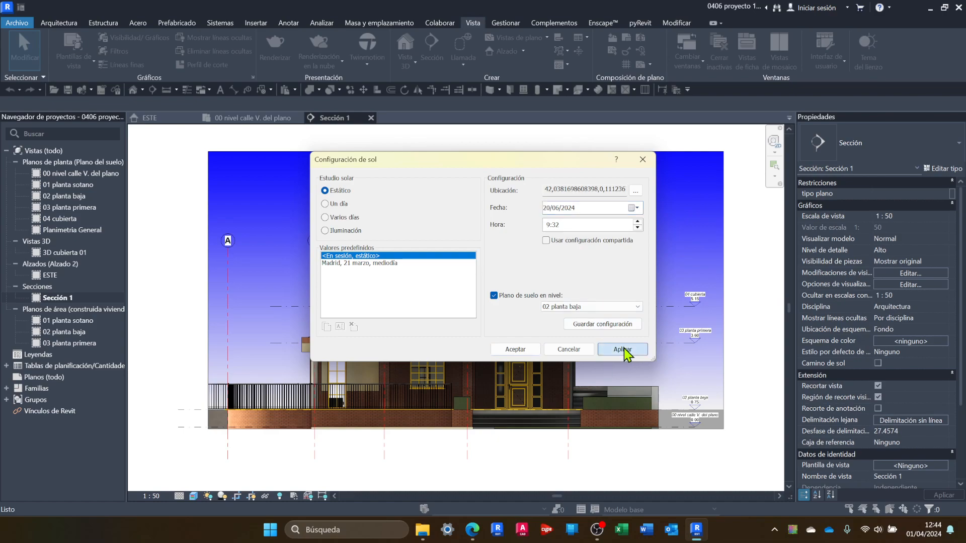
left_click(513, 349)
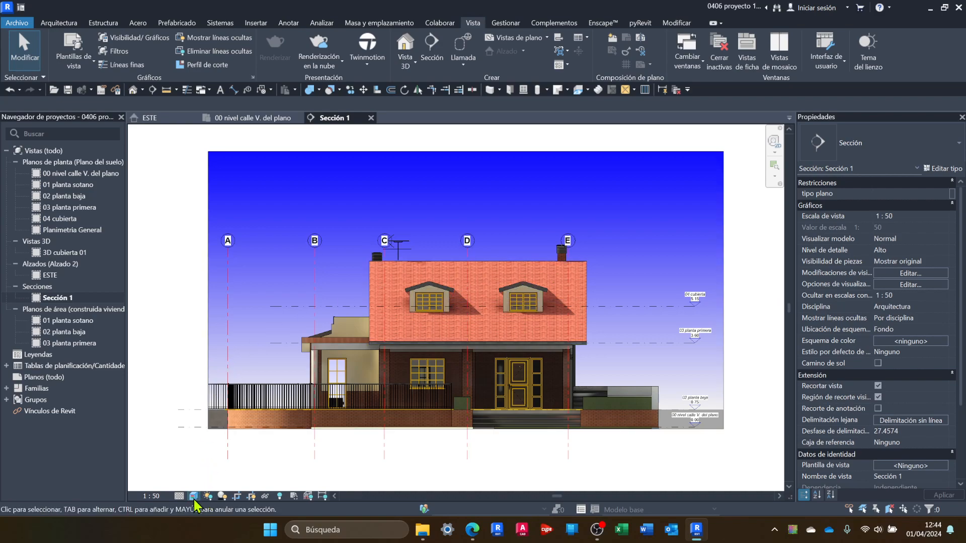
Step: Set the section view's sun time to 7:00, keeping the settings dialog clear of the house, and accept it
left_click(207, 496)
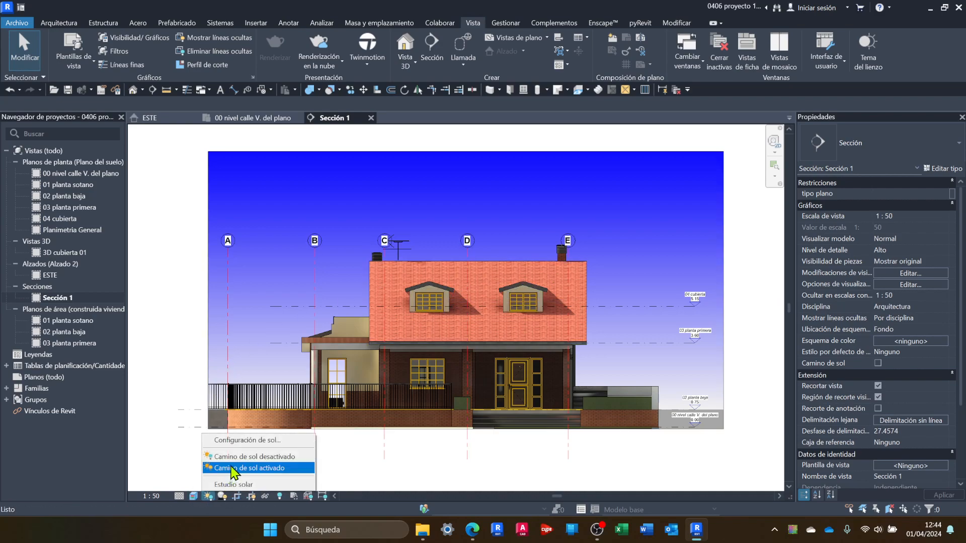
left_click(243, 442)
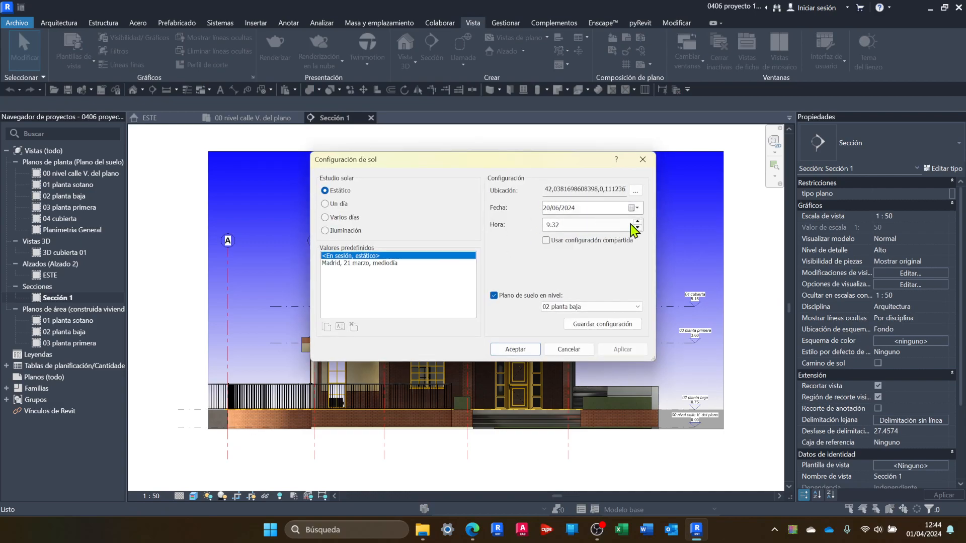
left_click_drag(557, 166, 781, 126)
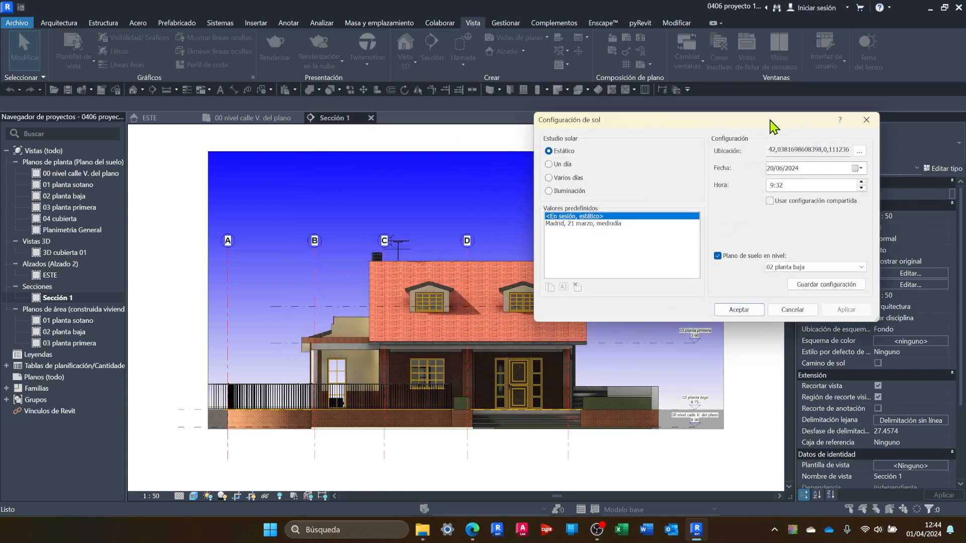
left_click(861, 188)
left_click(850, 311)
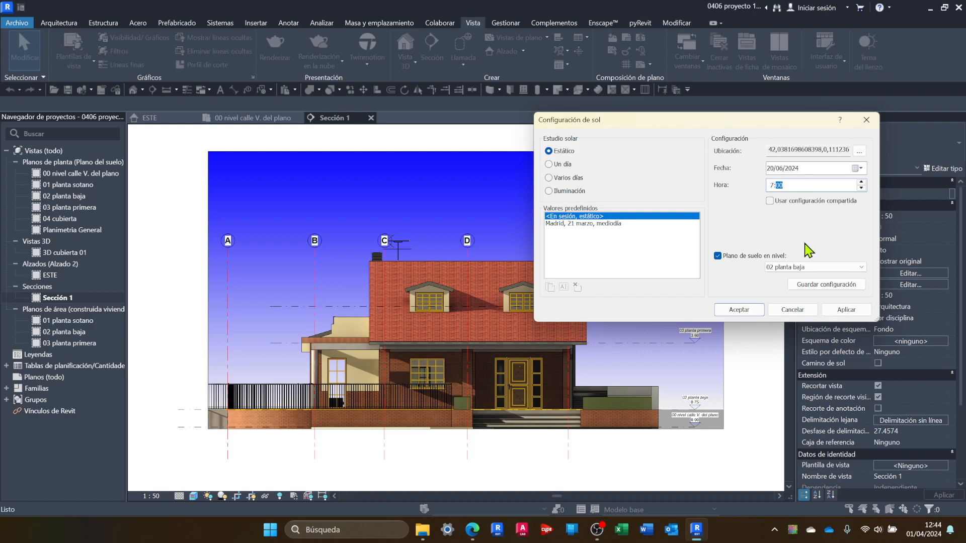
left_click(844, 312)
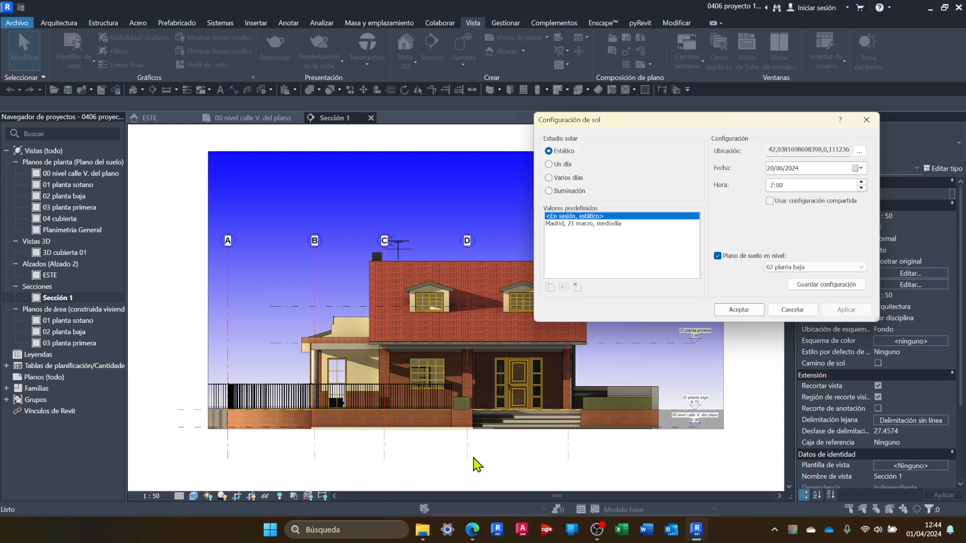
left_click(746, 311)
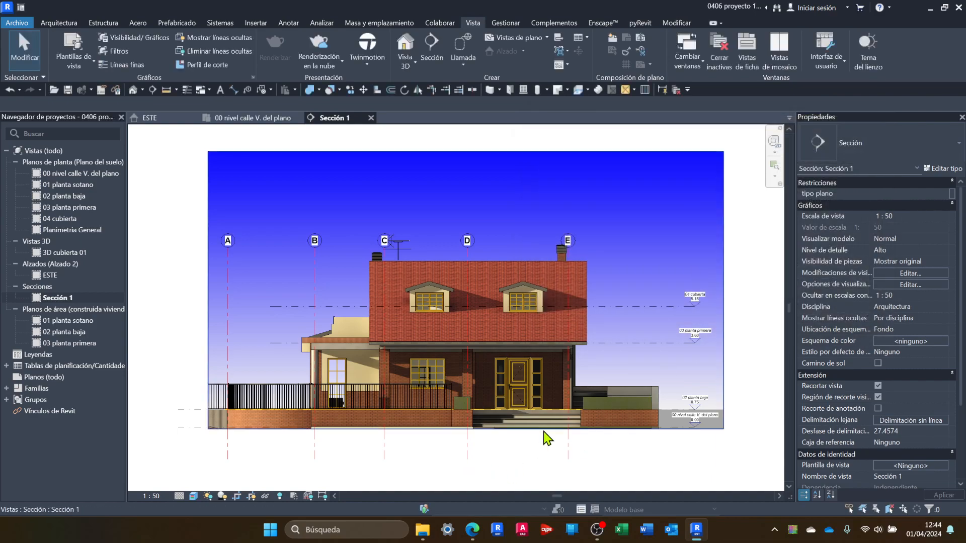
Step: Check the shadows on the façade and rename the Sección 1 view as ALZADO NORTE
scroll(526, 417, "up", 1)
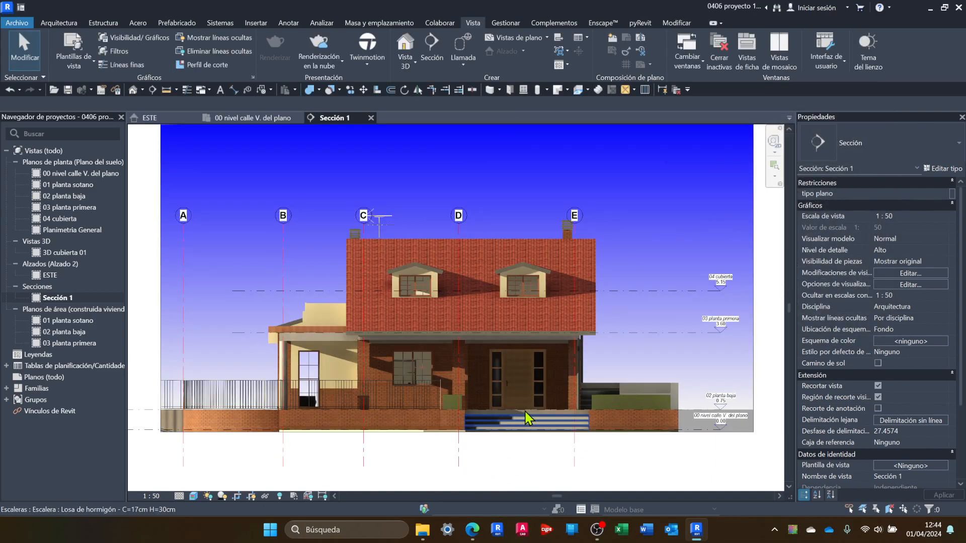
scroll(525, 411, "down", 1)
middle_click_drag(507, 481, 512, 478)
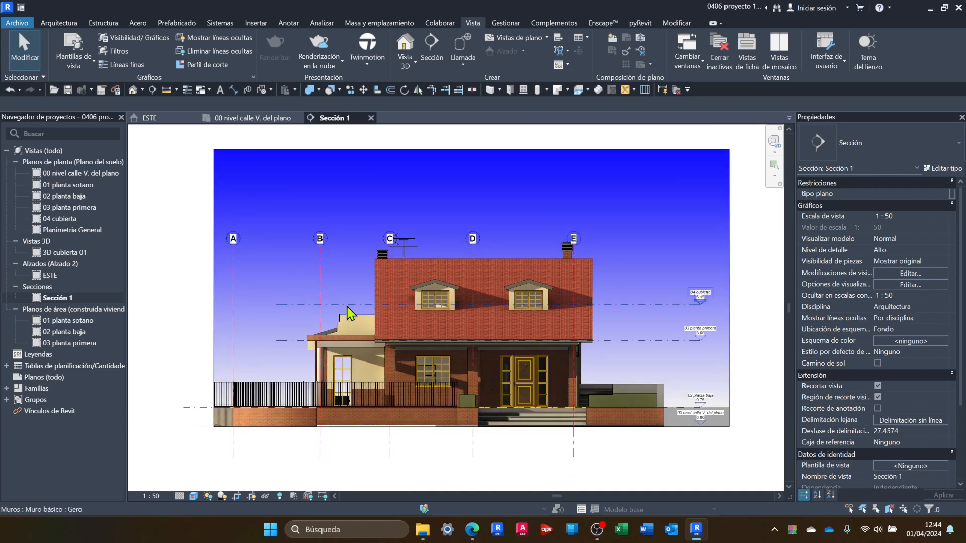
middle_click_drag(170, 239, 171, 259)
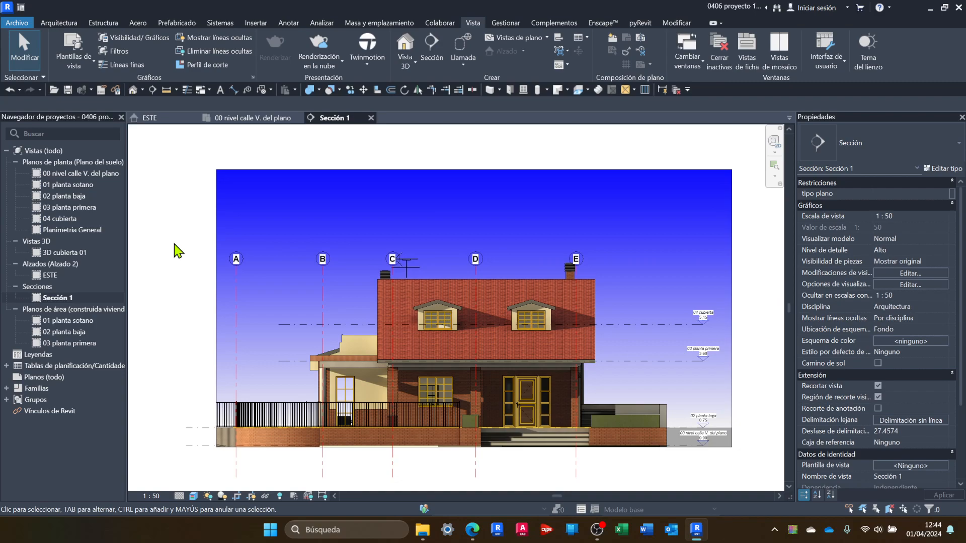
right_click(59, 301)
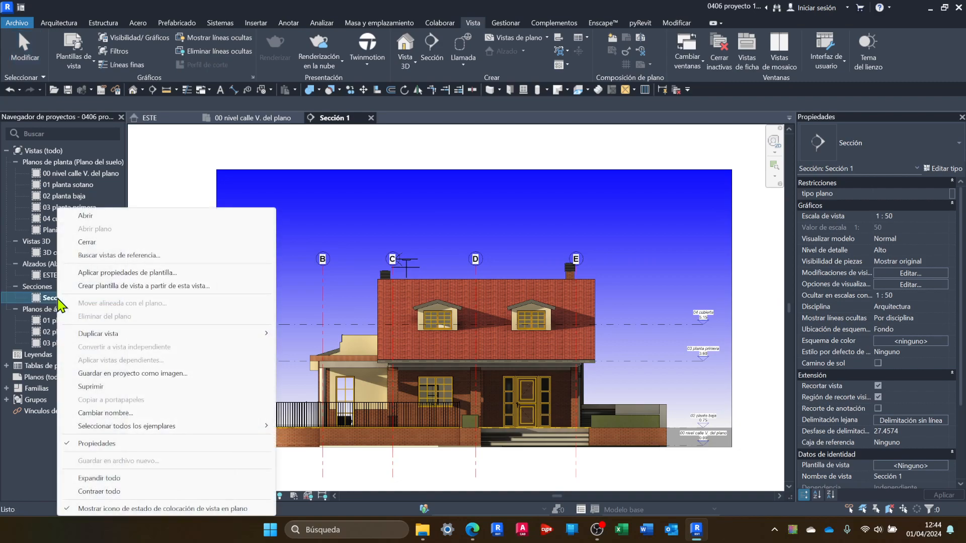
left_click(119, 413)
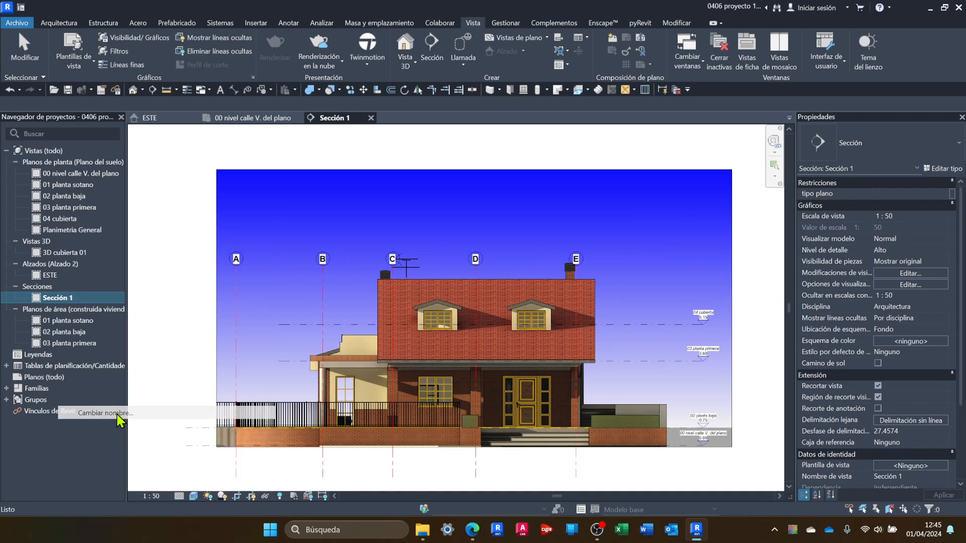
type("Al")
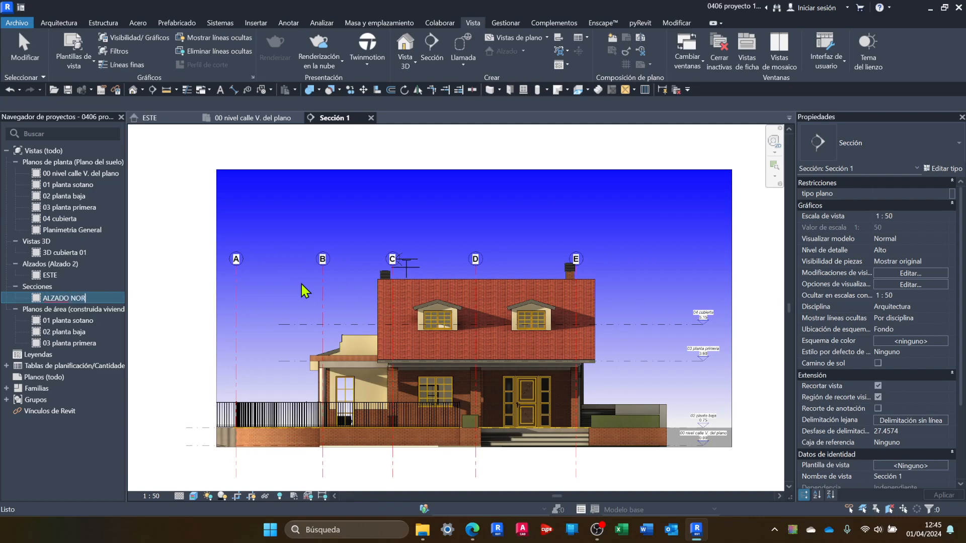
left_click(177, 180)
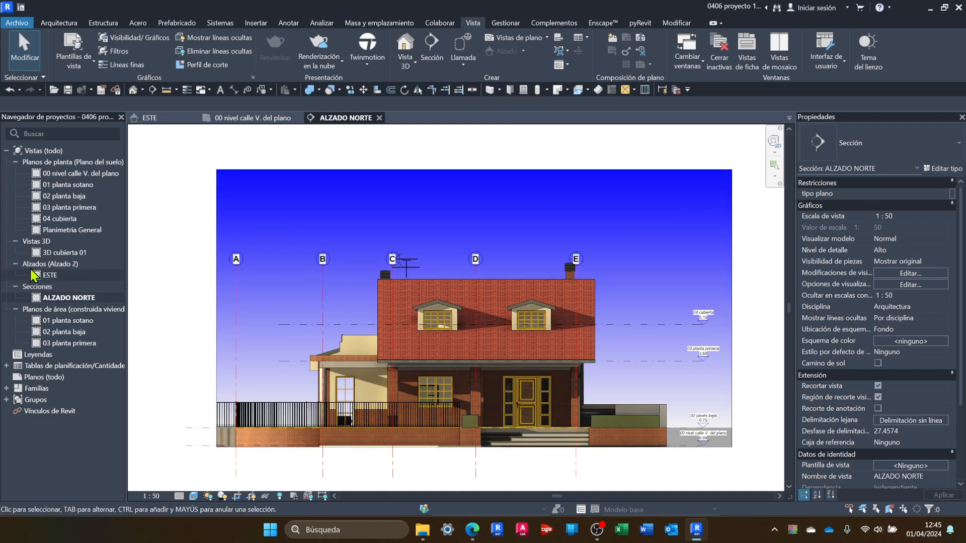
Step: Return to the ESTE elevation view without applying a template to ALZADO NORTE
right_click(65, 297)
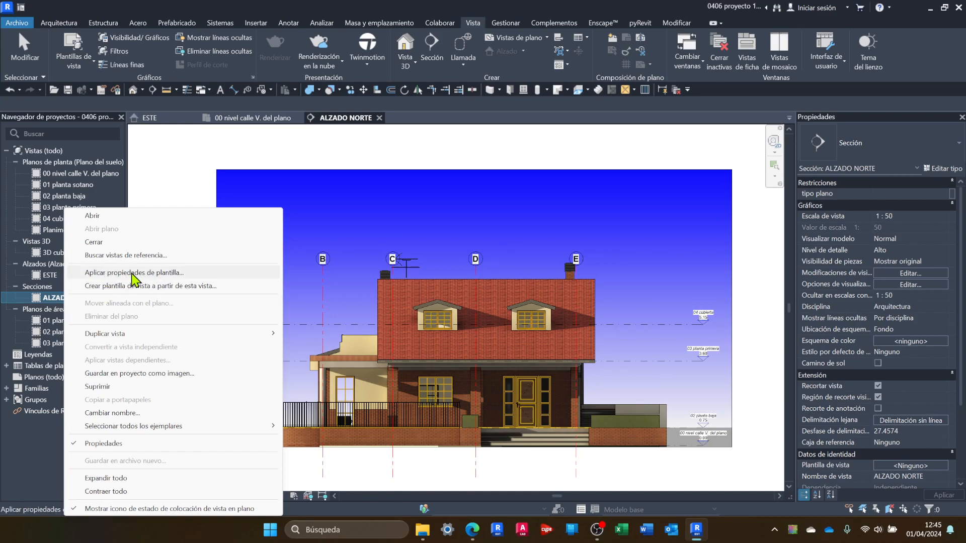
left_click(179, 162)
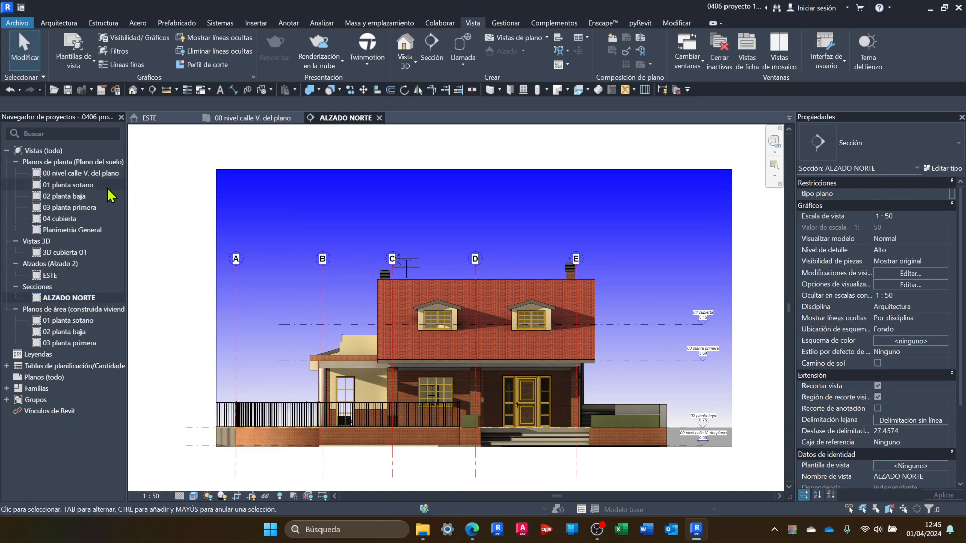
left_click(155, 119)
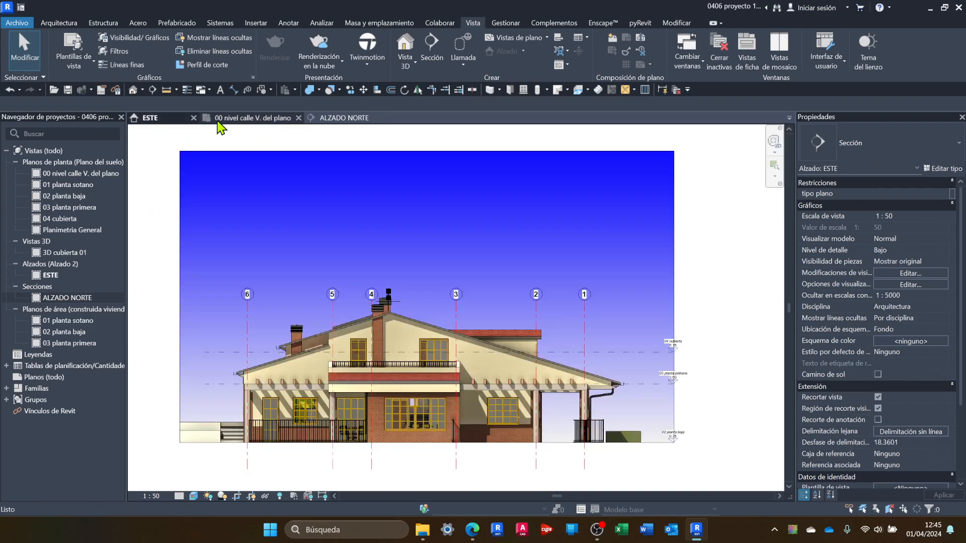
Step: Place an elevation marker in the 00 nivel calle V. del plano floor plan, above the plot's upper boundary and facing the house
left_click(248, 119)
middle_click_drag(534, 244, 532, 286)
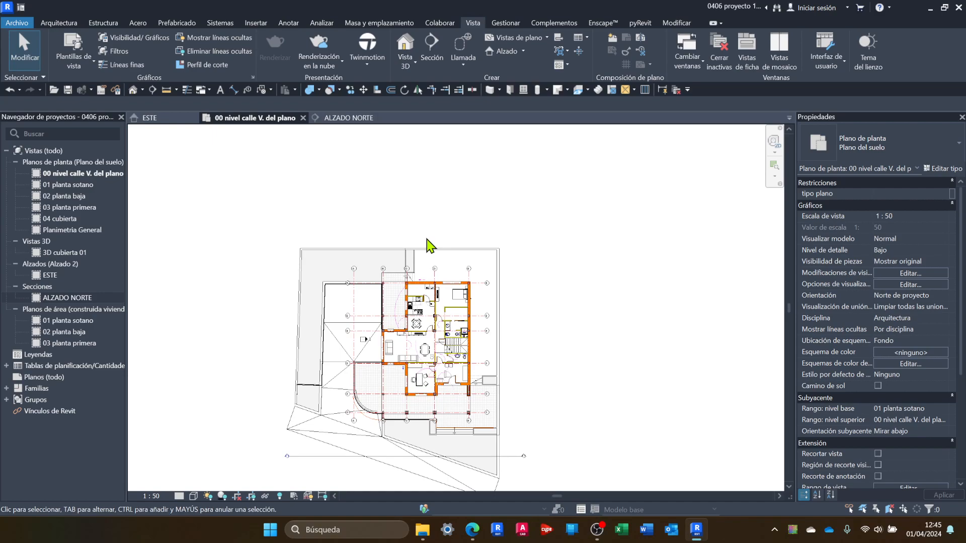
left_click(502, 51)
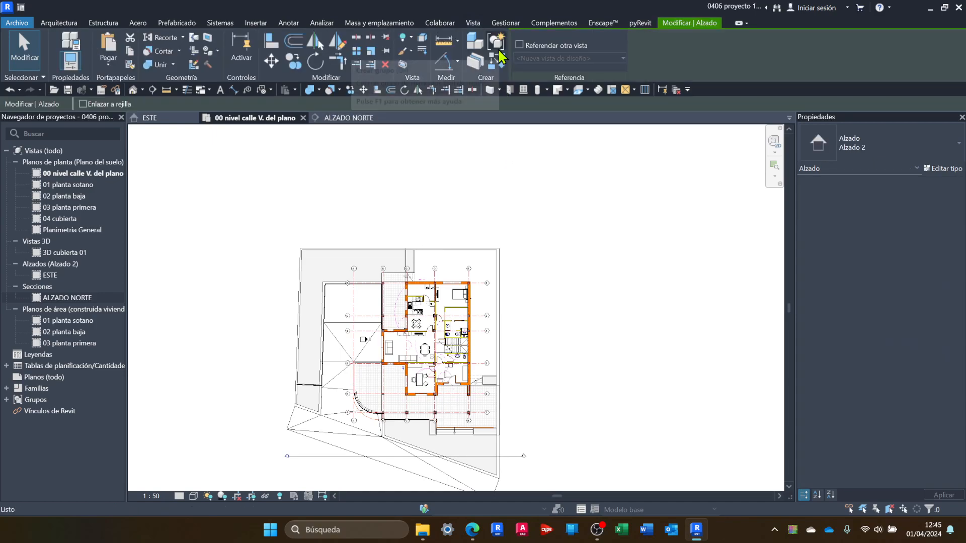
scroll(431, 236, "up", 2)
left_click(431, 235)
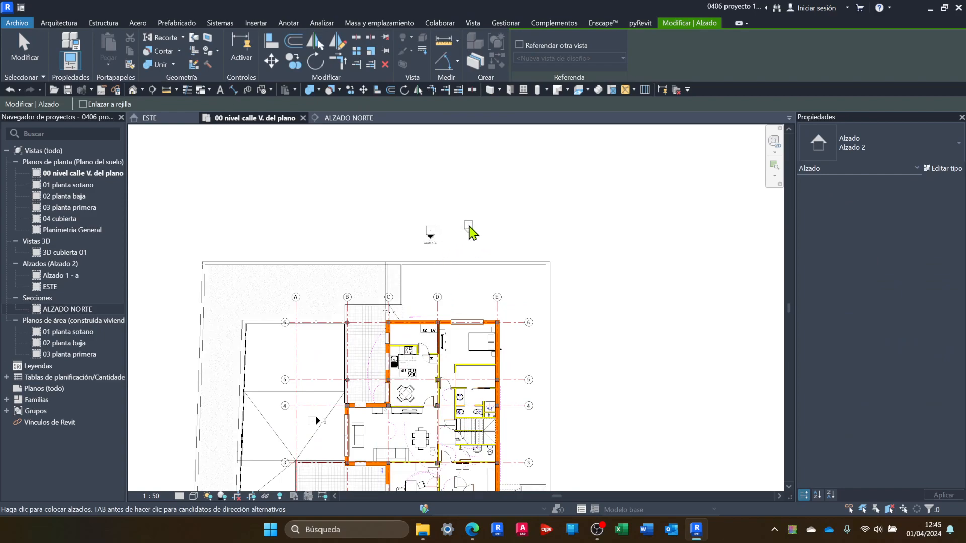
key("Escape")
Step: Extend the new elevation's far clip to about 26.86 past the house and shorten its view line to slightly beyond grids B and E
left_click(431, 235)
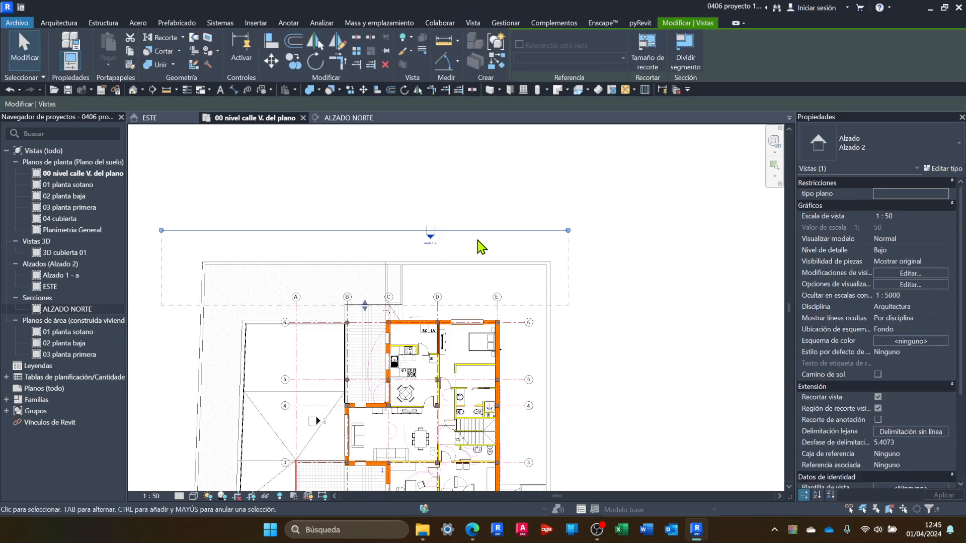
scroll(481, 246, "down", 2)
left_click_drag(414, 283, 419, 455)
scroll(362, 282, "up", 1)
left_click_drag(275, 219, 402, 228)
left_click_drag(584, 221, 544, 220)
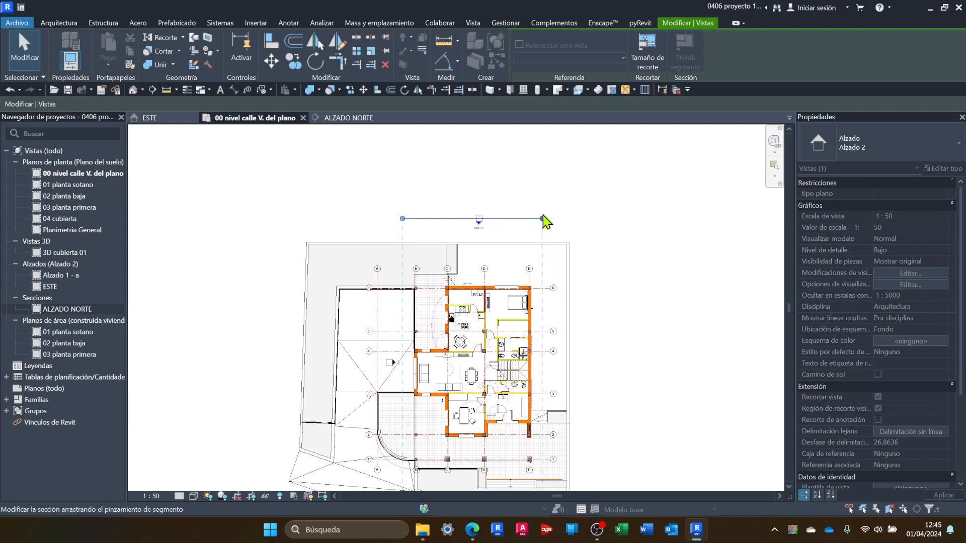
left_click(557, 187)
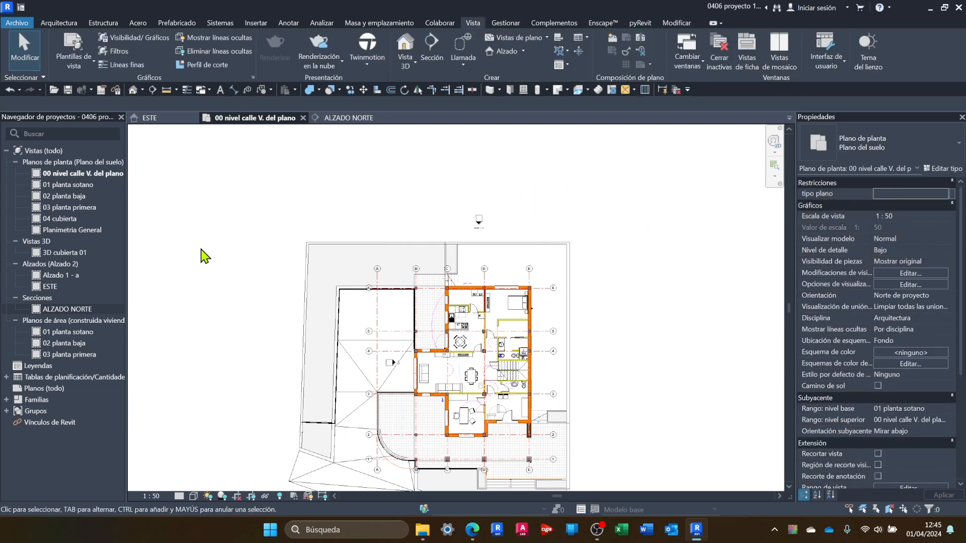
Step: Examine the new elevation's marker and its name label in the floor plan
left_click(66, 276)
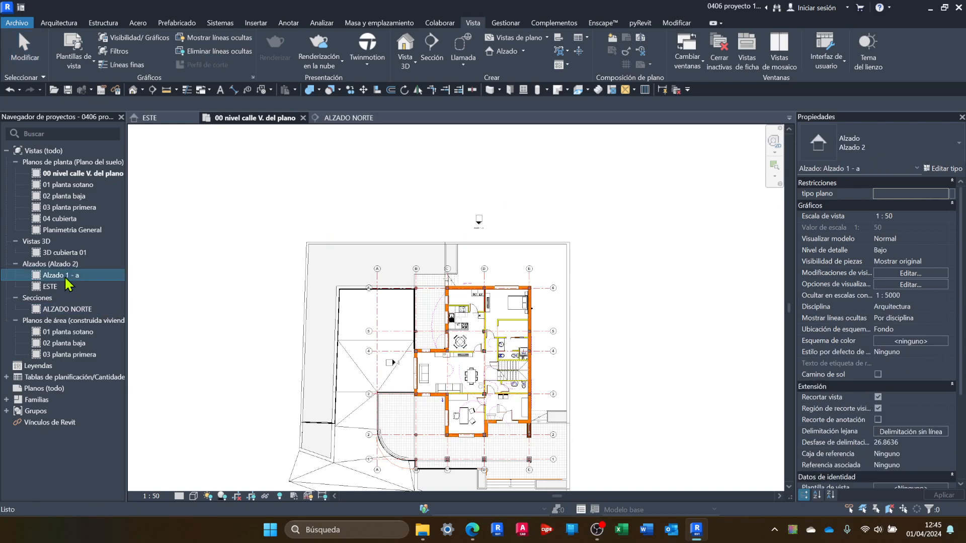
scroll(486, 232, "up", 5)
scroll(486, 234, "up", 3)
left_click(461, 267)
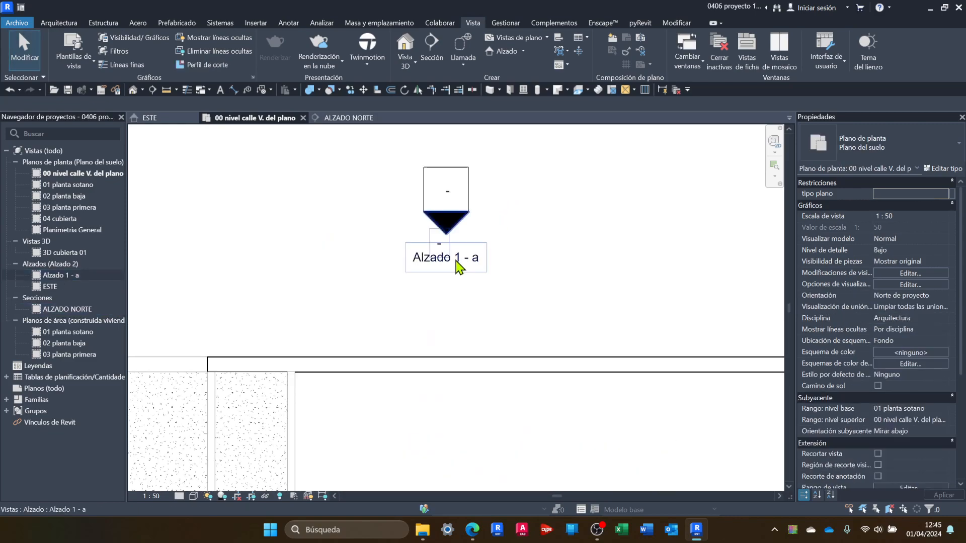
left_click(460, 267)
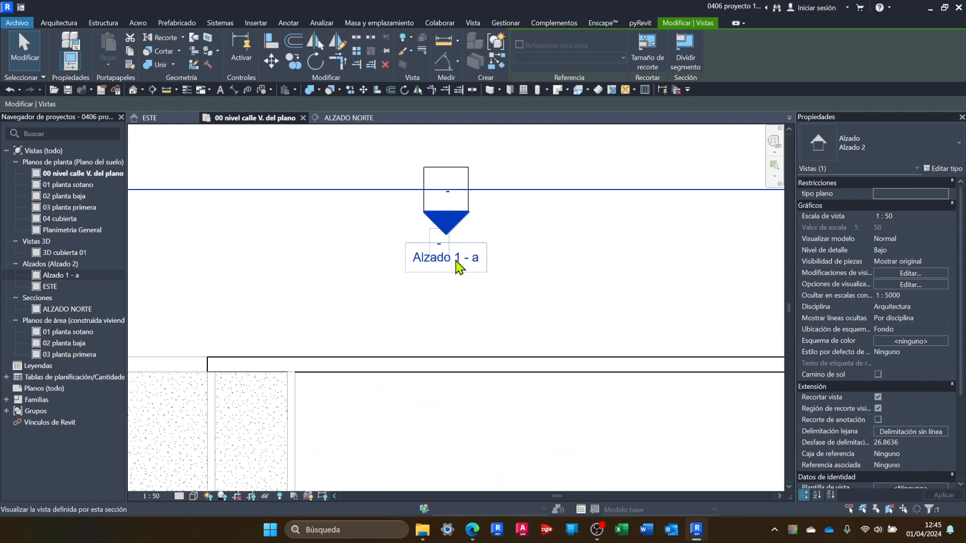
left_click(59, 276)
left_click(443, 266)
right_click(442, 267)
left_click(421, 262)
scroll(456, 262, "up", 3)
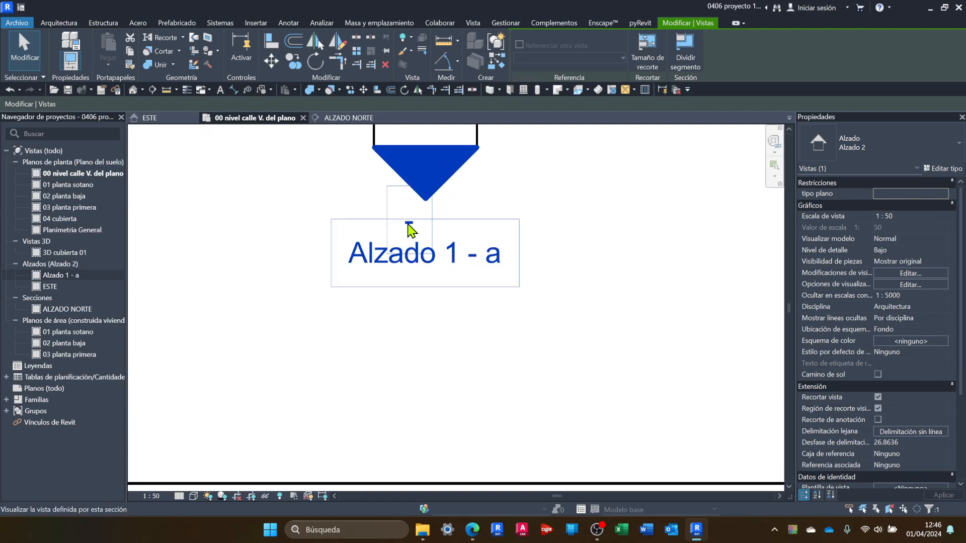
Step: Rename the new elevation view as SUR
left_click(61, 276)
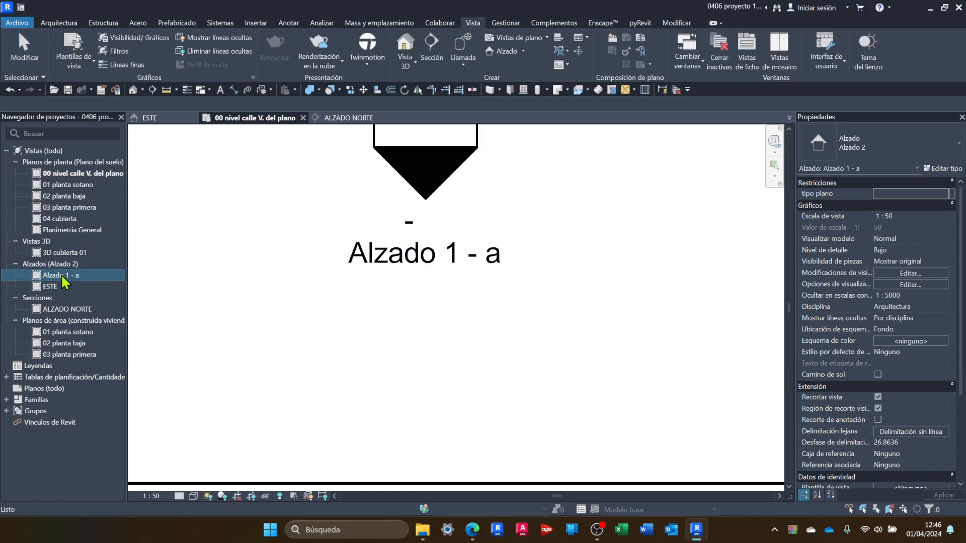
right_click(64, 282)
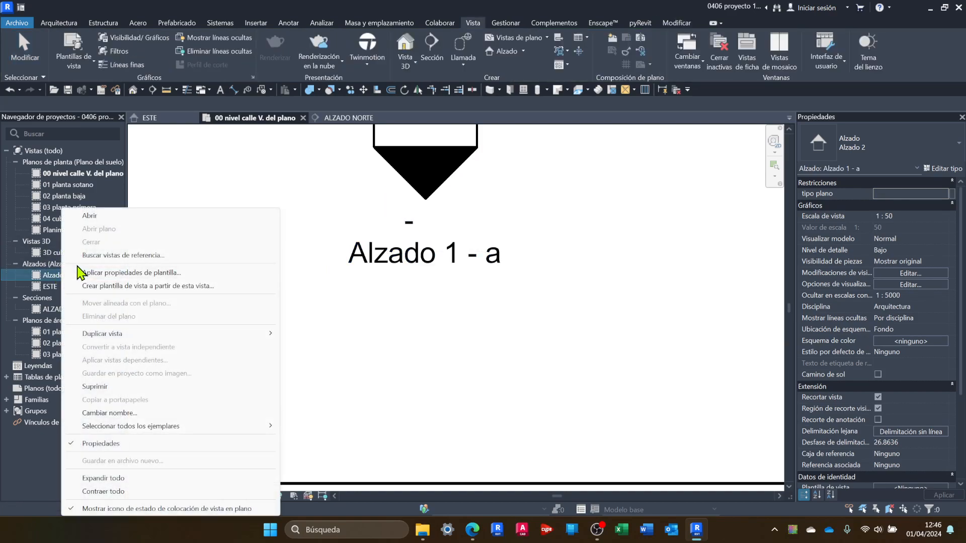
left_click(110, 413)
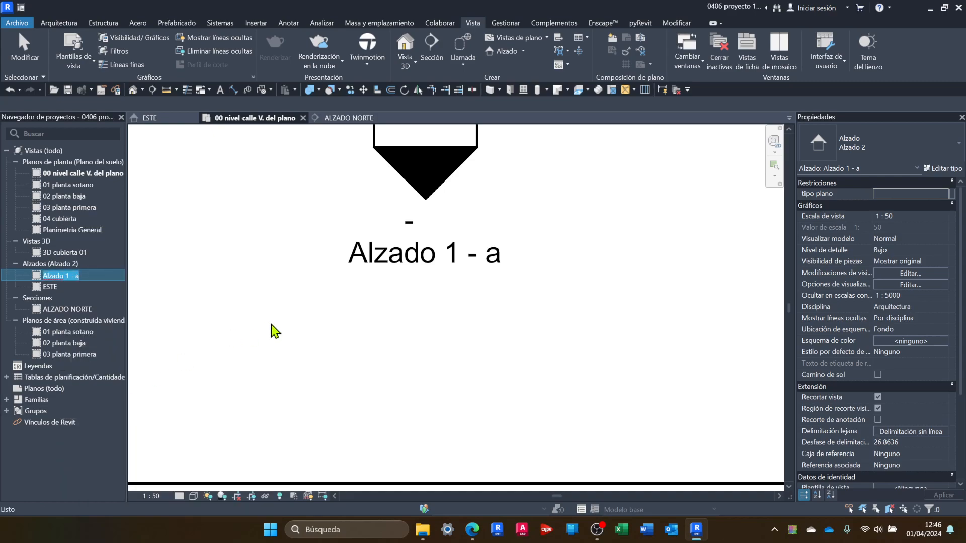
type("SUR")
key("Return")
scroll(428, 307, "down", 6)
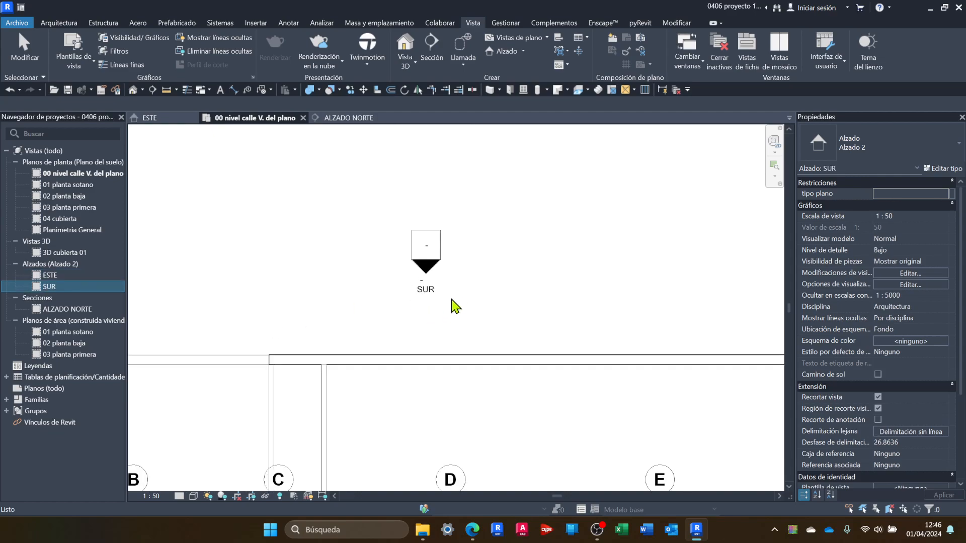
Step: Open the SUR elevation and adjust its crop region, raising the upper edge above the grid bubbles and the lower edge to just below 02 planta baja
double_click(46, 286)
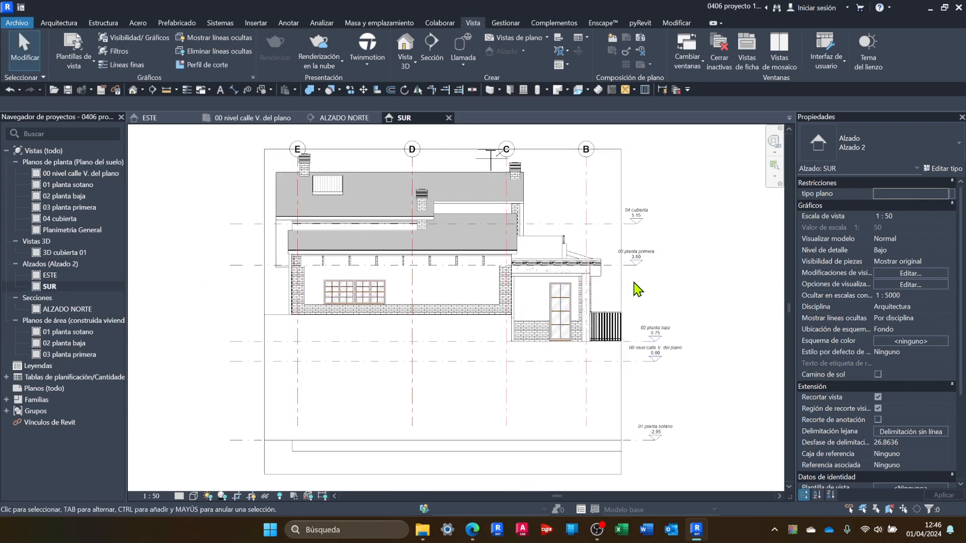
scroll(681, 287, "down", 3)
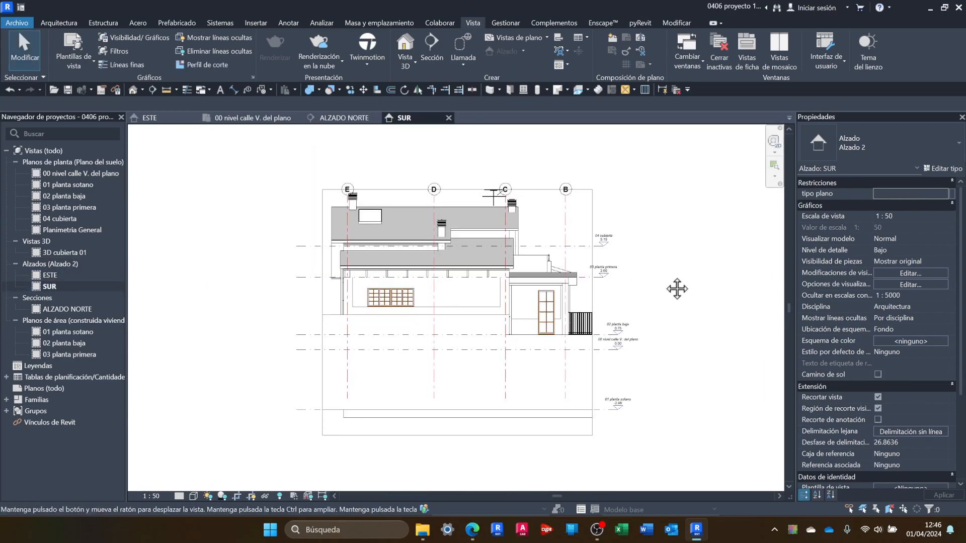
left_click(438, 196)
left_click_drag(437, 196, 437, 160)
left_click_drag(433, 442, 433, 437)
left_click_drag(440, 364, 443, 350)
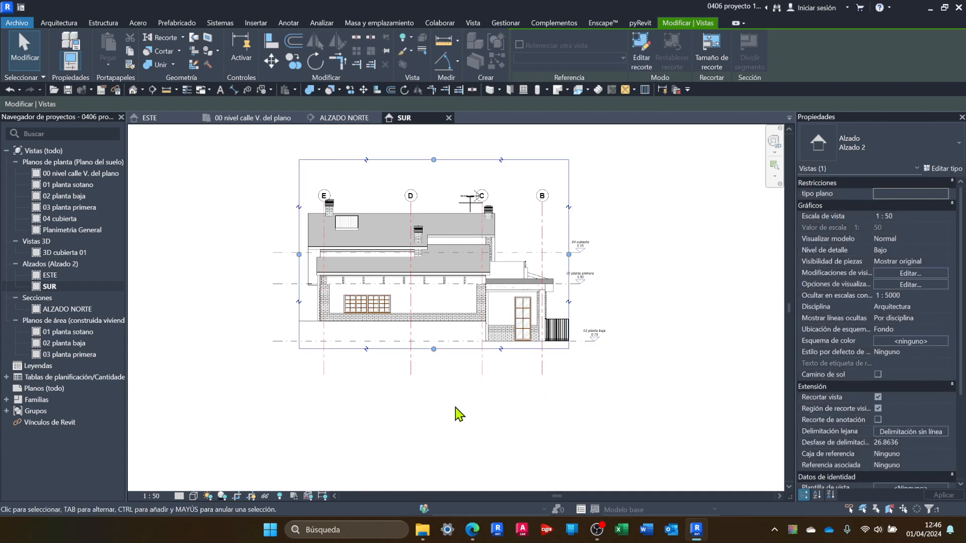
left_click(459, 415)
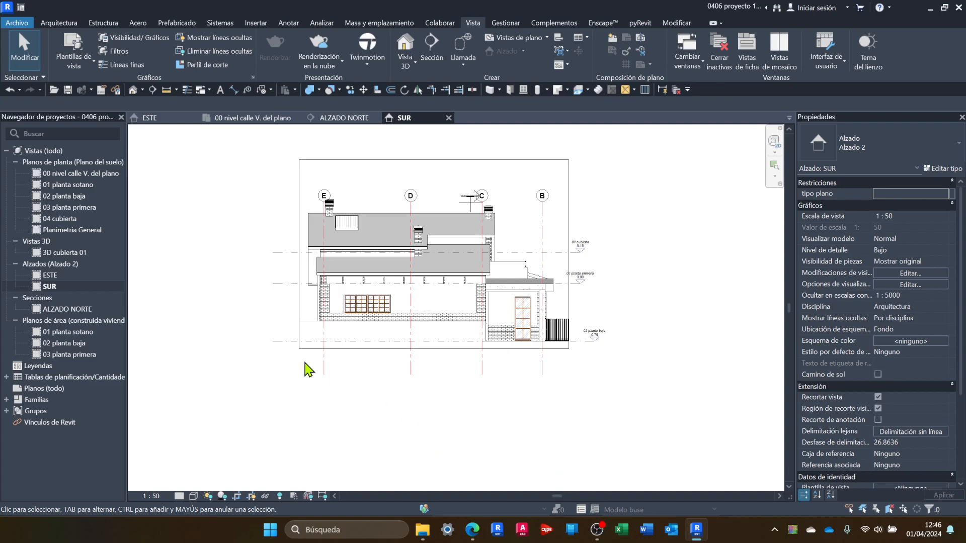
Step: Apply the properties of the ALZADO 1 view template to the SUR elevation
right_click(49, 290)
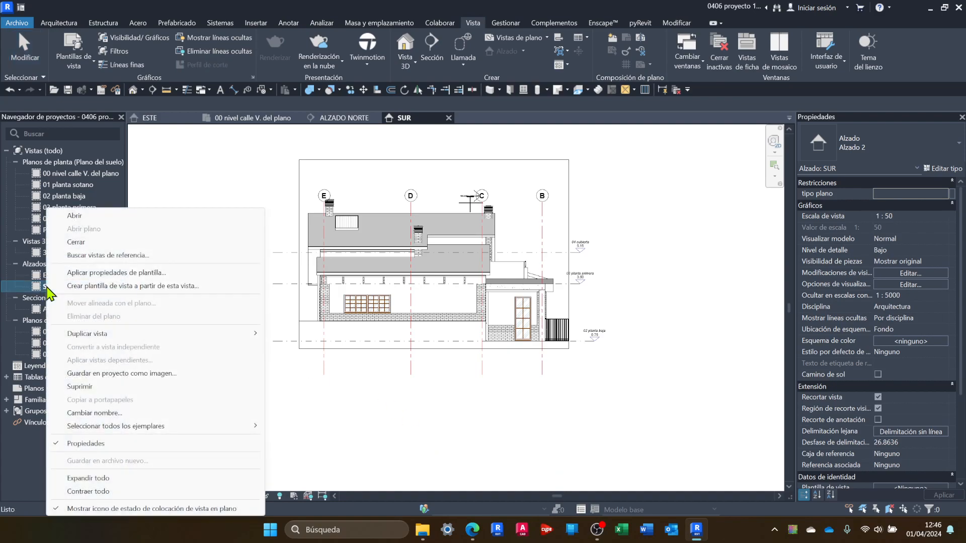
left_click(141, 273)
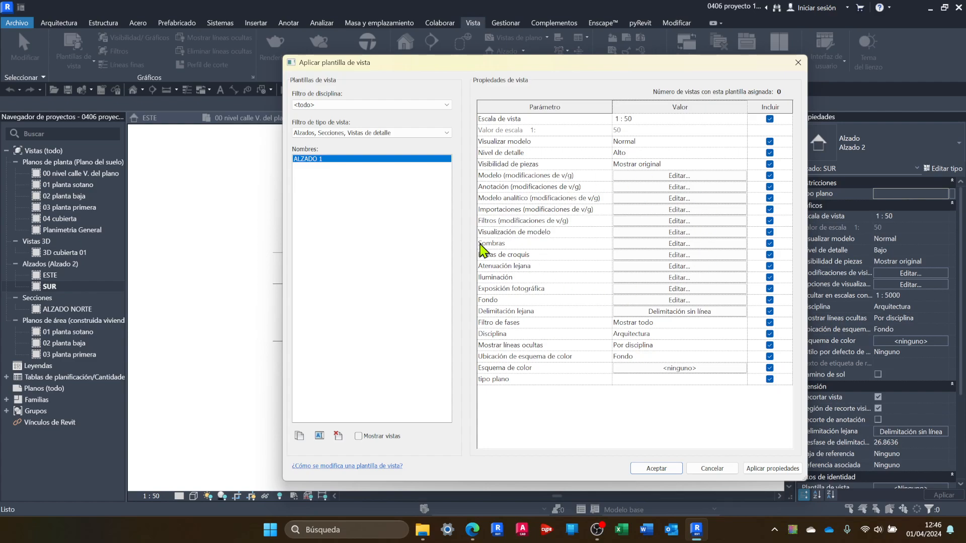
left_click(656, 469)
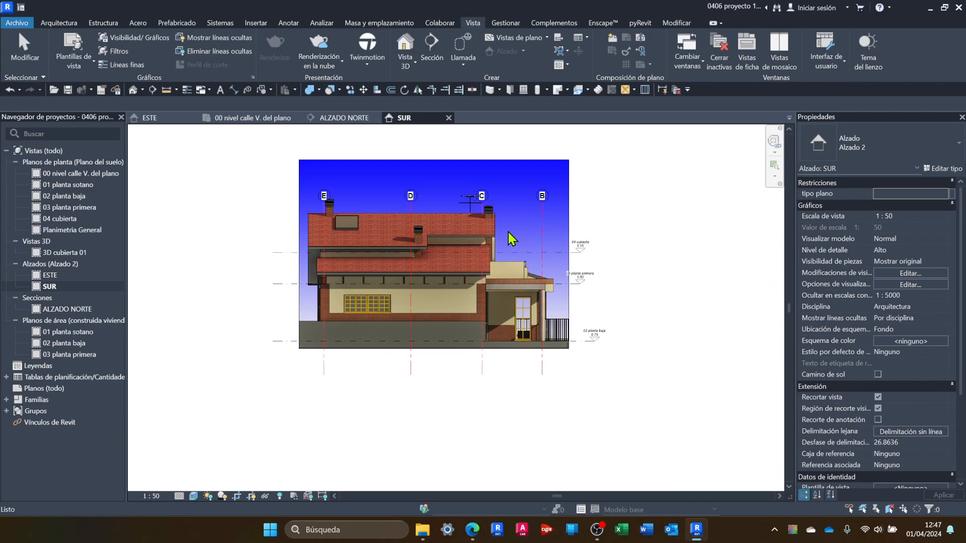
scroll(436, 214, "up", 1)
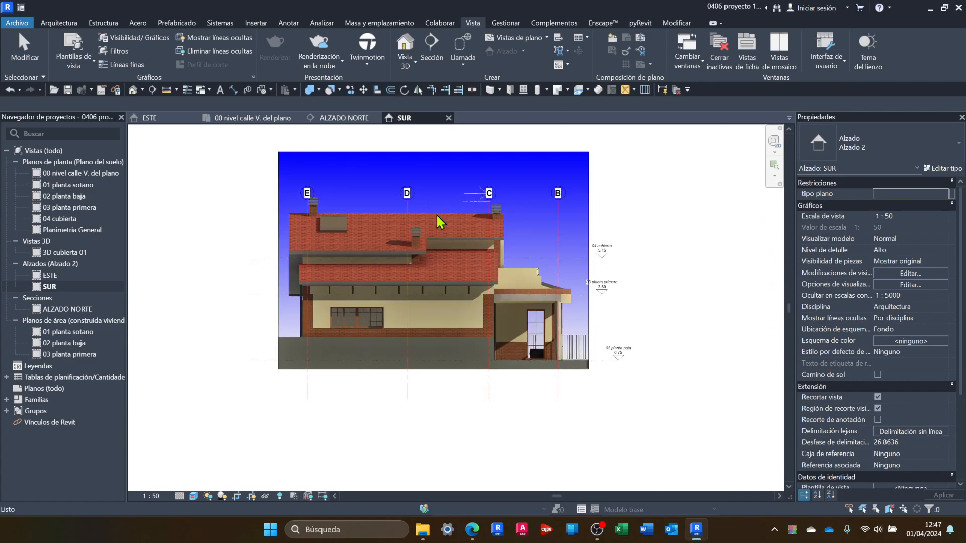
middle_click_drag(680, 228, 676, 266)
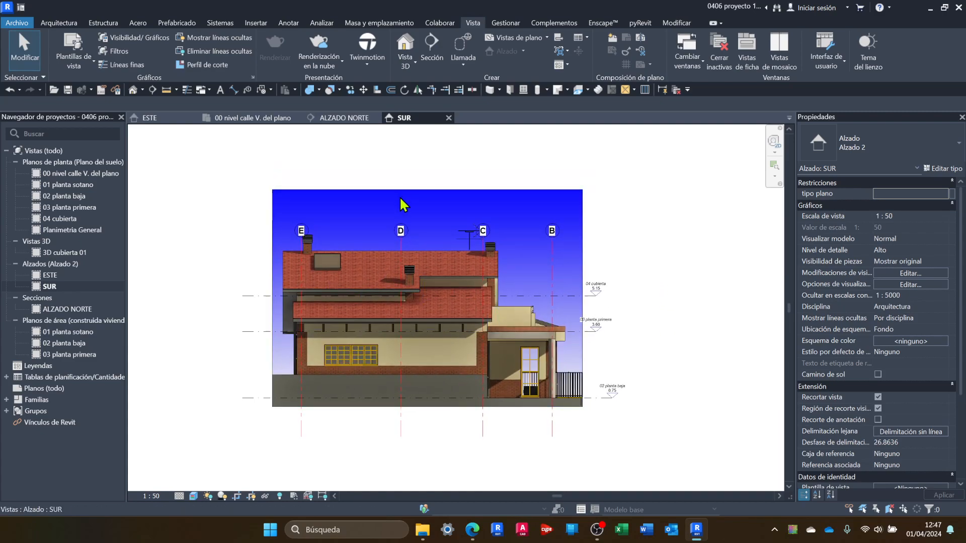
Step: Set the sky colour of the SUR elevation's gradient background to dark red, RGB 128-000-000, and accept the graphic display options
left_click(194, 496)
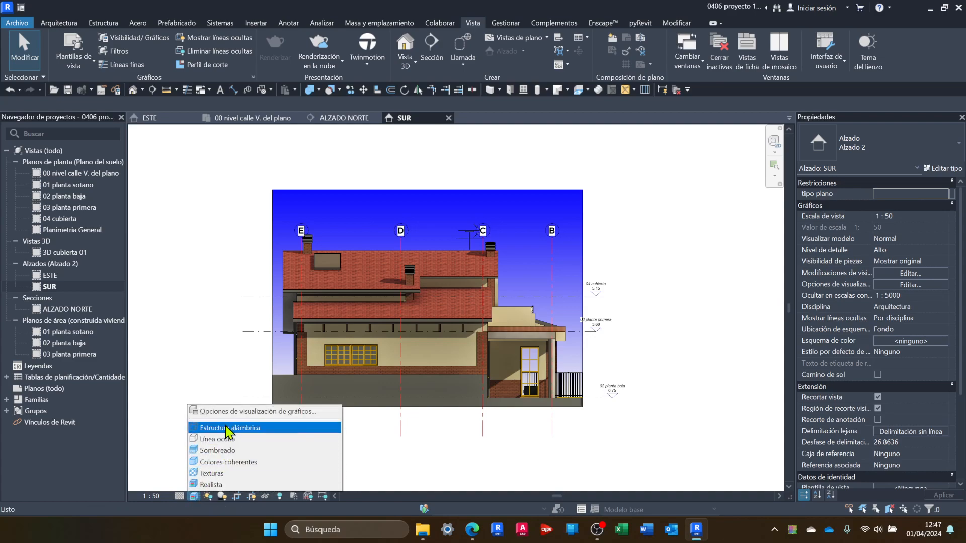
left_click(231, 411)
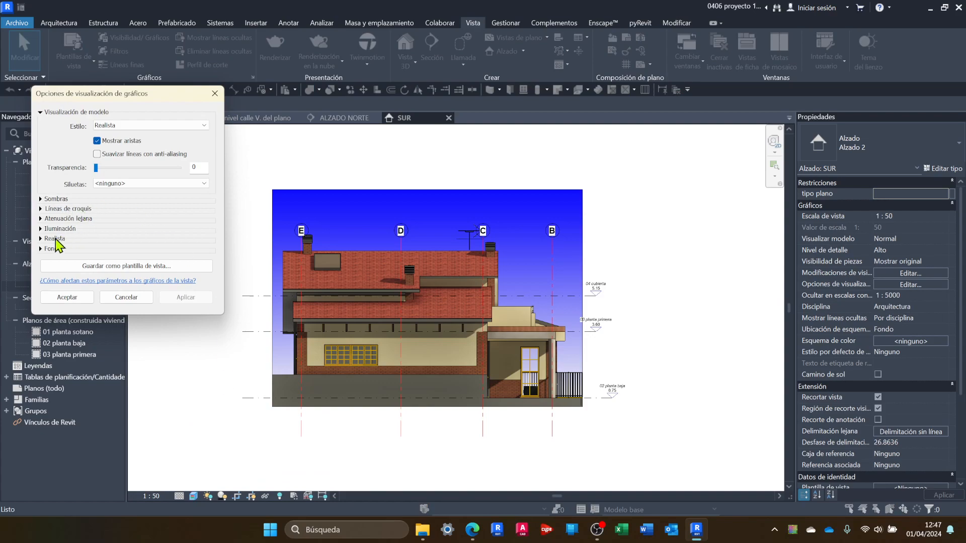
left_click(41, 249)
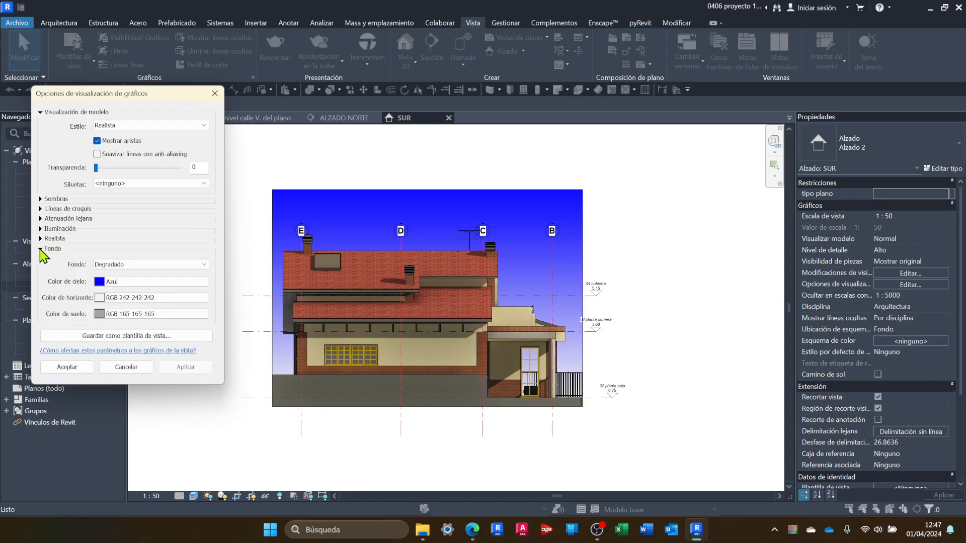
left_click(99, 282)
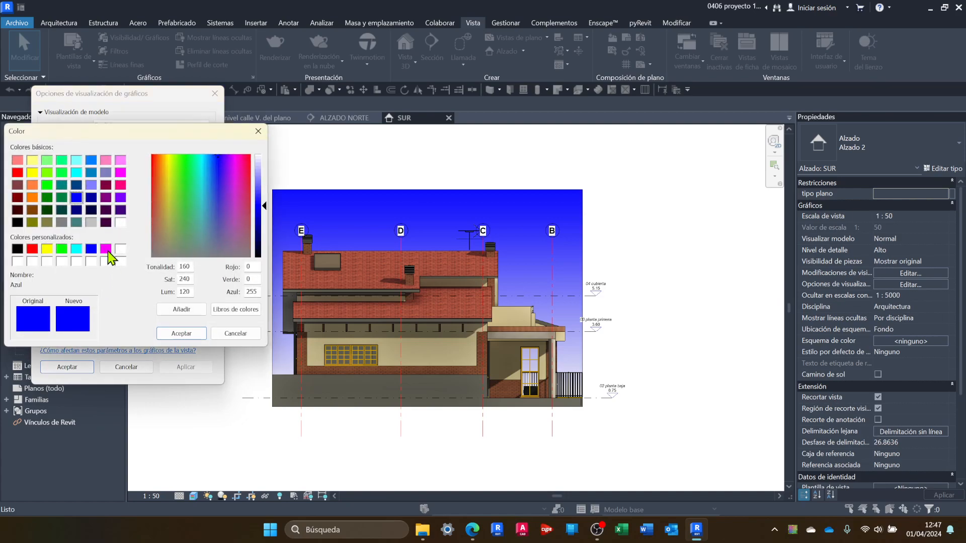
left_click(17, 198)
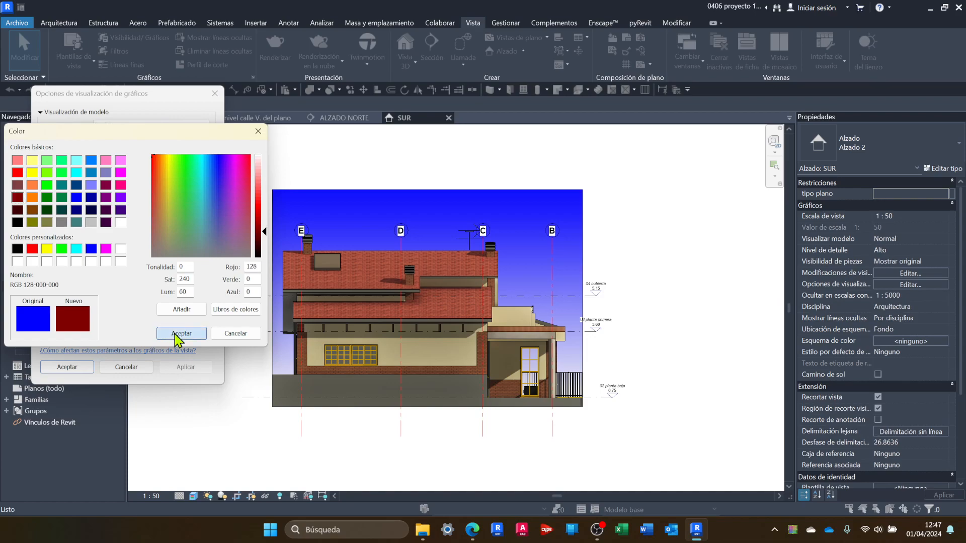
left_click(174, 334)
left_click(191, 370)
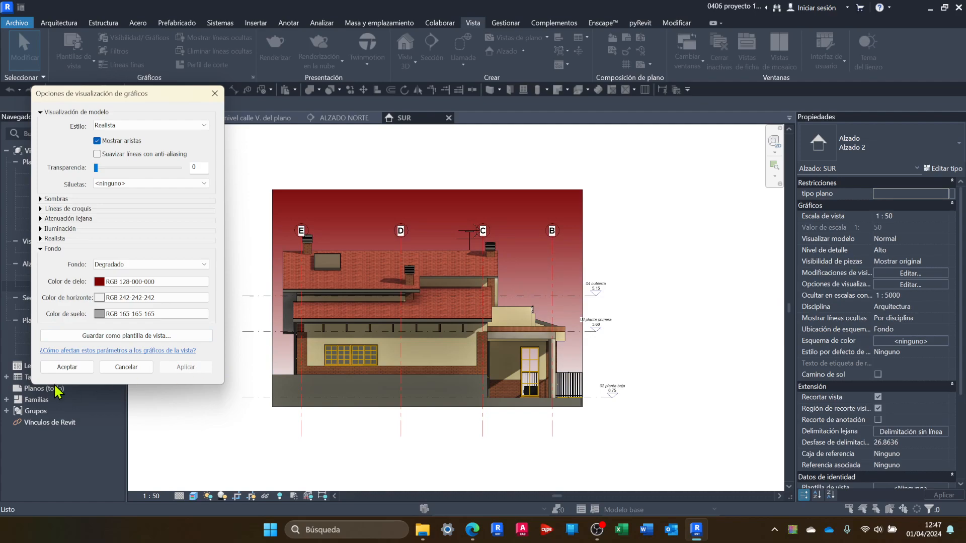
left_click(62, 367)
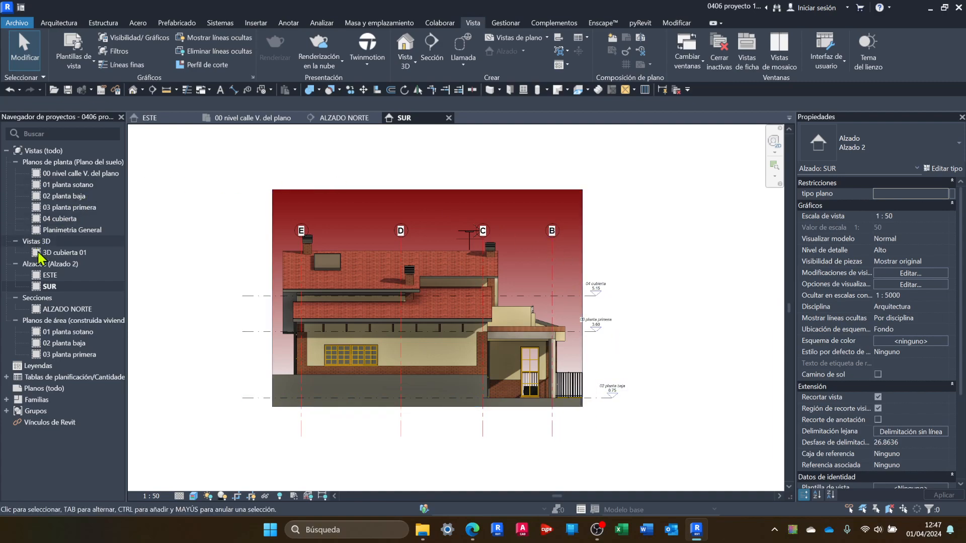
Step: Assign ALZADO 1 as the view template of the SUR elevation
right_click(50, 291)
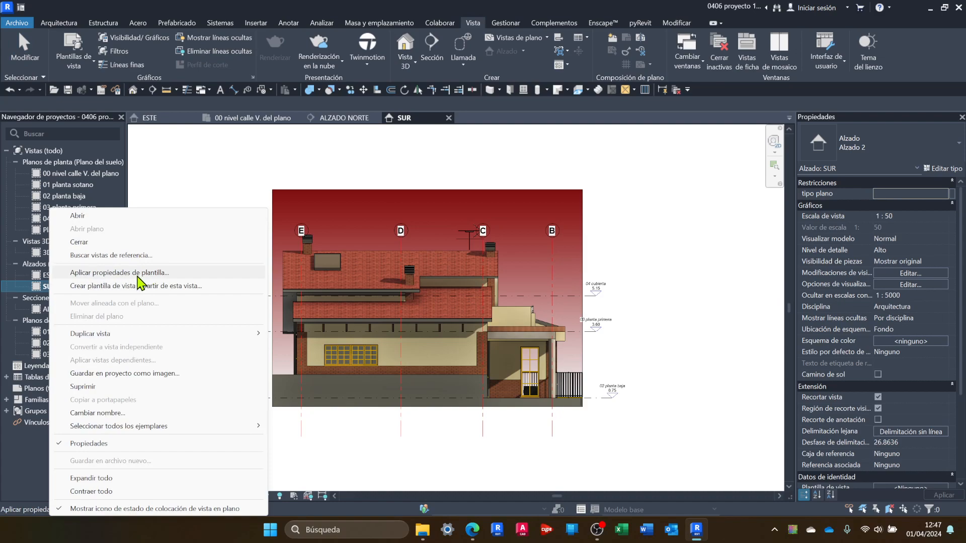
left_click(567, 456)
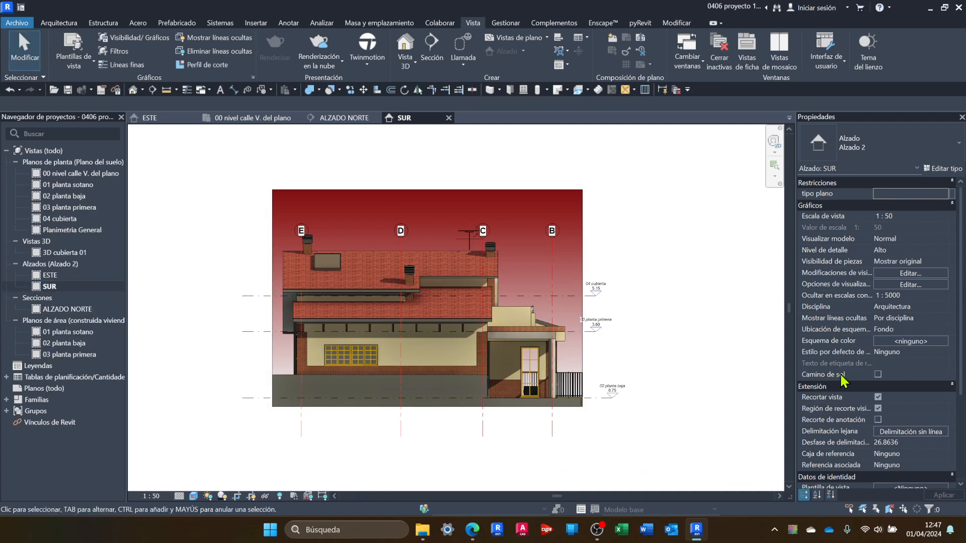
scroll(929, 450, "down", 3)
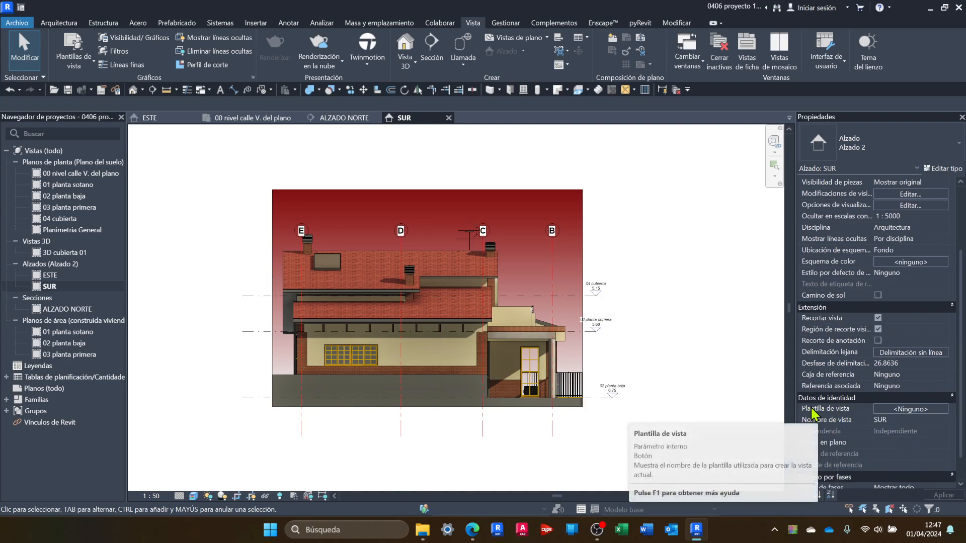
left_click(911, 409)
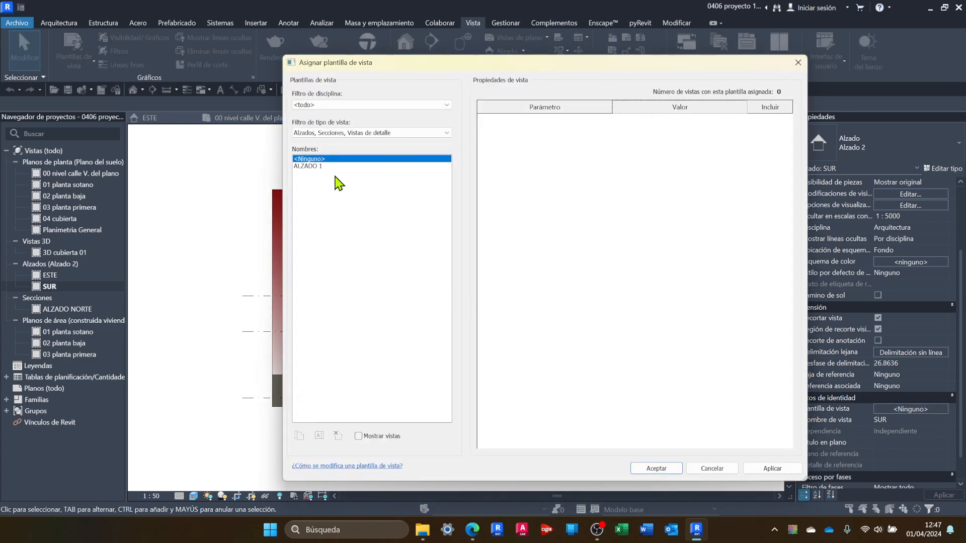
left_click(313, 167)
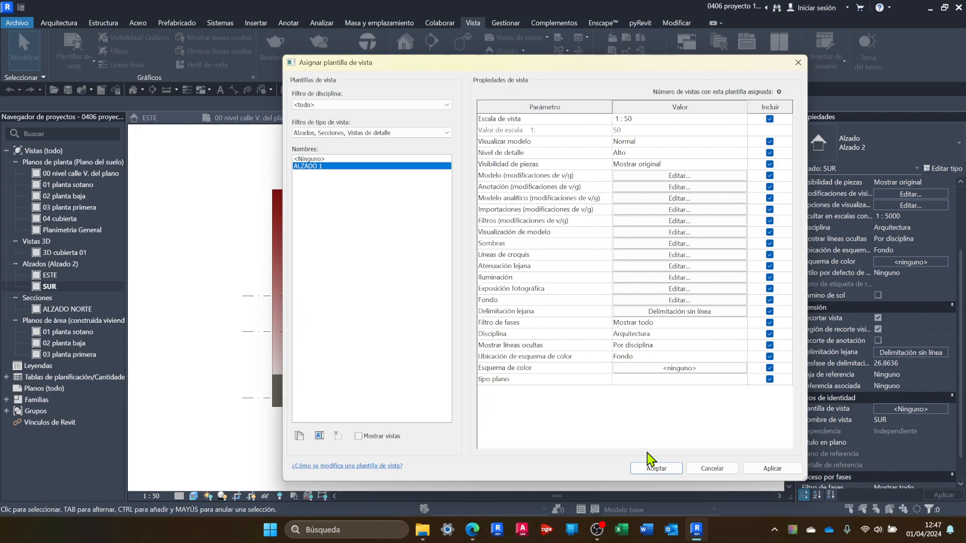
left_click(656, 468)
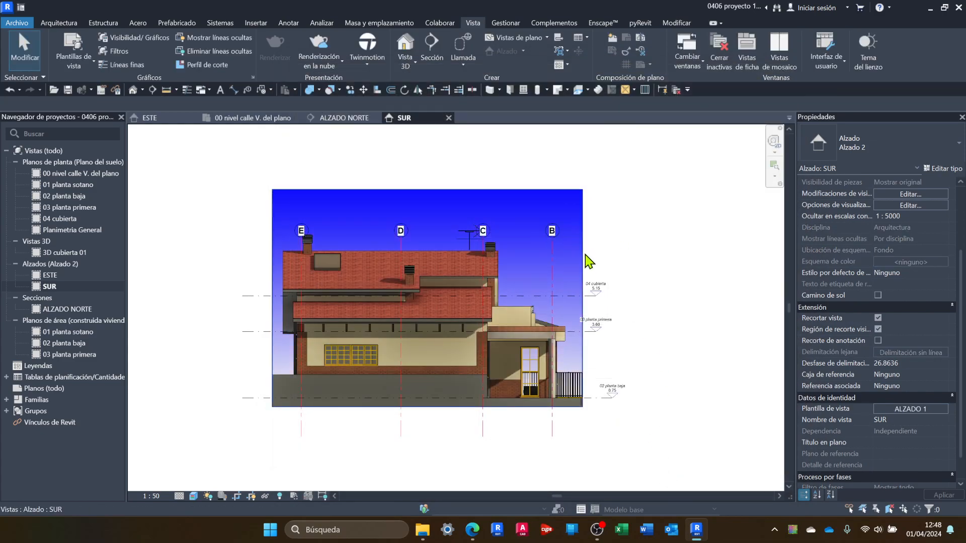
Step: Examine the model display, shadow and sketch line settings in the SUR elevation's graphic display options, leaving them unchanged
left_click(193, 497)
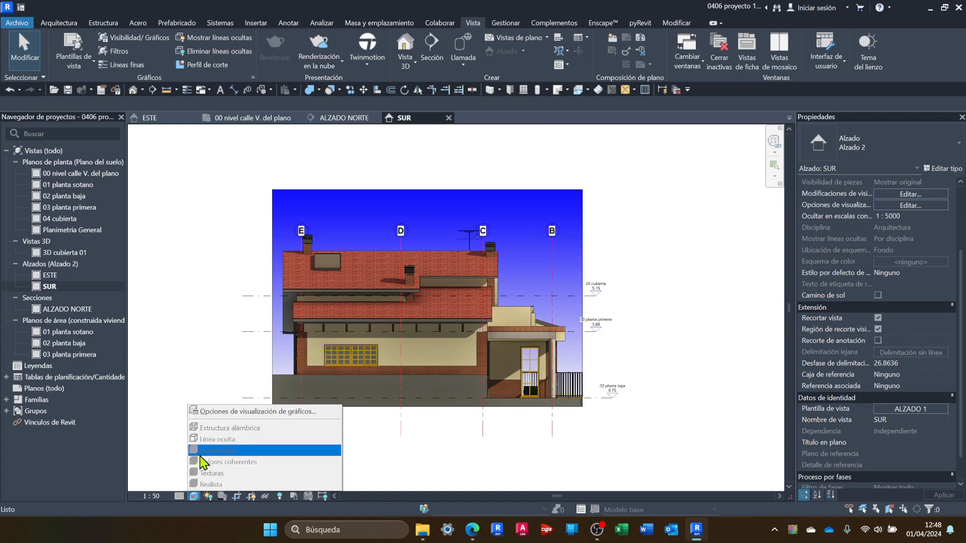
left_click(242, 411)
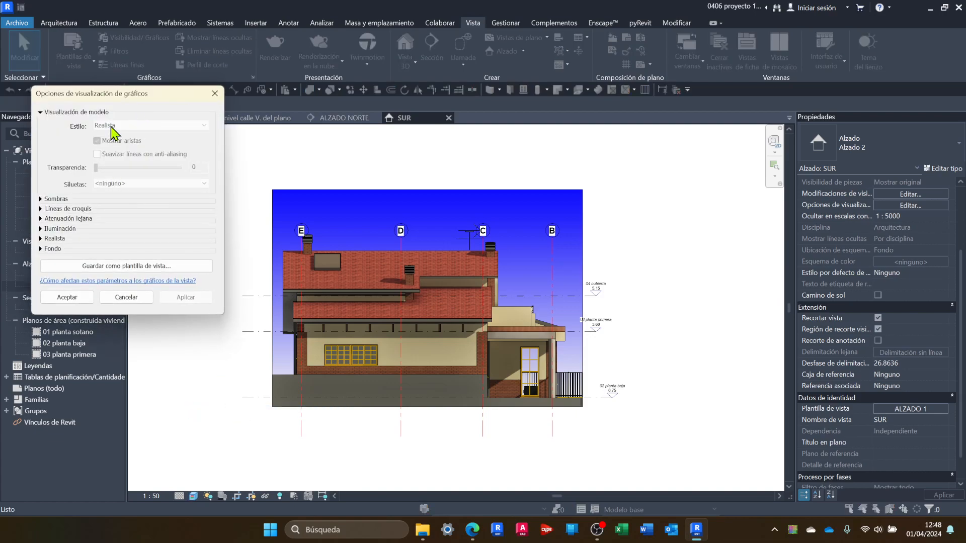
left_click(43, 199)
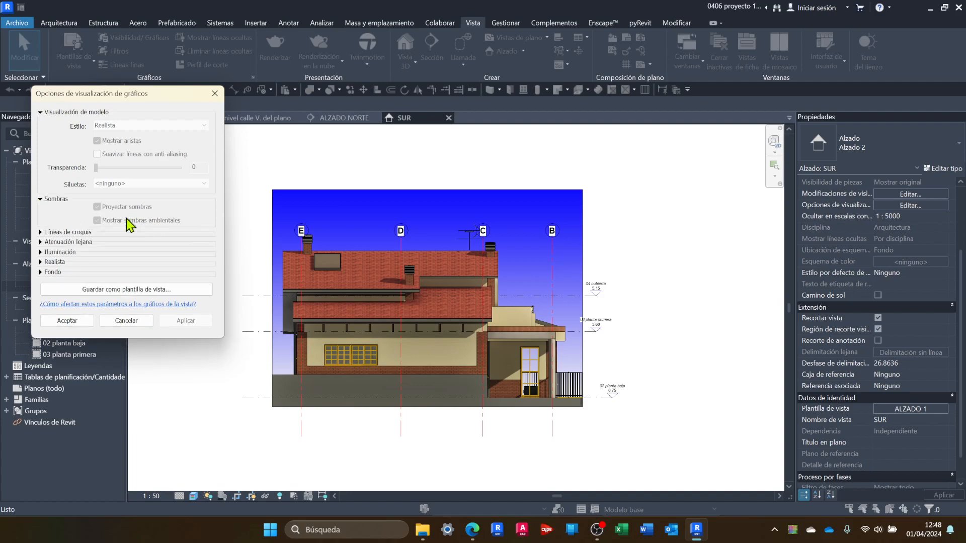
left_click(42, 233)
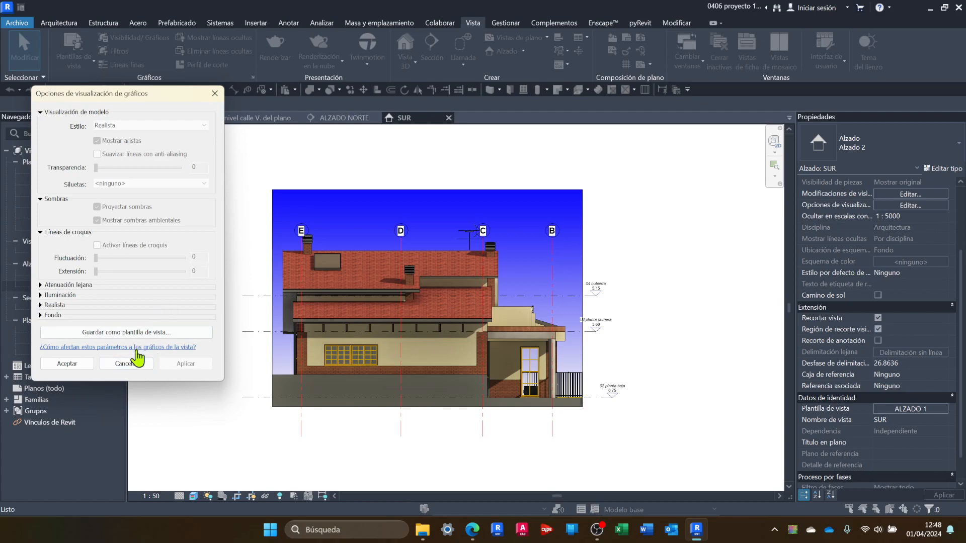
left_click(126, 363)
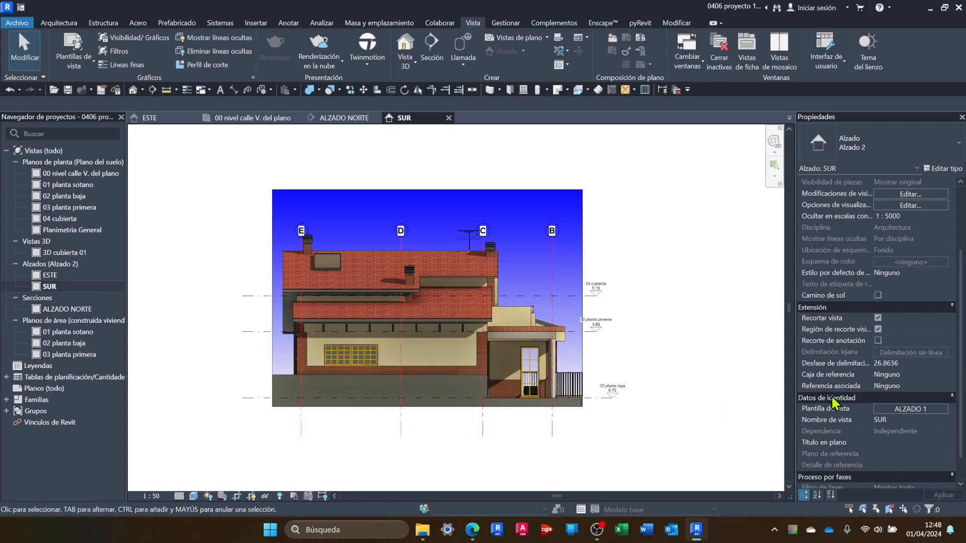
Step: Remove the assigned view template from the SUR elevation by setting it to <Ninguno>
left_click(925, 409)
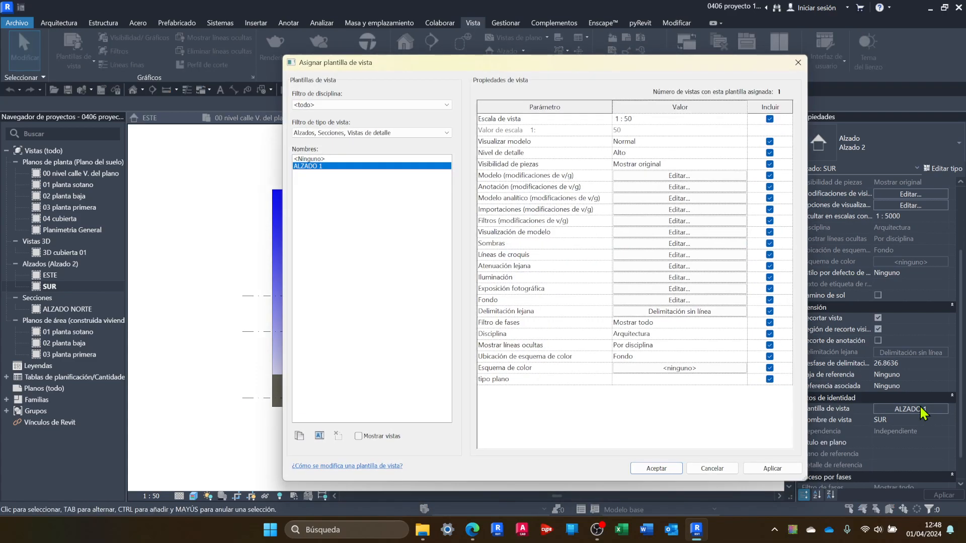
left_click(305, 159)
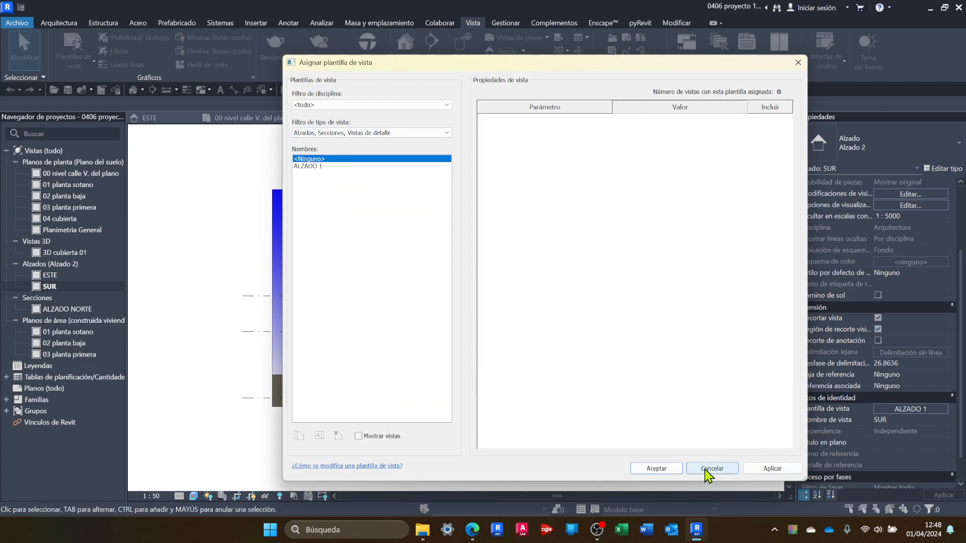
left_click(663, 470)
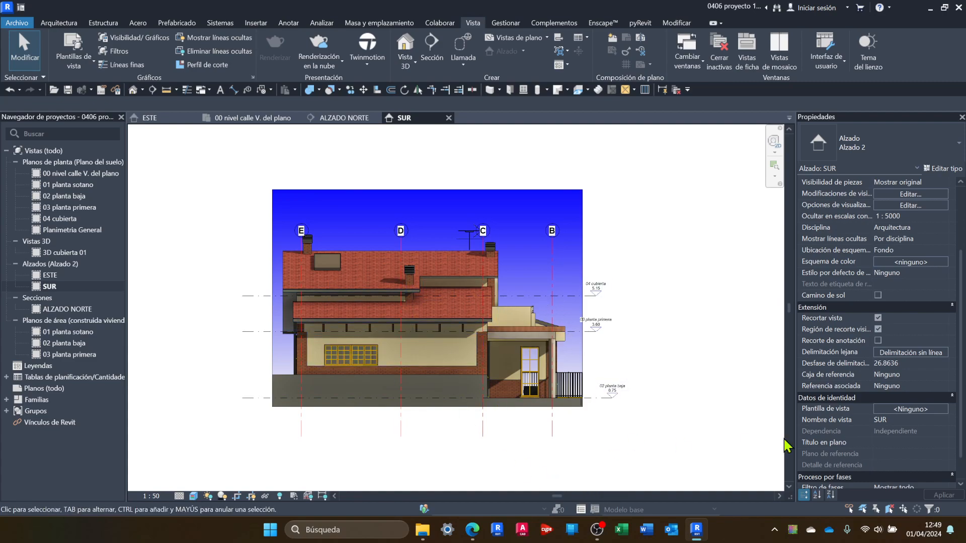
Step: Hide the whole grid category in the SUR elevation, and undo the hiding
left_click(550, 431)
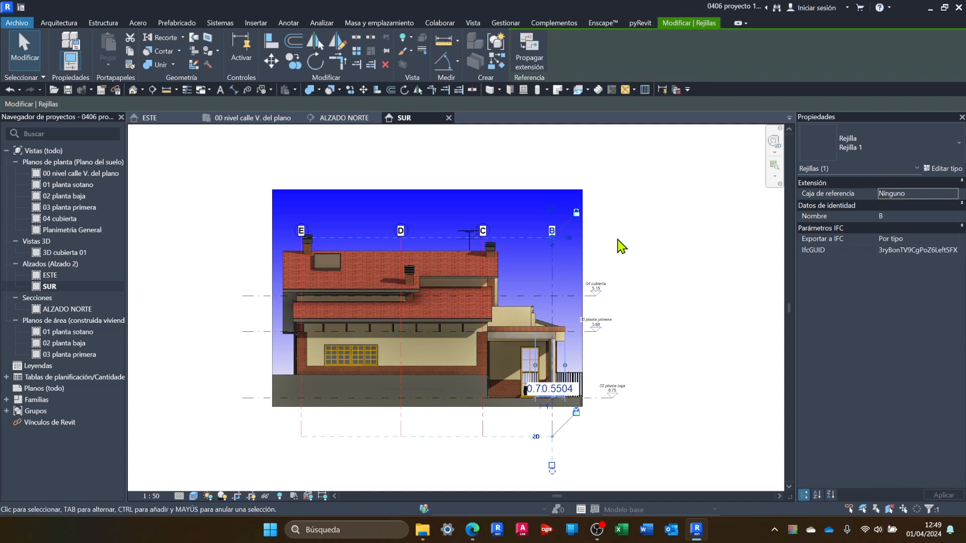
right_click(553, 423)
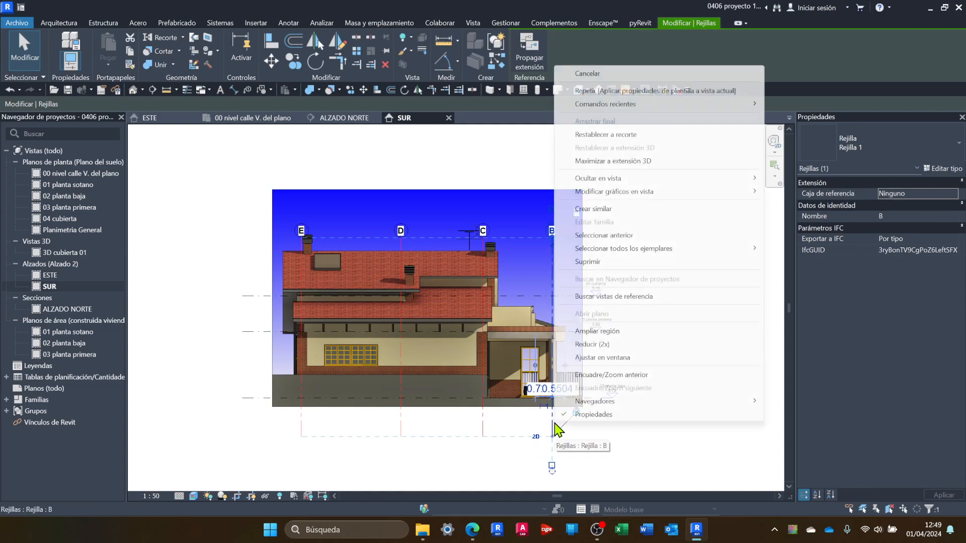
mouse_move(629, 178)
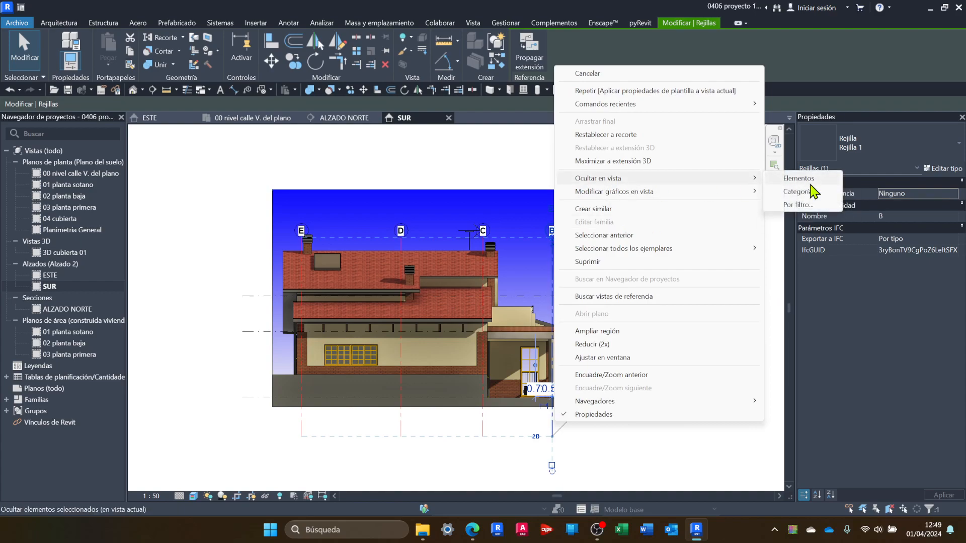
left_click(803, 192)
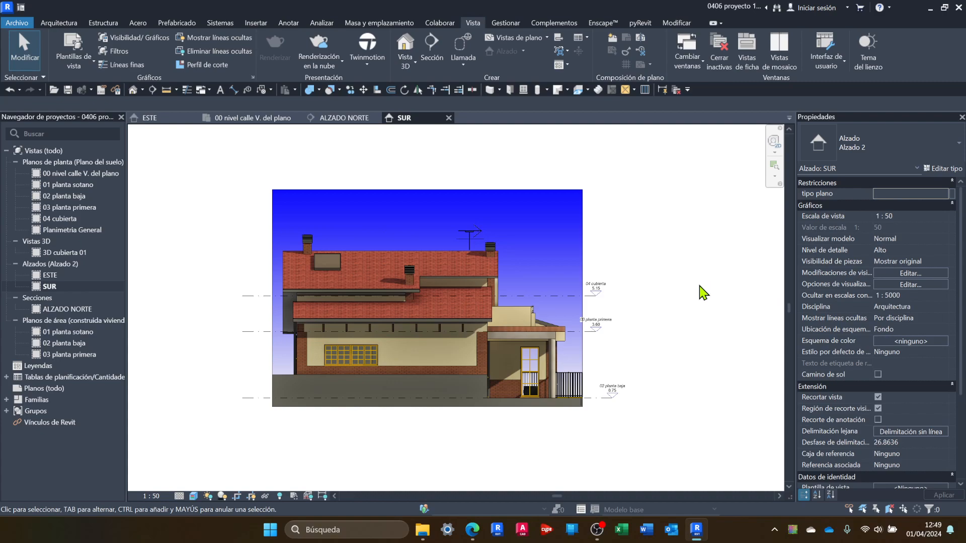
key("ctrl+z")
Step: Assign the ALZADO 1 view template to the SUR elevation again
scroll(869, 439, "down", 2)
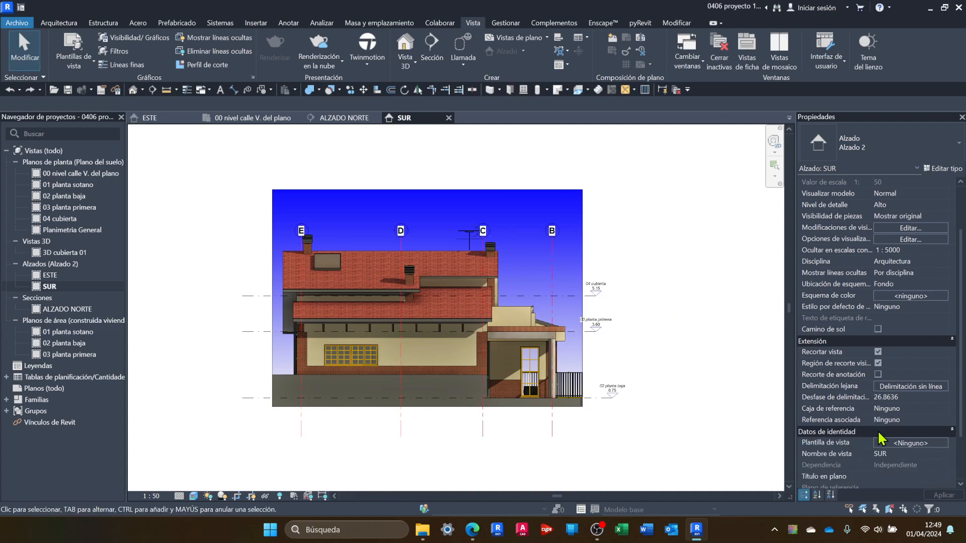
left_click(904, 444)
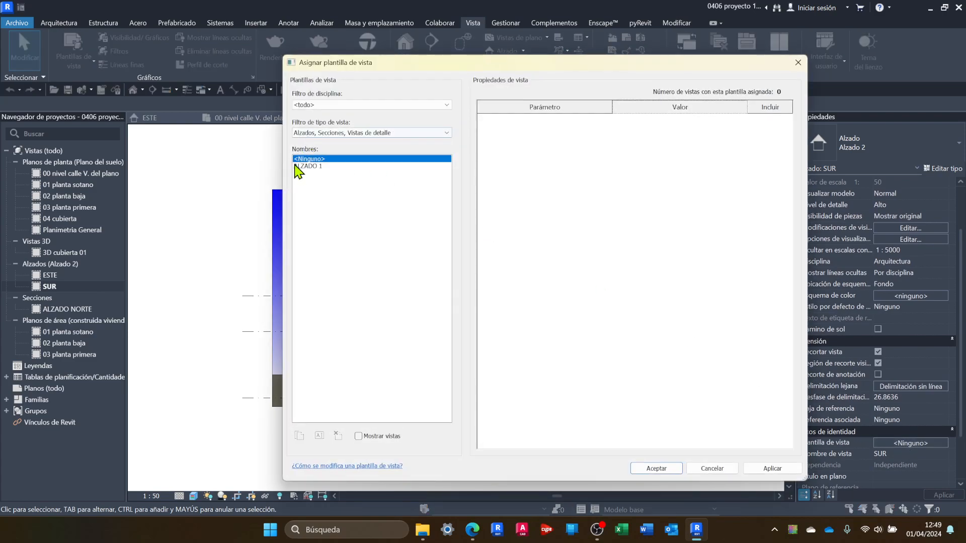
left_click(307, 166)
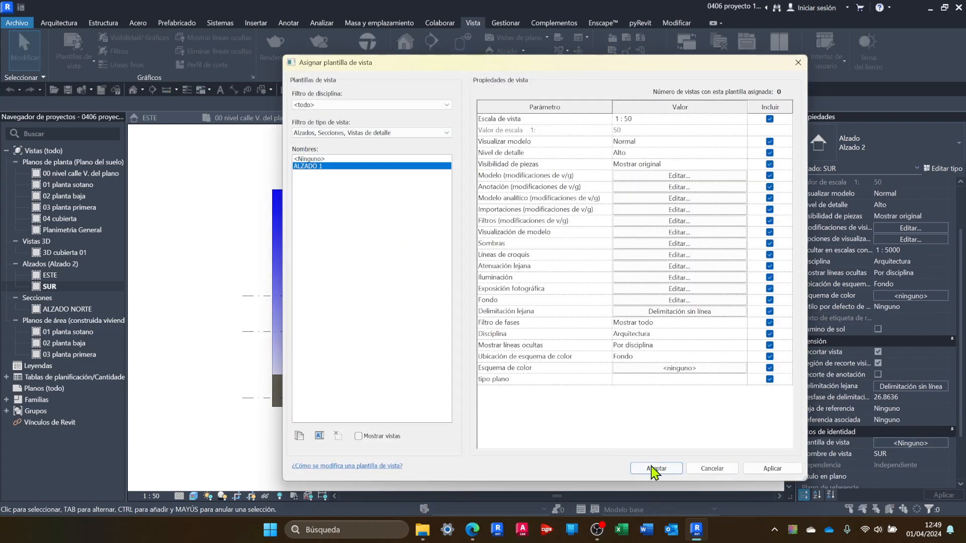
left_click(654, 469)
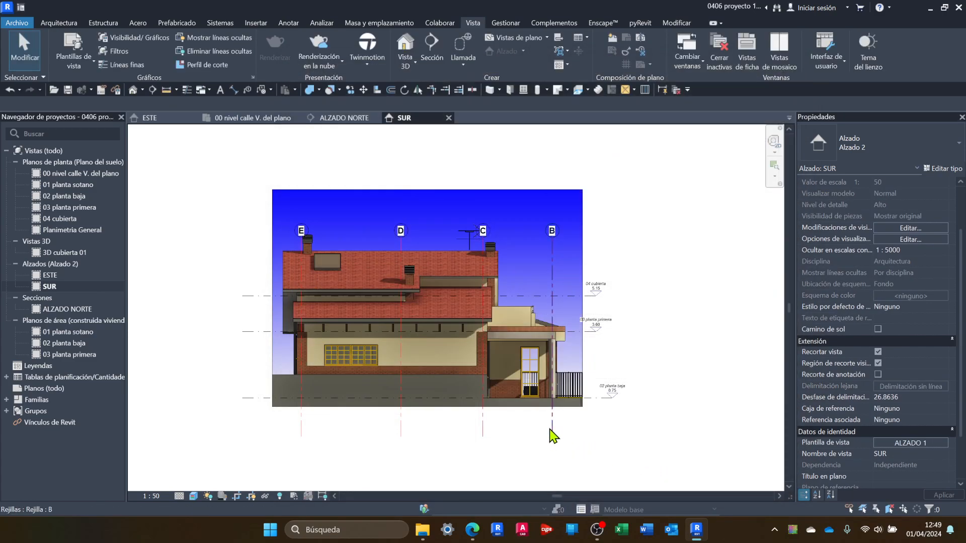
Step: Hide only the grid B element in the SUR elevation
left_click(552, 433)
right_click(553, 430)
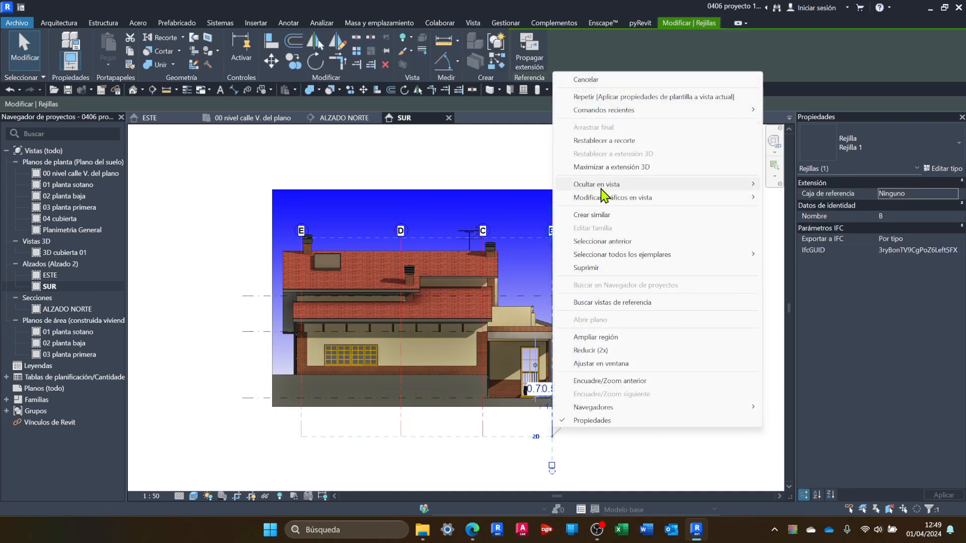
mouse_move(606, 189)
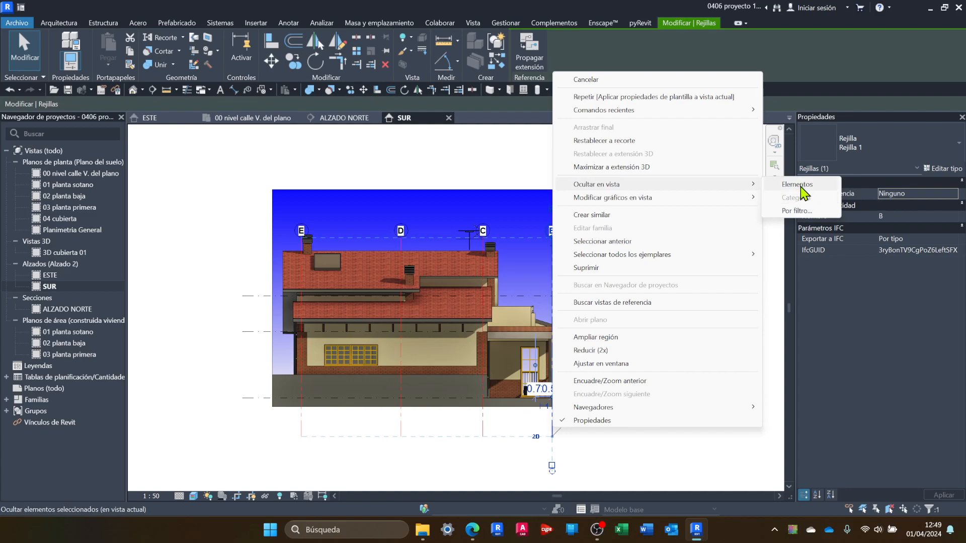
left_click(799, 198)
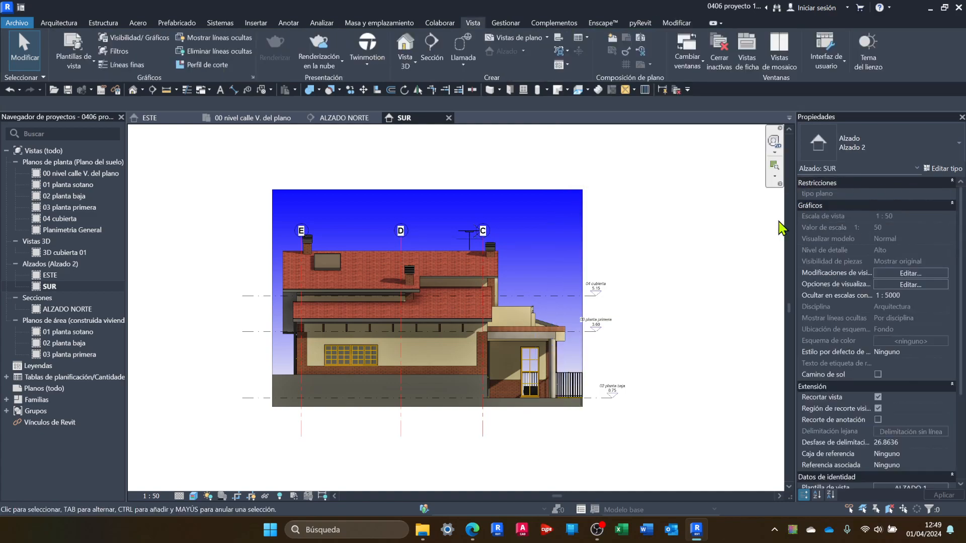
left_click(483, 436)
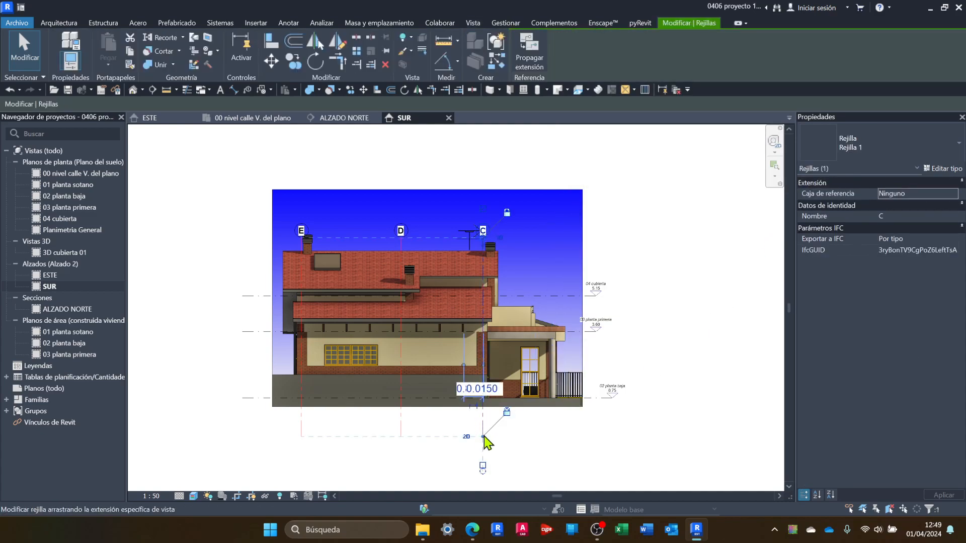
left_click(650, 419)
Step: Examine the model categories in the SUR elevation's visibility/graphics overrides, from duct insulation down to walls, doors and ramps
left_click(912, 274)
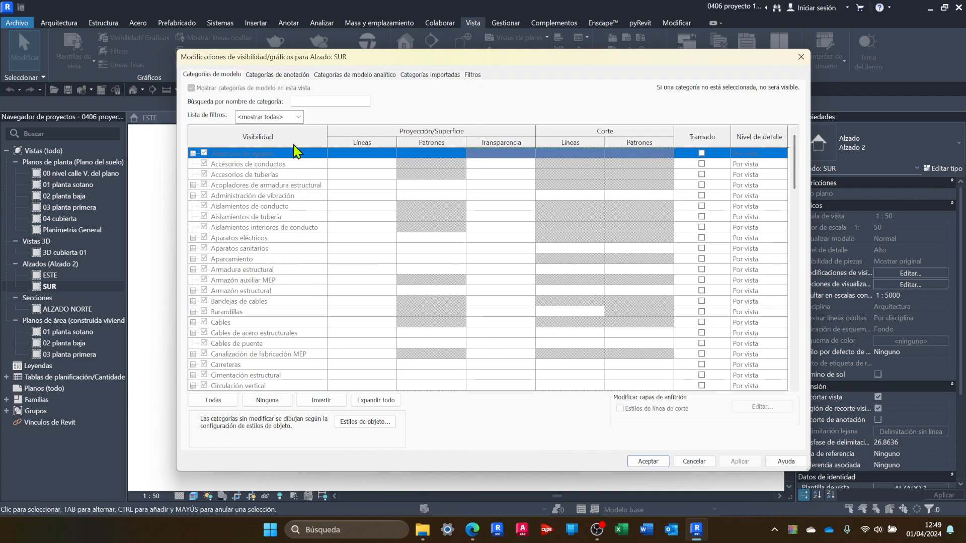
scroll(302, 329, "down", 2)
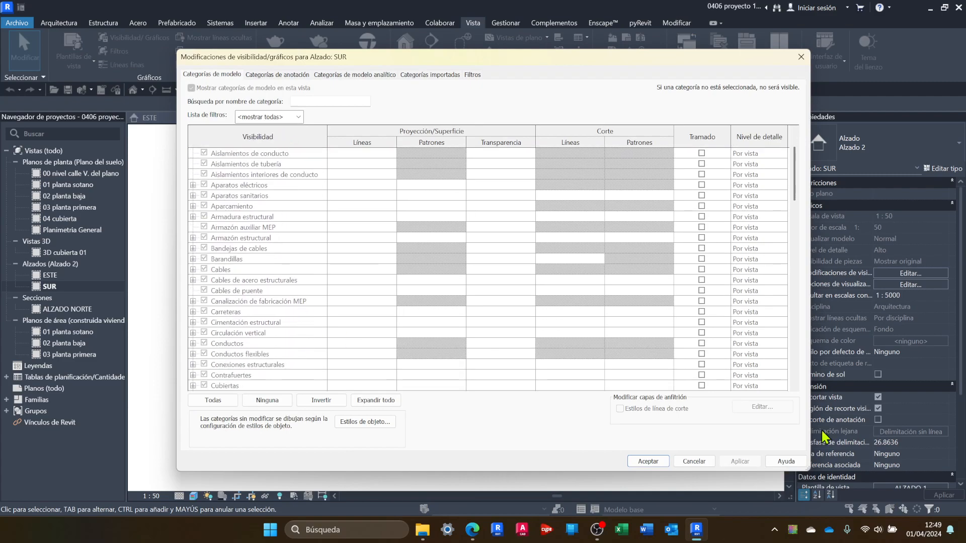
scroll(313, 313, "down", 4)
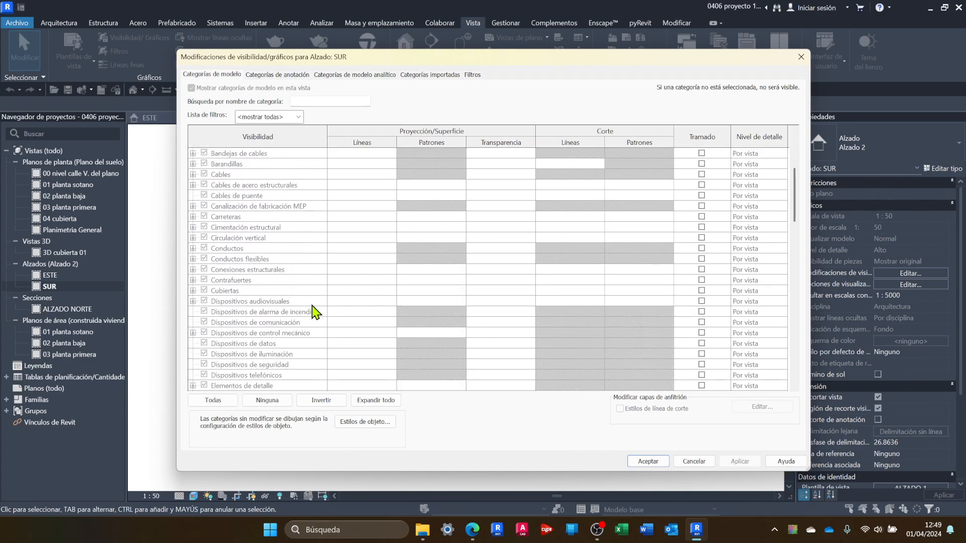
scroll(252, 334, "down", 8)
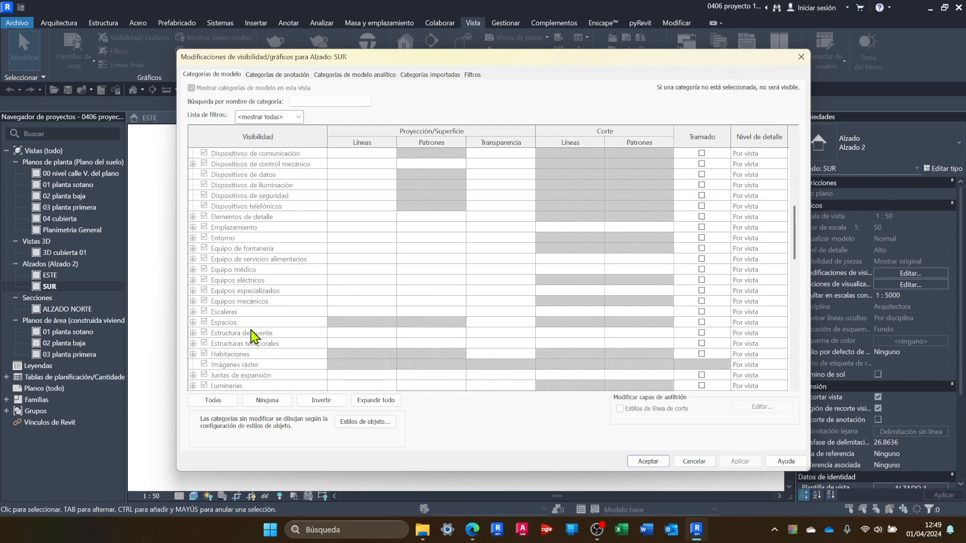
scroll(252, 337, "down", 4)
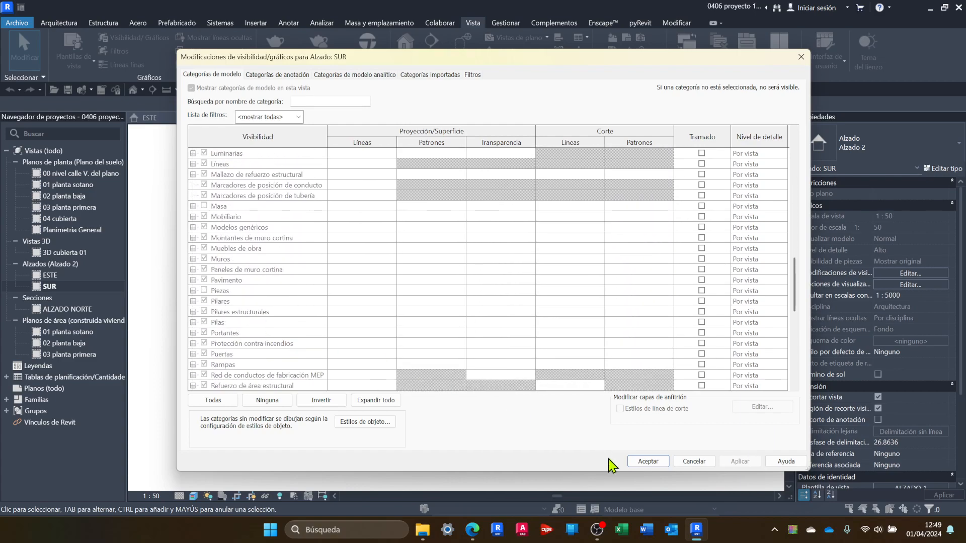
left_click(645, 461)
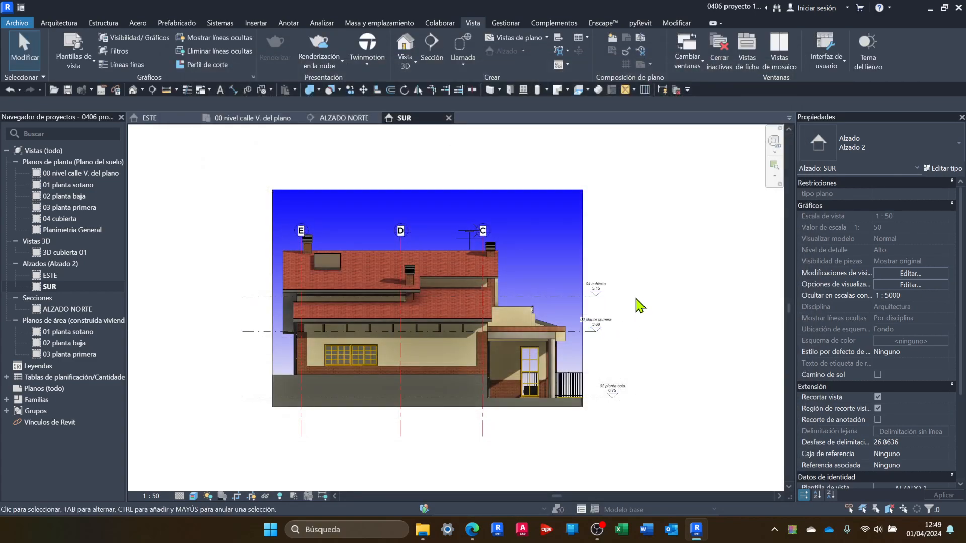
Step: Create a new project sheet with an A1 title block
scroll(710, 330, "down", 2)
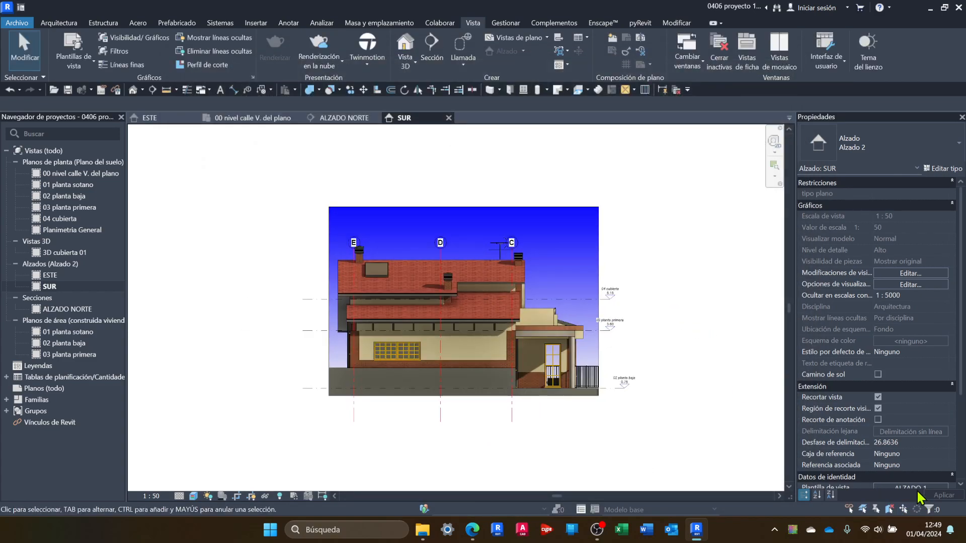
scroll(865, 432, "down", 3)
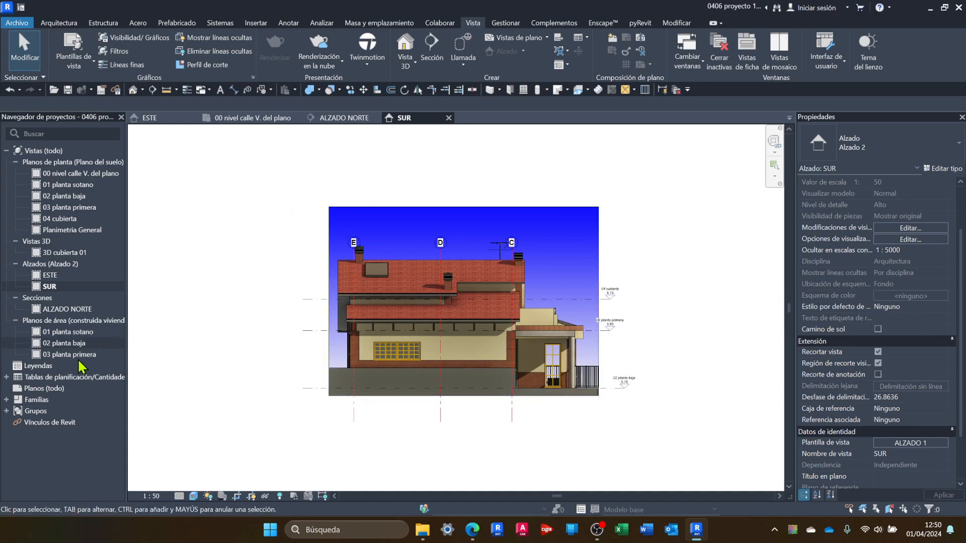
right_click(28, 388)
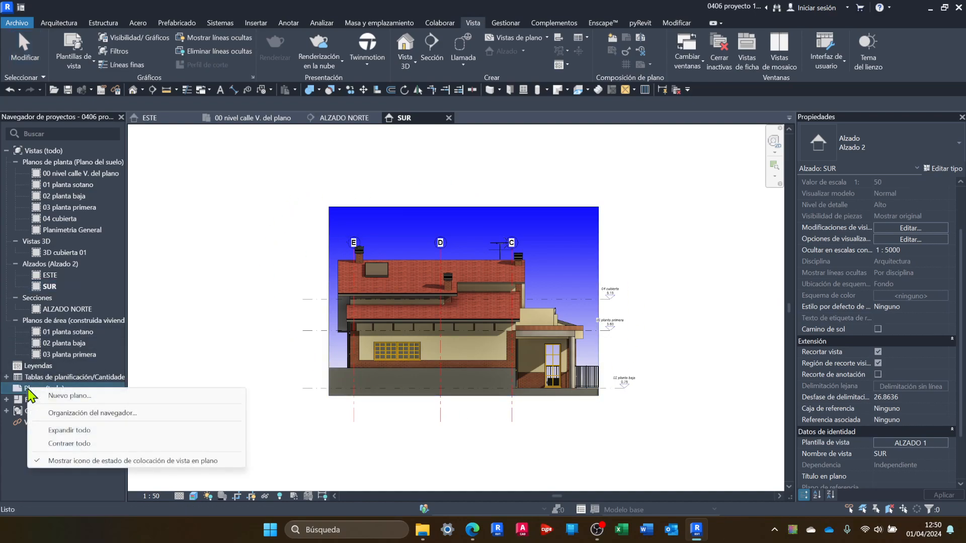
left_click(73, 397)
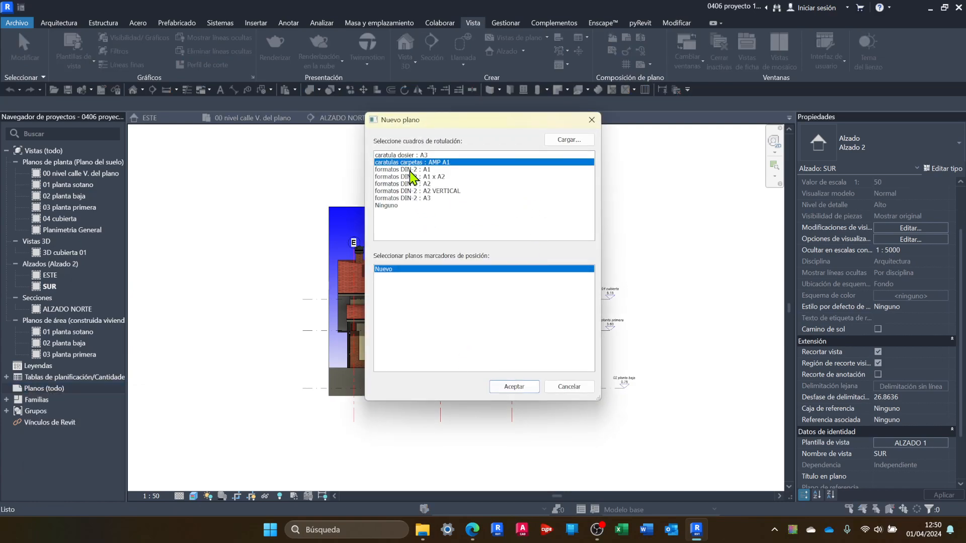
left_click(514, 386)
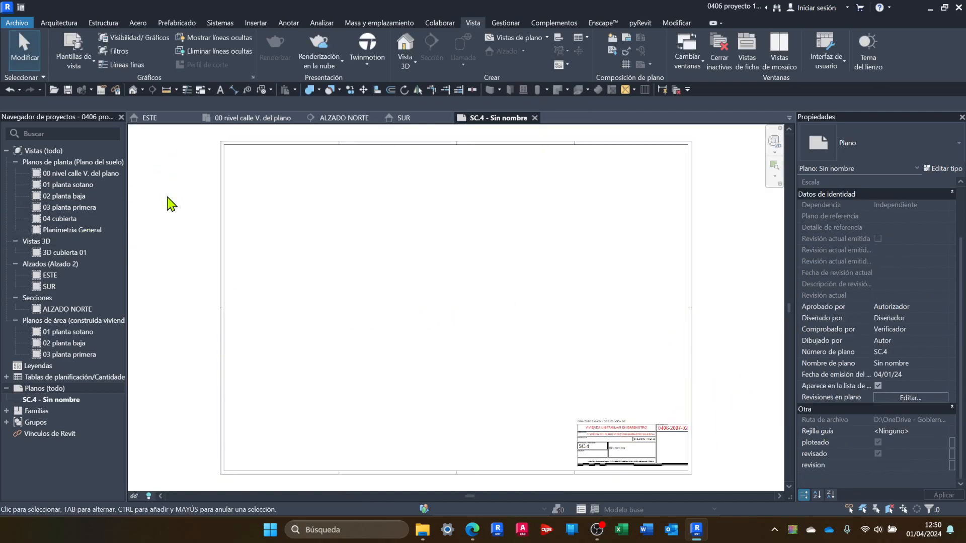
Step: Place the ESTE elevation in the sheet's upper-left area and the SUR elevation beside it on the right
left_click_drag(49, 275, 294, 243)
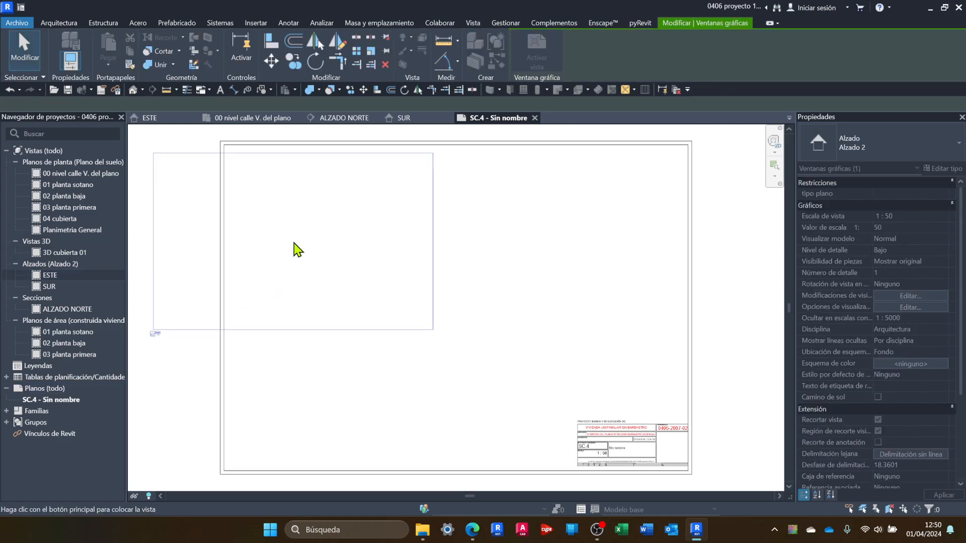
left_click(370, 252)
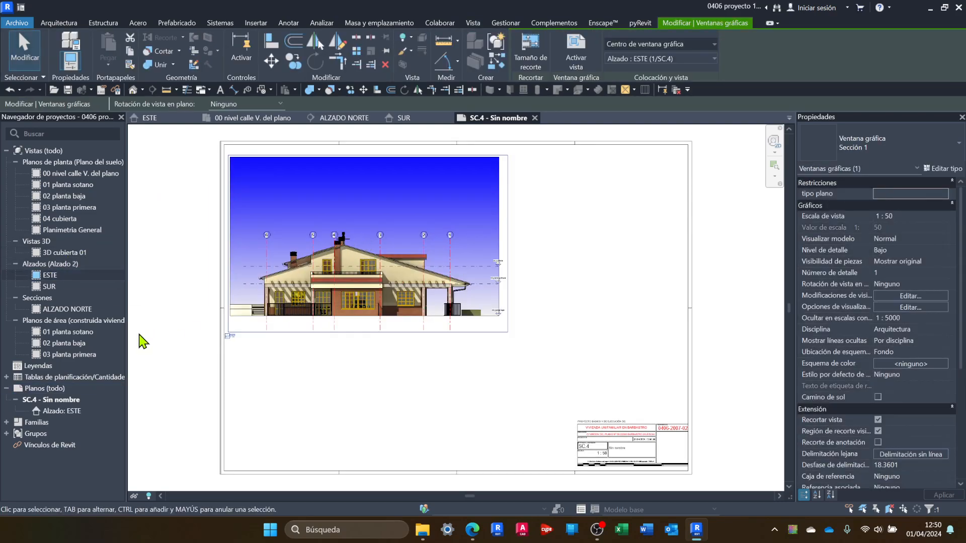
left_click_drag(47, 288, 534, 284)
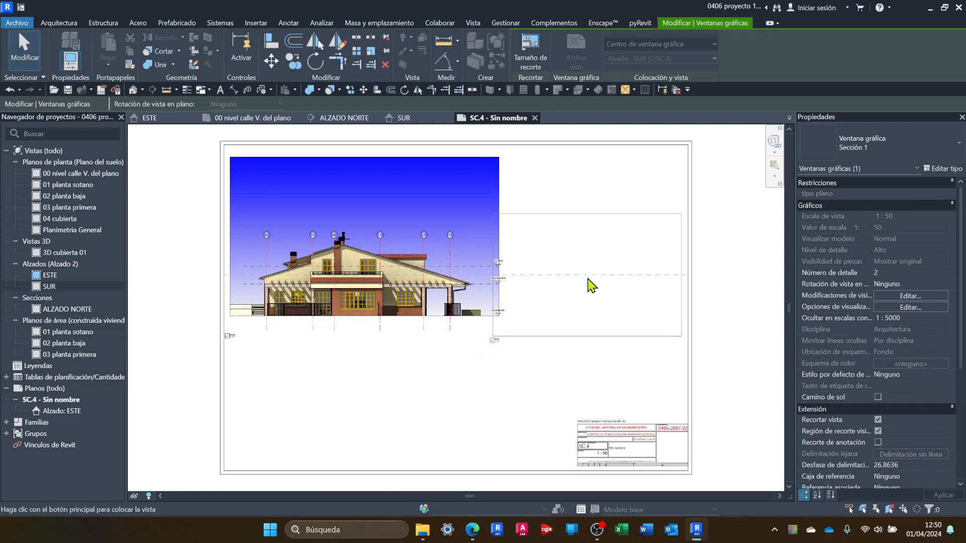
left_click(590, 285)
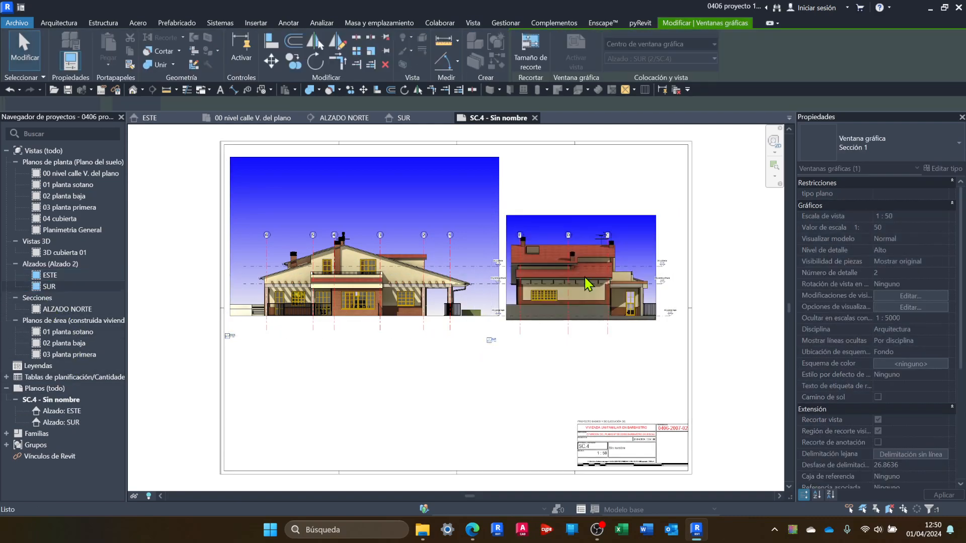
Step: Place the ALZADO NORTE section view on the sheet directly below the ESTE elevation
left_click_drag(51, 309, 374, 403)
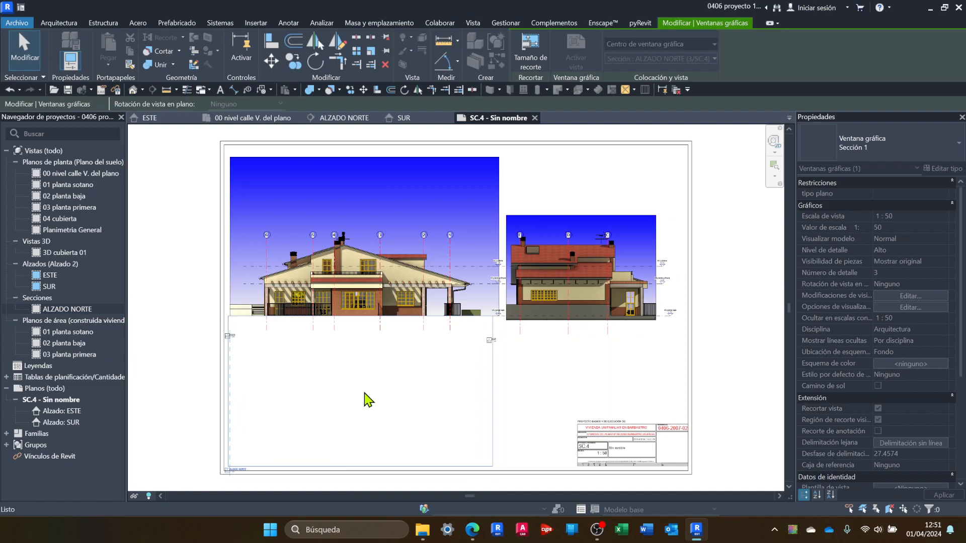
left_click(352, 395)
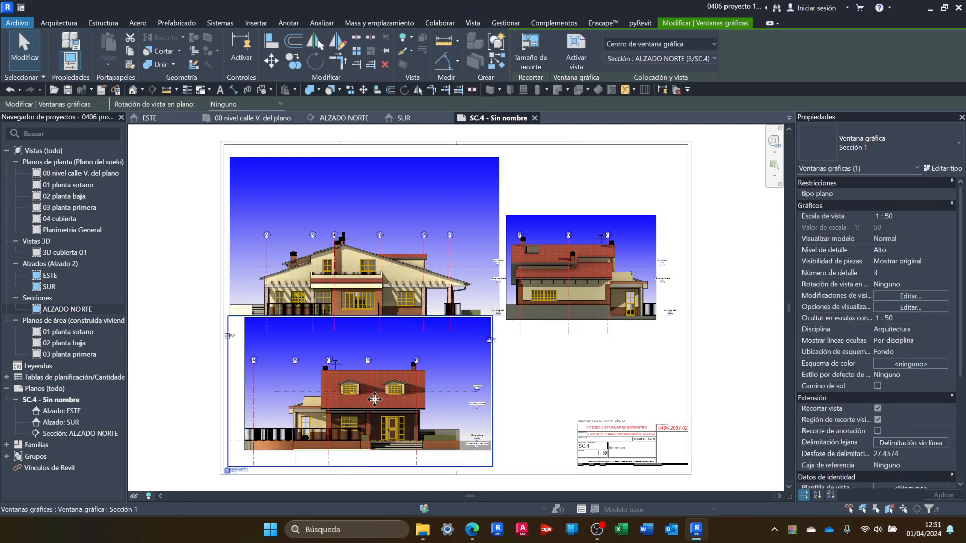
left_click(744, 326)
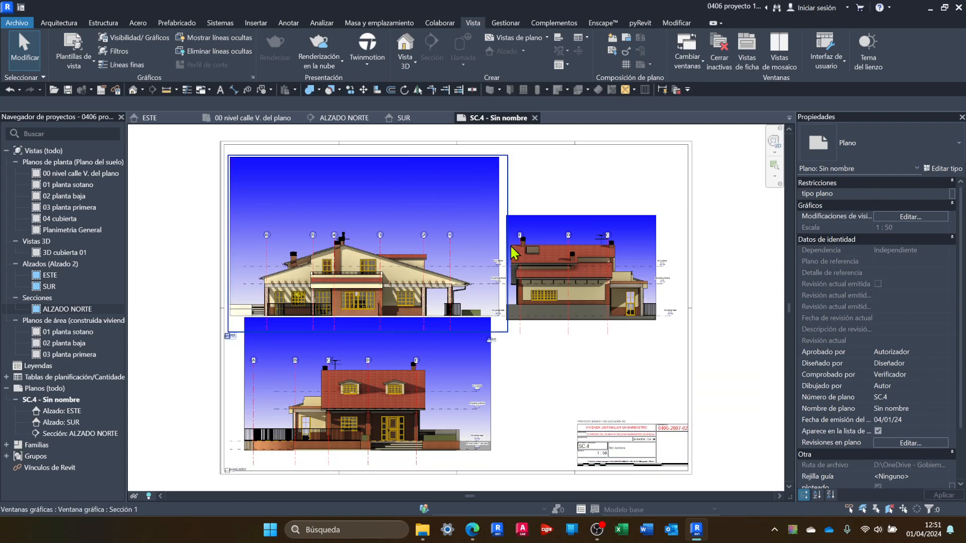
Step: Move the SUR viewport upward and slightly right on the sheet, away from the ESTE elevation
middle_click_drag(742, 427, 731, 433)
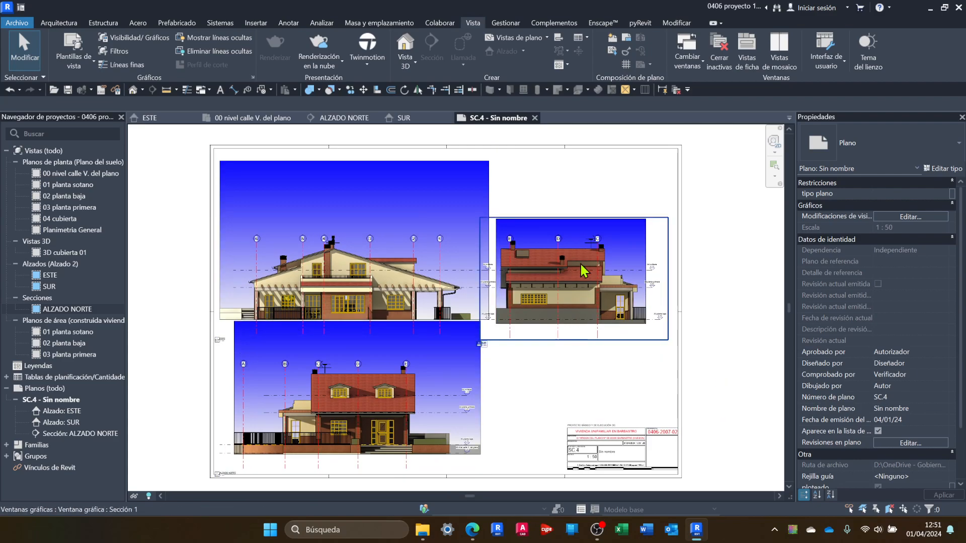
left_click(589, 234)
left_click_drag(589, 234, 598, 200)
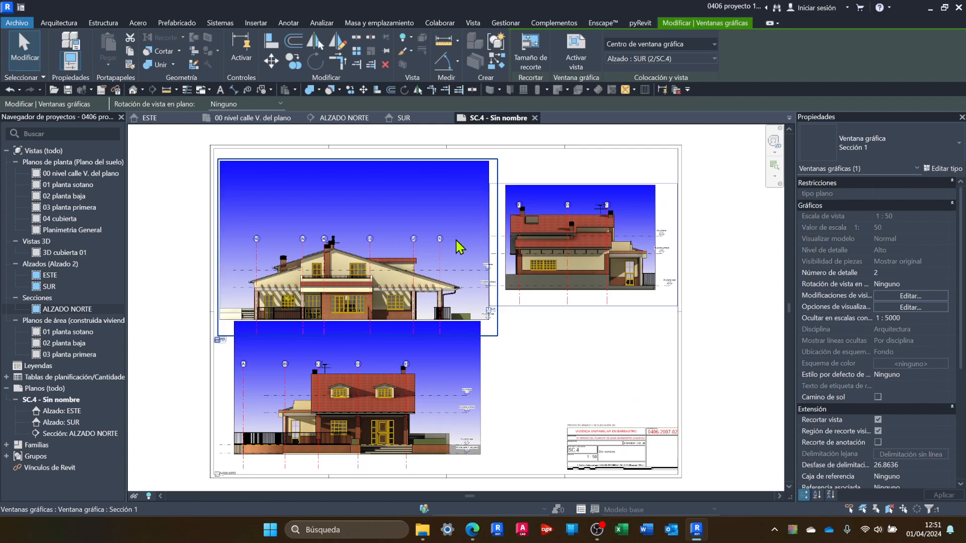
left_click(735, 373)
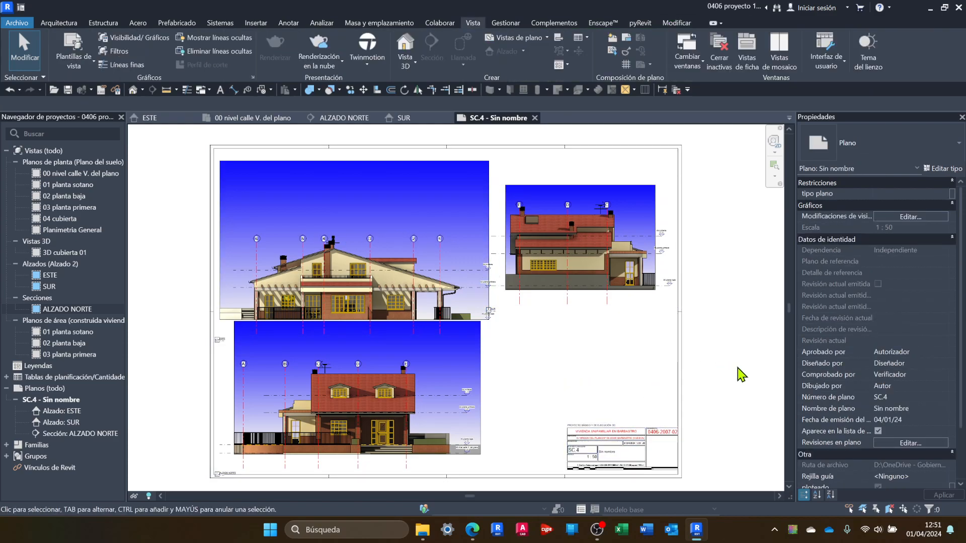